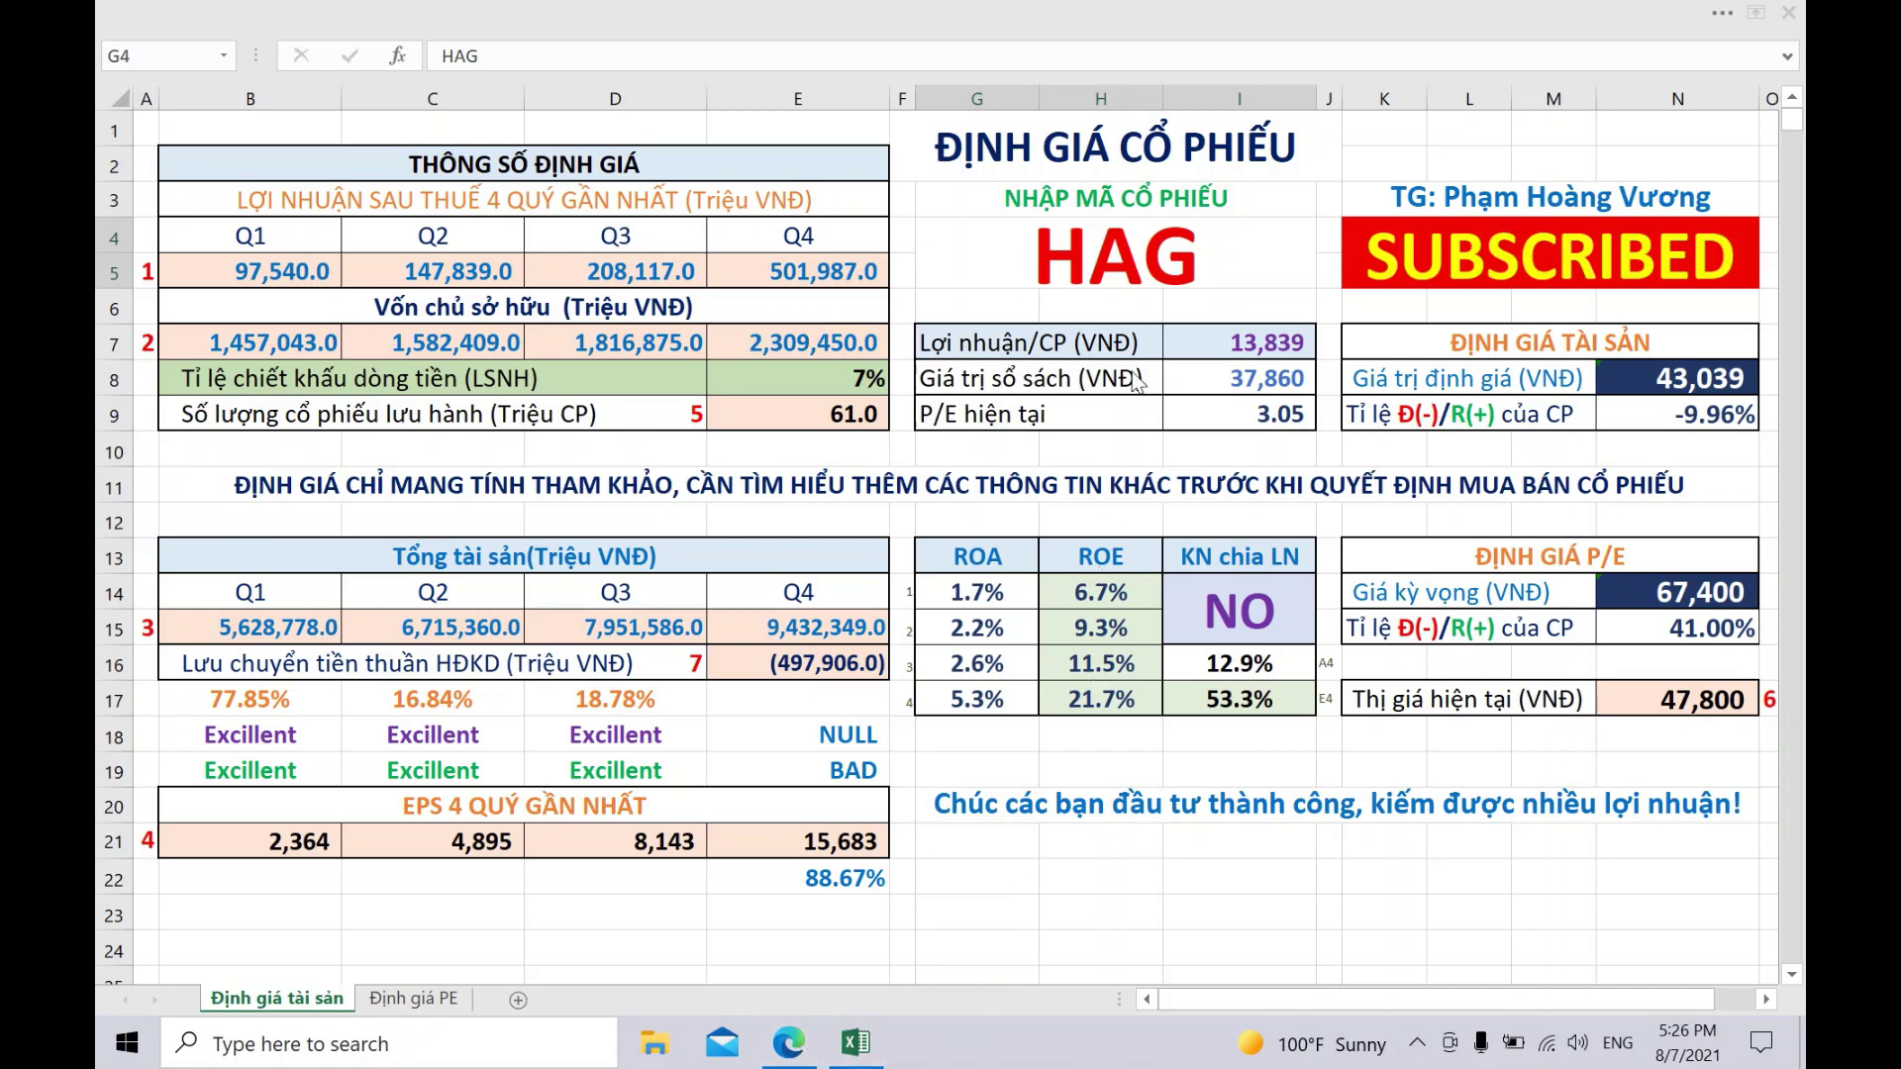
- Set the stock code in the valuation sheet to VHM
click(1127, 241)
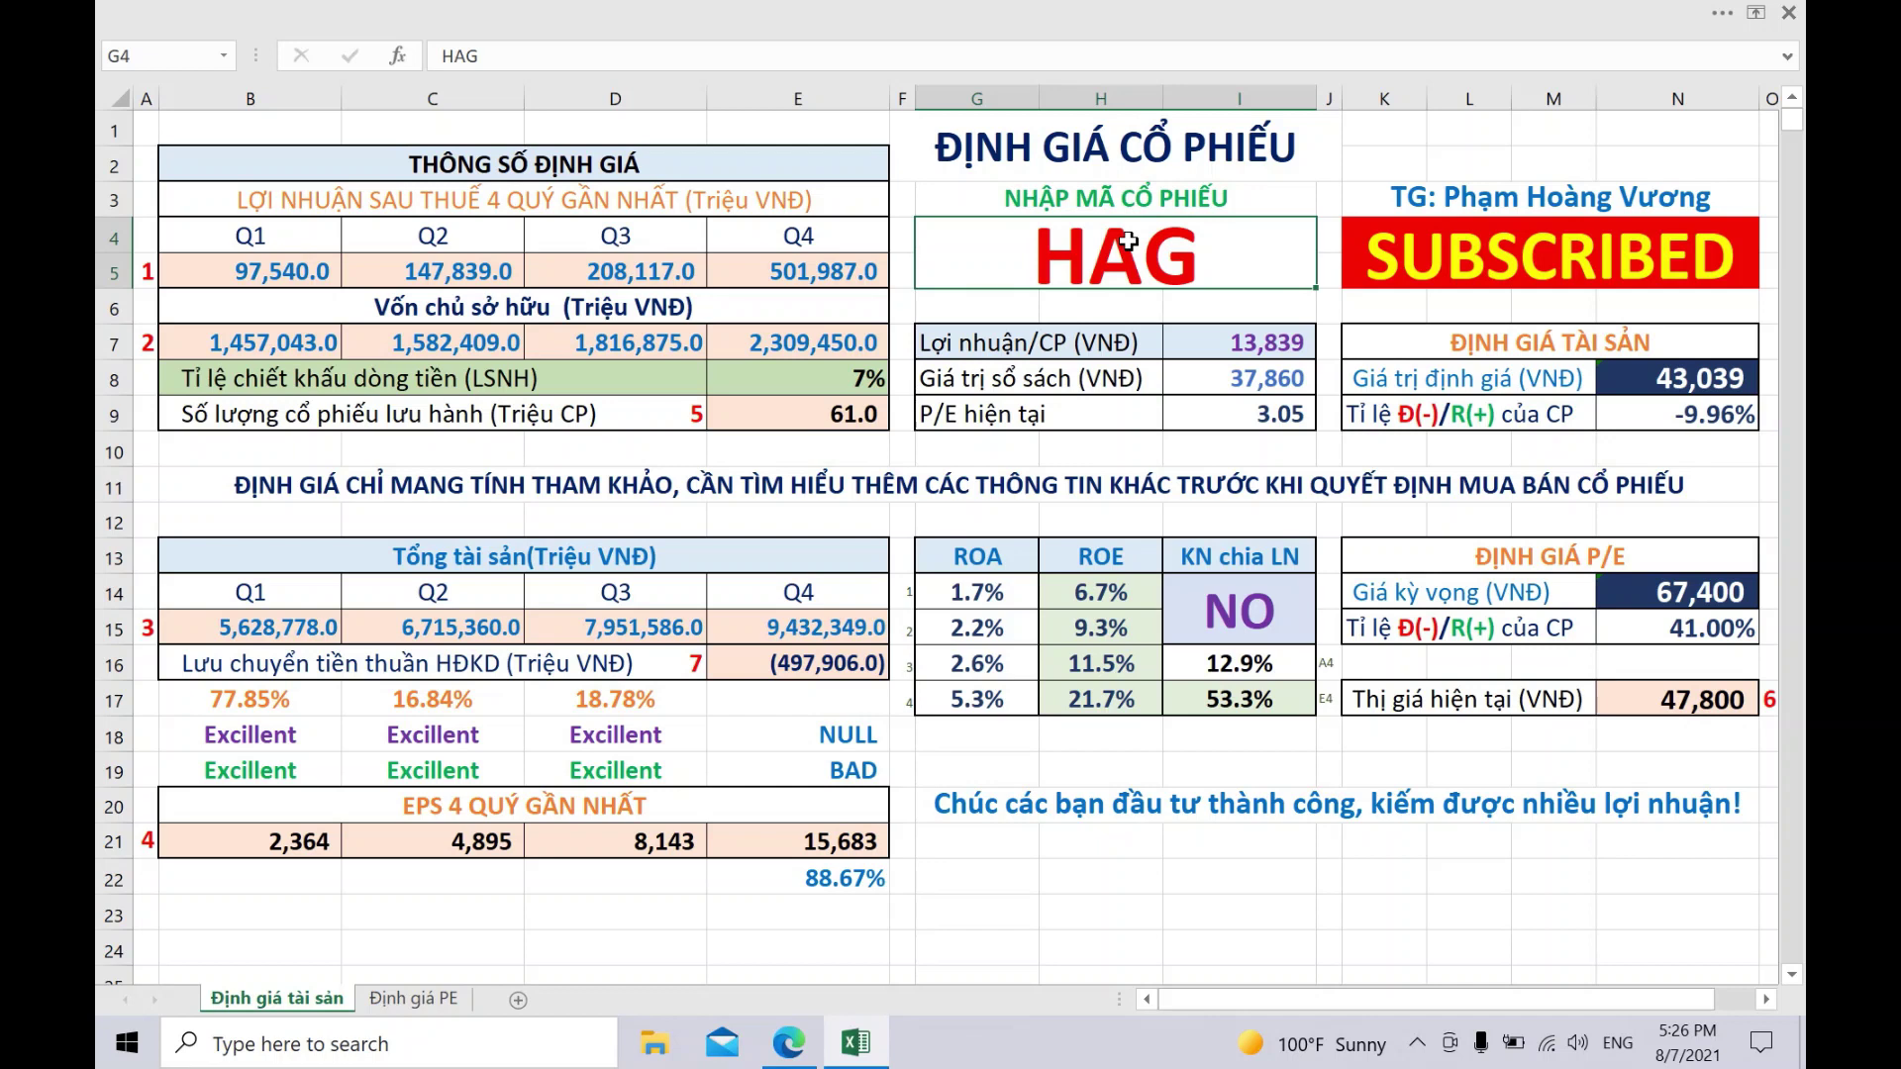
text(VHM)
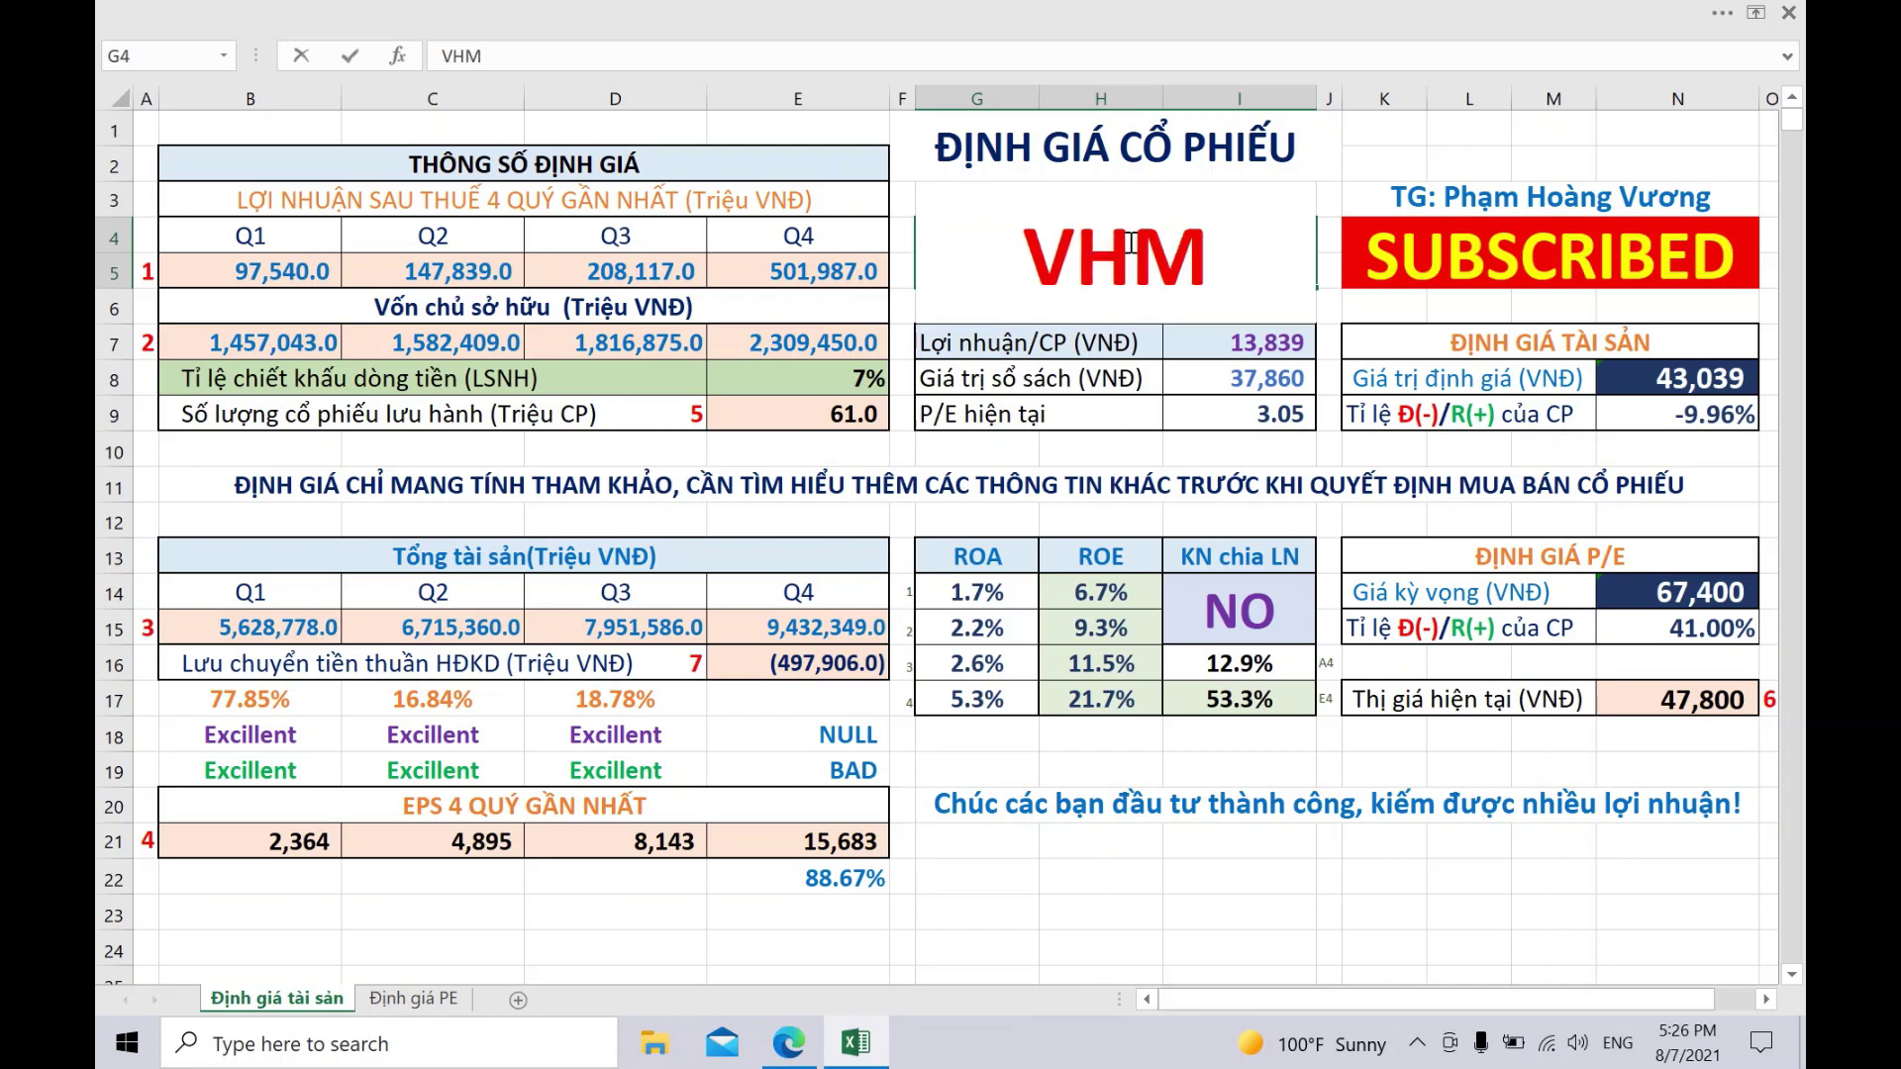
key(Return)
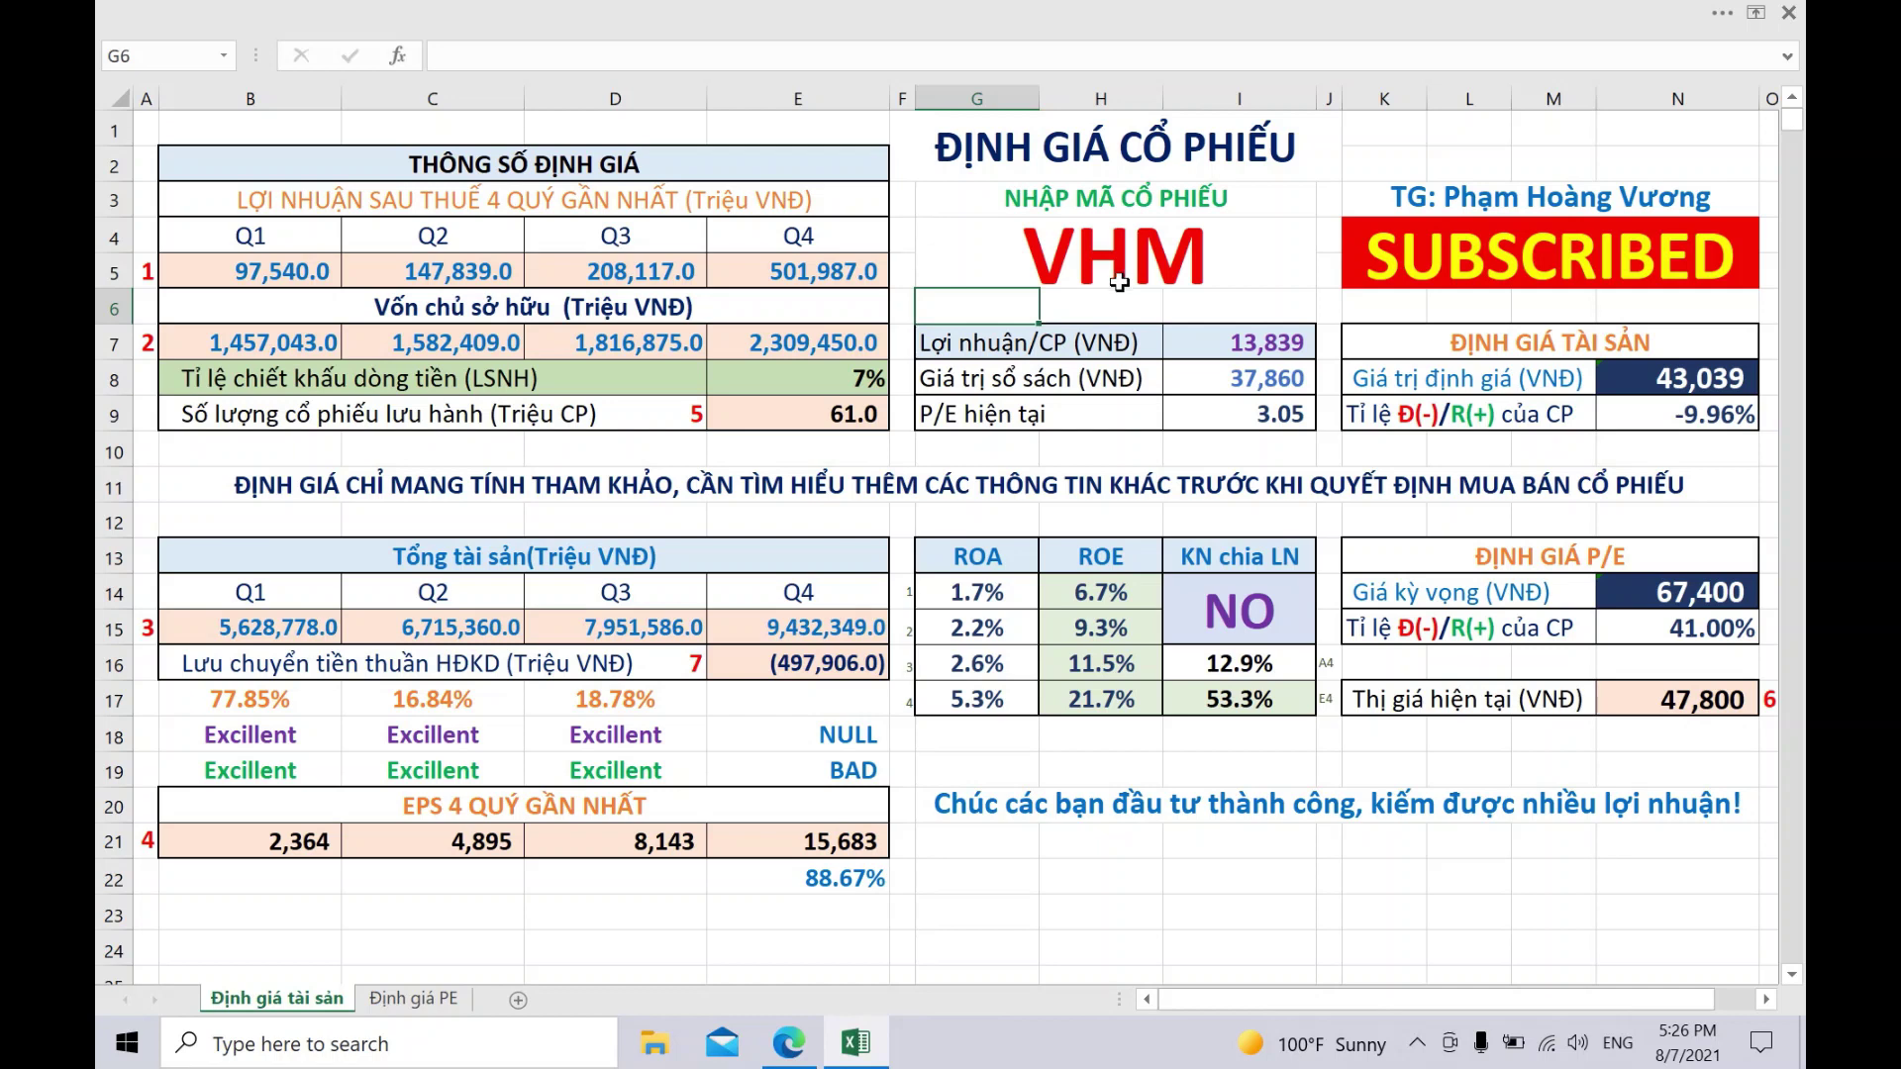
click(1086, 881)
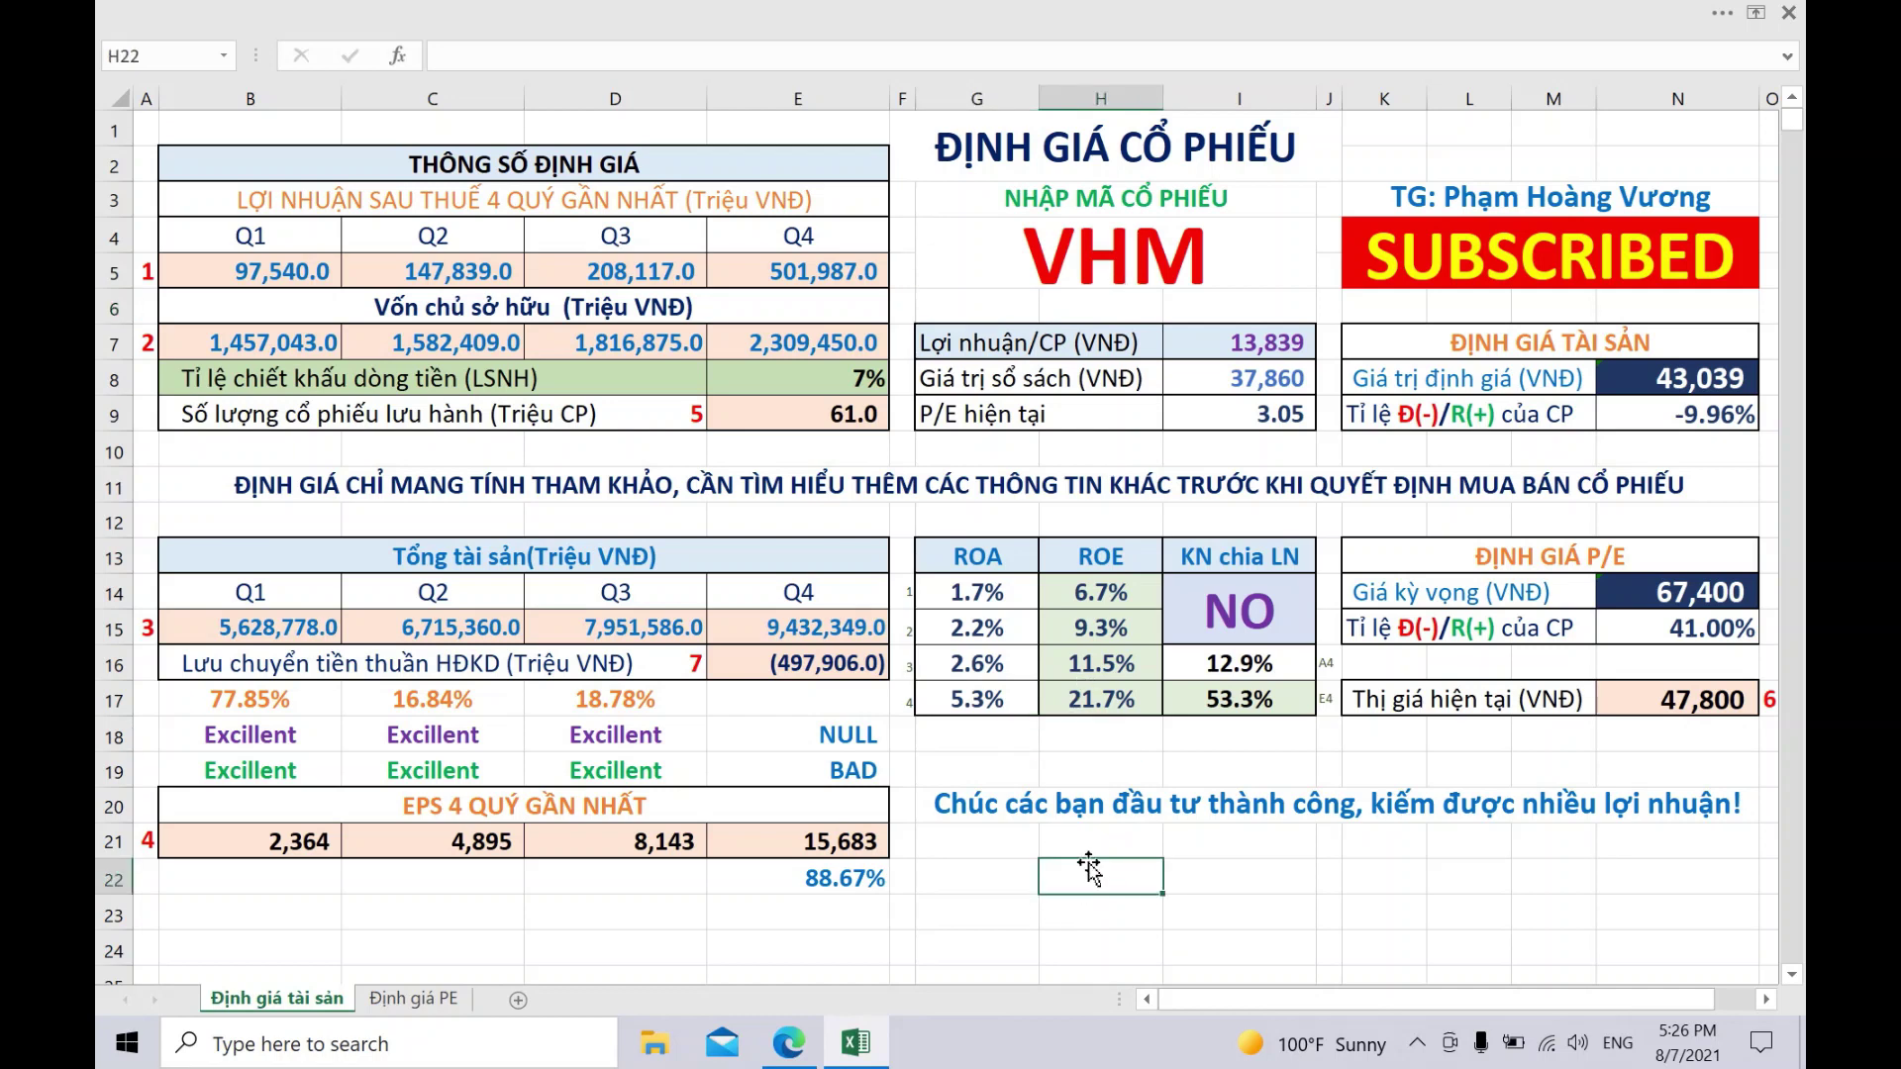
- Switch to the Vietstock page in Edge and open the company page for stock code VHM
mouse_move(794, 1050)
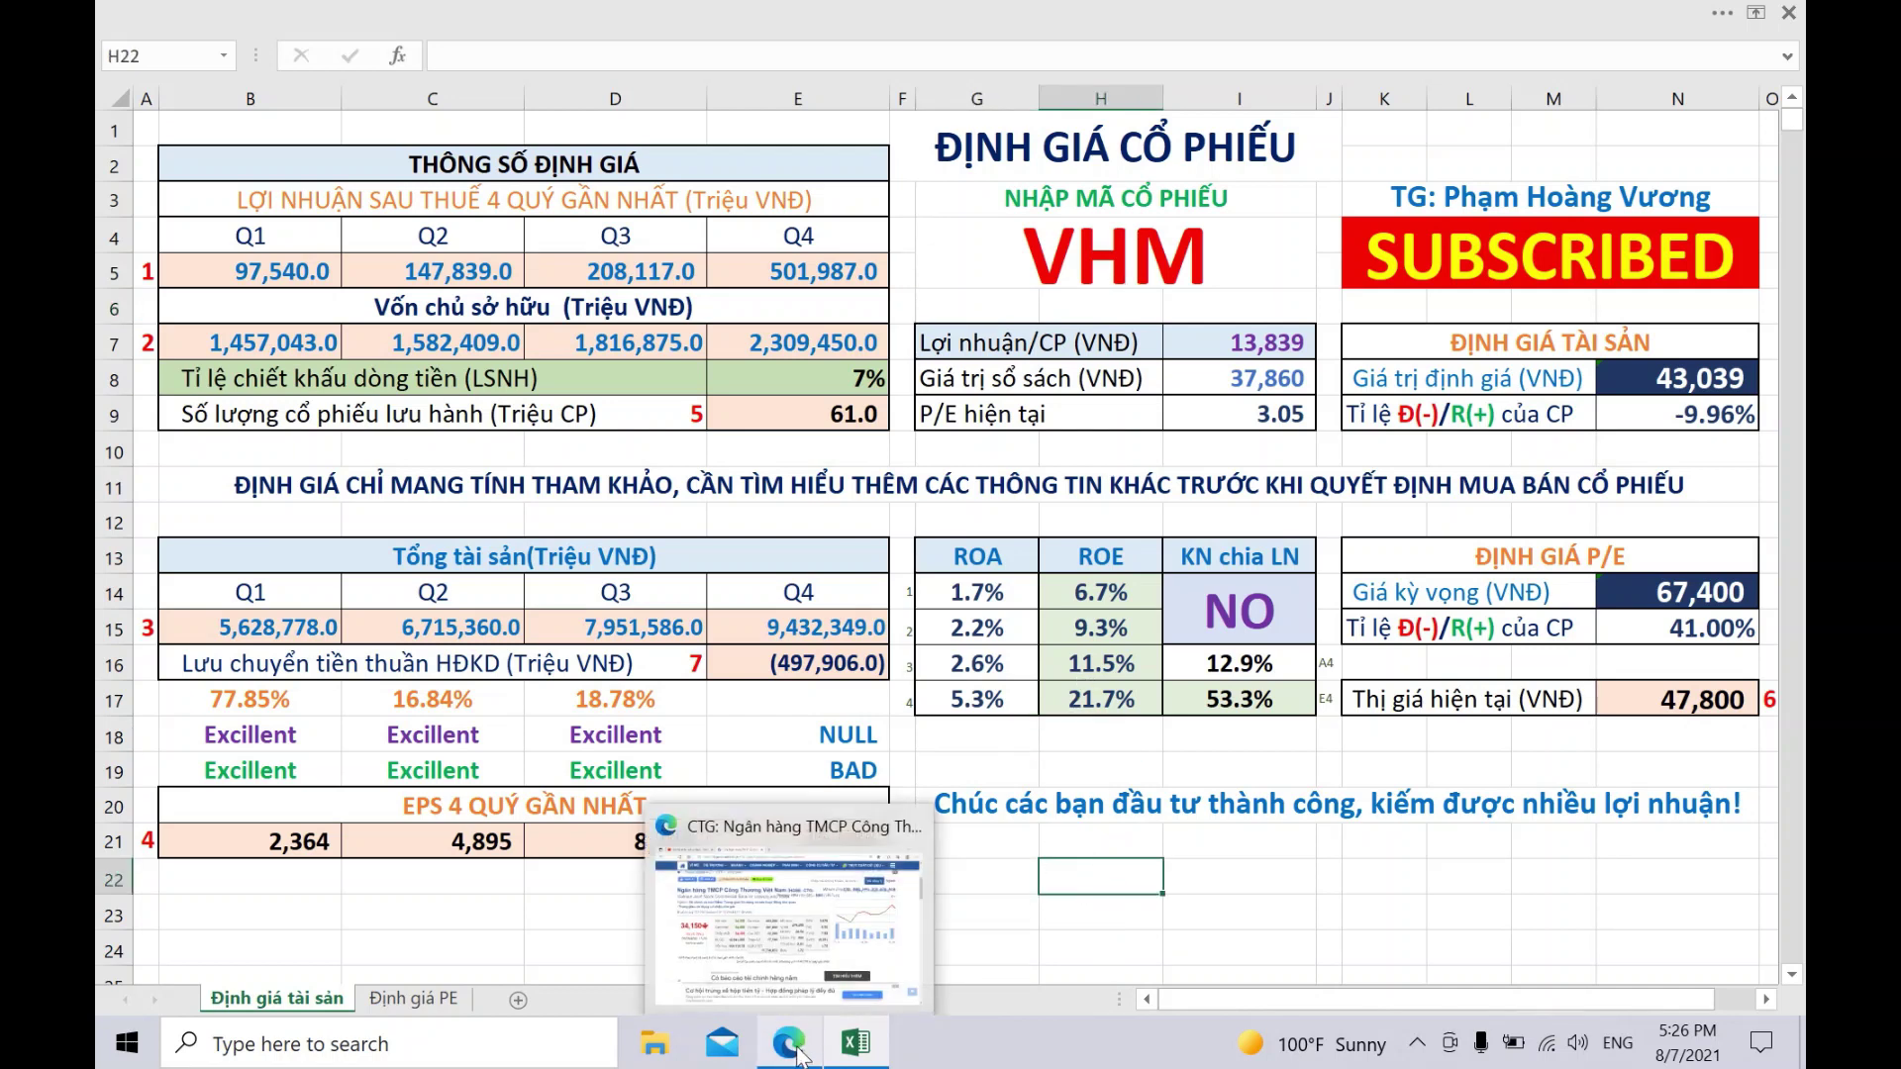
click(787, 1052)
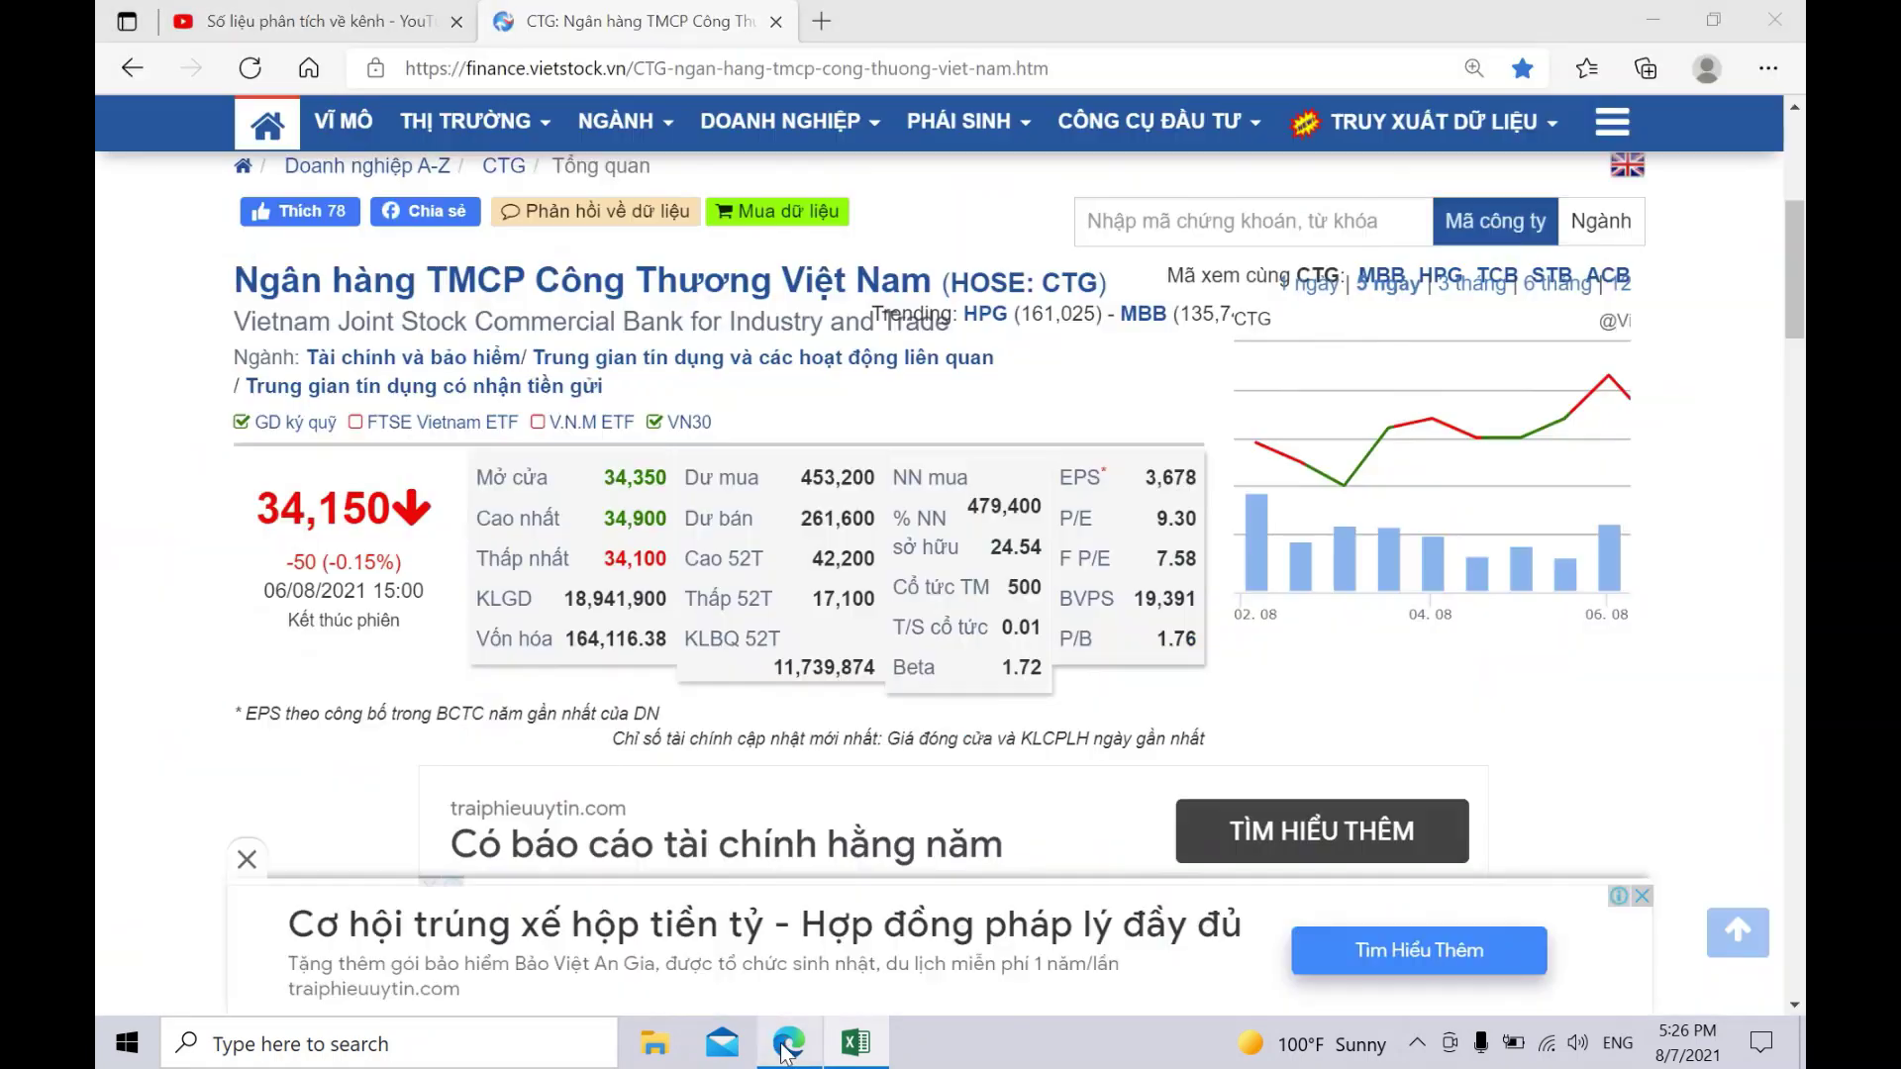
scroll(969, 394, up, 5)
scroll(990, 386, down, 4)
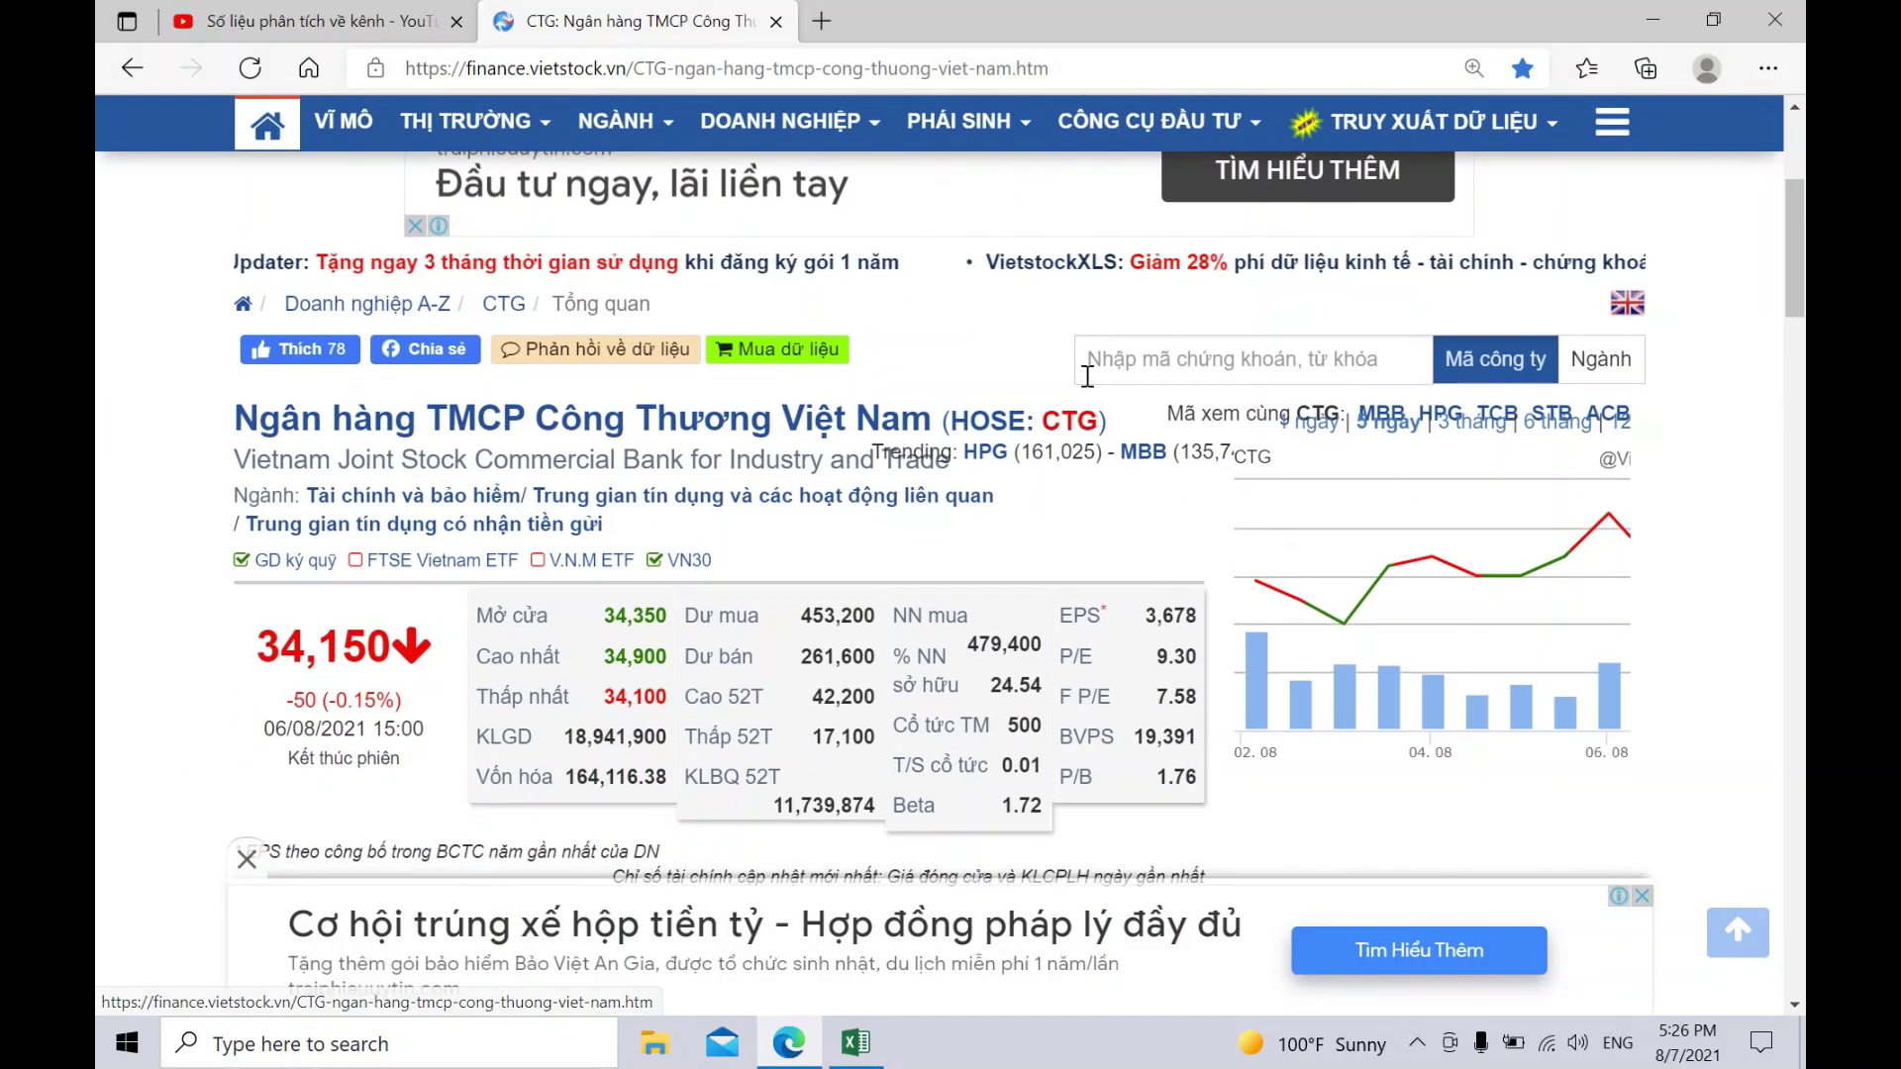
click(1127, 359)
text(vhm)
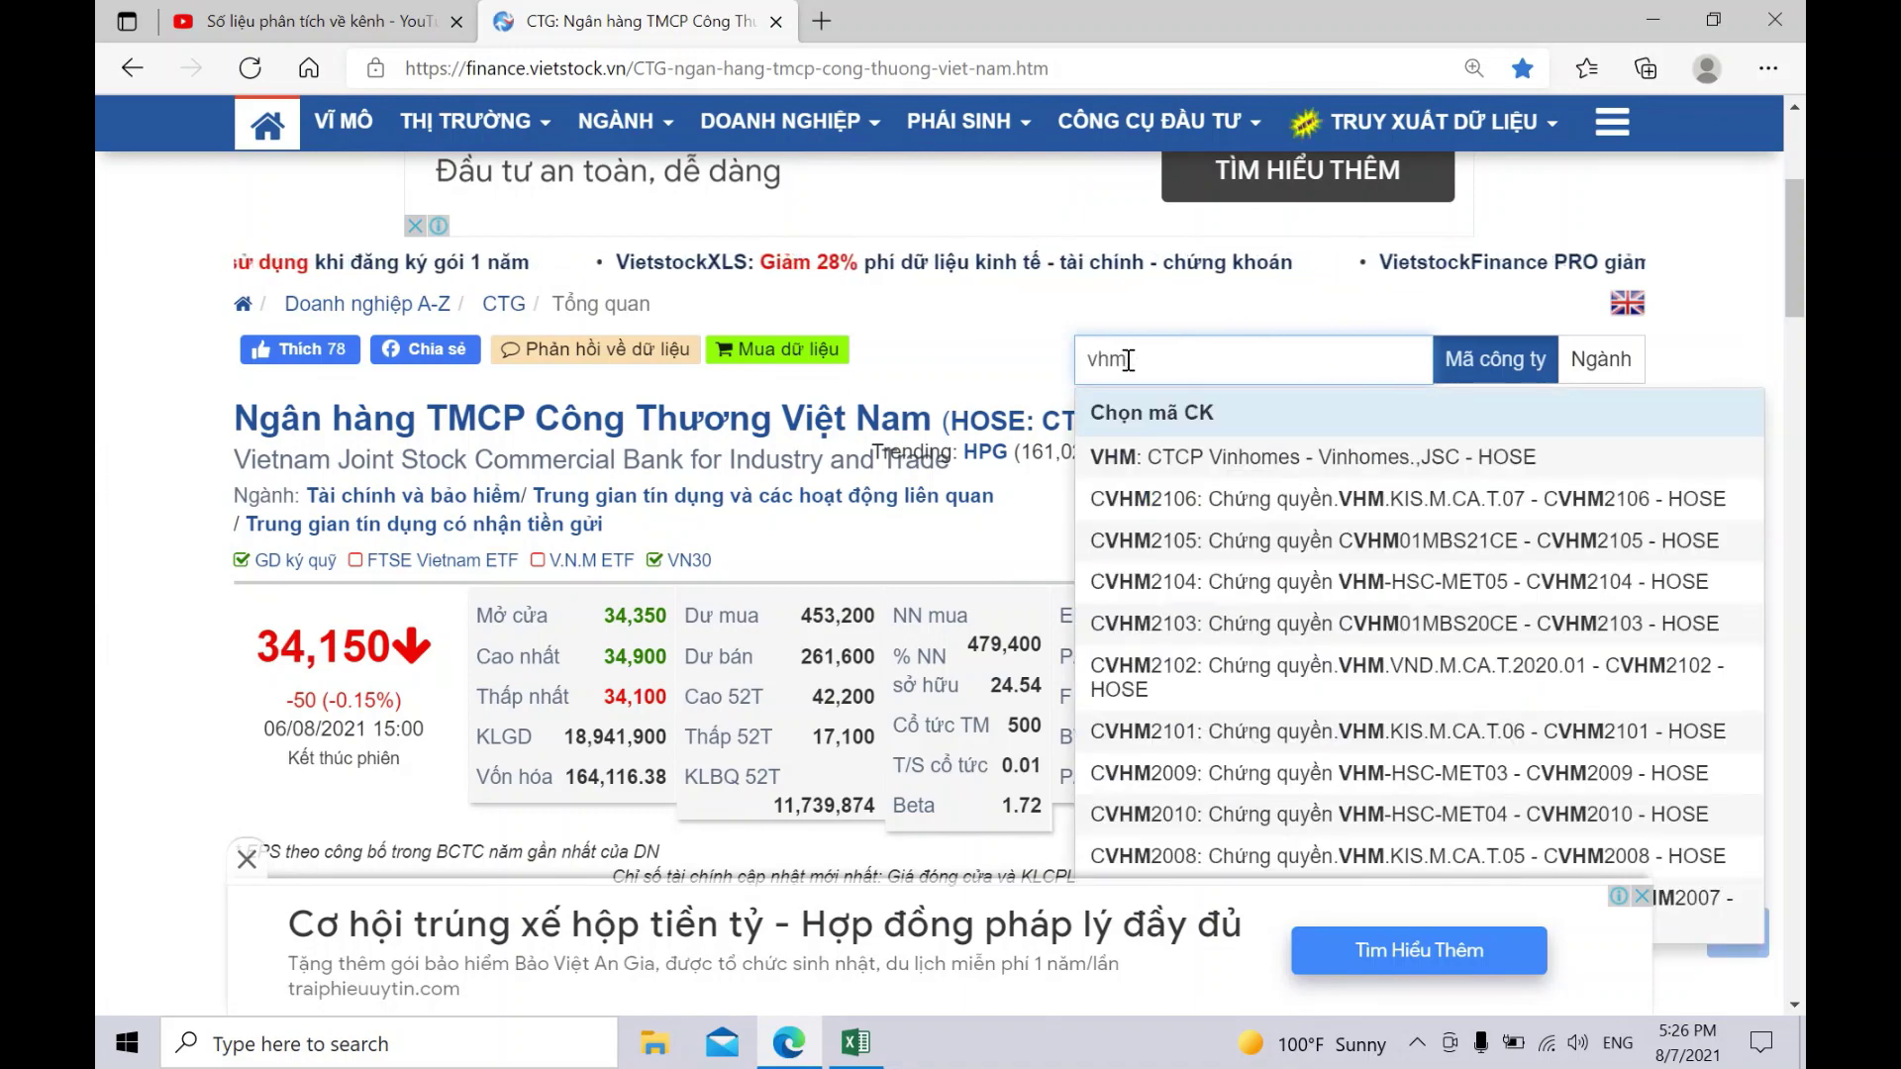
key(Return)
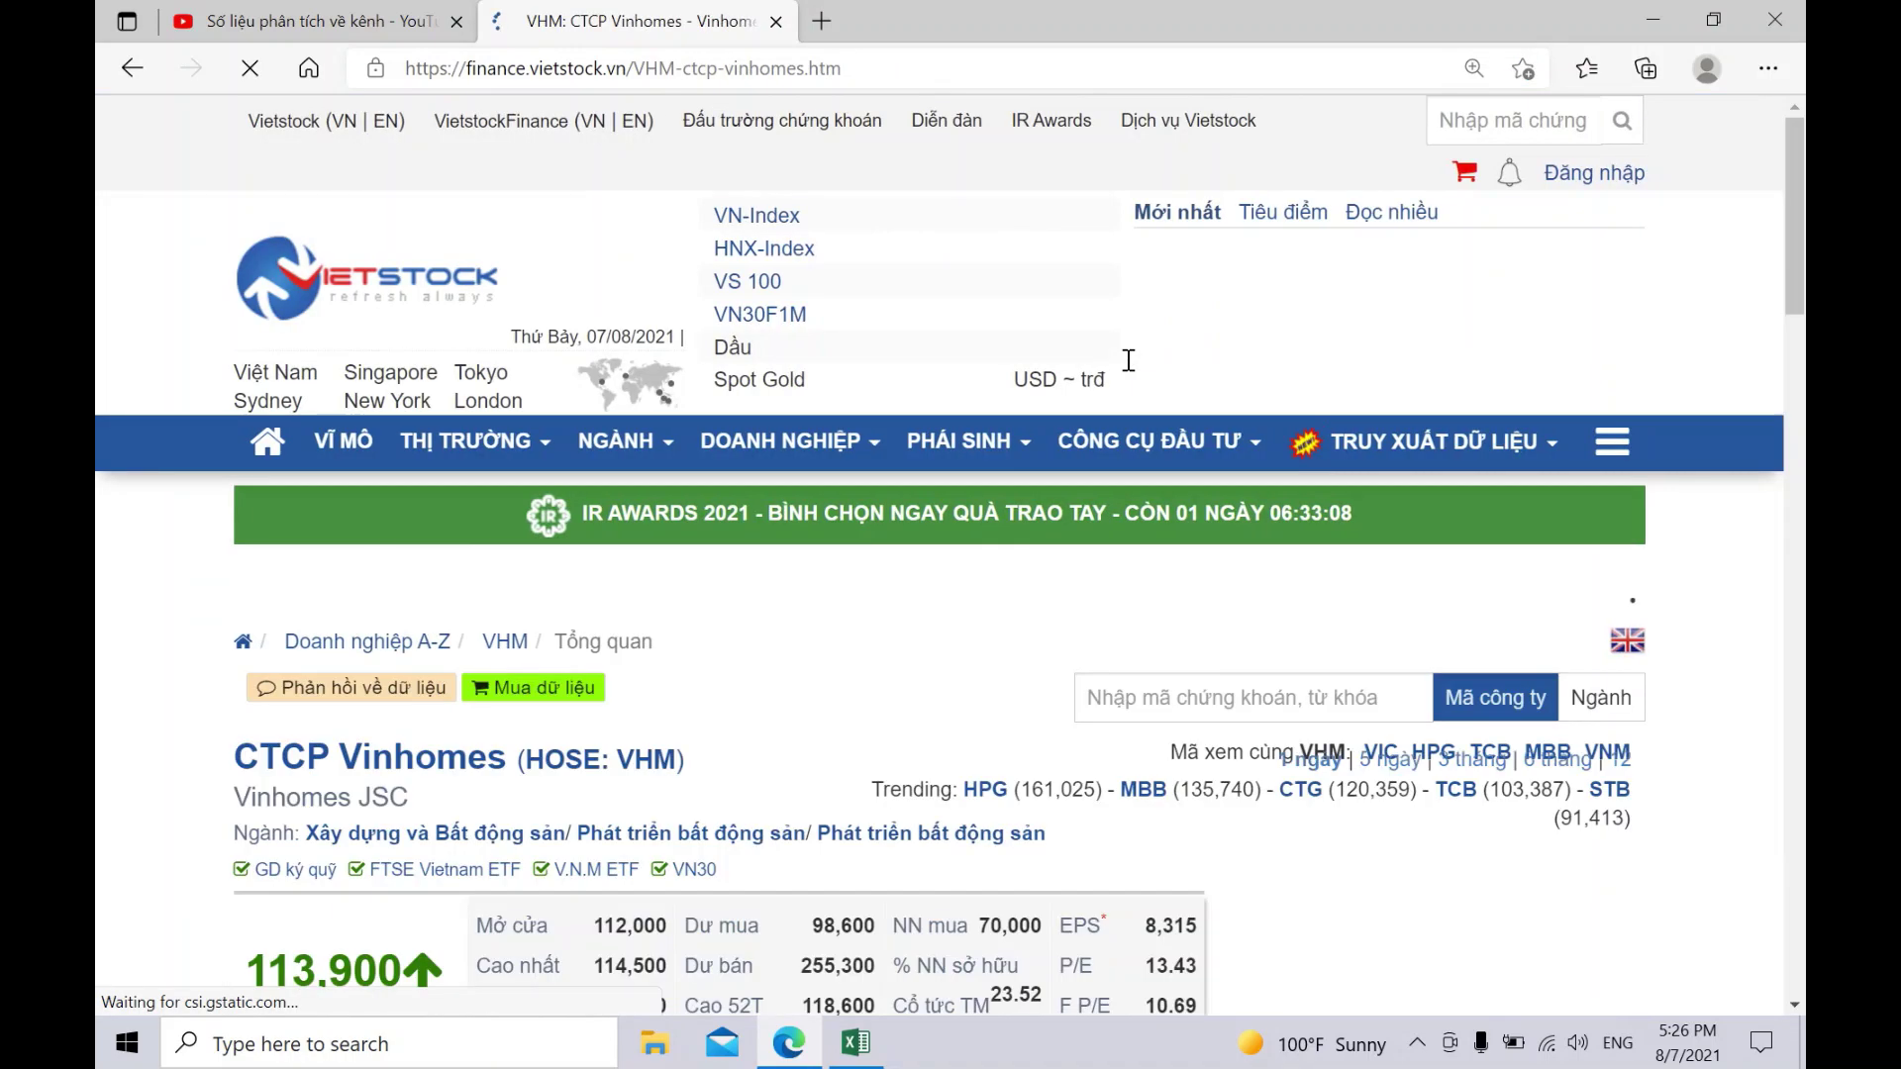
- Copy VHM's four quarterly "LNST của CĐ cty mẹ" values from Vietstock into B5:E5 of the Excel sheet, matching the destination formatting
scroll(921, 482, down, 8)
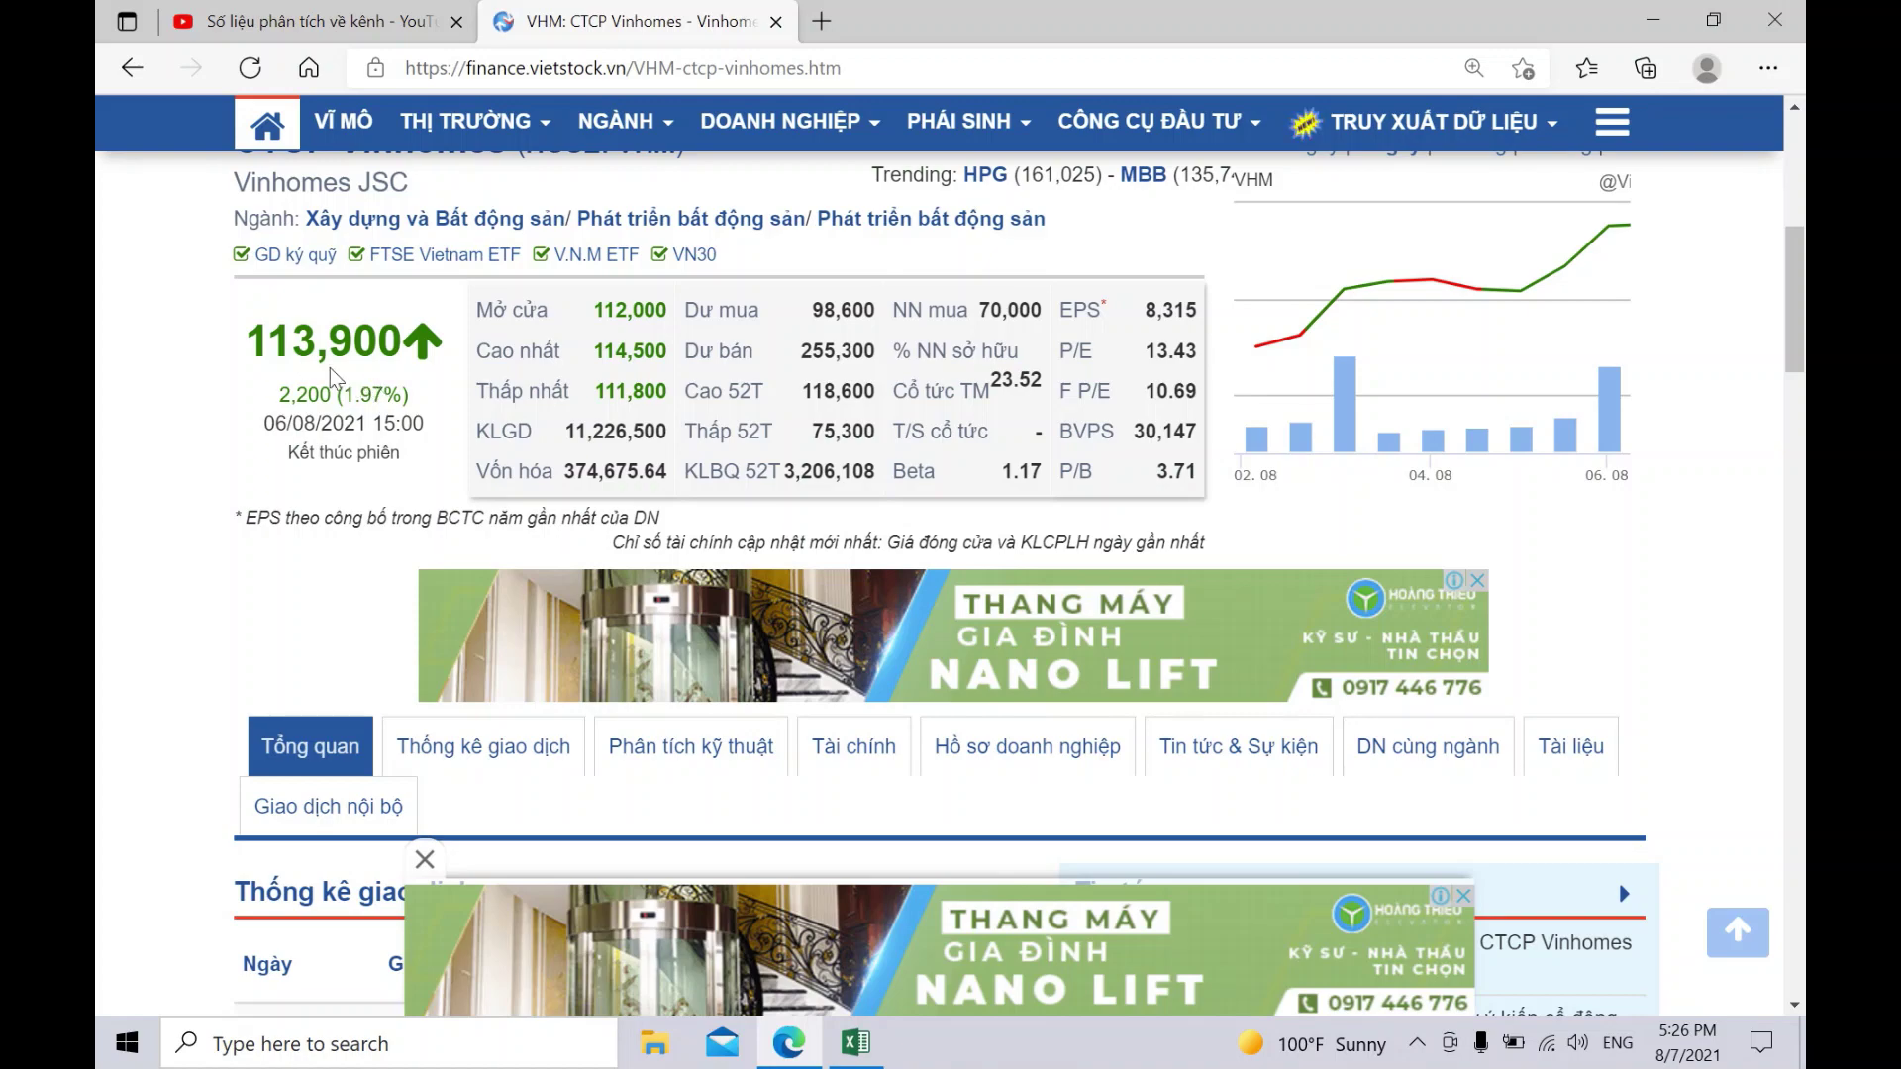
scroll(525, 465, down, 15)
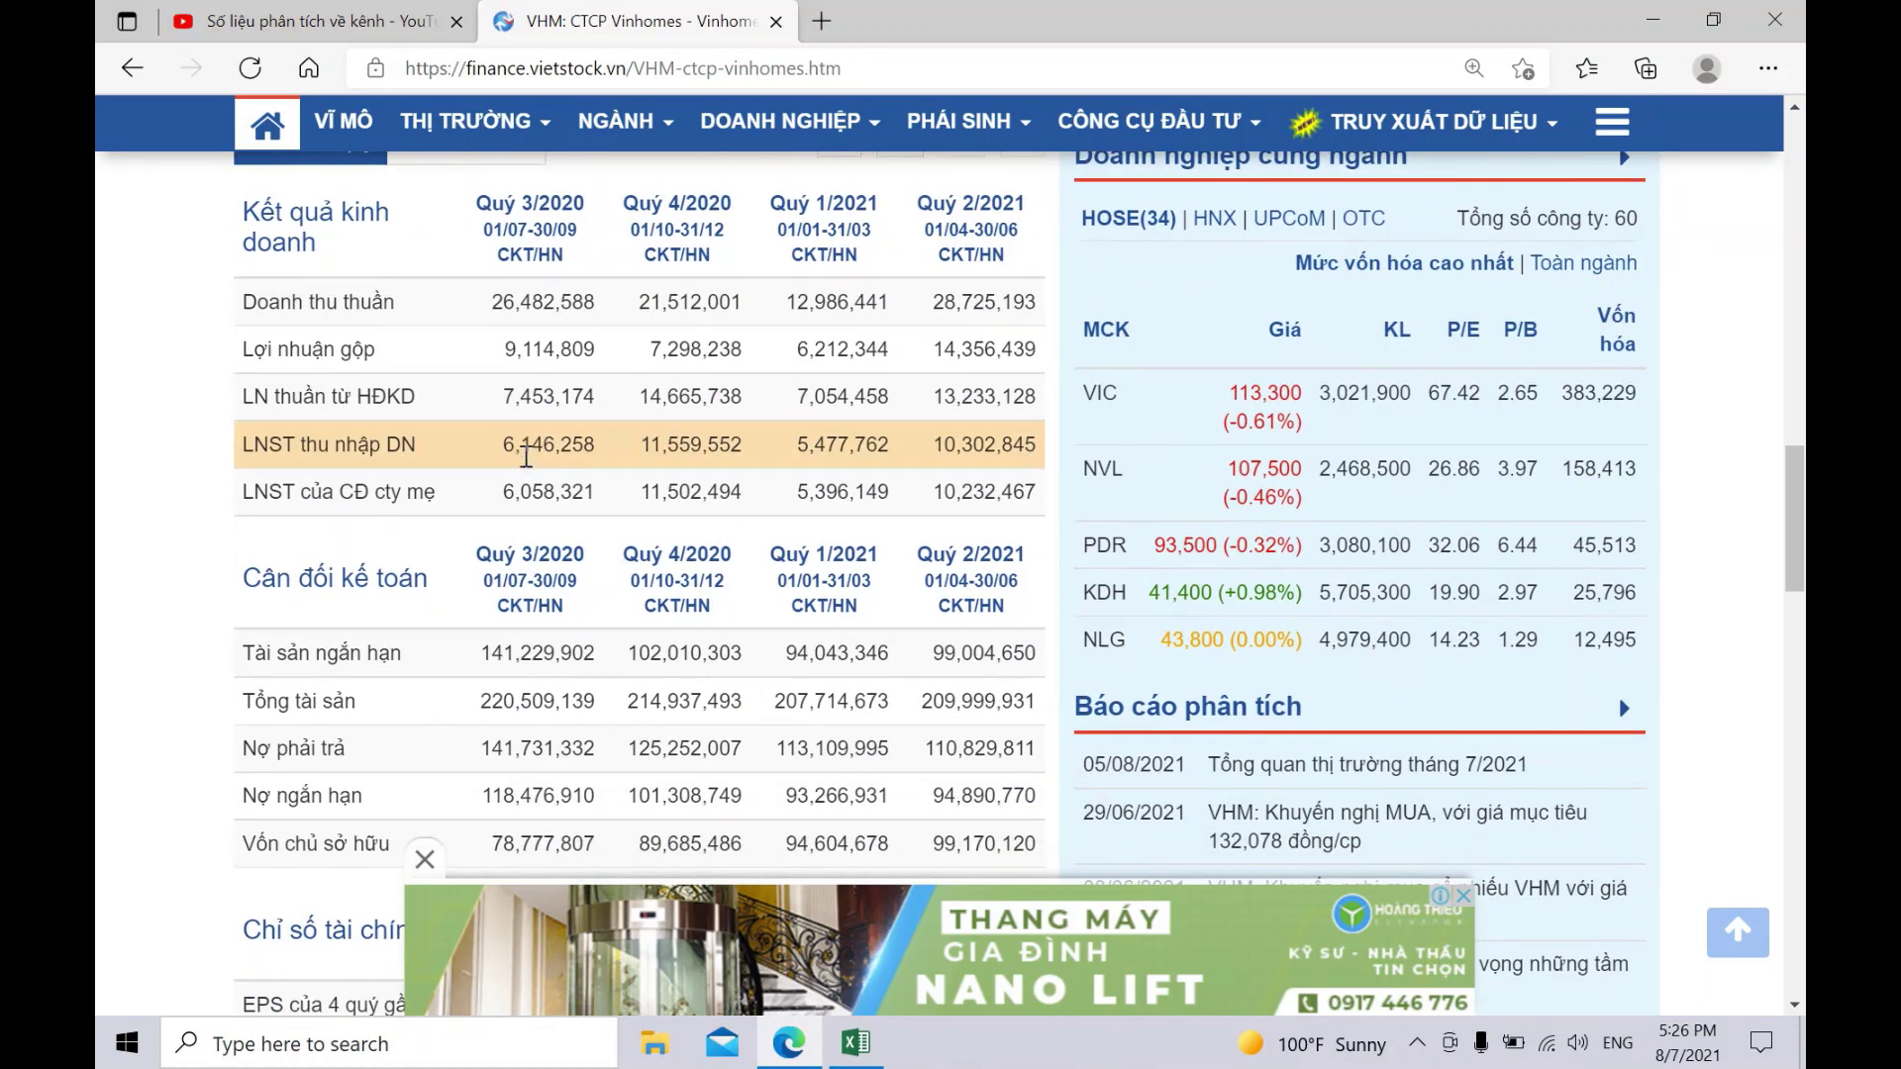
scroll(525, 457, down, 1)
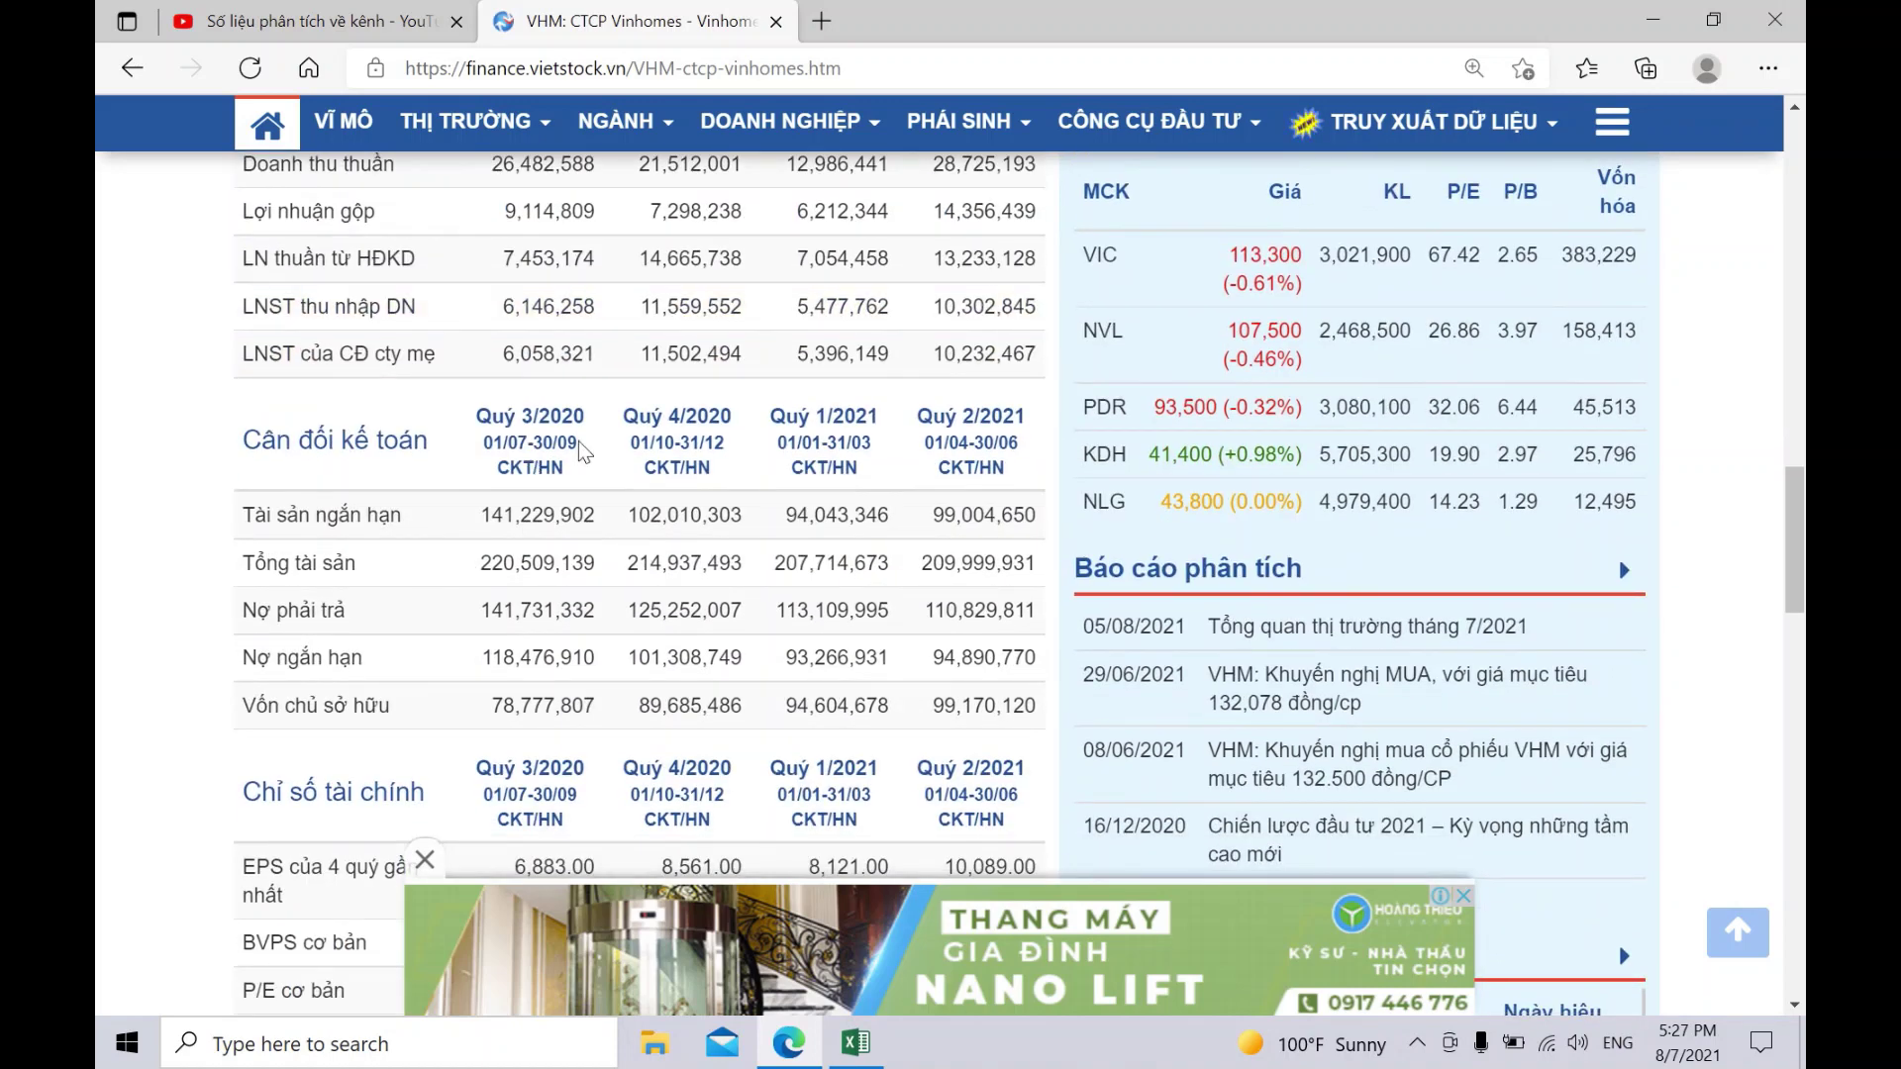
drag(503, 354, 1036, 354)
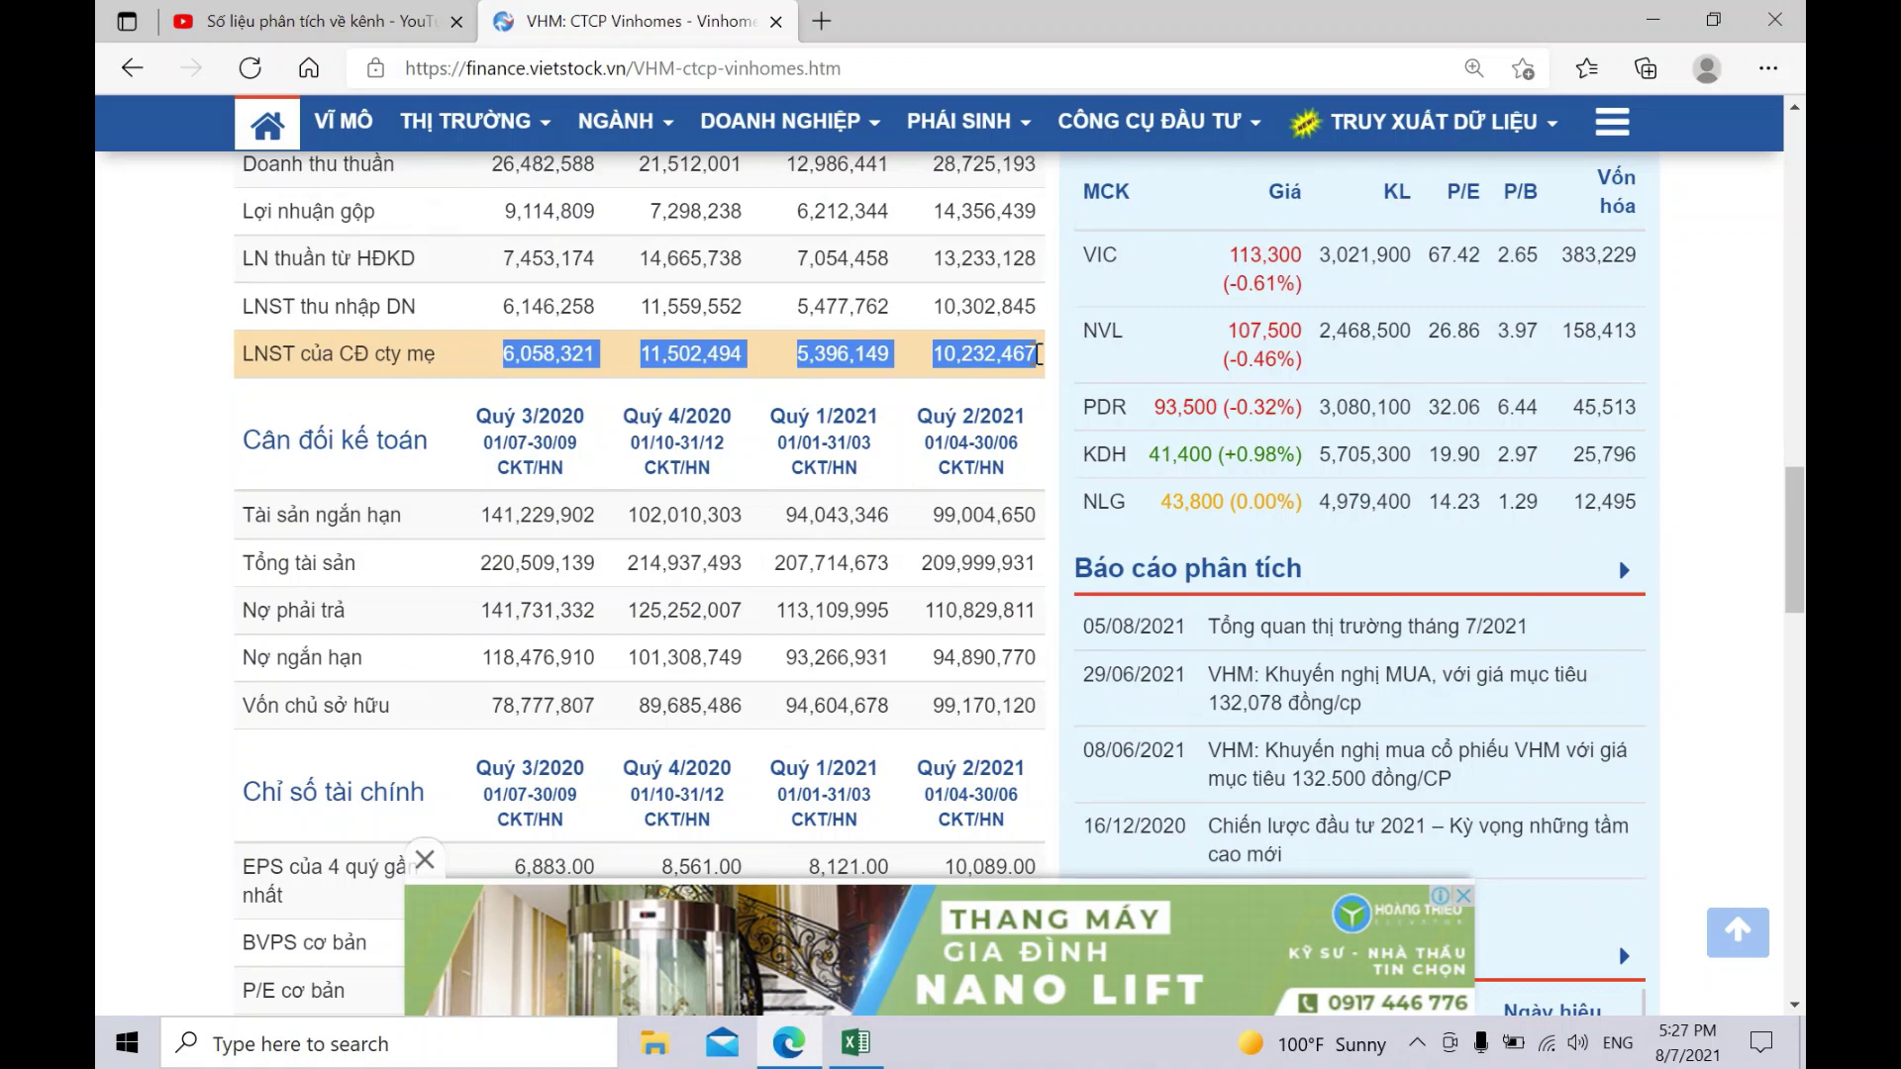
click(883, 1034)
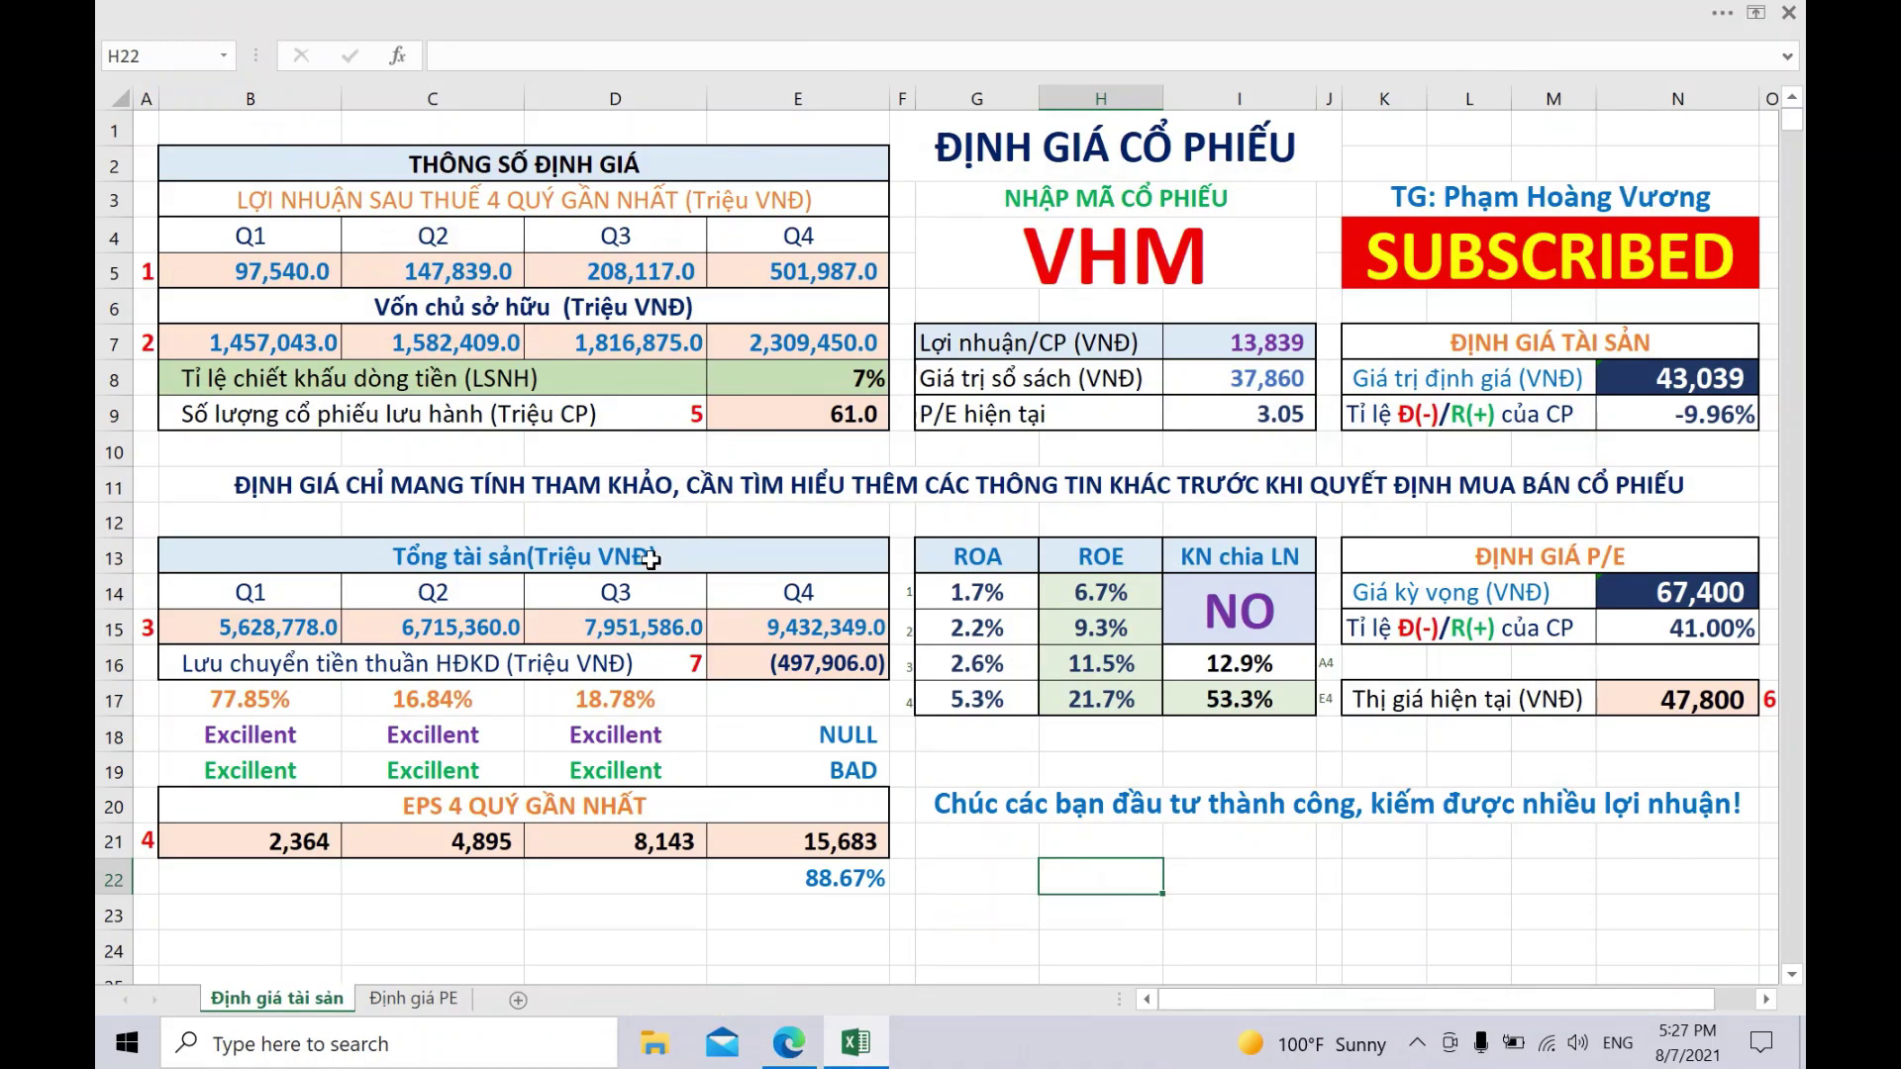
click(244, 274)
right_click(245, 274)
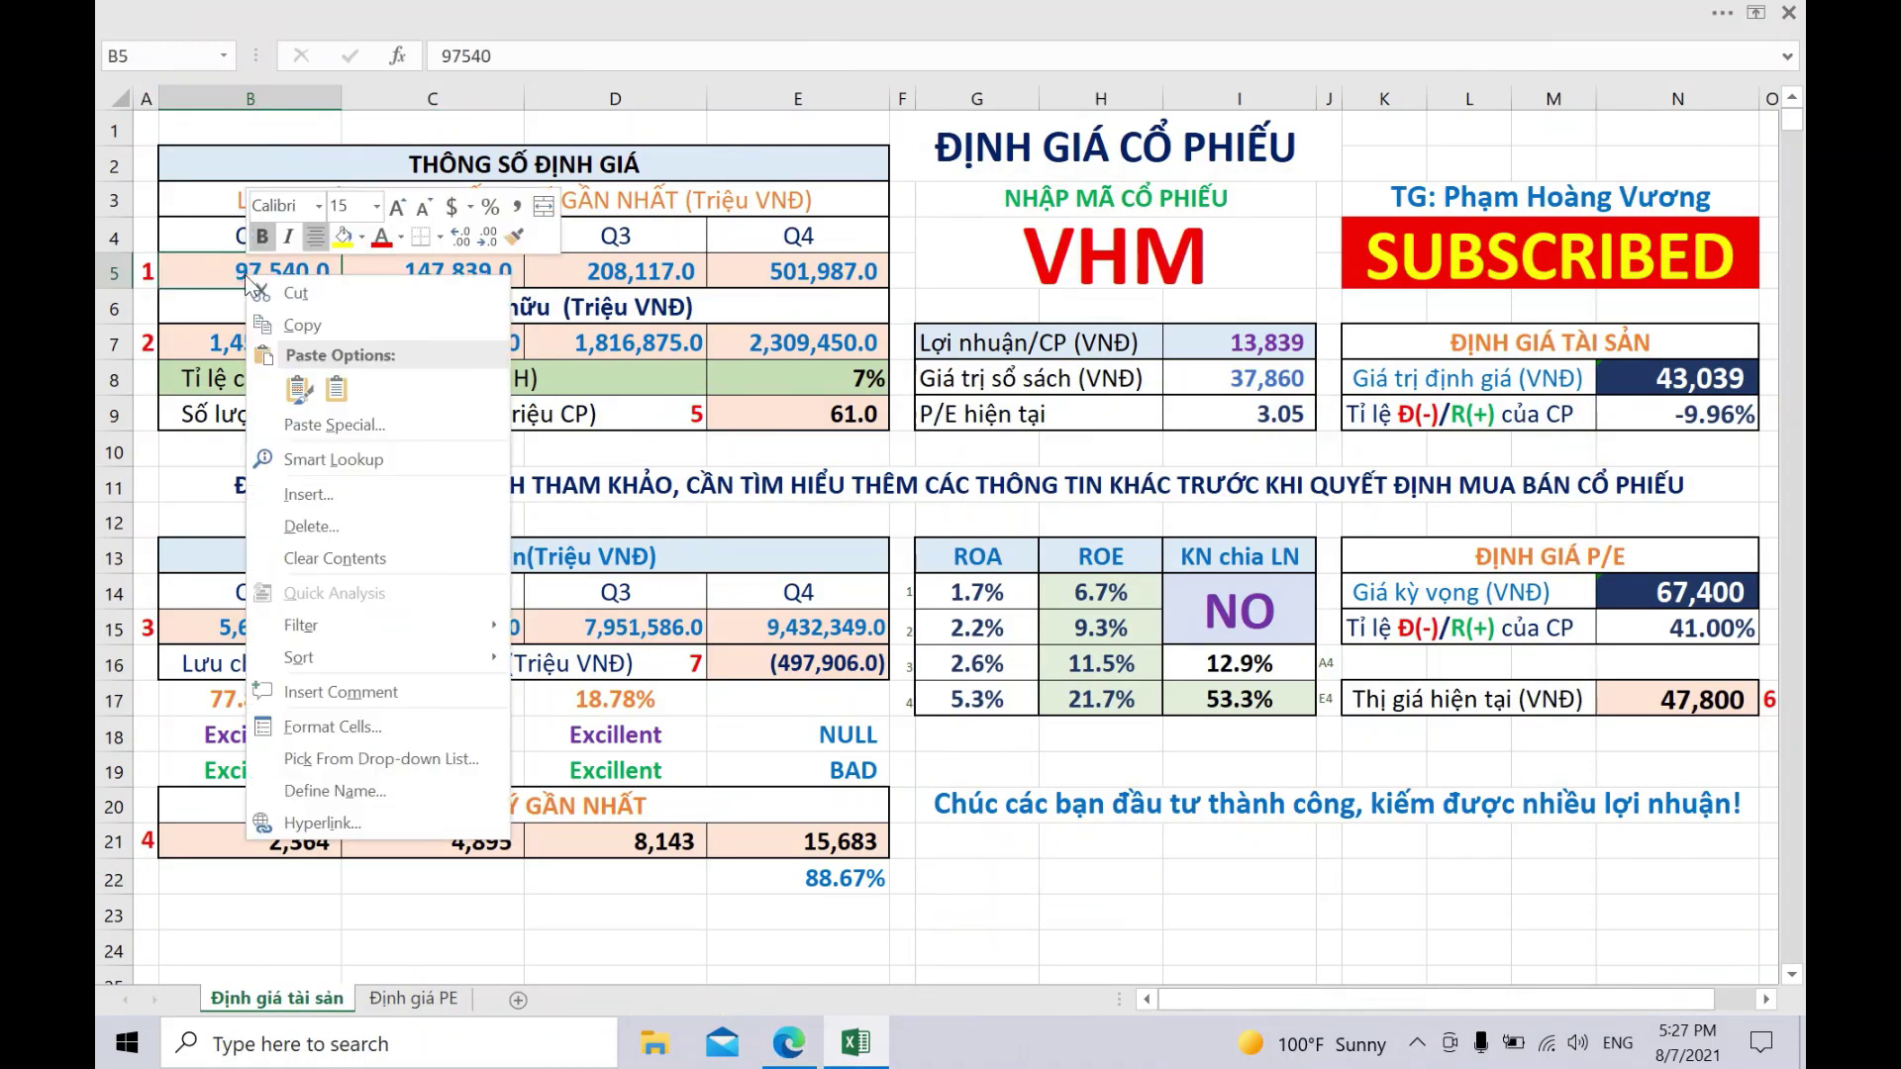
click(338, 391)
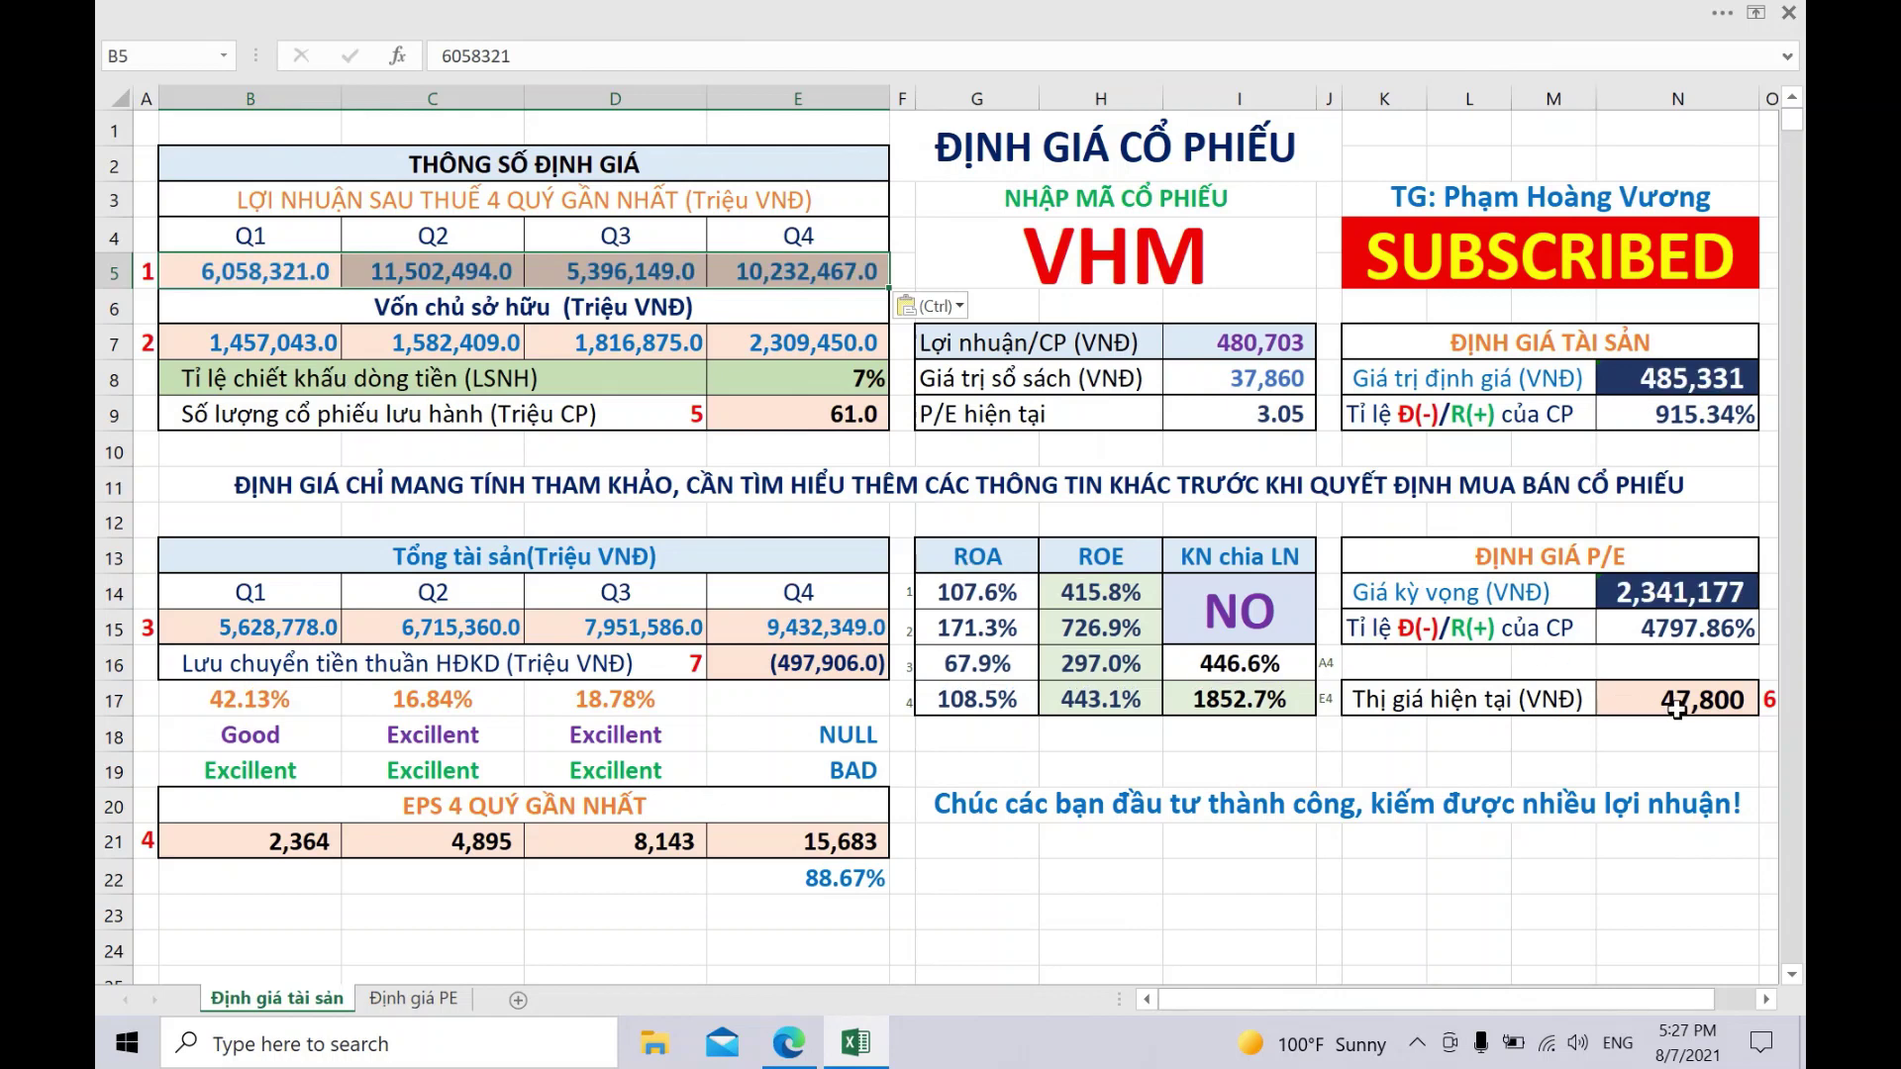
- Set the current market price (Thị giá hiện tại) in N17 to 113900
click(1680, 702)
text(11)
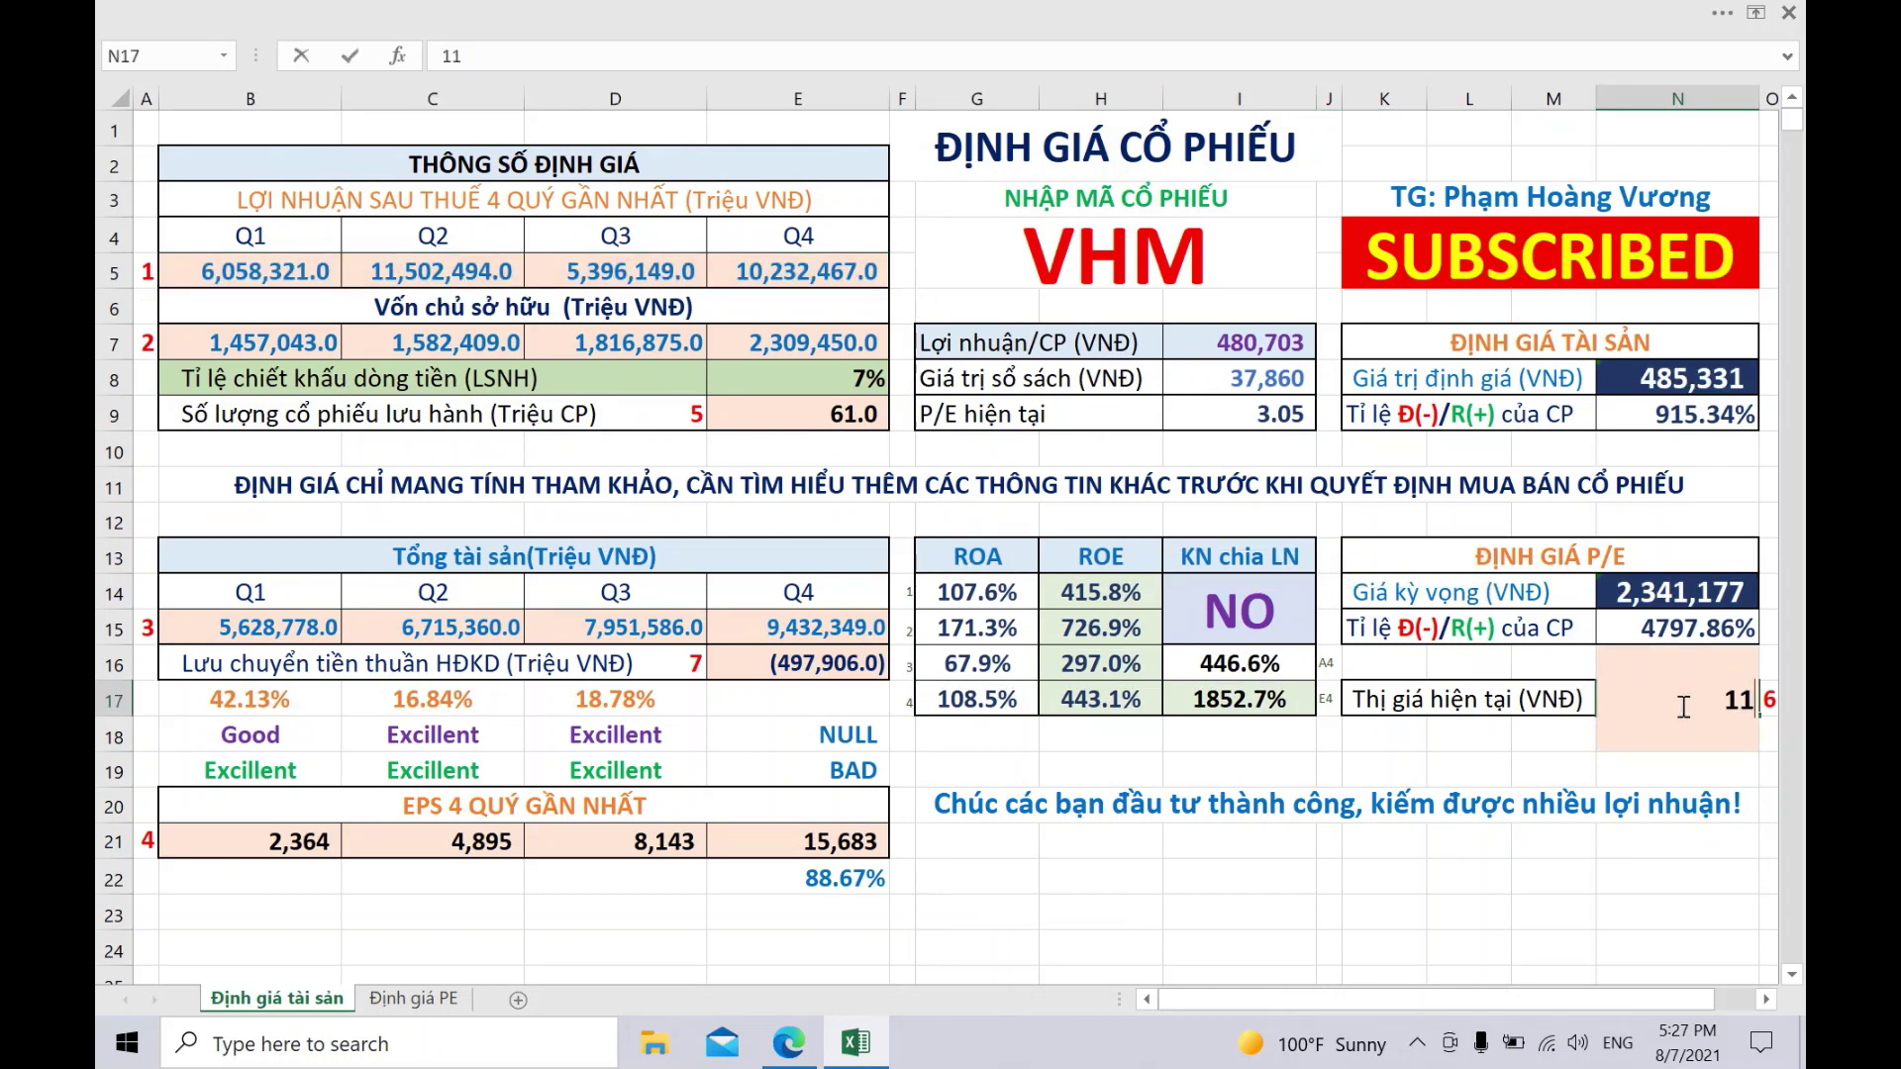
text(3900)
key(Return)
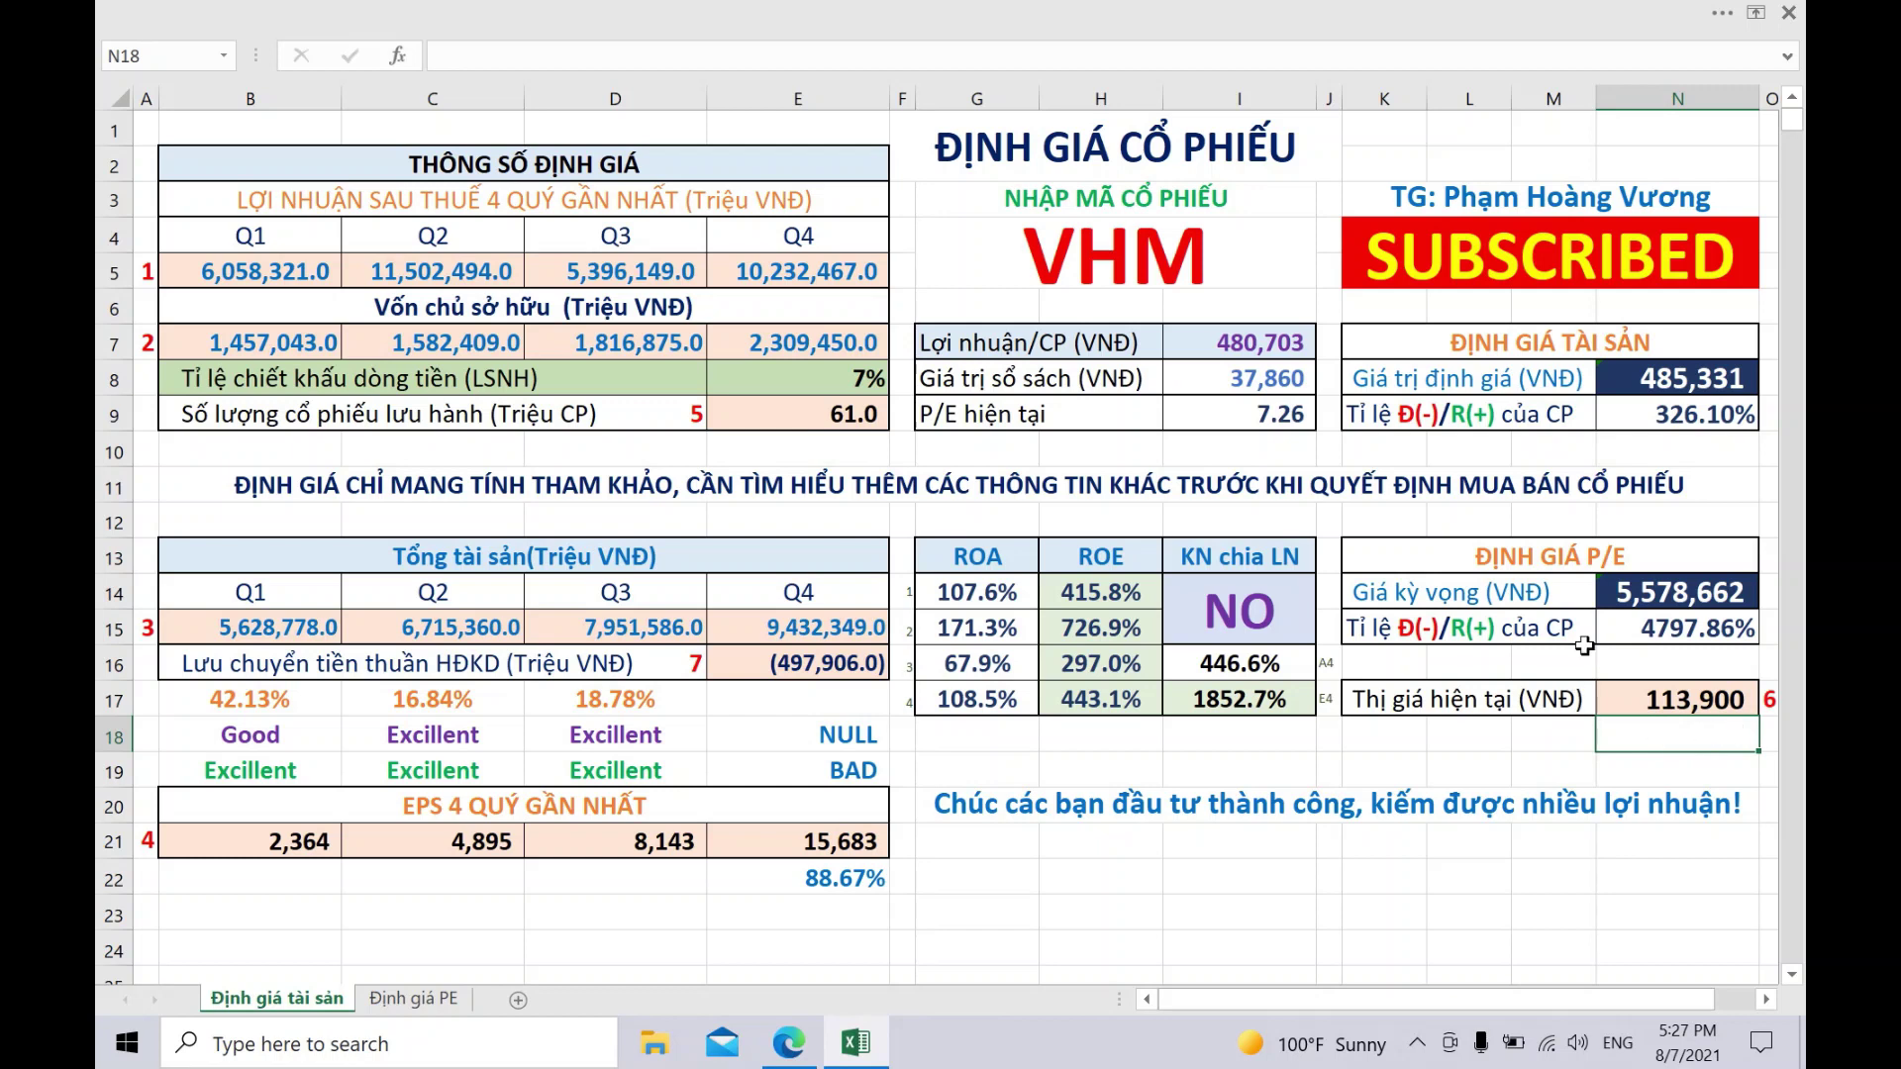
- Copy the four quarterly "Vốn chủ sở hữu" values from the Vietstock page in Edge into B7:E7 of the Excel sheet
click(285, 348)
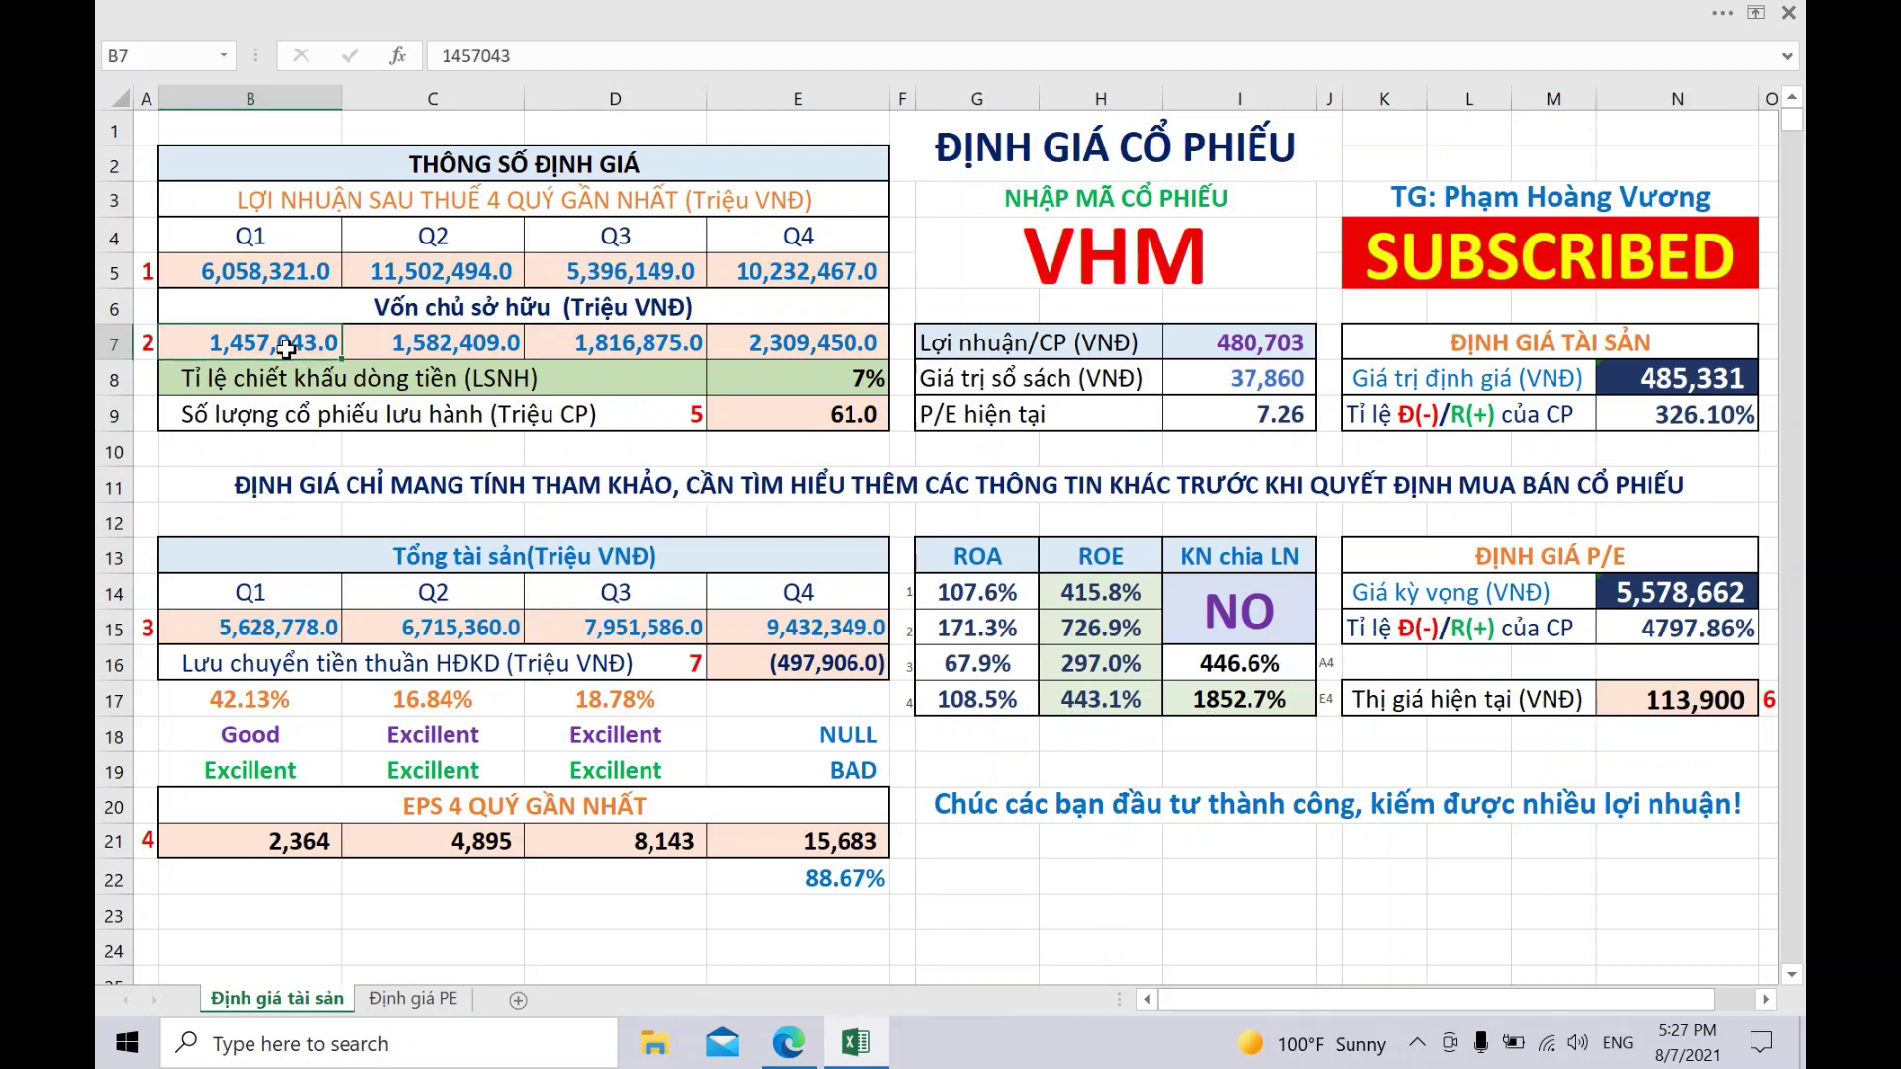
click(787, 1042)
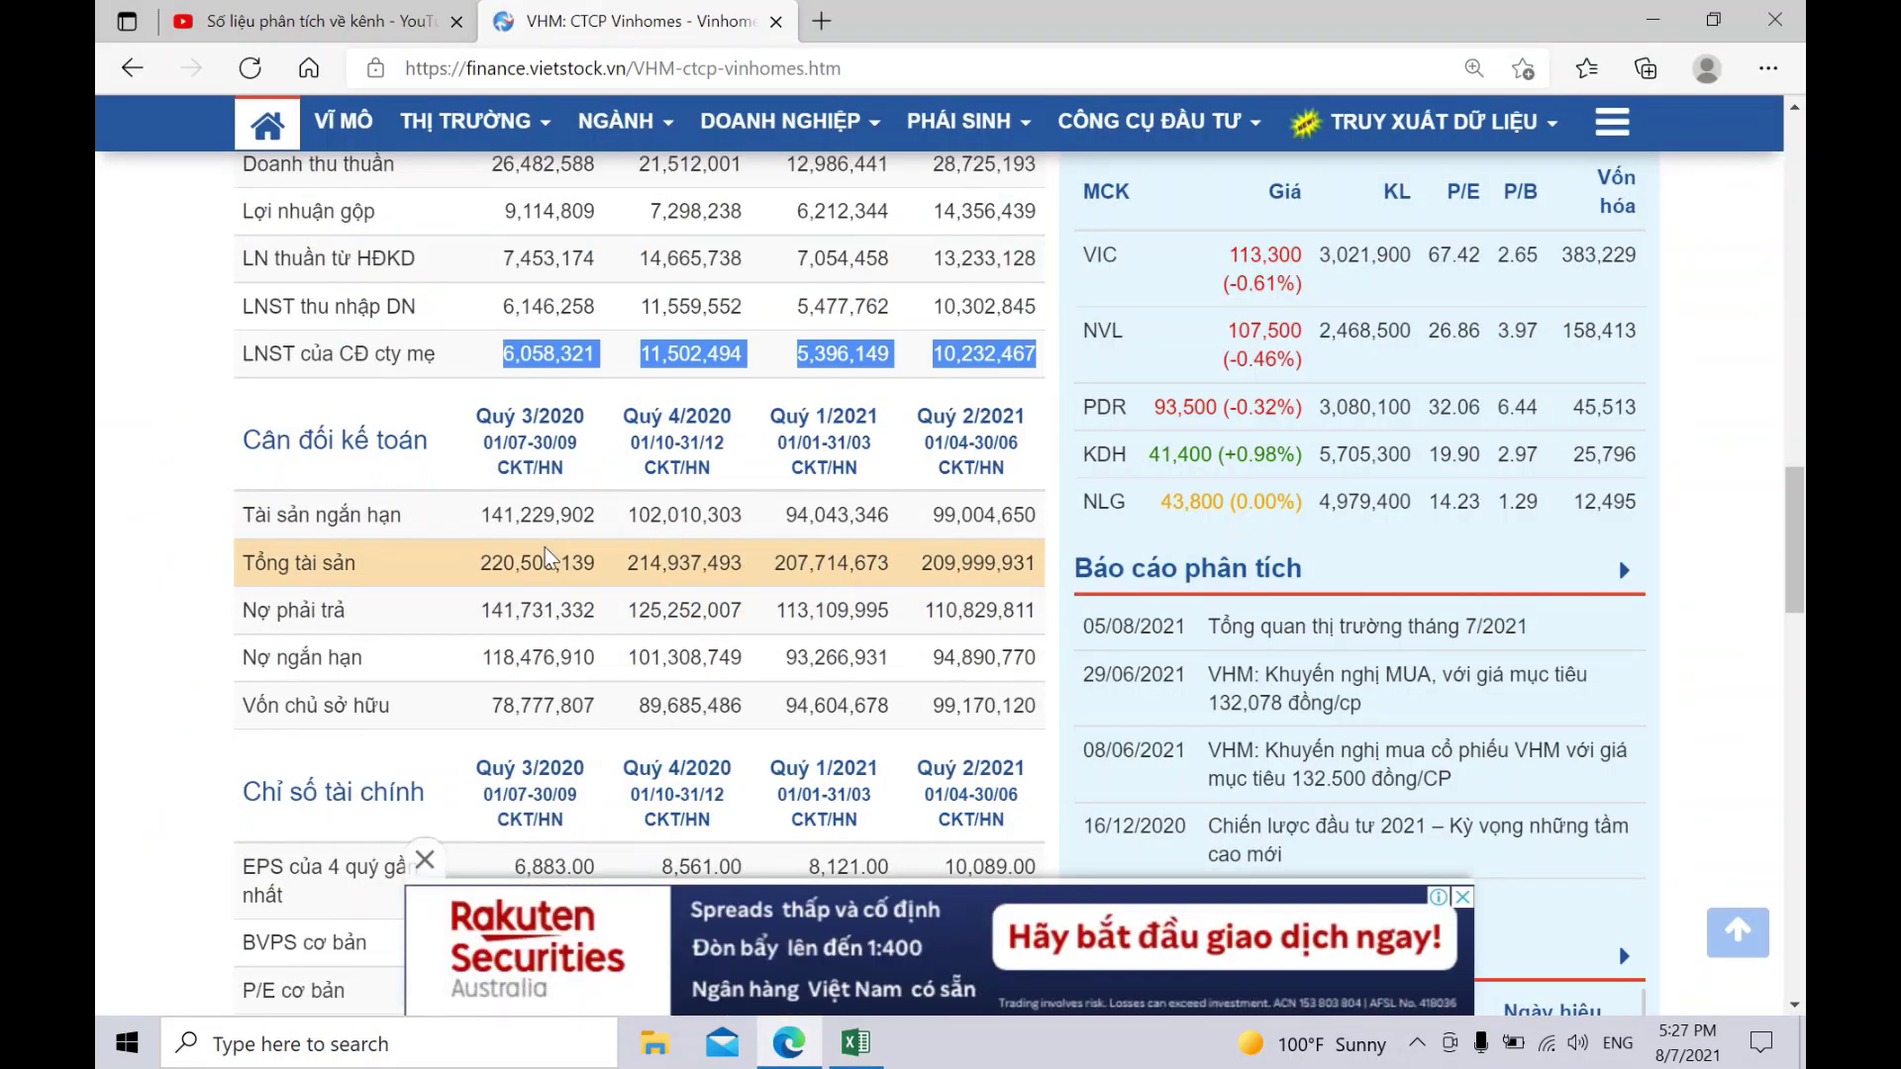
scroll(548, 557, down, 1)
drag(486, 567, 1034, 570)
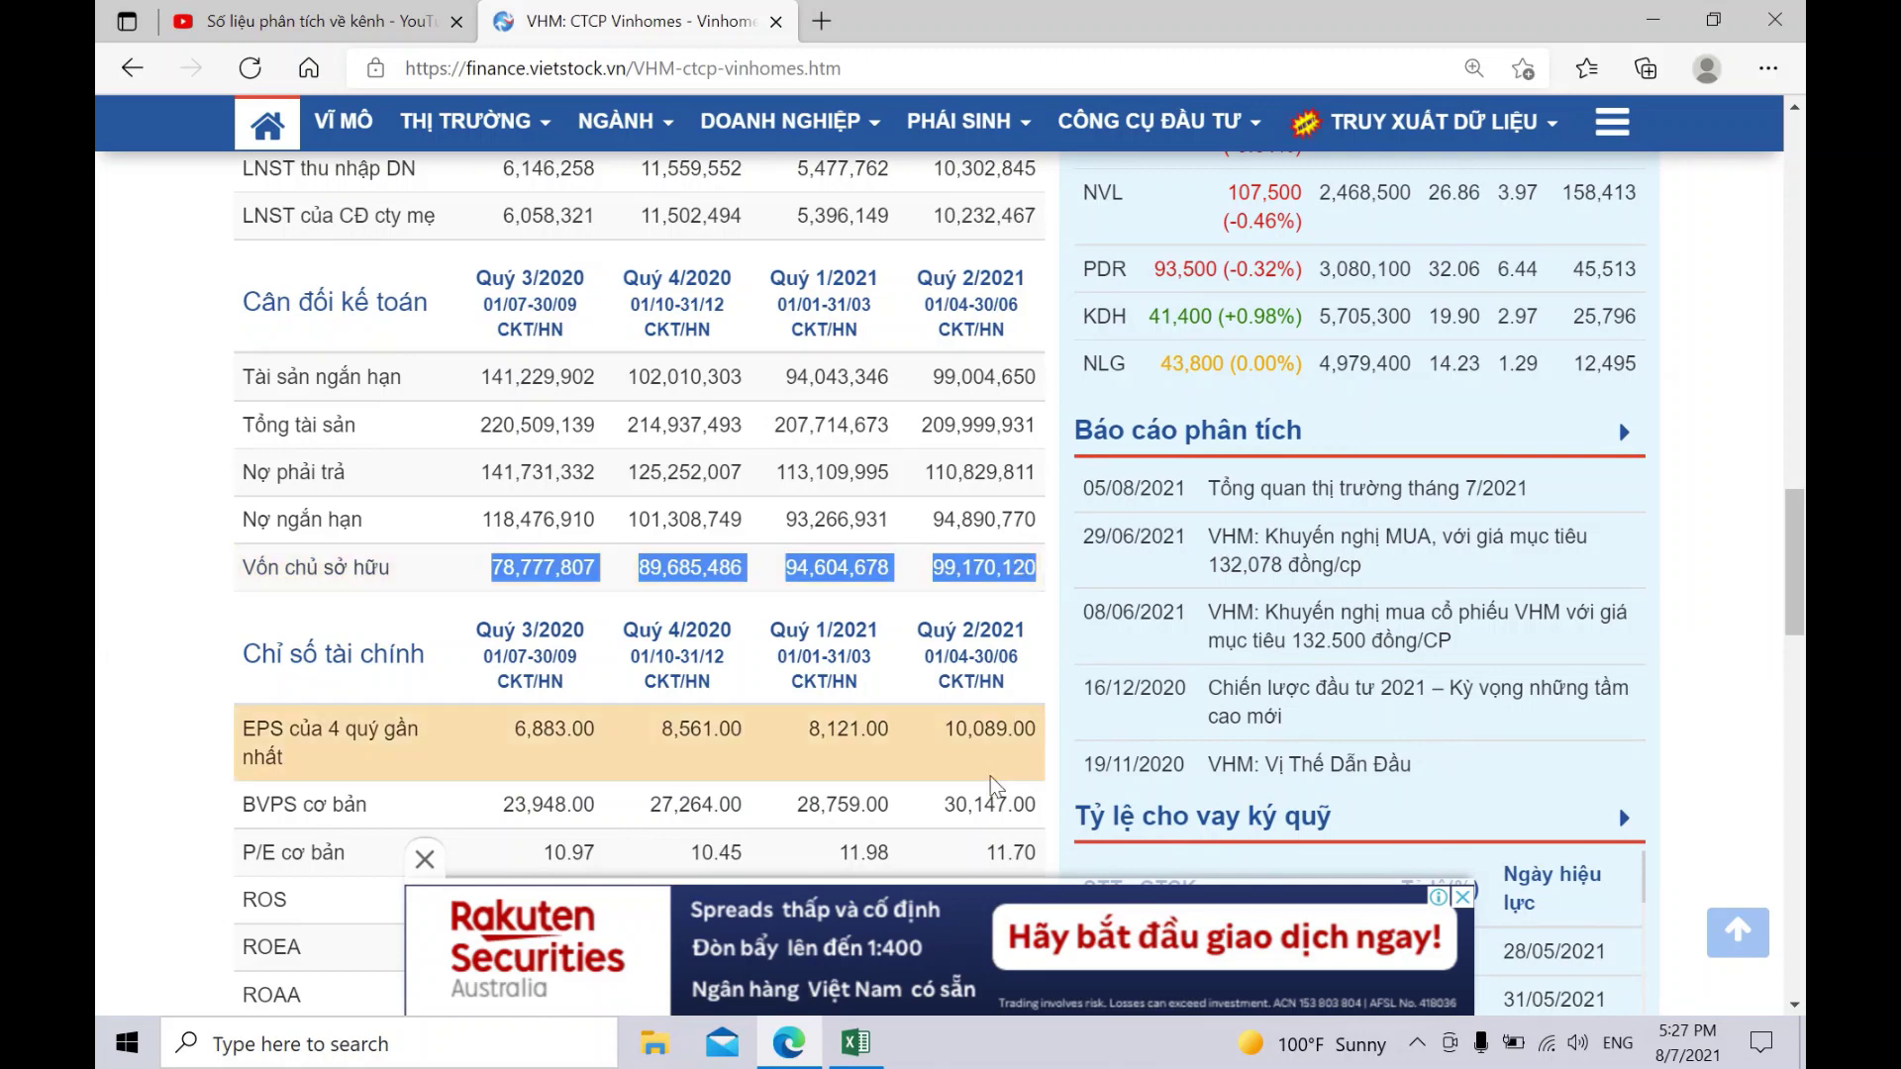
click(855, 1043)
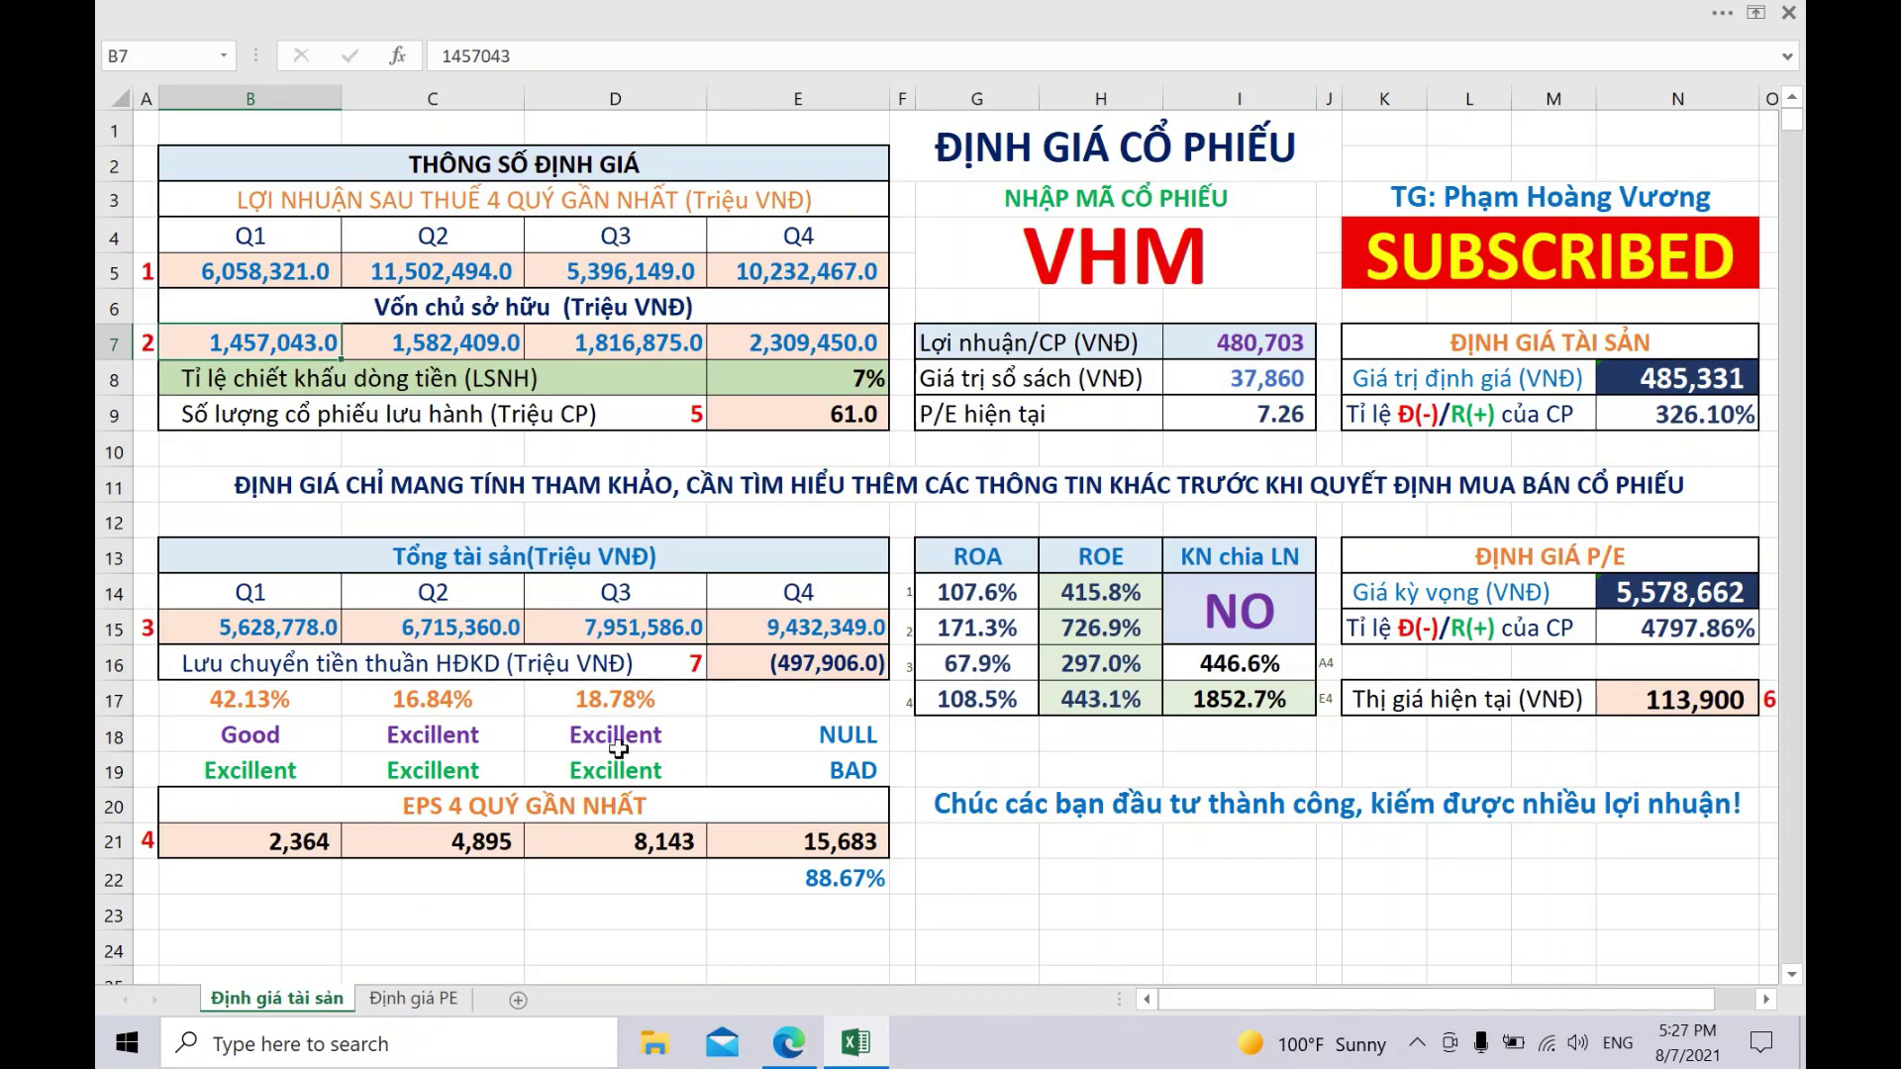
right_click(215, 346)
click(306, 463)
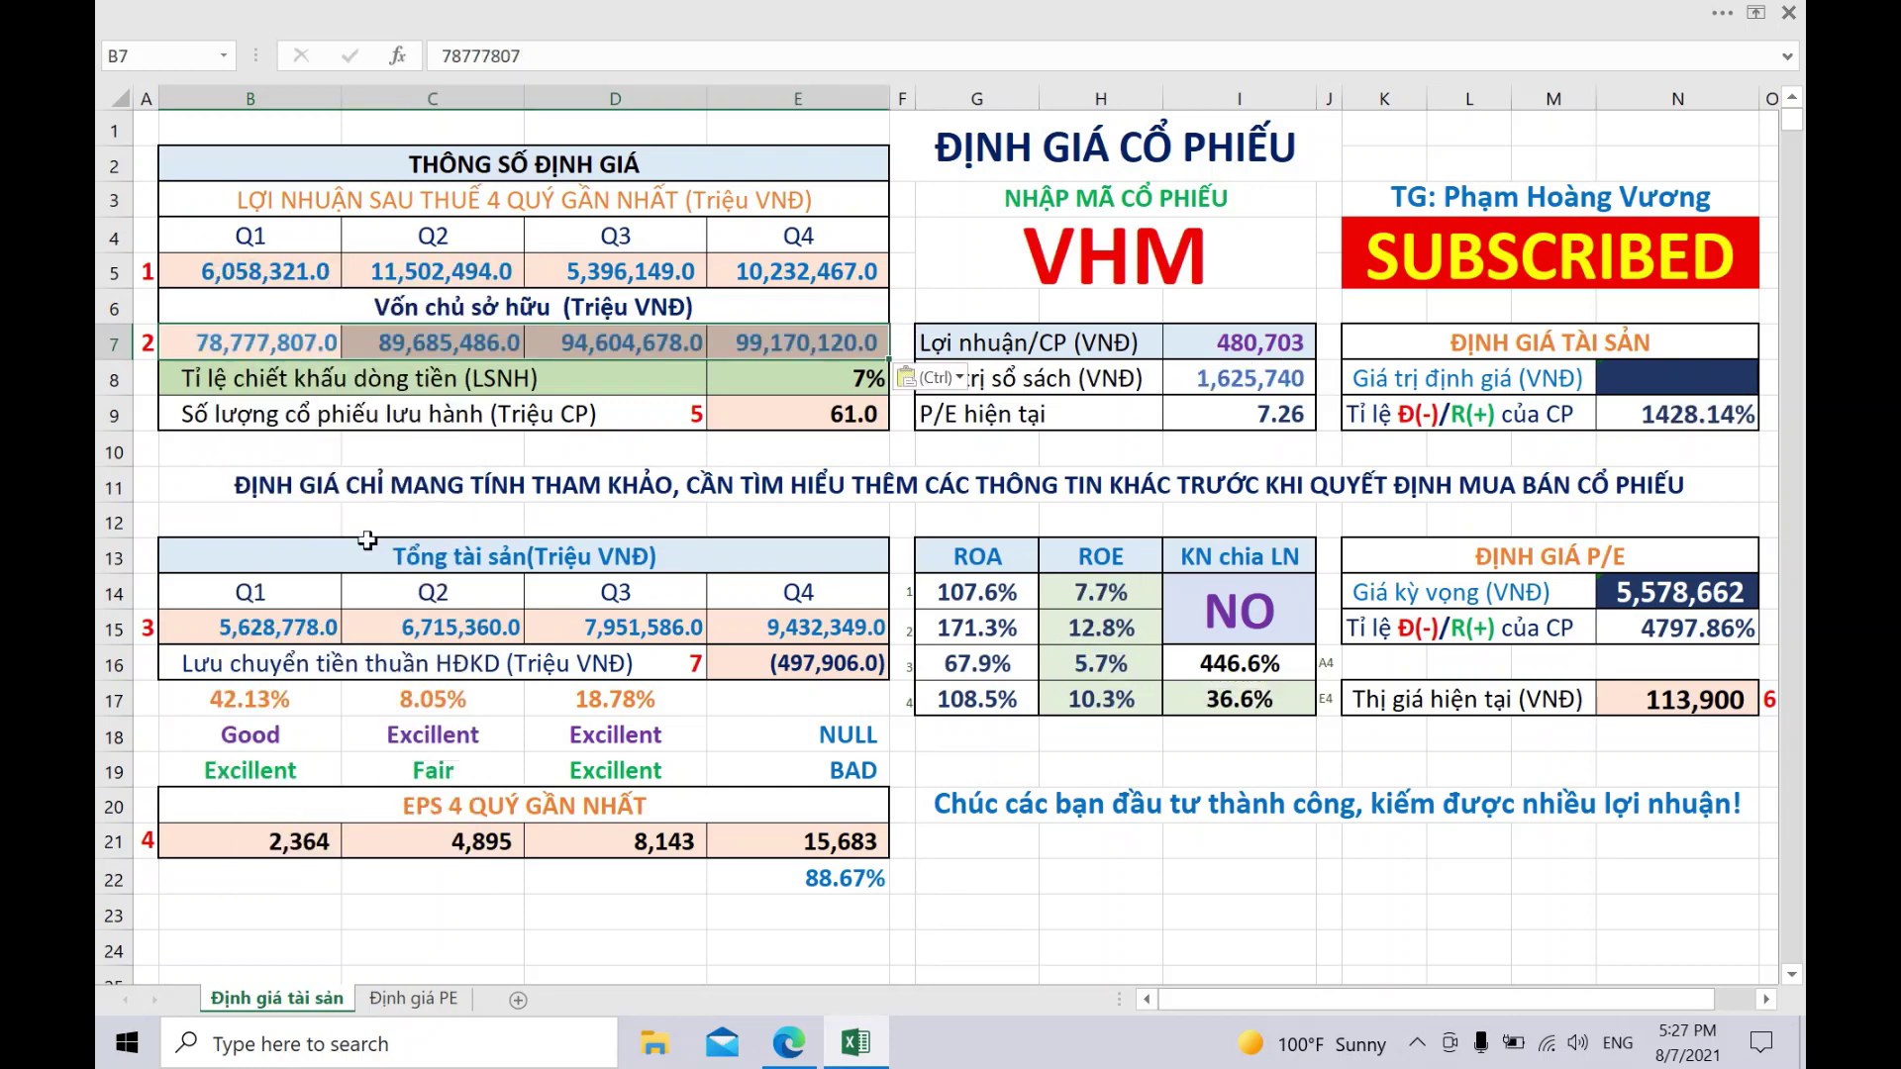
- Copy the four quarterly "Tổng tài sản" values from the Vietstock page in Edge into B15:E15 of the Excel sheet
click(774, 1052)
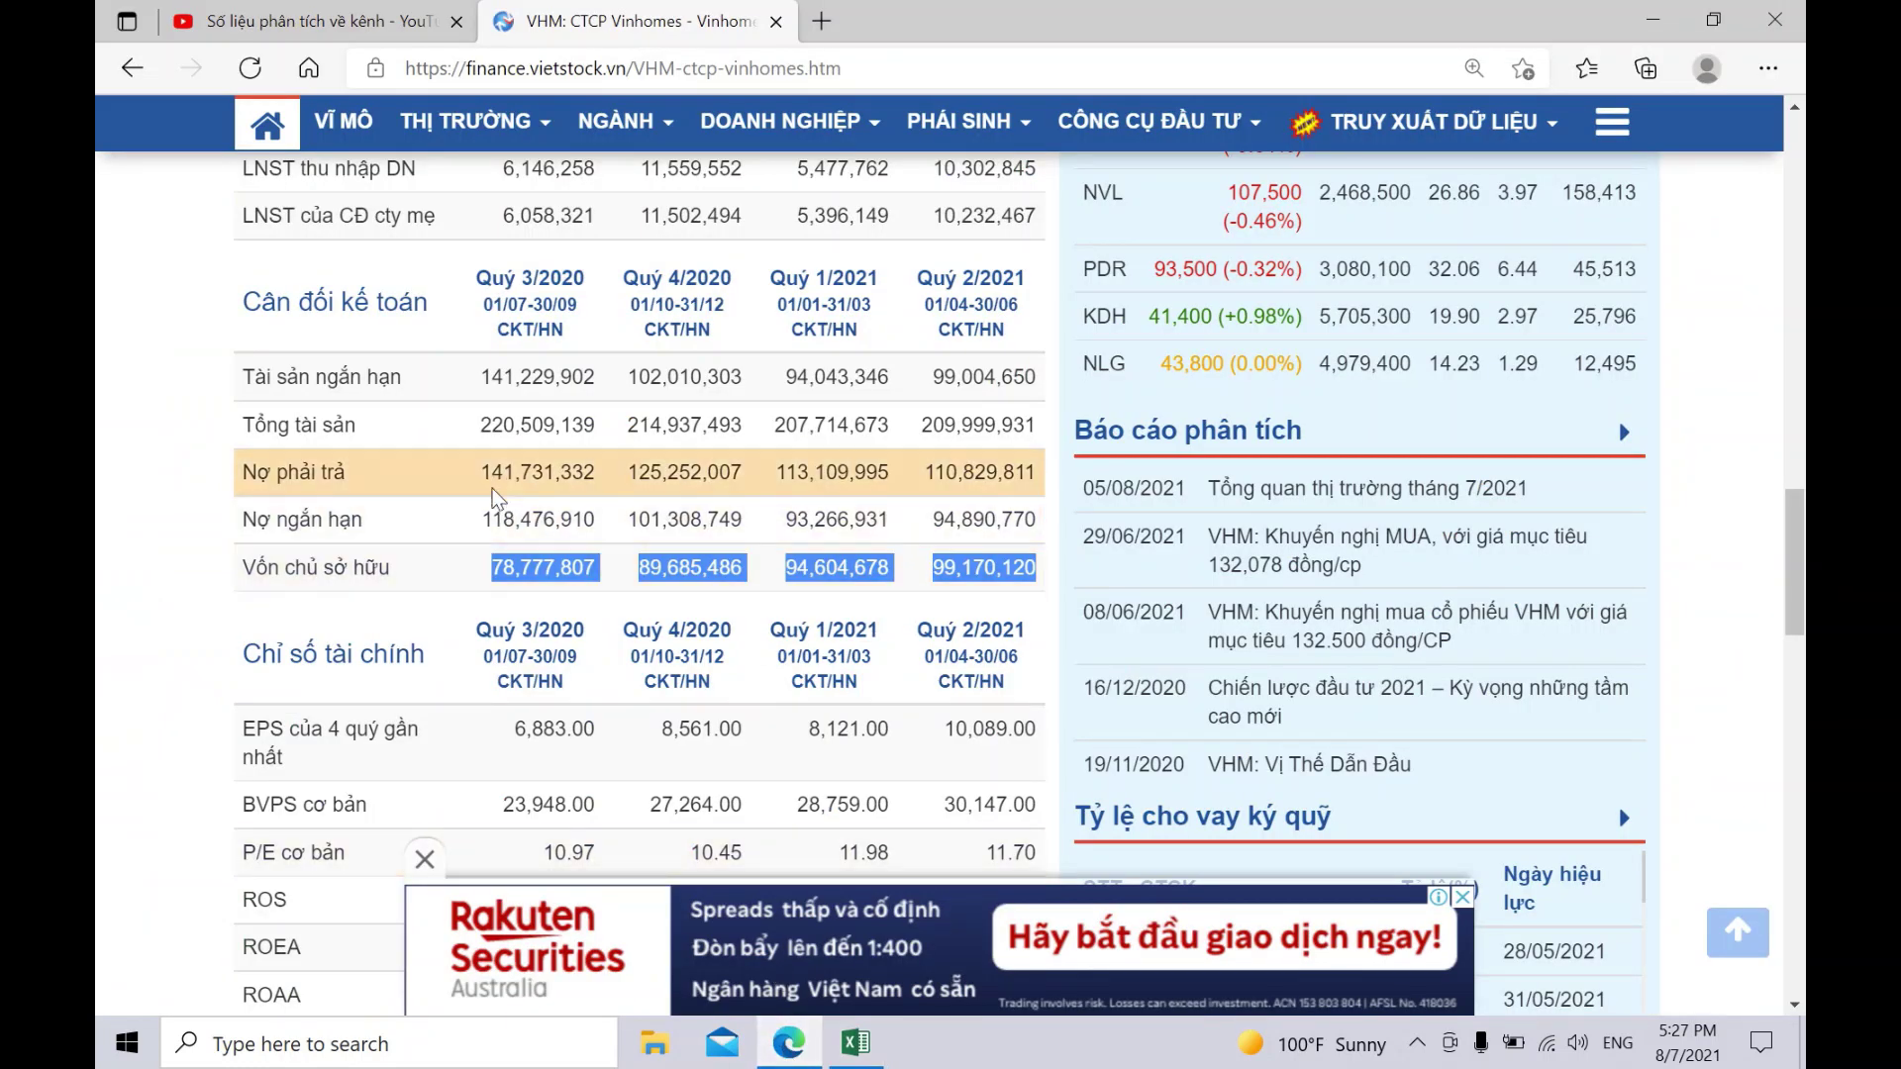
drag(479, 425, 1040, 443)
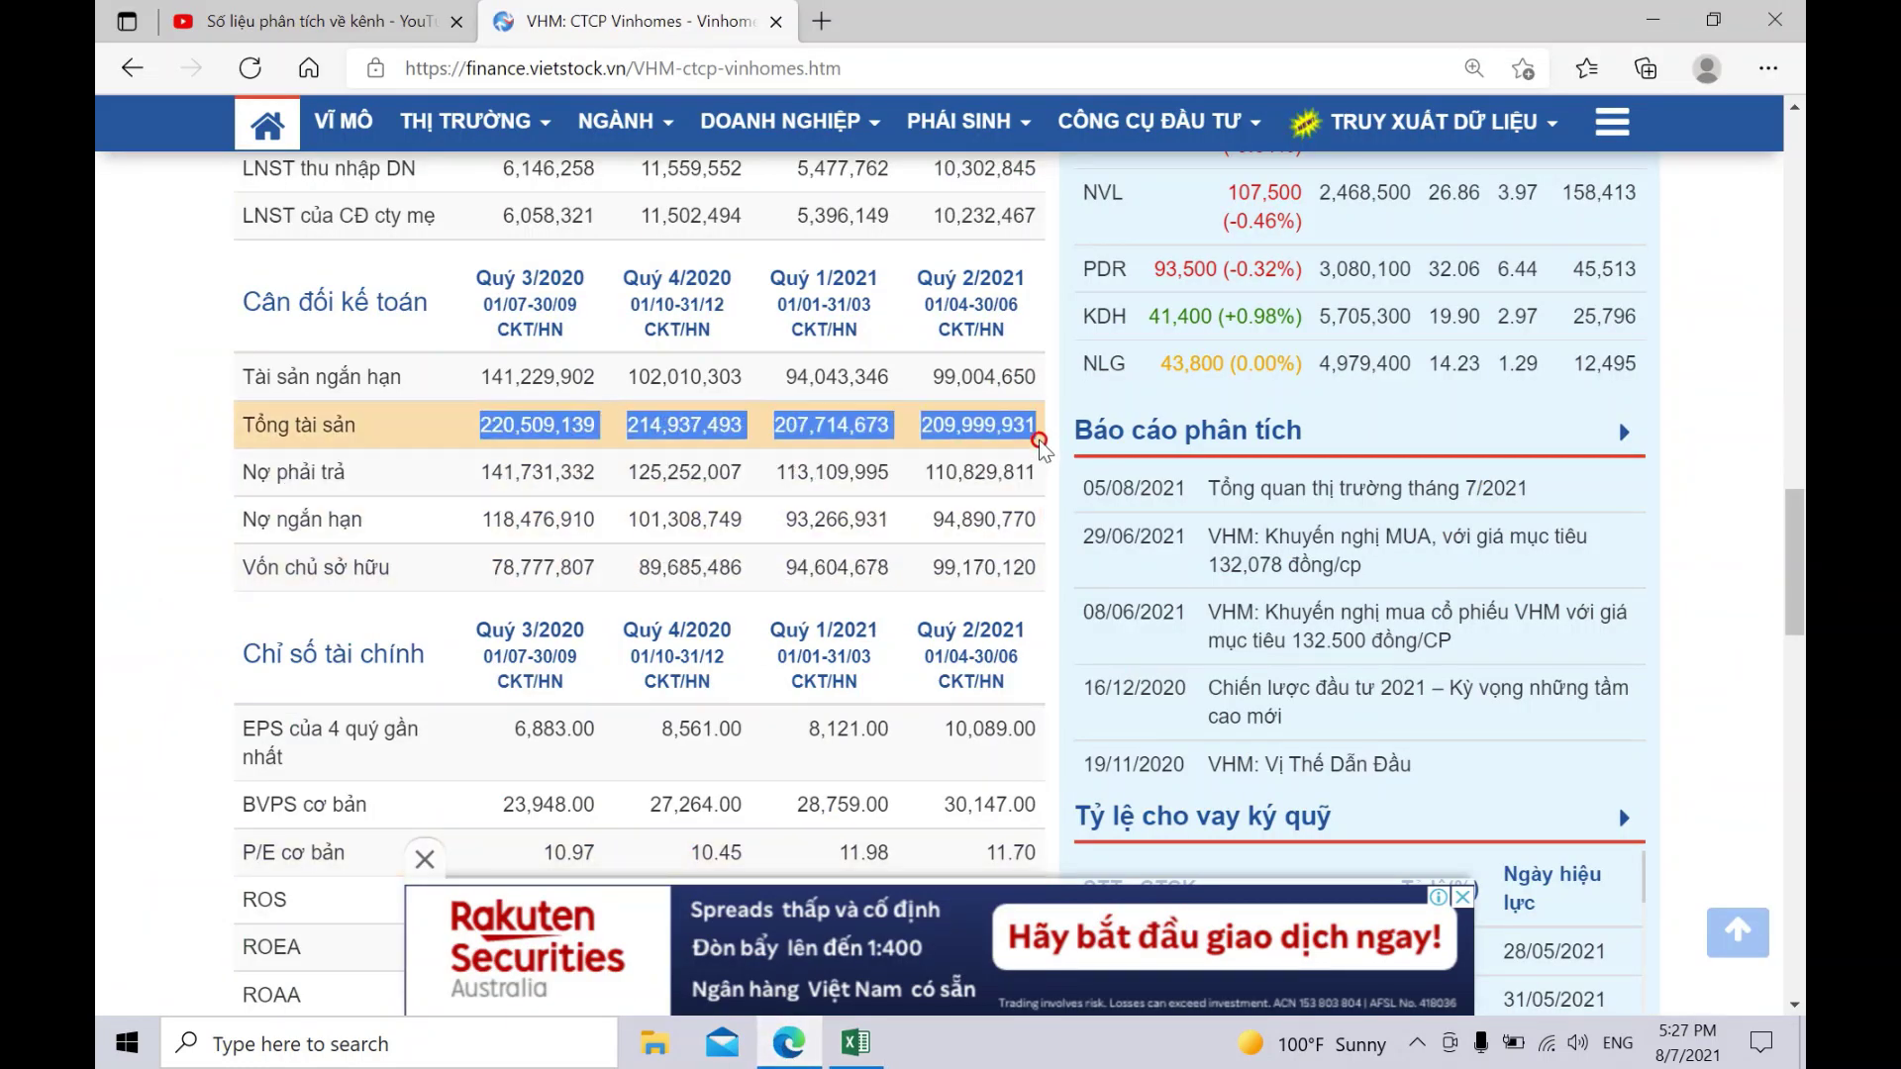
right_click(983, 433)
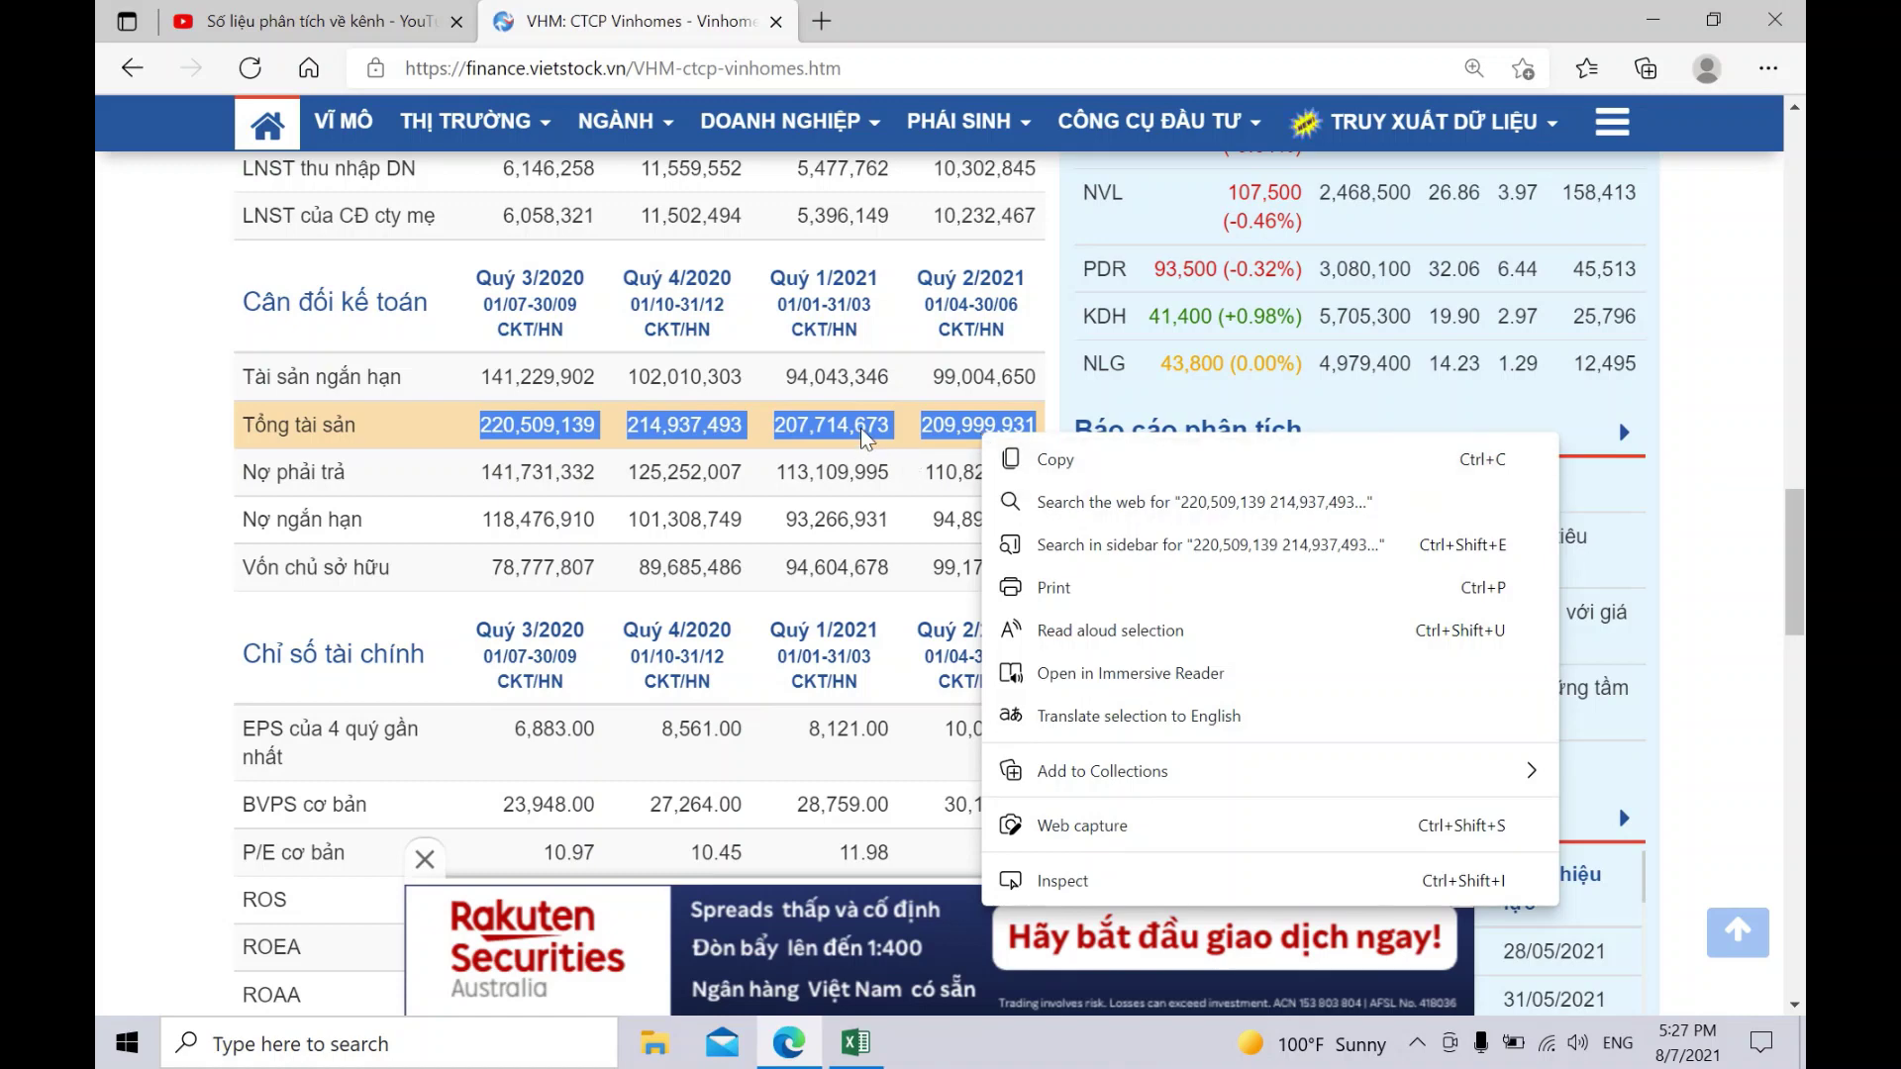
key(ctrl+c)
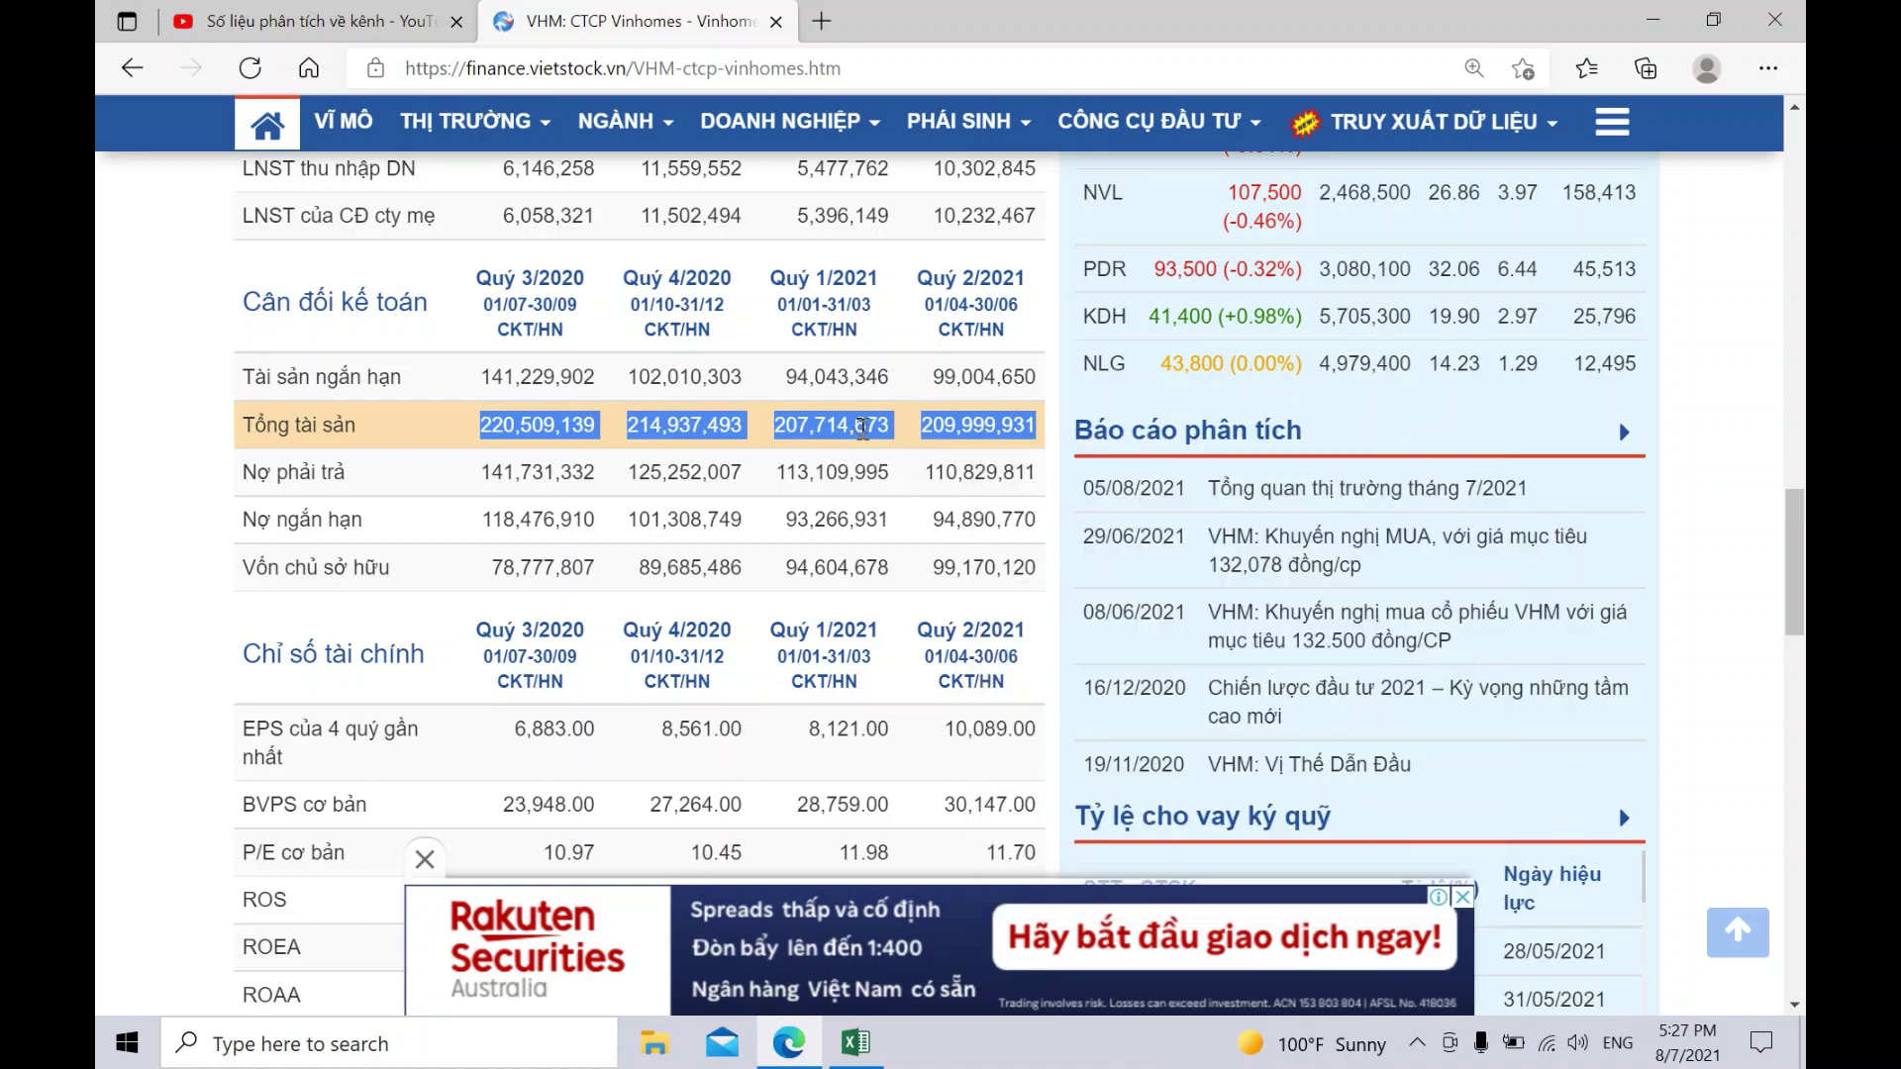
click(850, 1042)
click(237, 634)
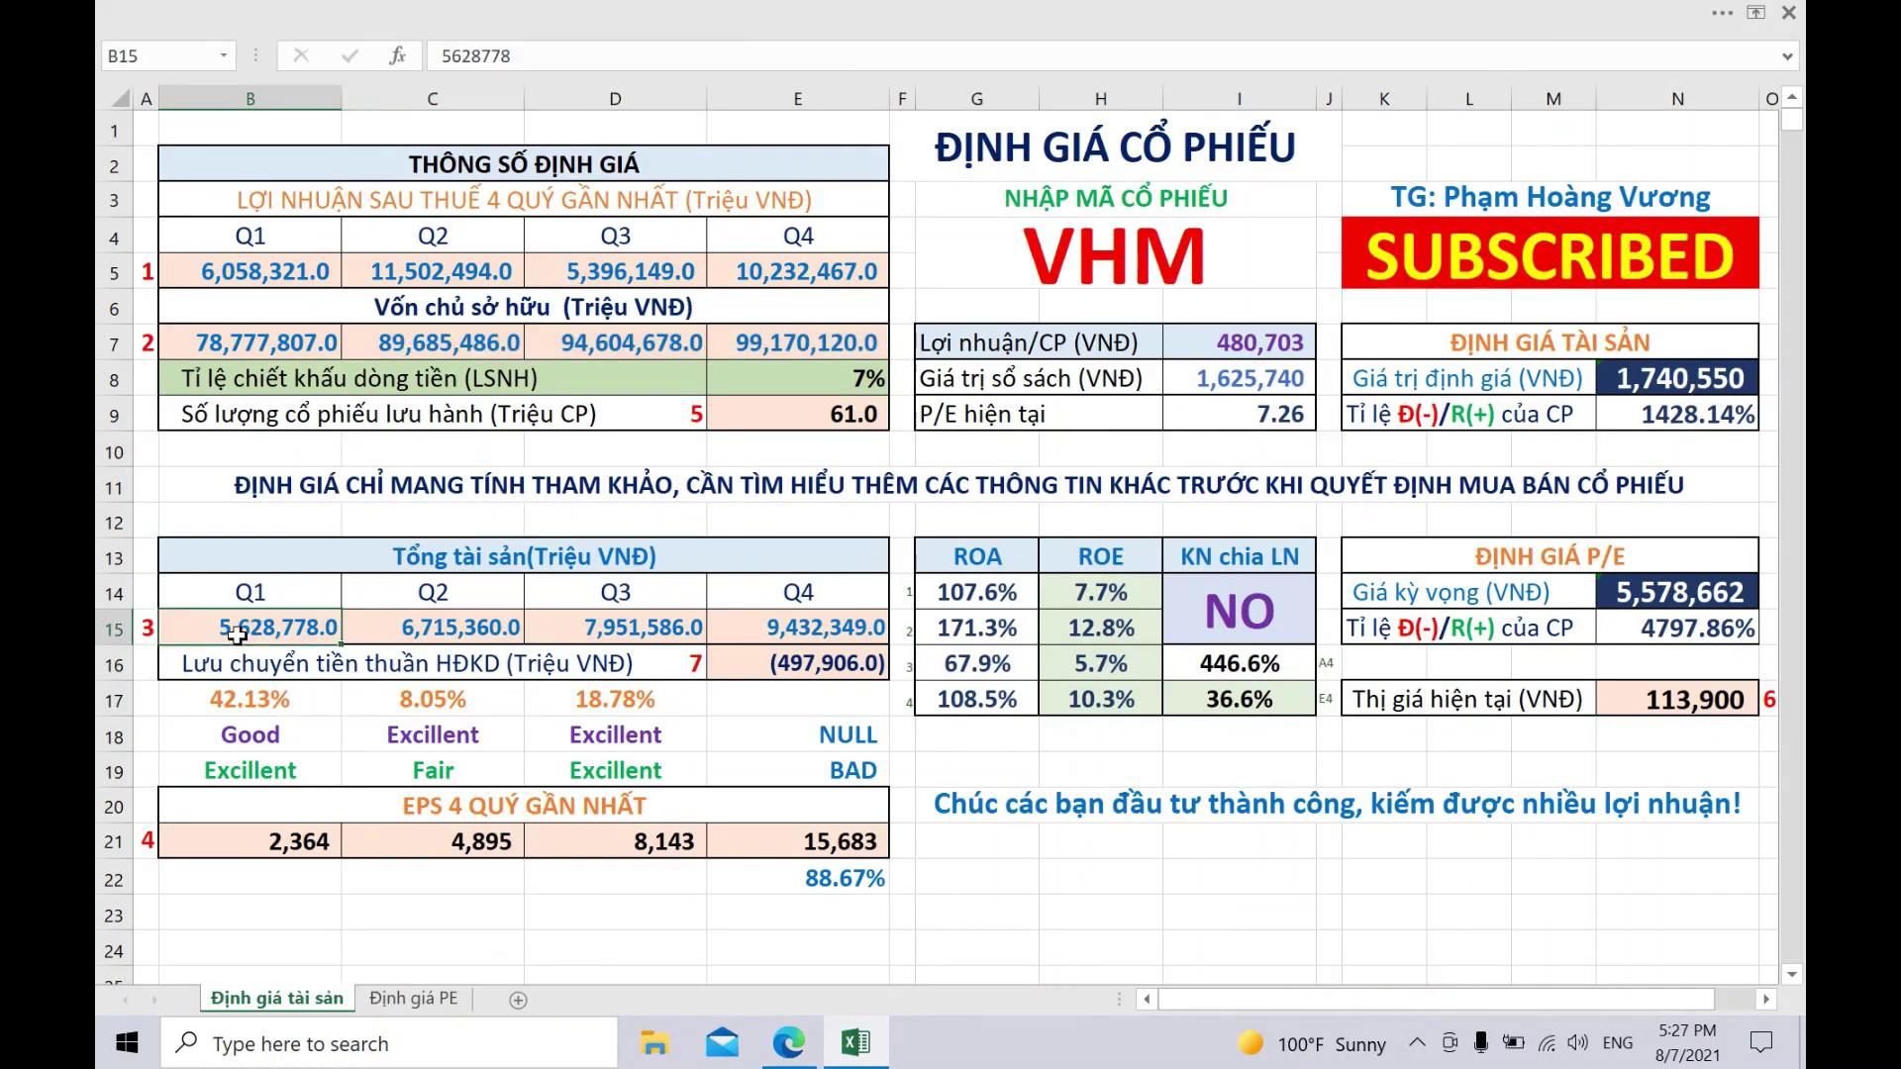
right_click(237, 634)
click(328, 186)
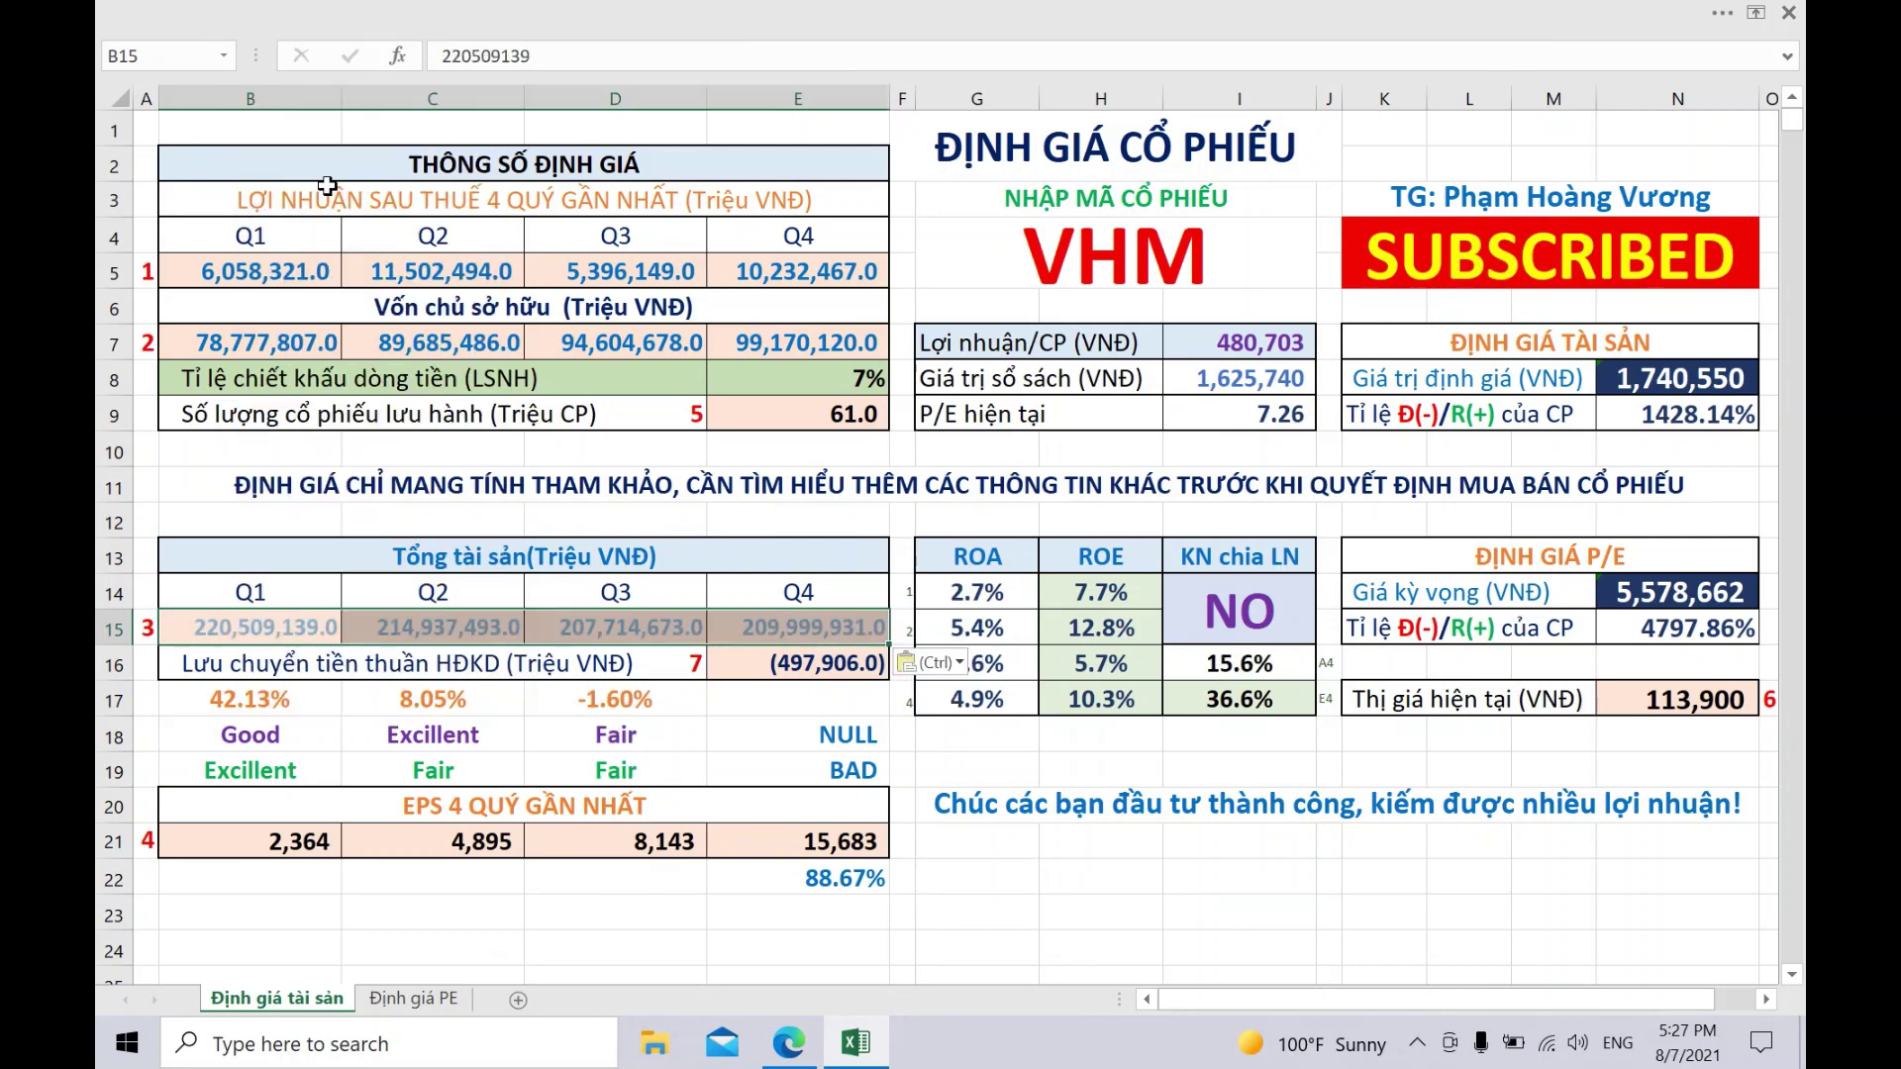
- Copy the "EPS của 4 quý gần nhất" values from the Vietstock page in Edge into B21:E21 of the Excel sheet
click(226, 849)
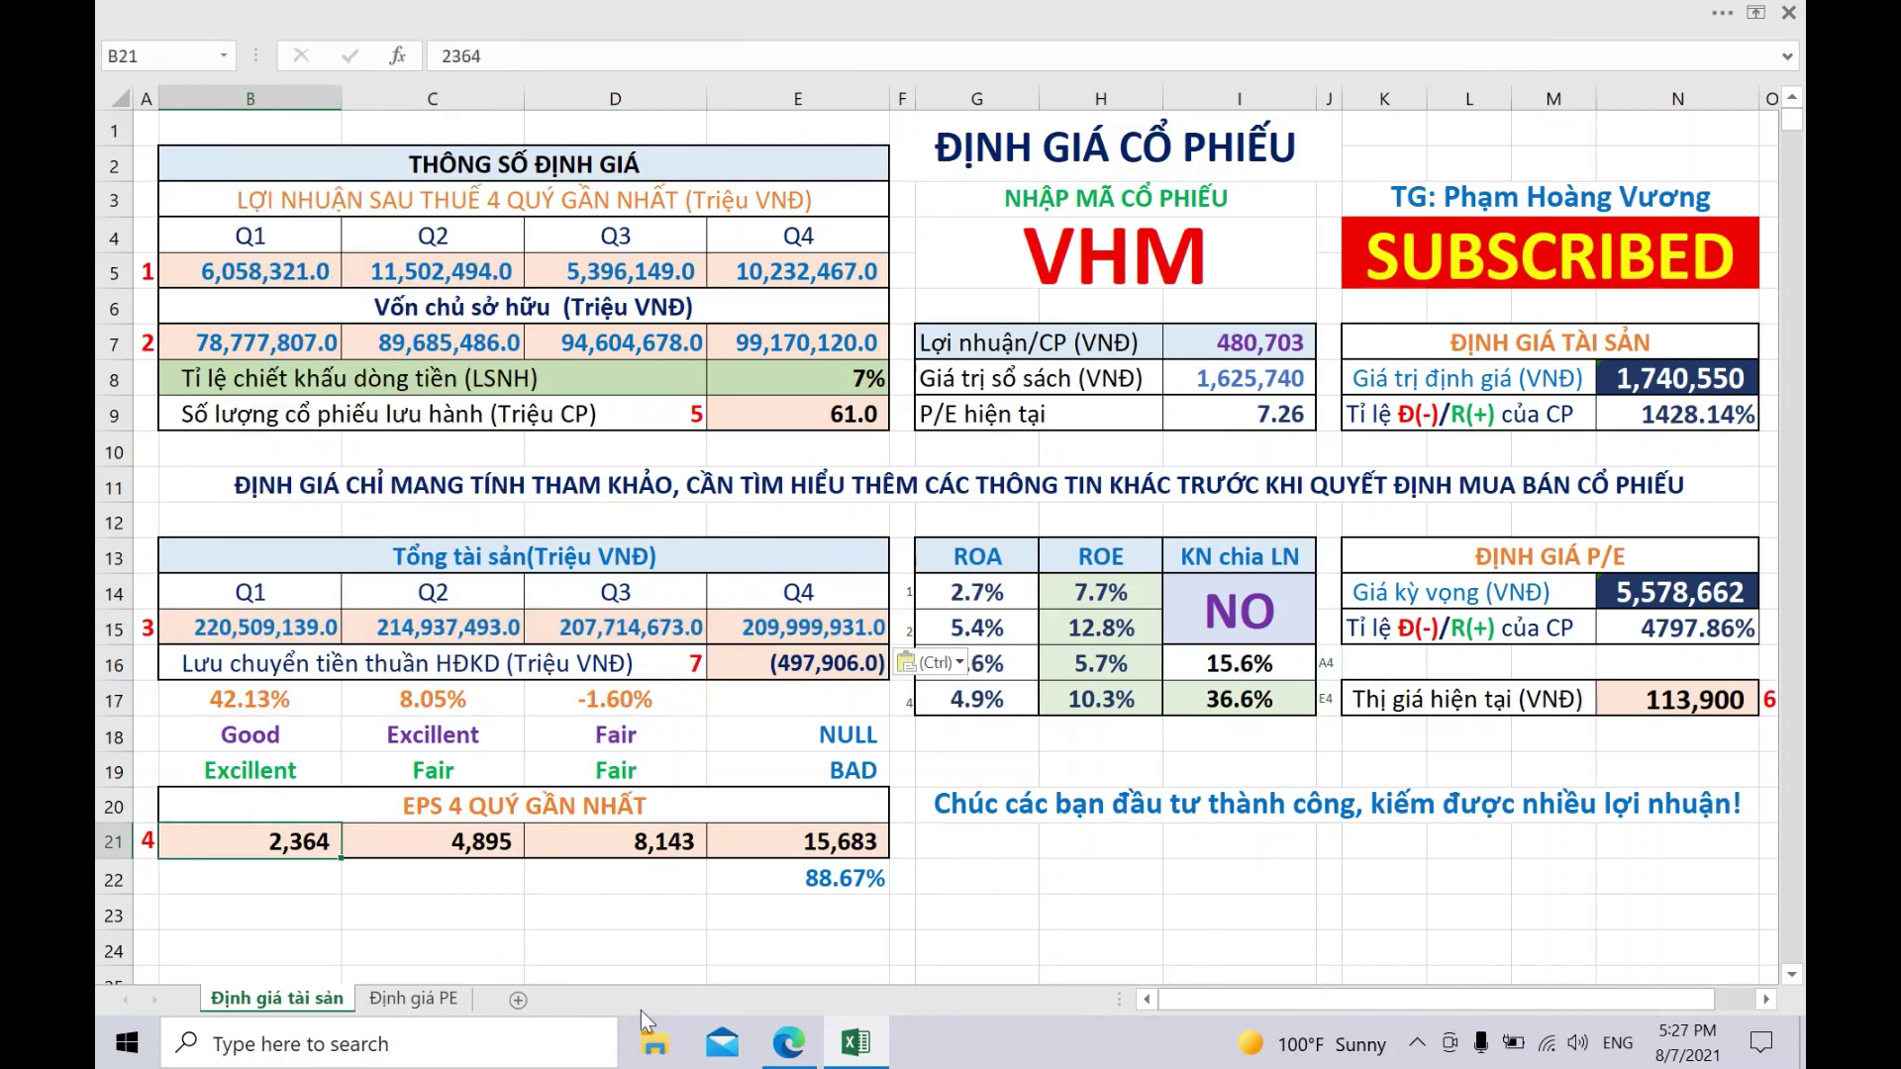
mouse_move(789, 1041)
click(735, 906)
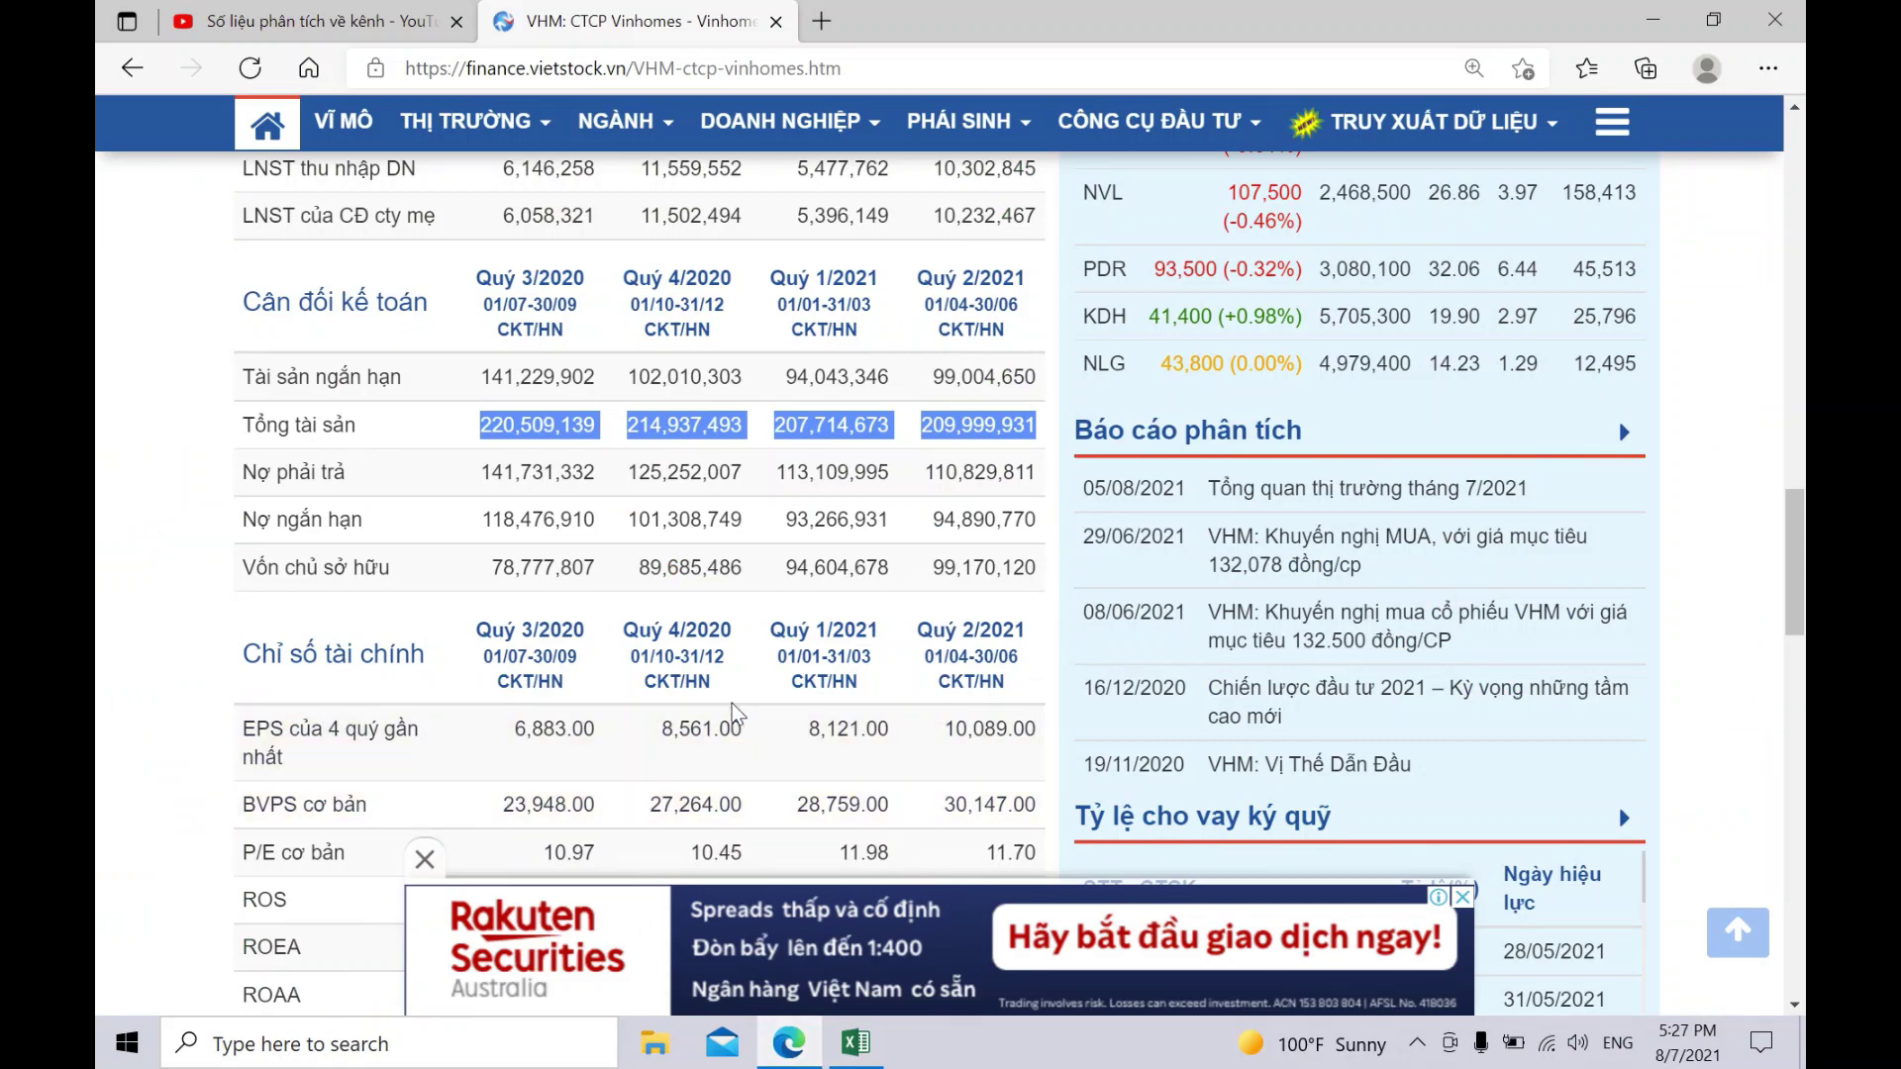
scroll(734, 711, down, 1)
drag(507, 590, 1039, 602)
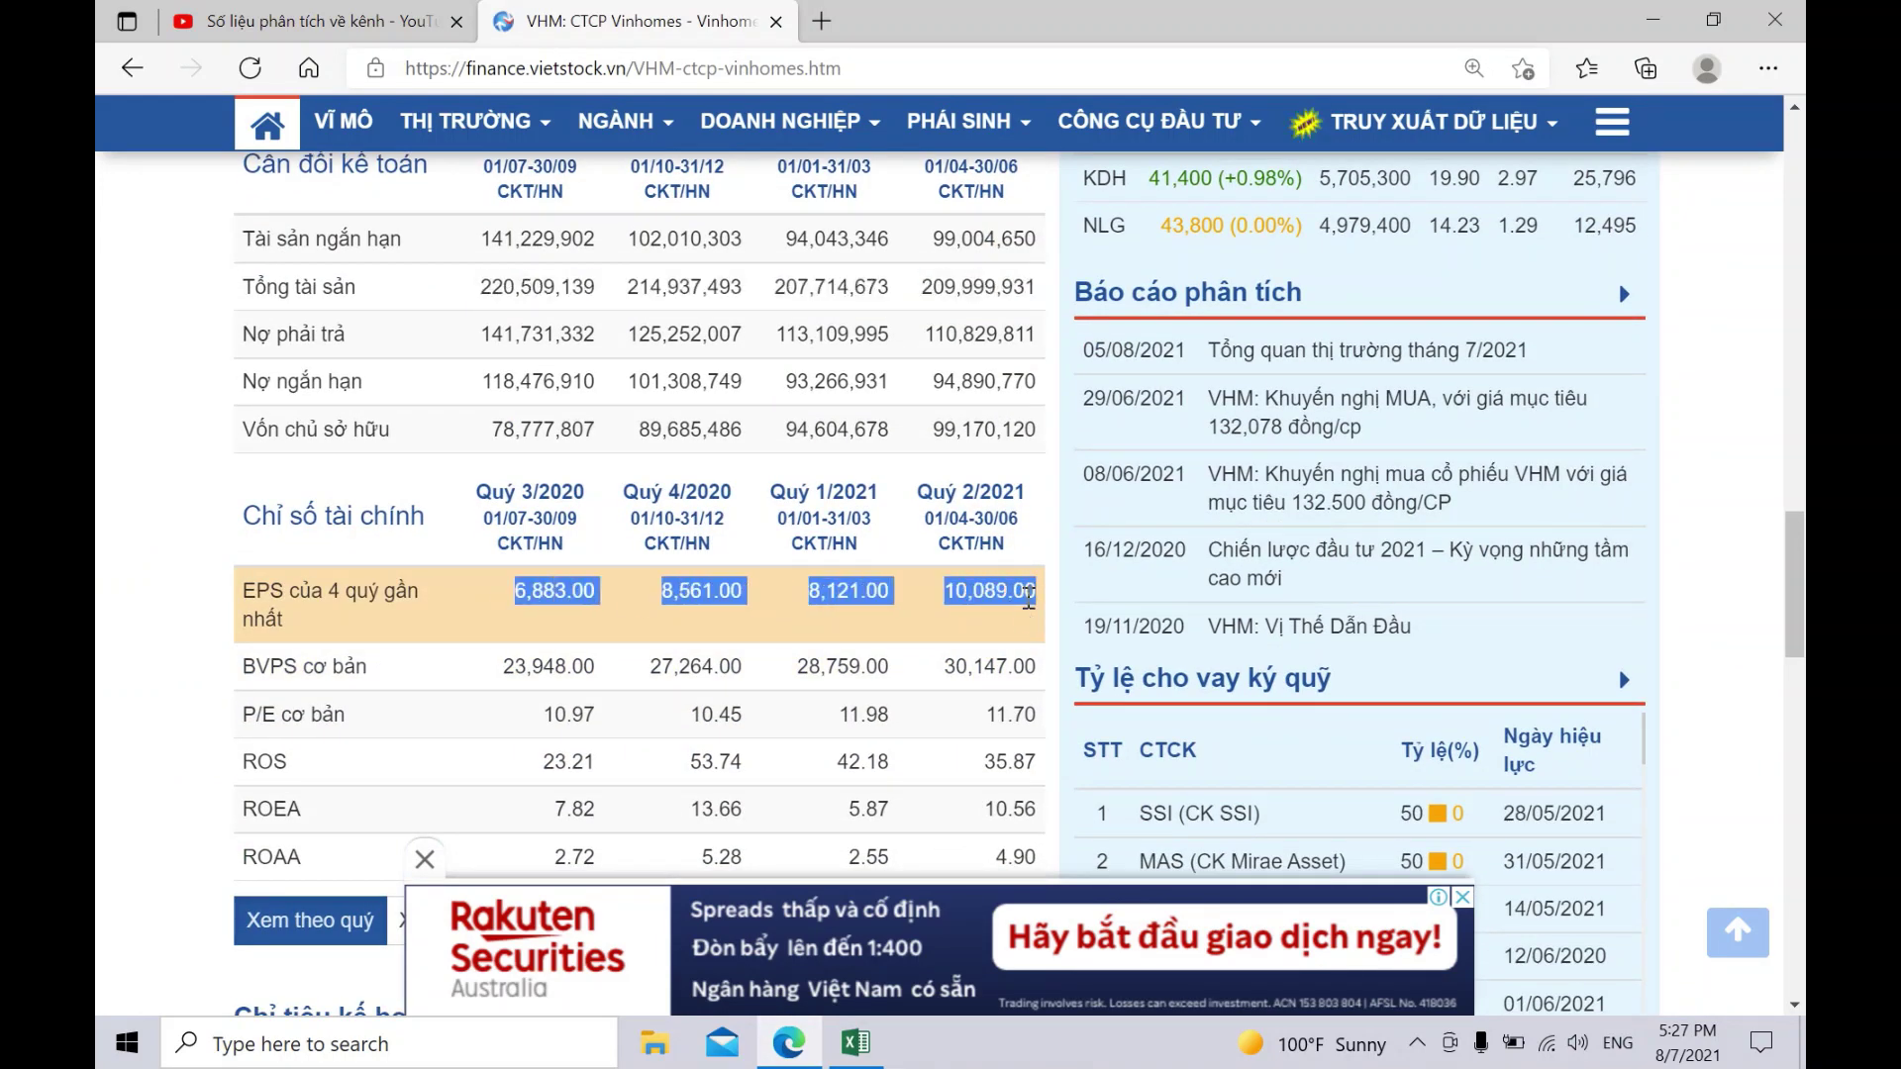
click(854, 1042)
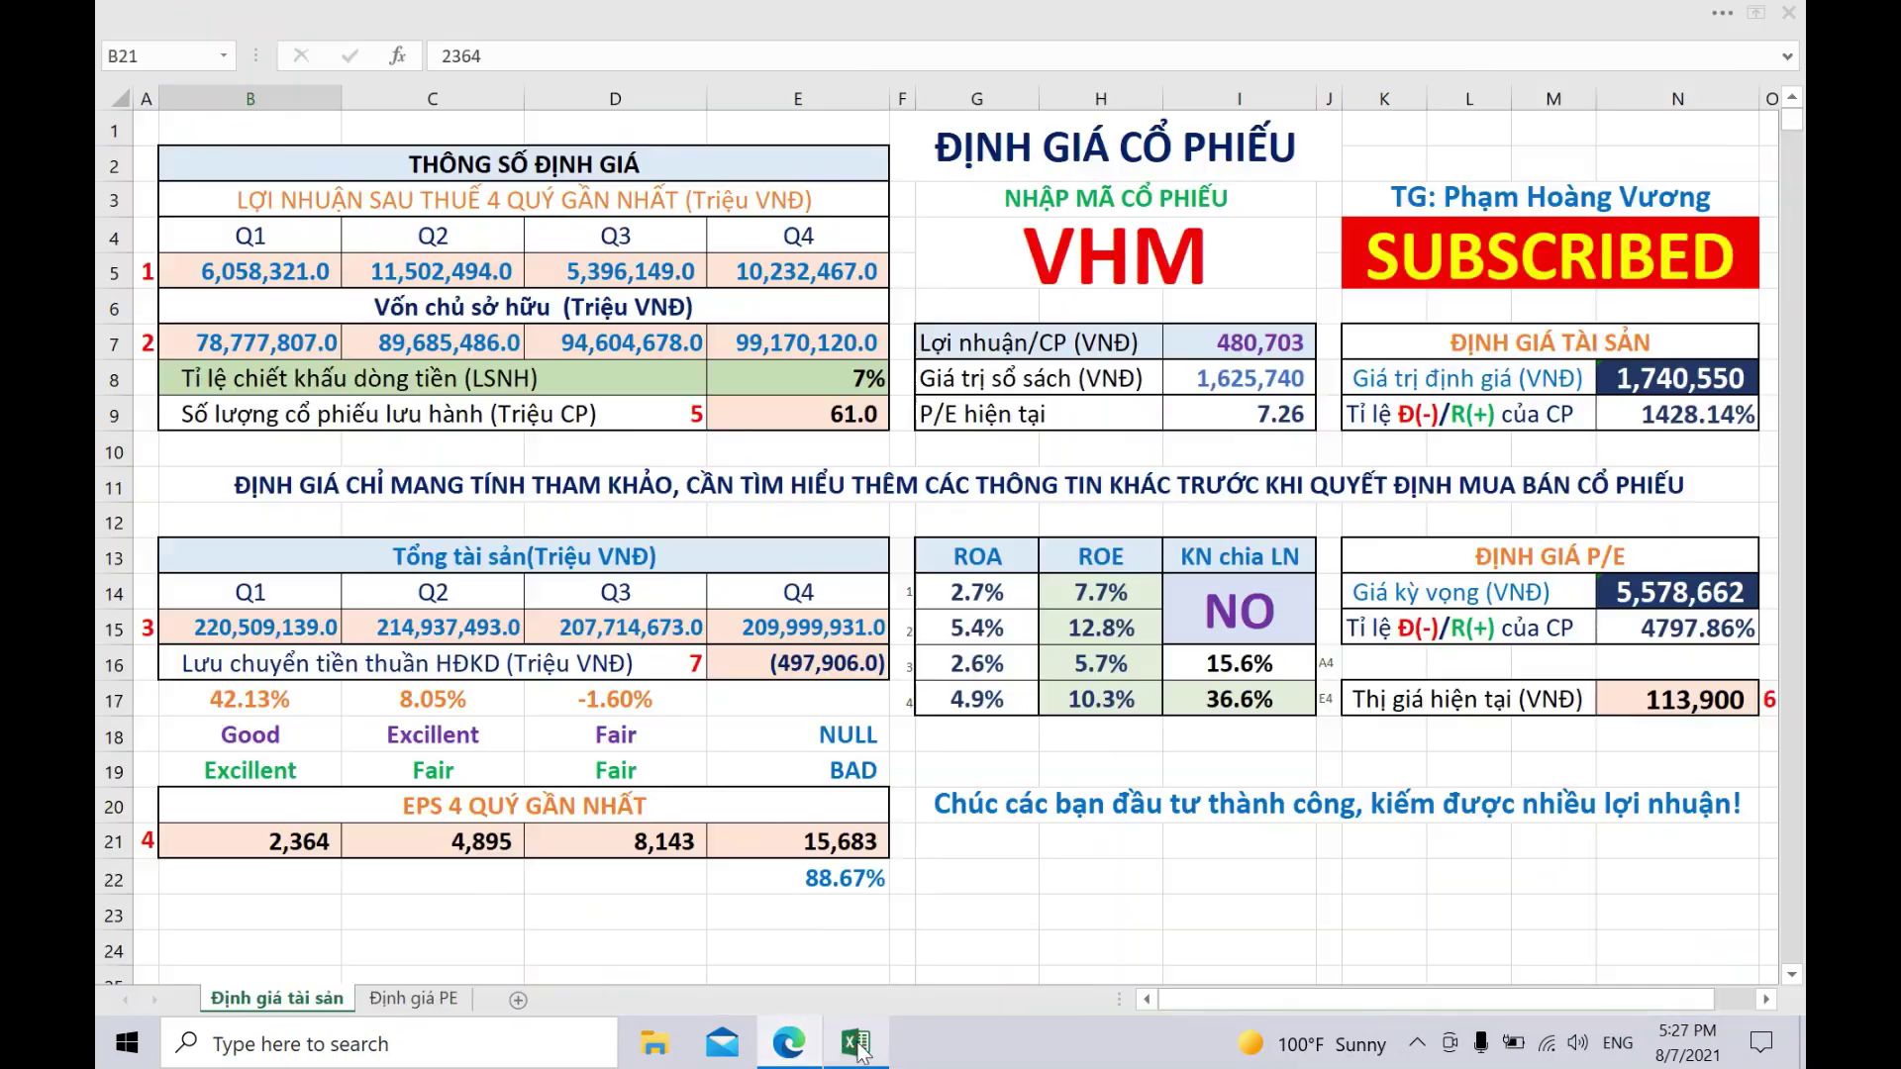
right_click(250, 844)
click(435, 437)
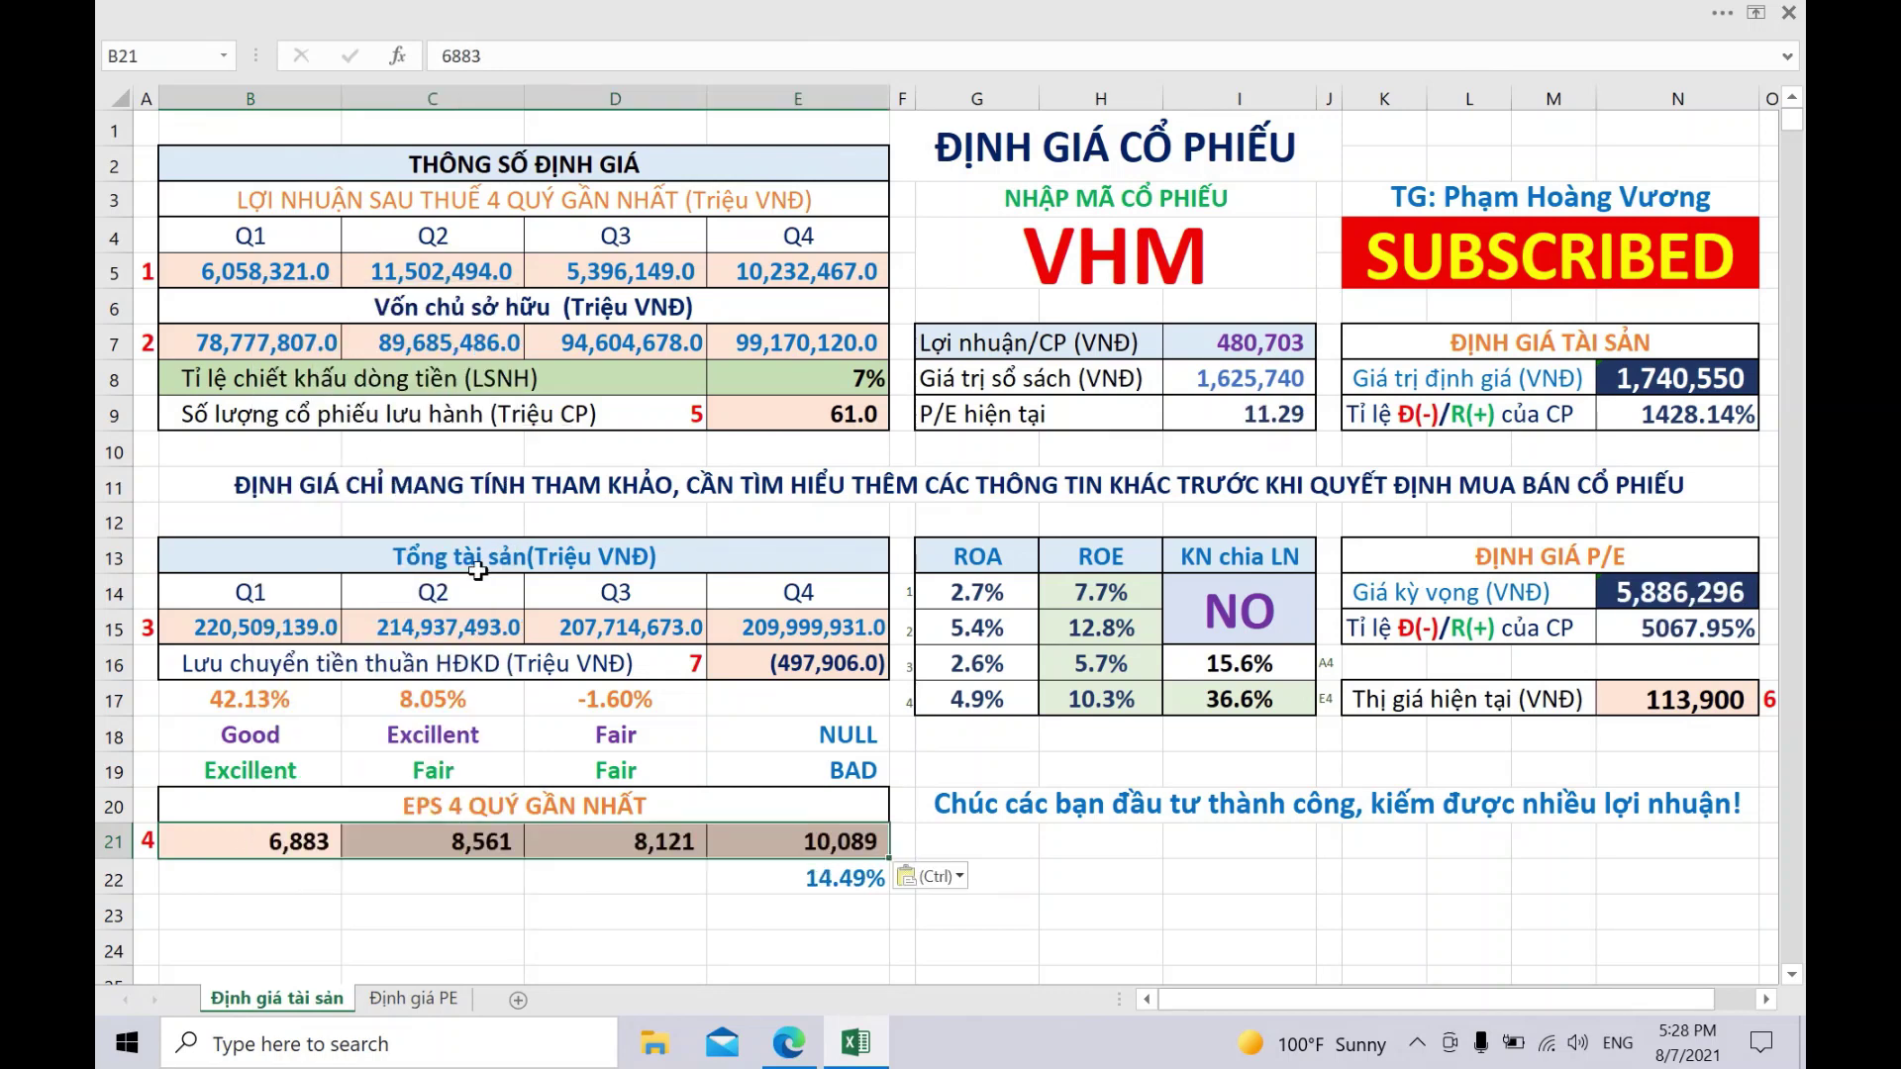
click(1109, 850)
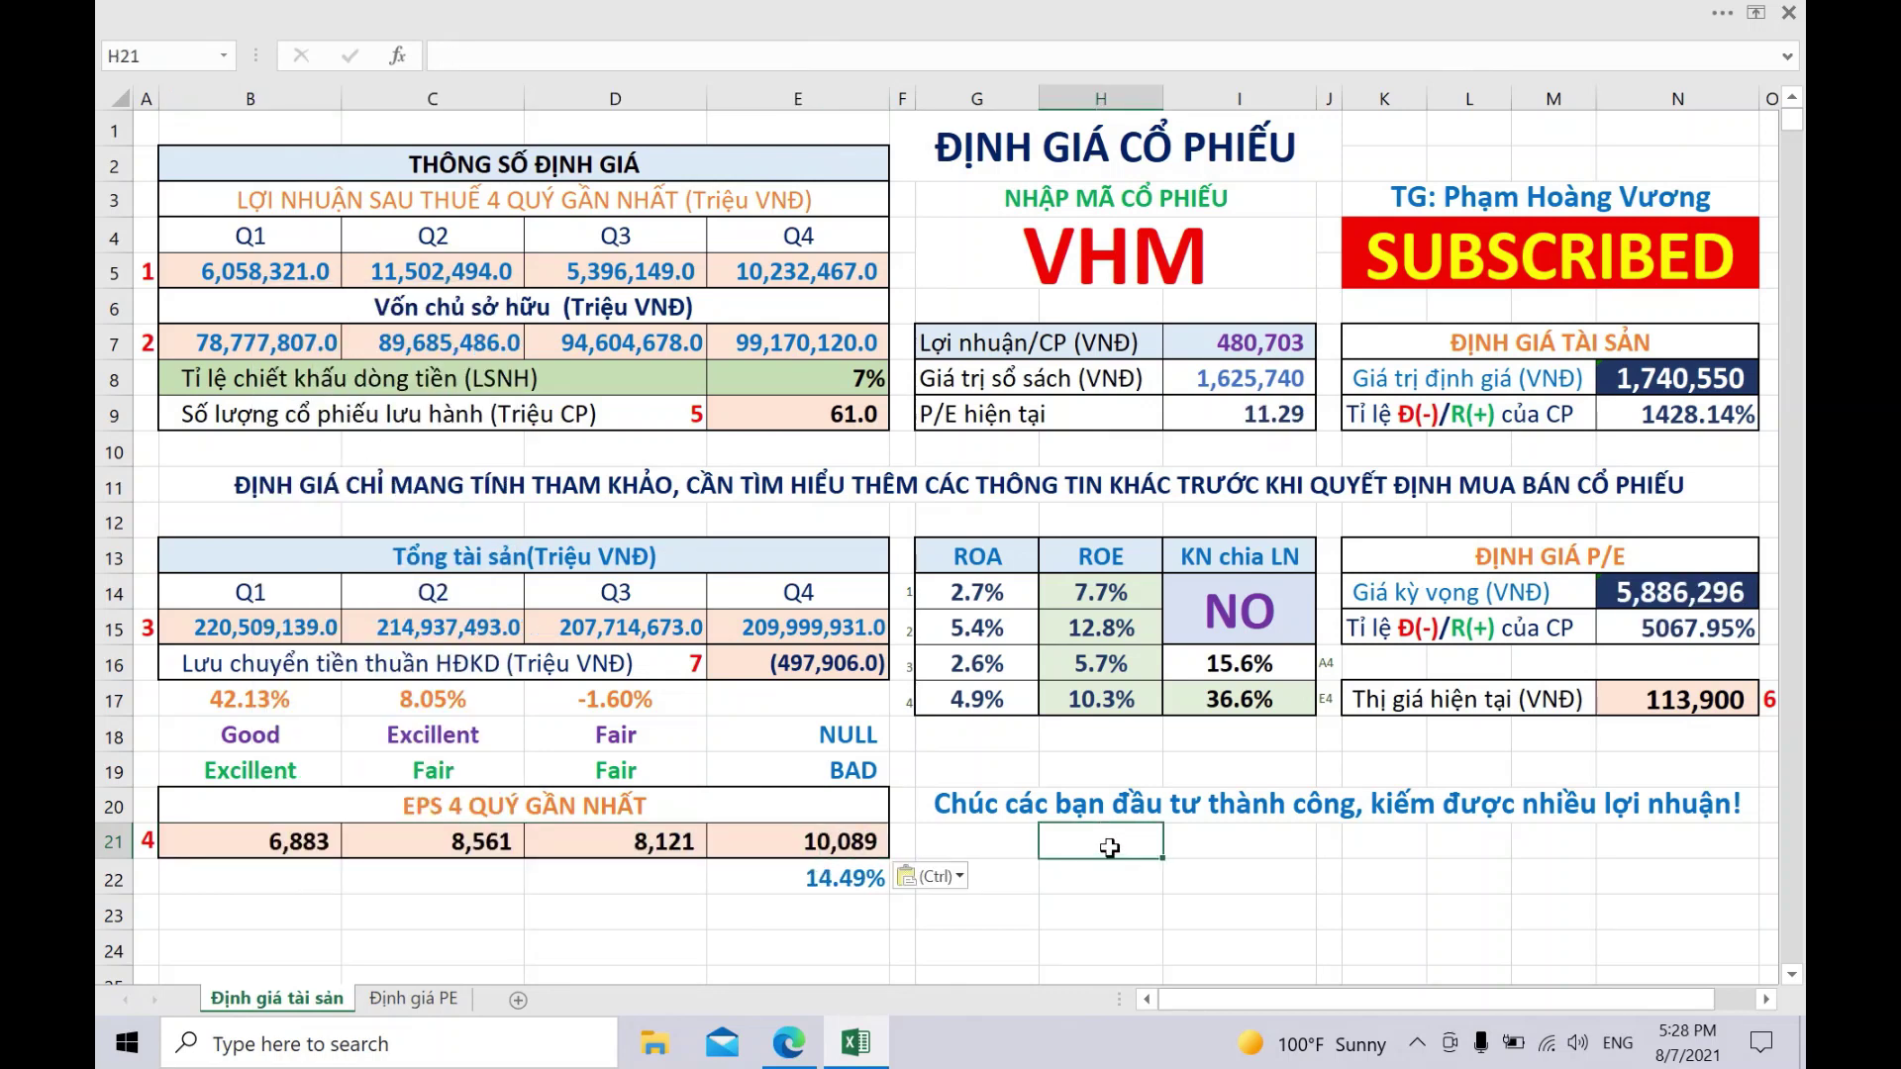
- Copy the leading 3,289 of VHM's "KL Cổ phiếu đang lưu hành" from its Vietstock company profile in Edge into E9 of the Excel sheet
mouse_move(798, 1049)
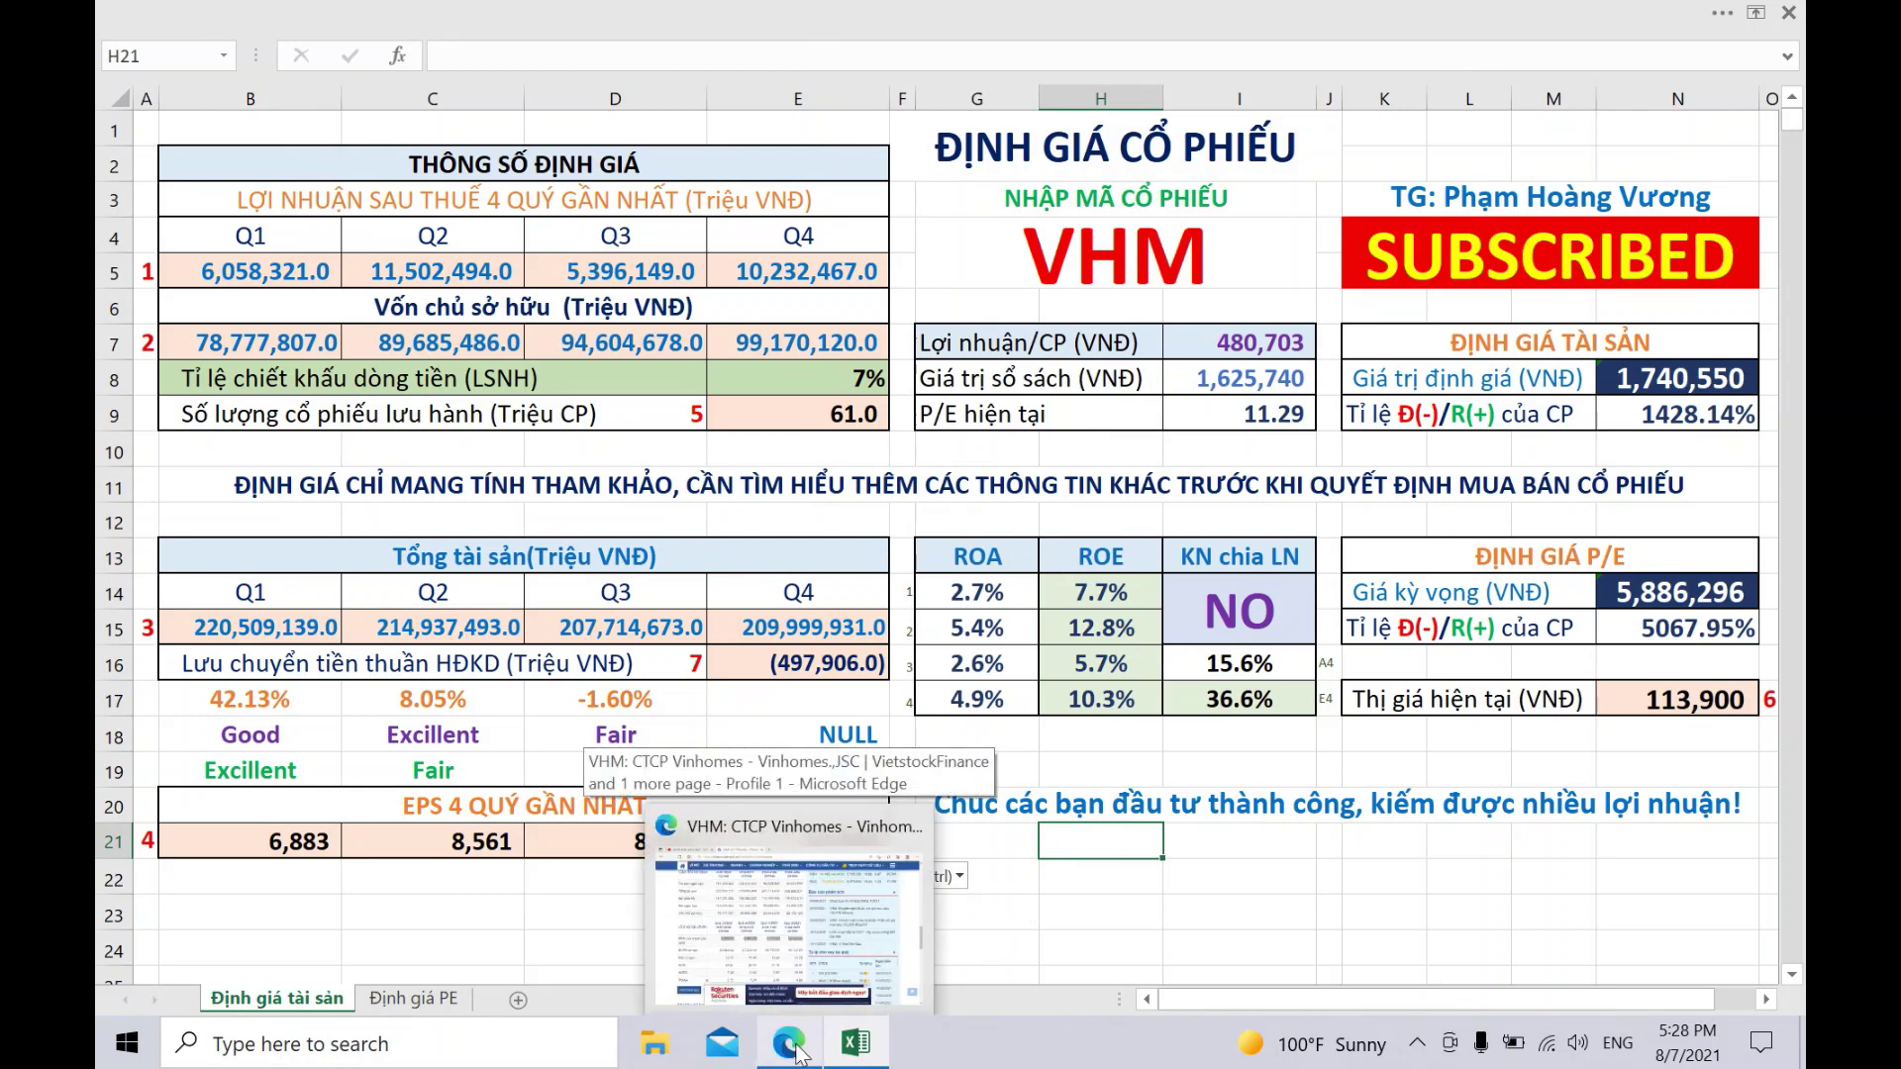
click(798, 1050)
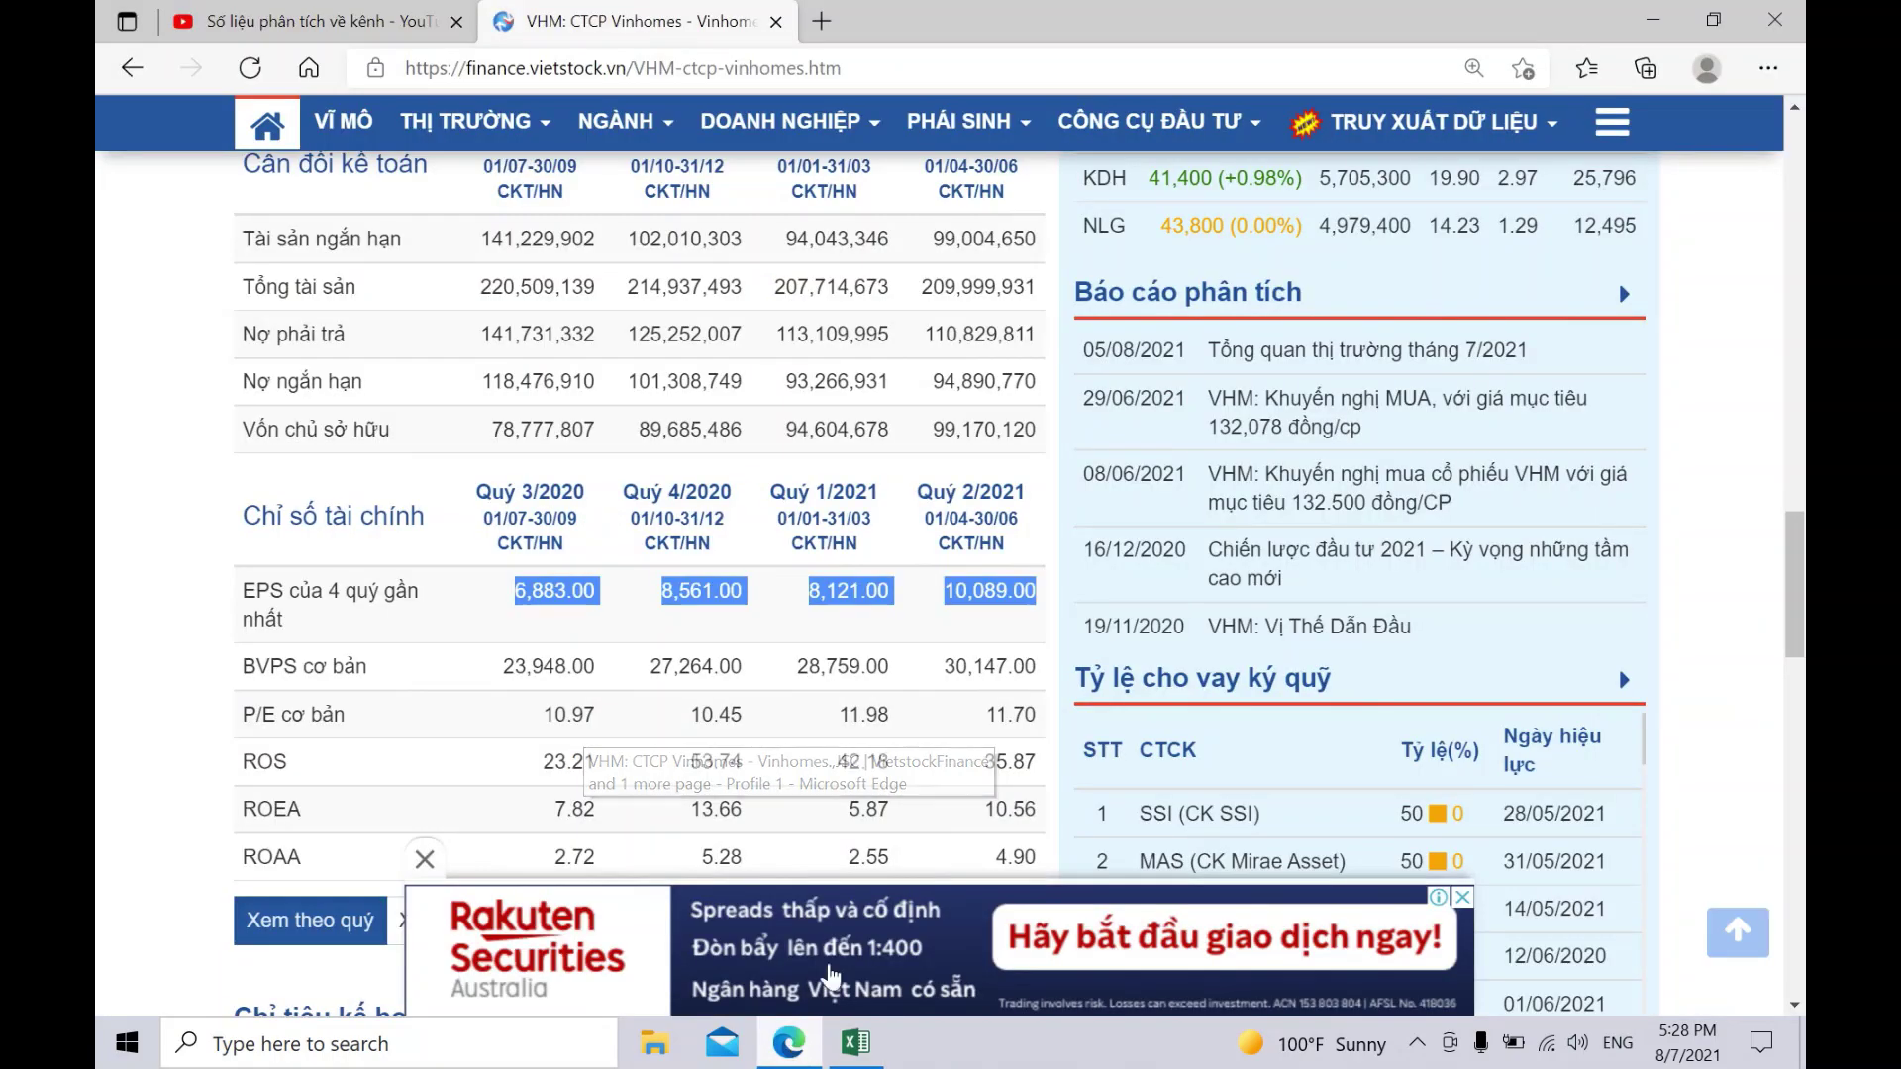
scroll(1057, 462, up, 10)
scroll(1057, 462, up, 1)
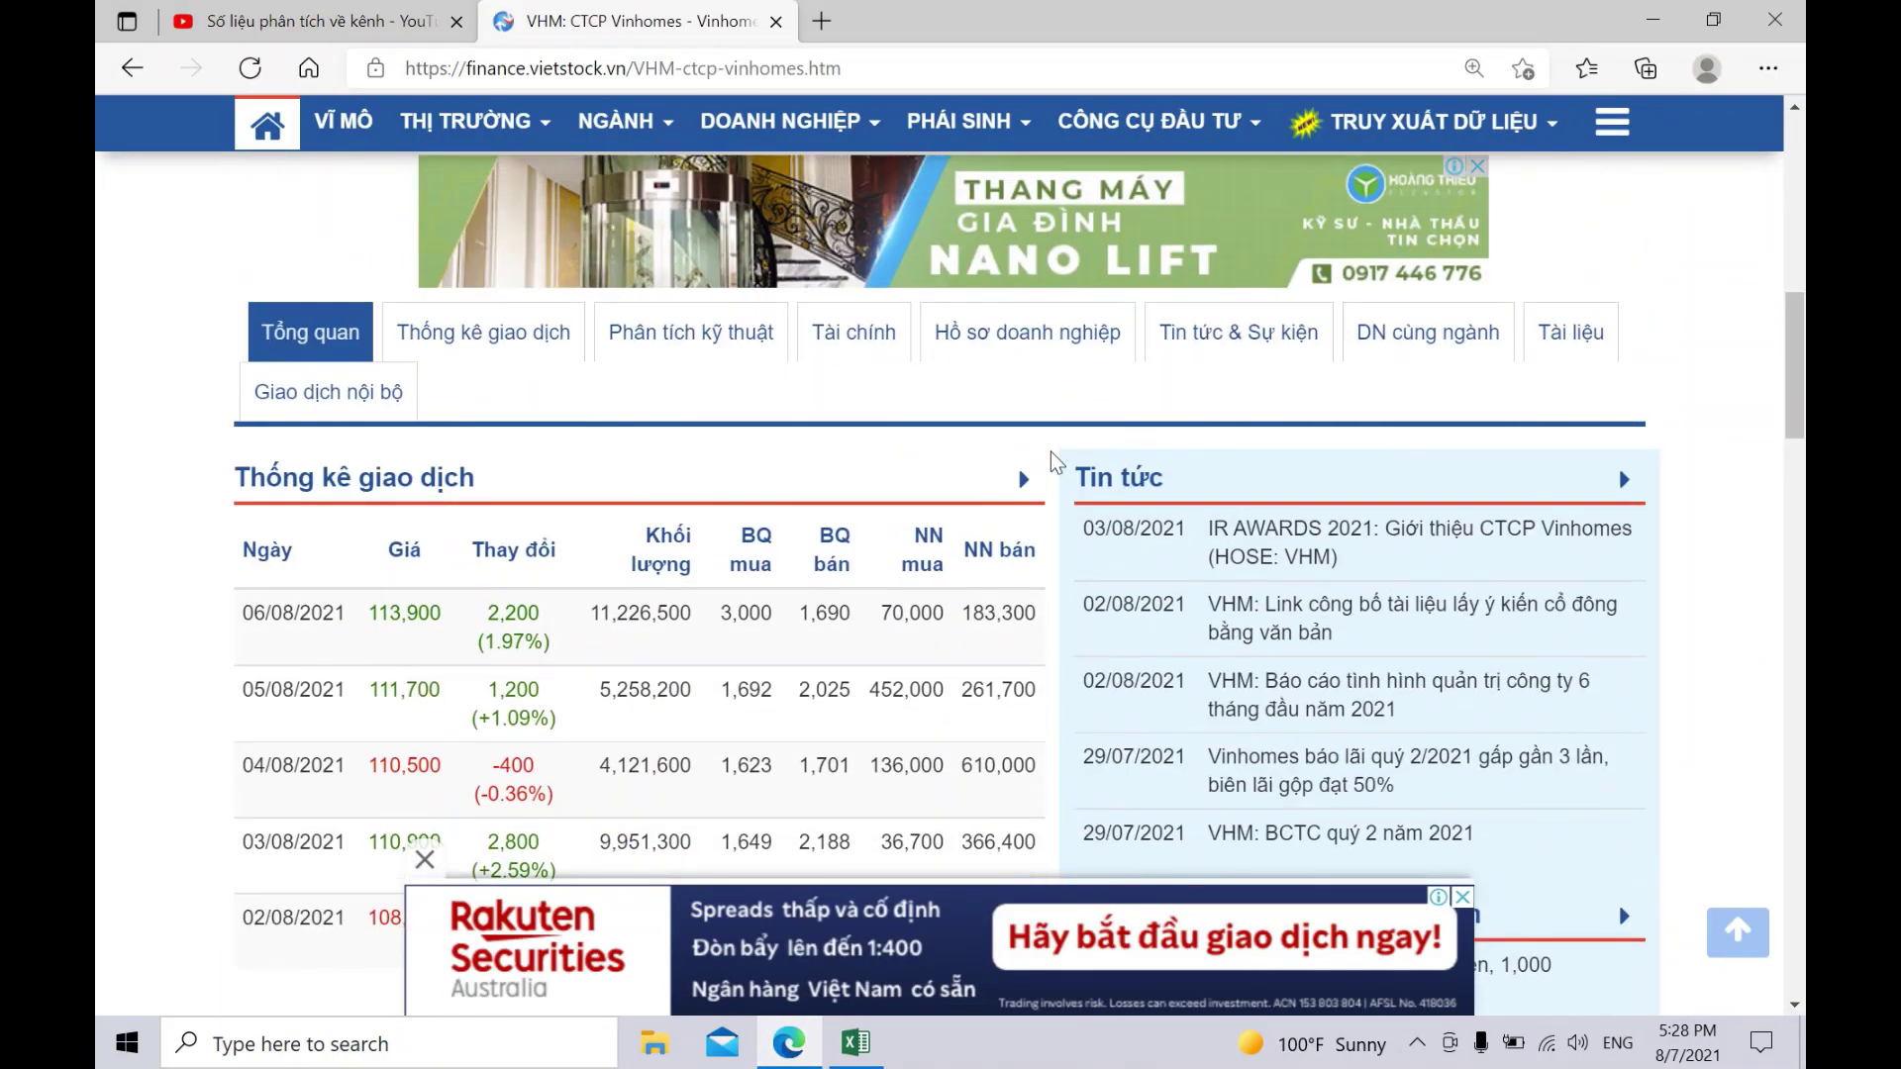
click(1029, 337)
scroll(1233, 519, down, 3)
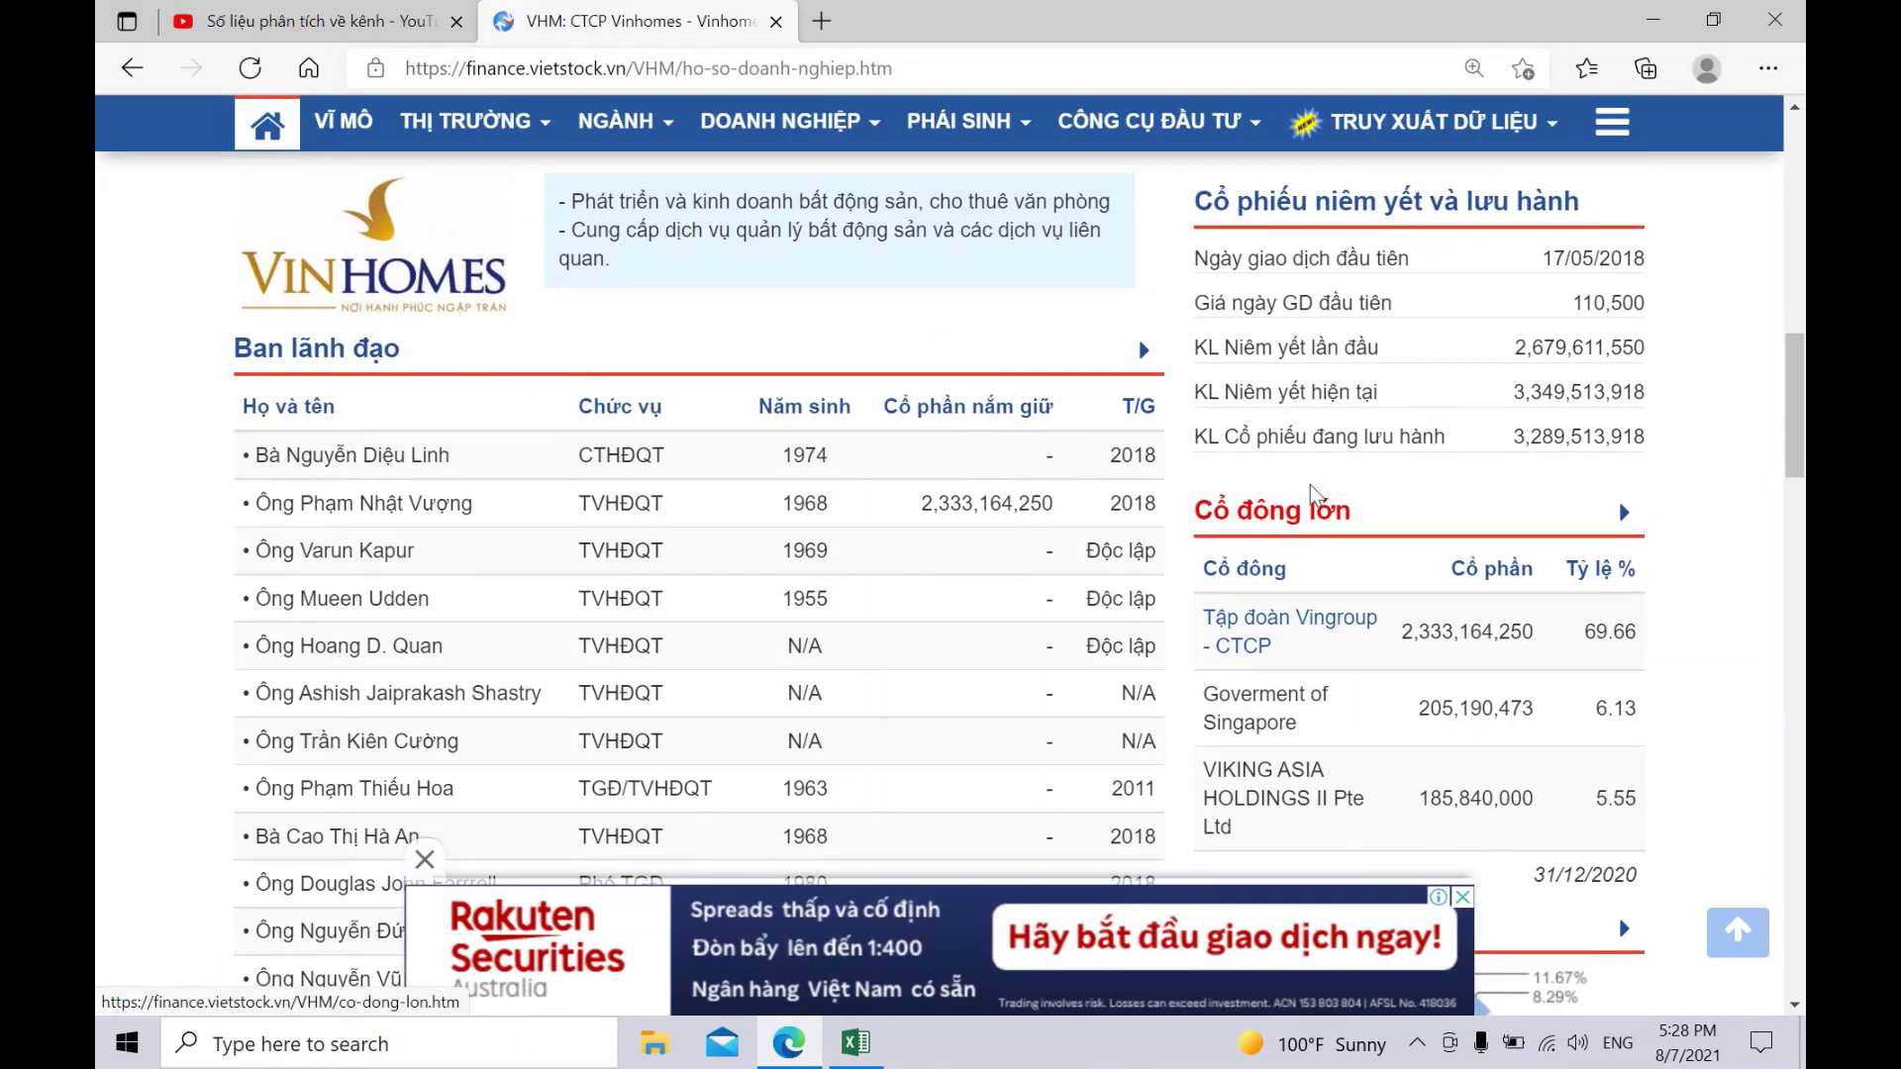
drag(1513, 437, 1564, 449)
key(ctrl+c)
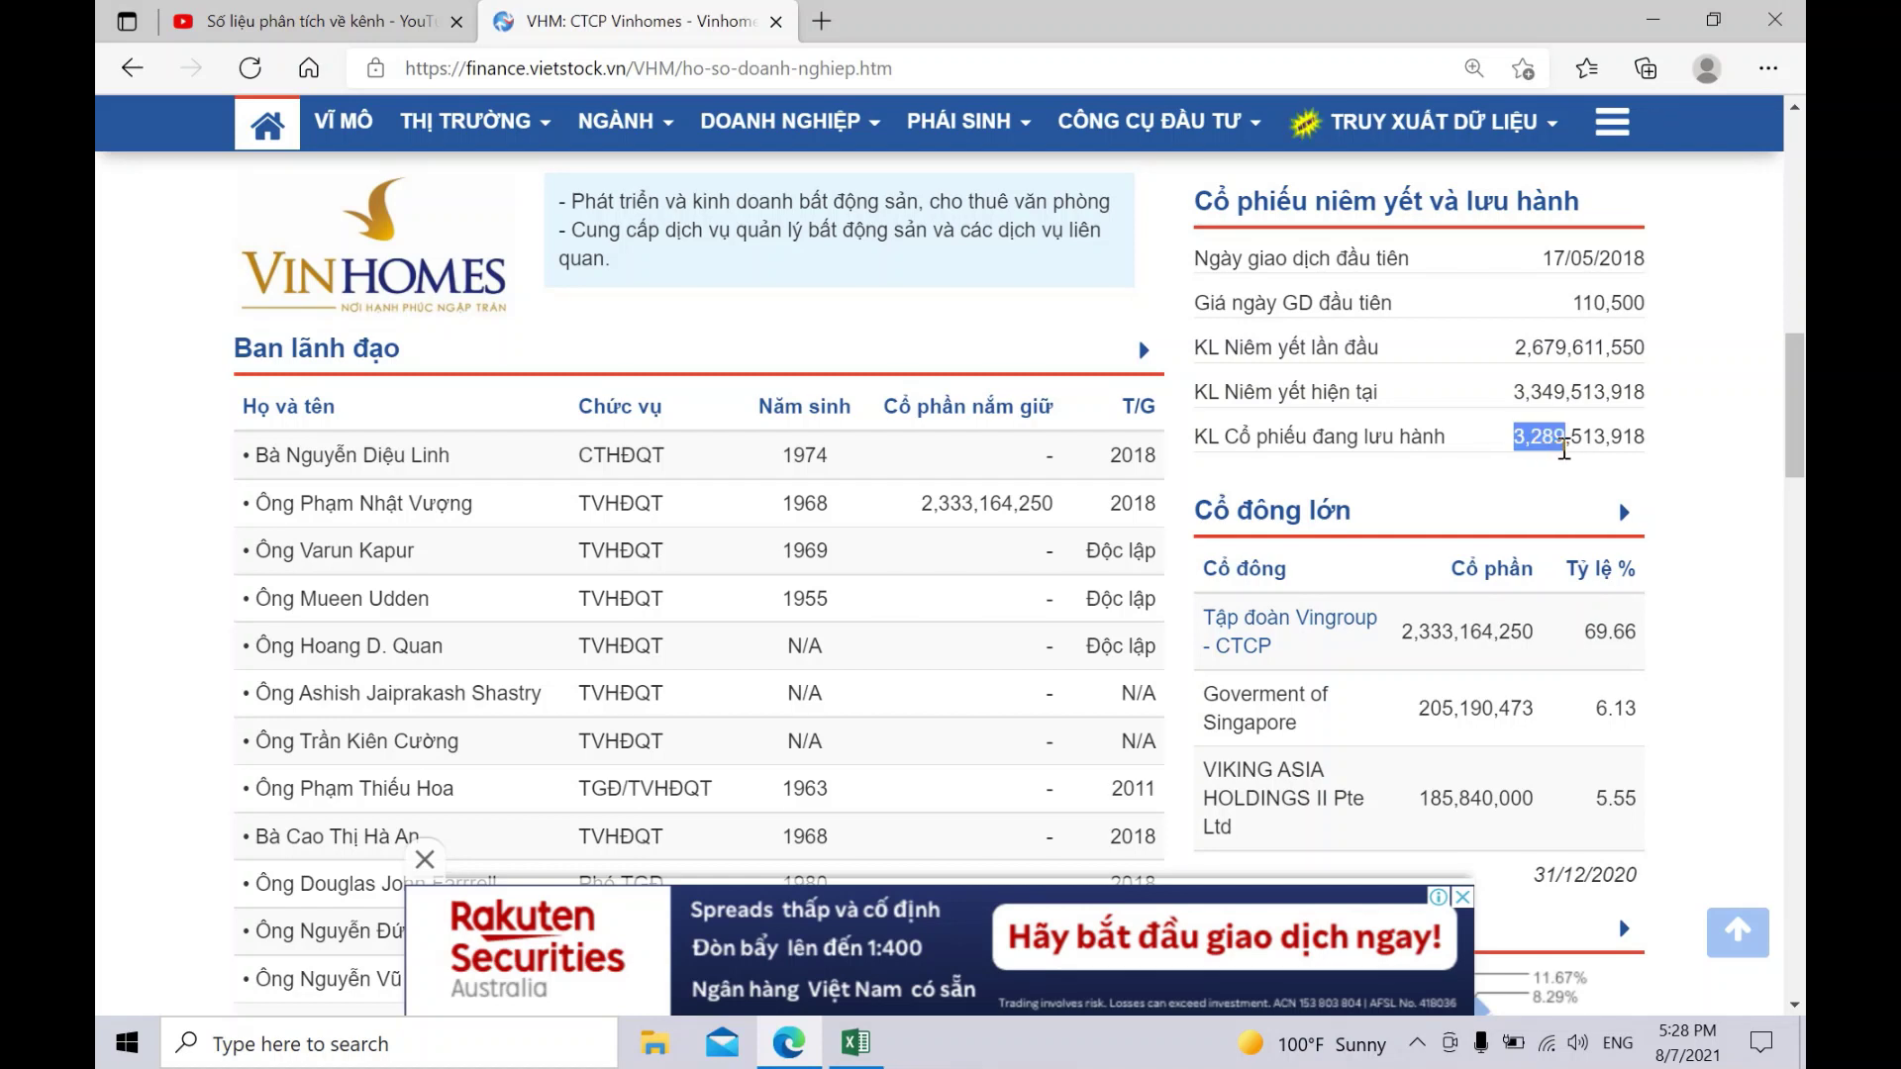
click(855, 1042)
right_click(800, 421)
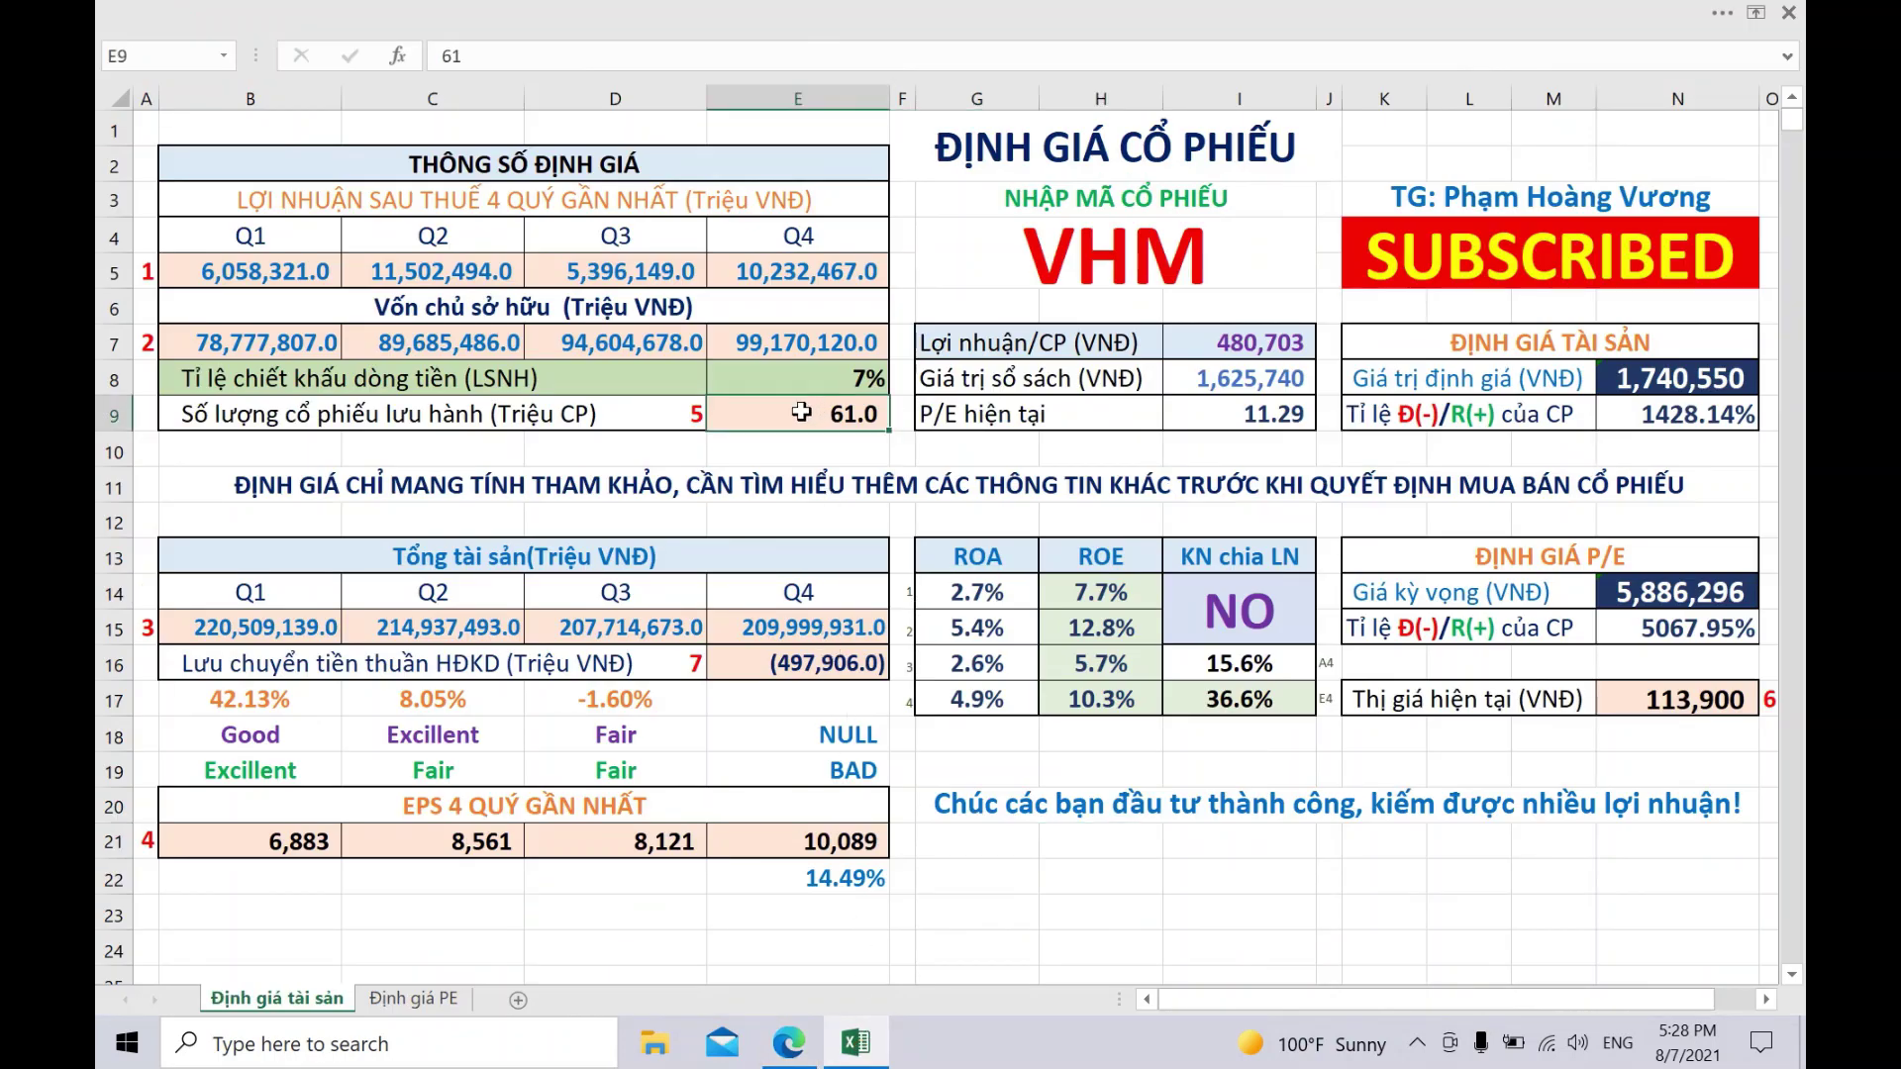
click(887, 530)
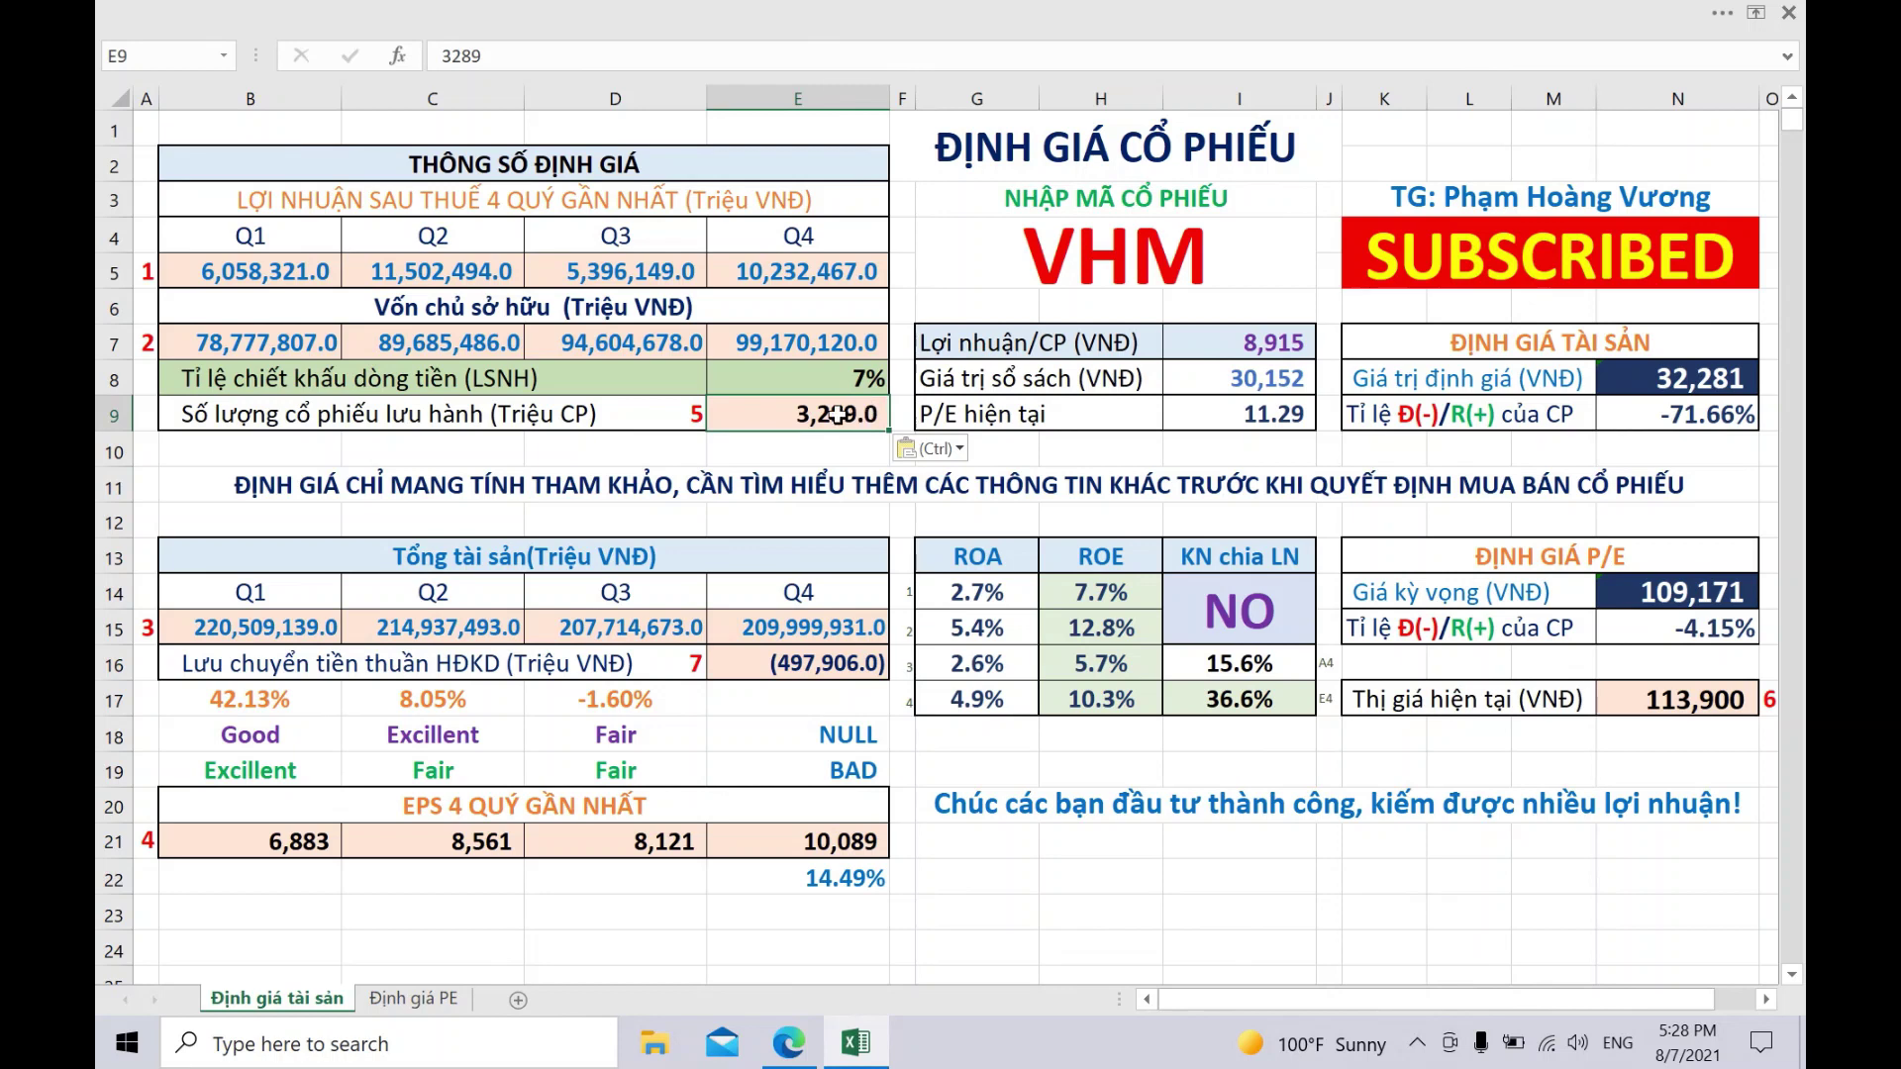
- Refine the number of outstanding shares (Số lượng cổ phiếu lưu hành) in E9 to 3,289.5 million, rechecking the Vietstock figure in Edge
click(494, 56)
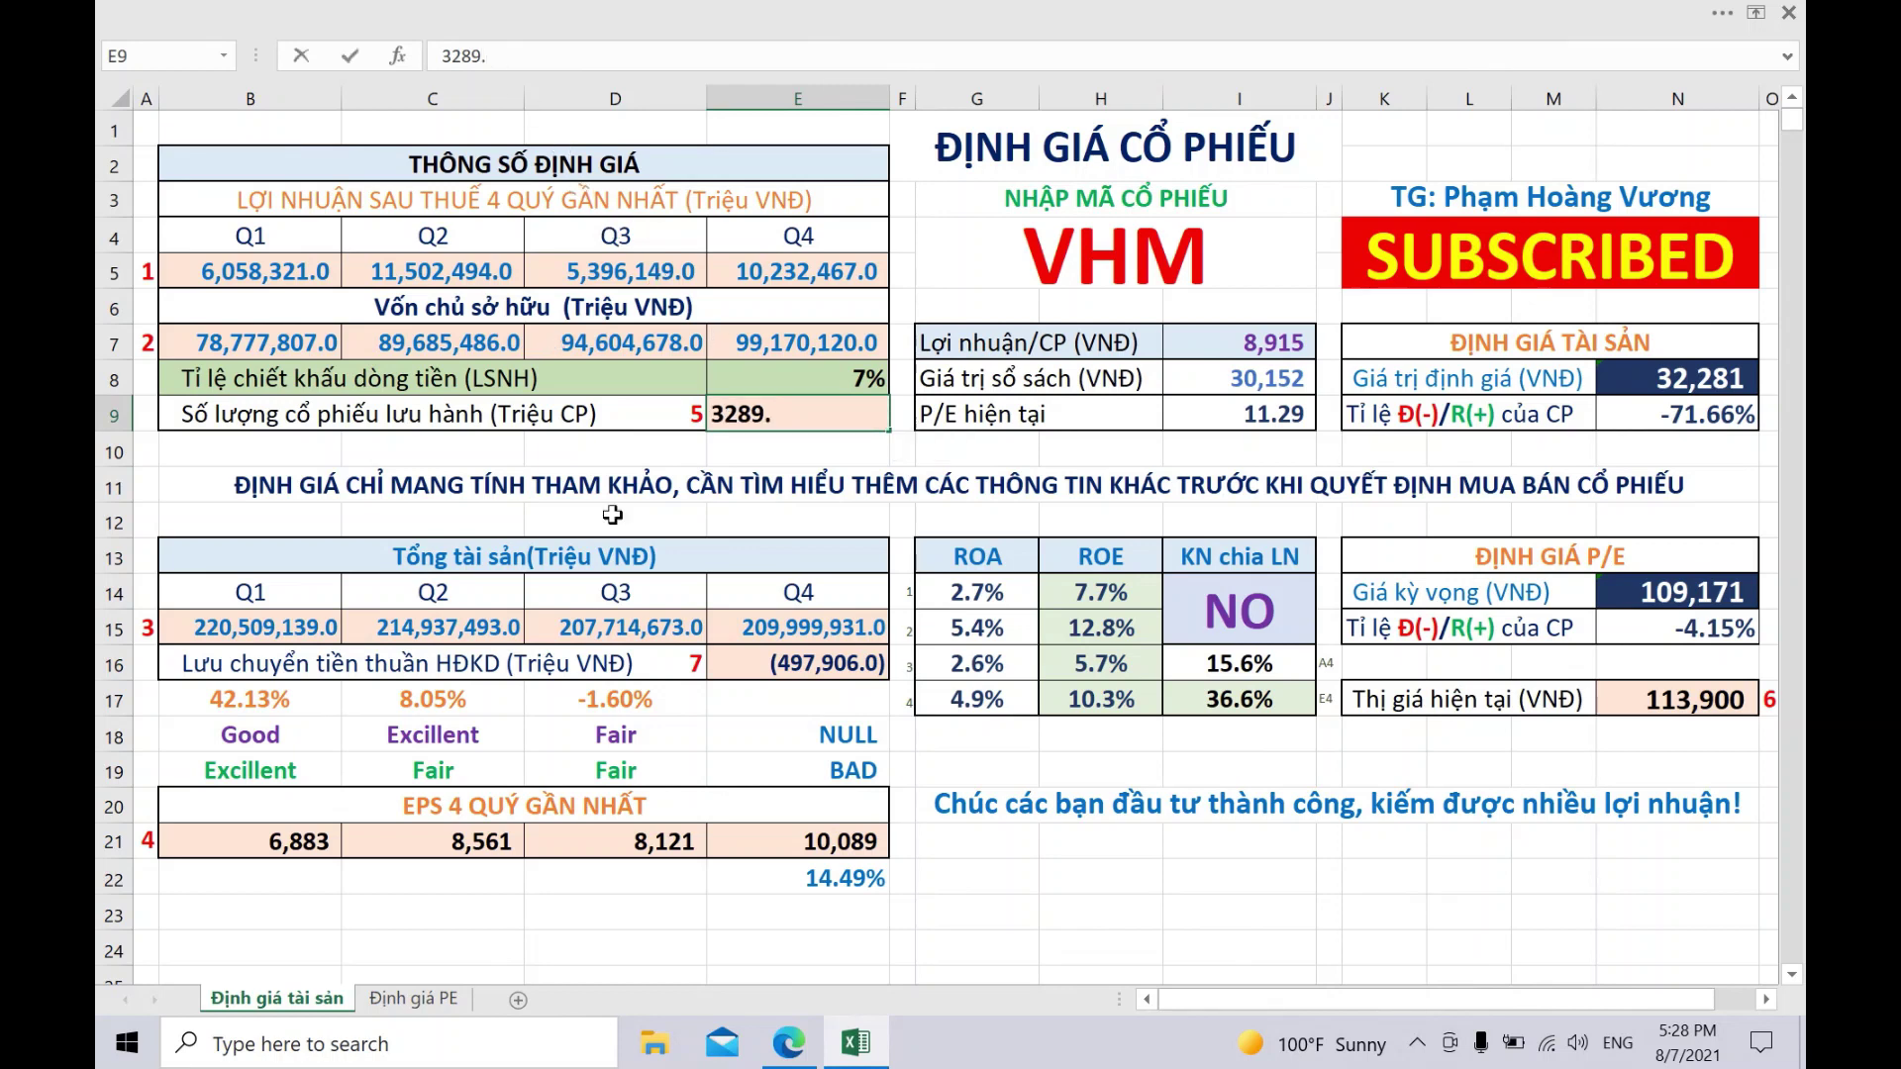
click(789, 1043)
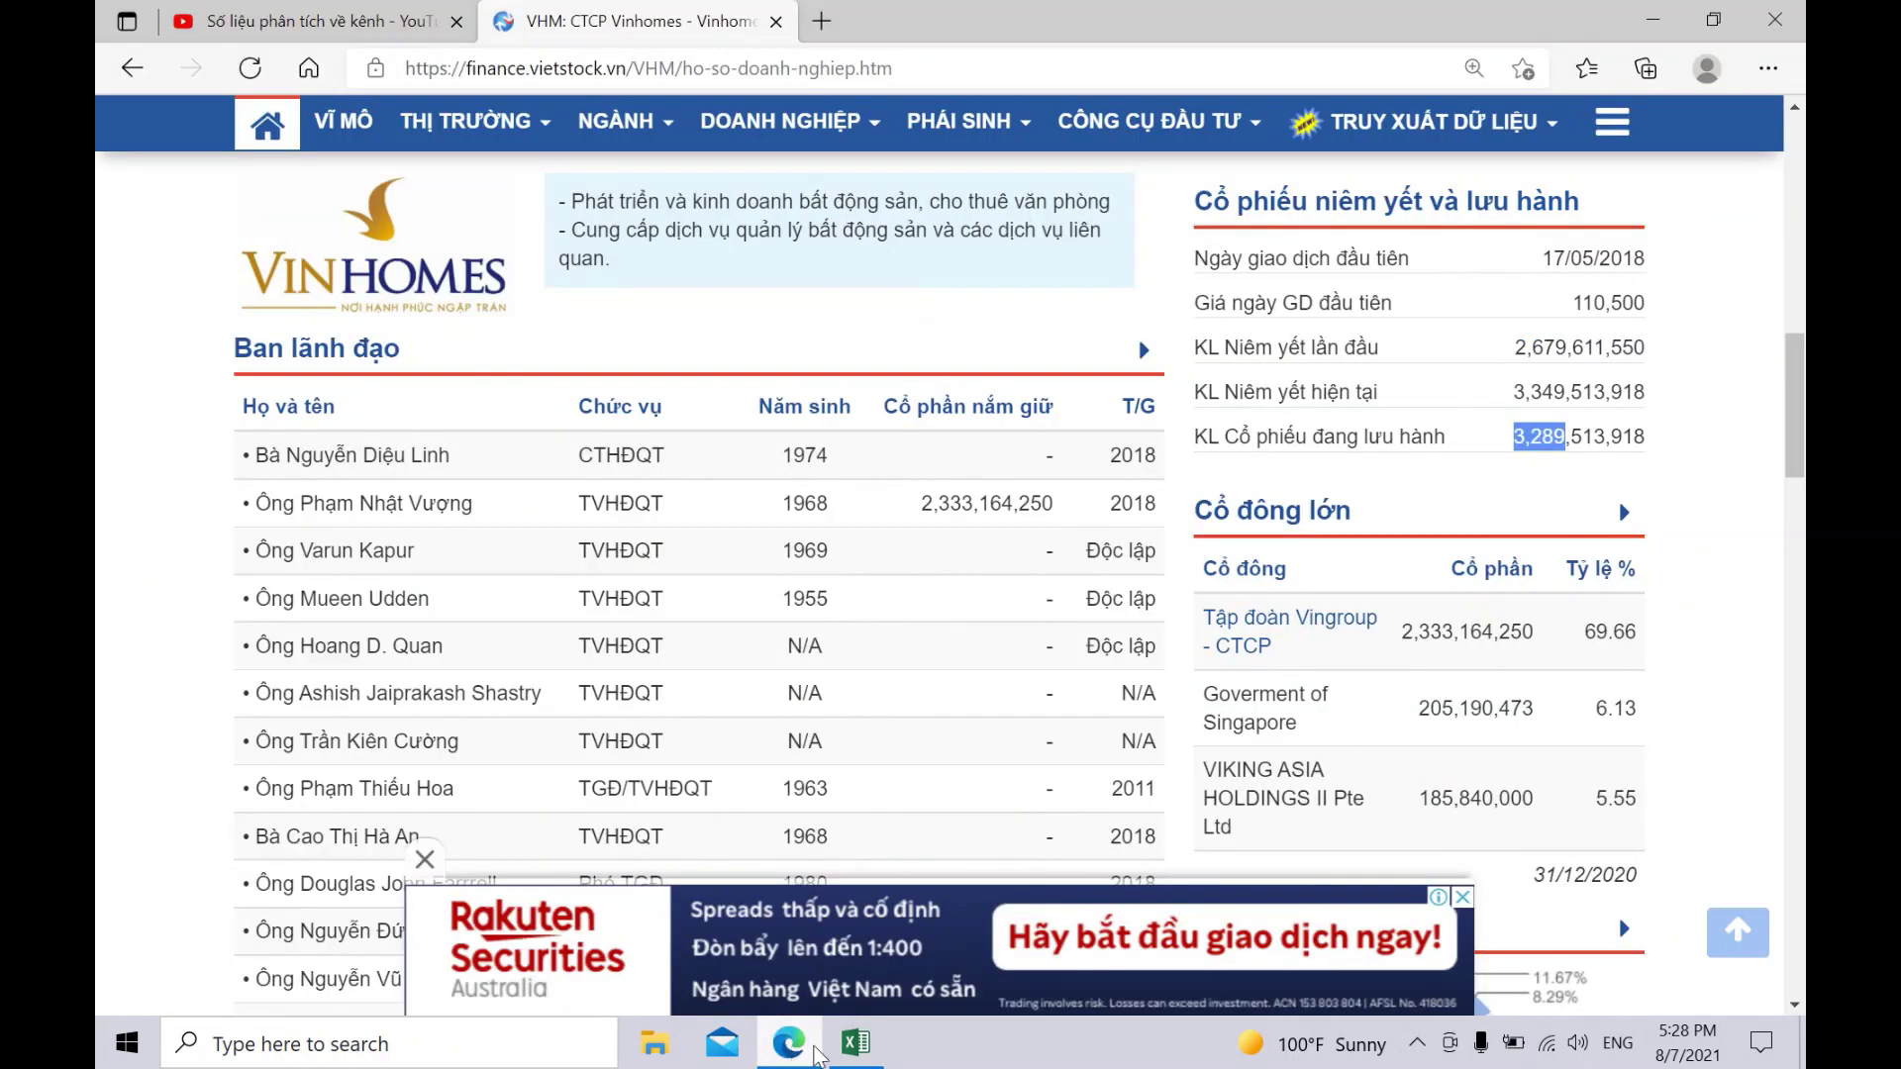
click(855, 1043)
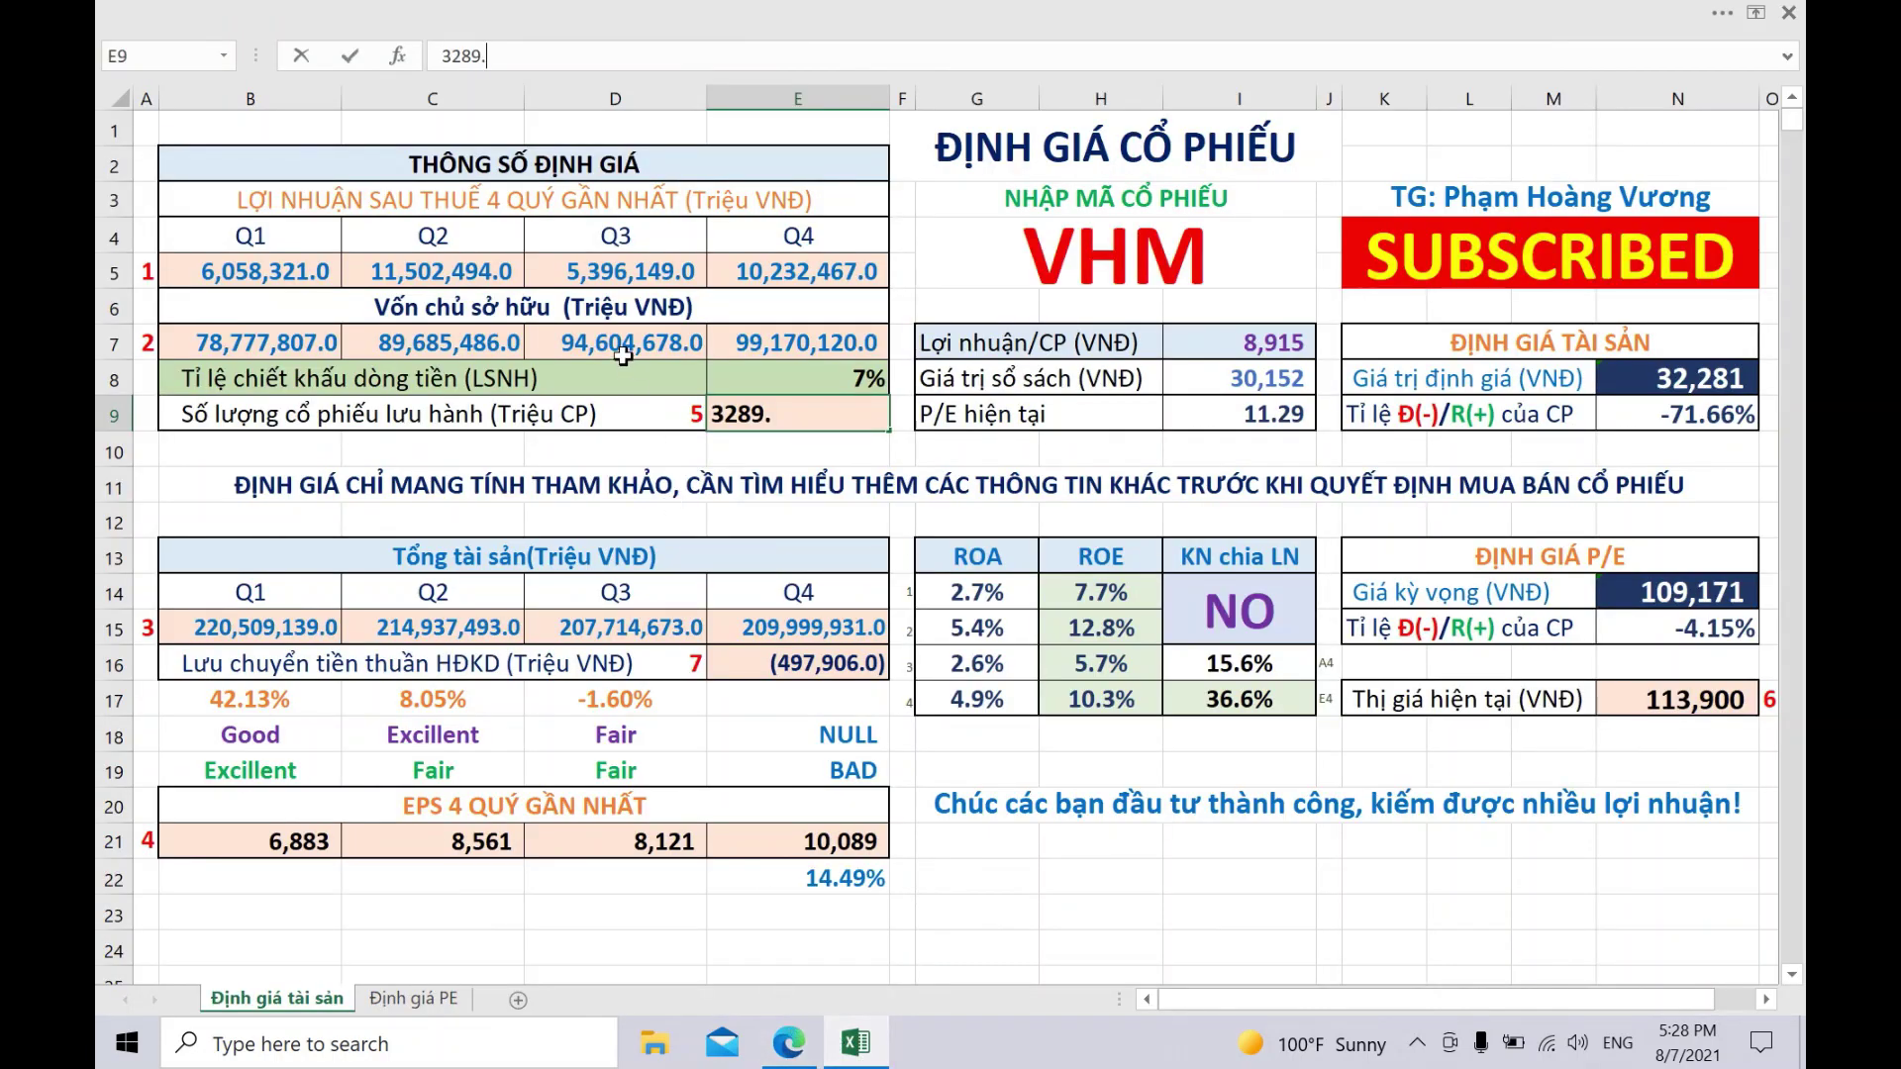
key(Return)
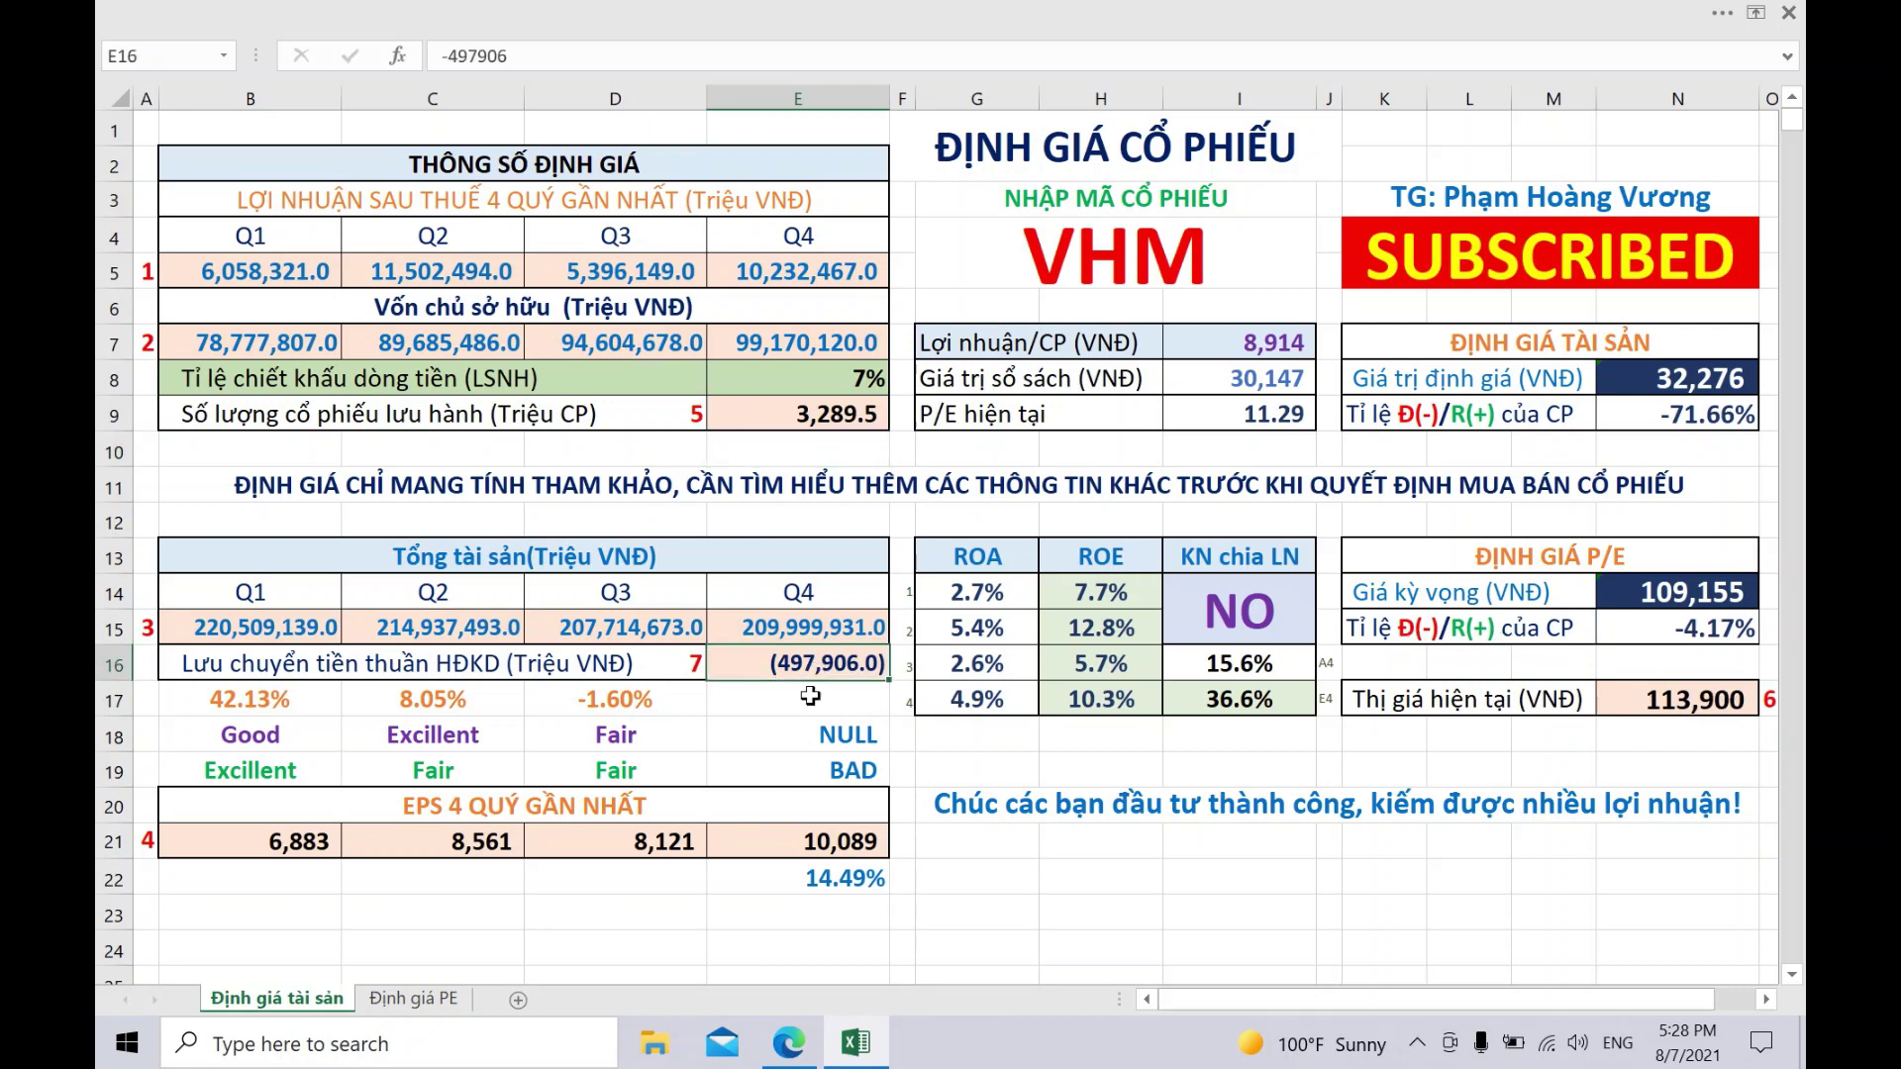
- Switch to Edge and open VHM's cash flow statement (Lưu chuyển tiền tệ) in the Tài chính section of Vietstock
click(789, 1043)
scroll(908, 439, up, 6)
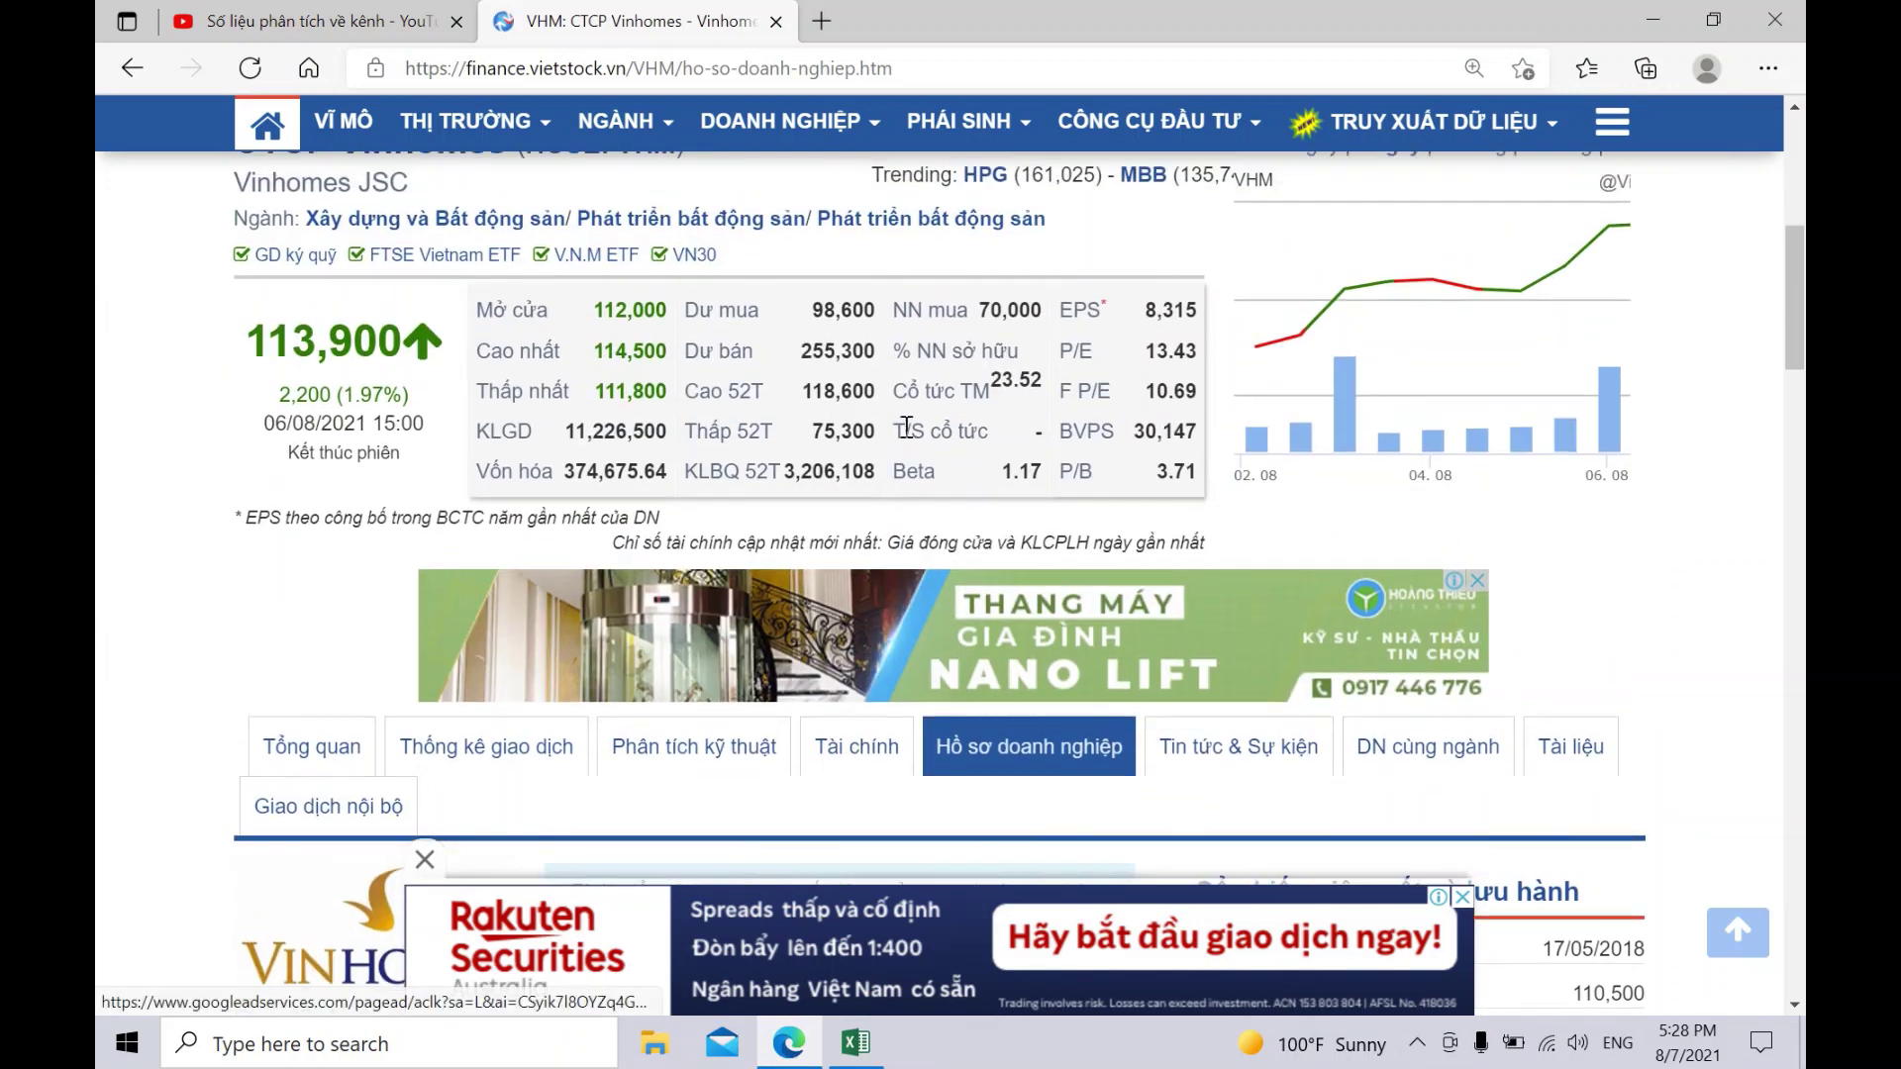
scroll(866, 353, down, 4)
click(867, 353)
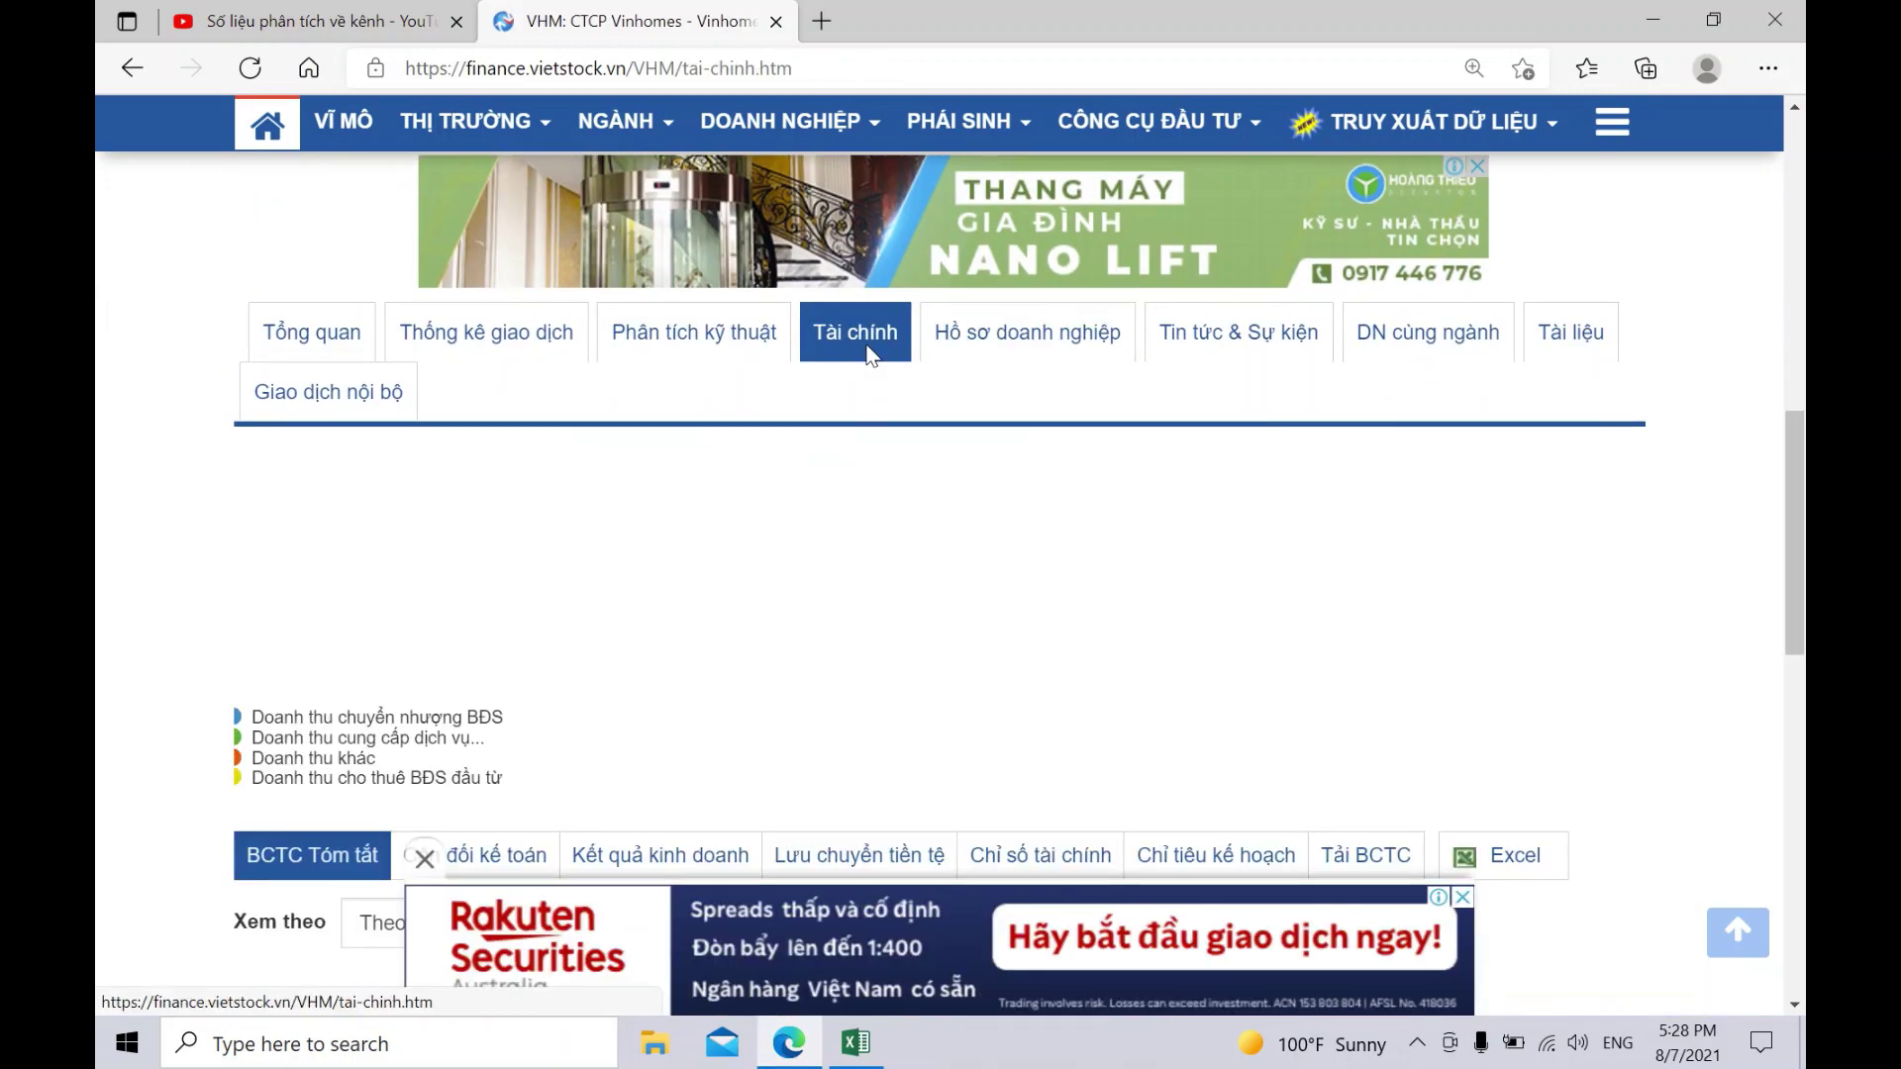
scroll(869, 356, down, 10)
scroll(866, 345, up, 2)
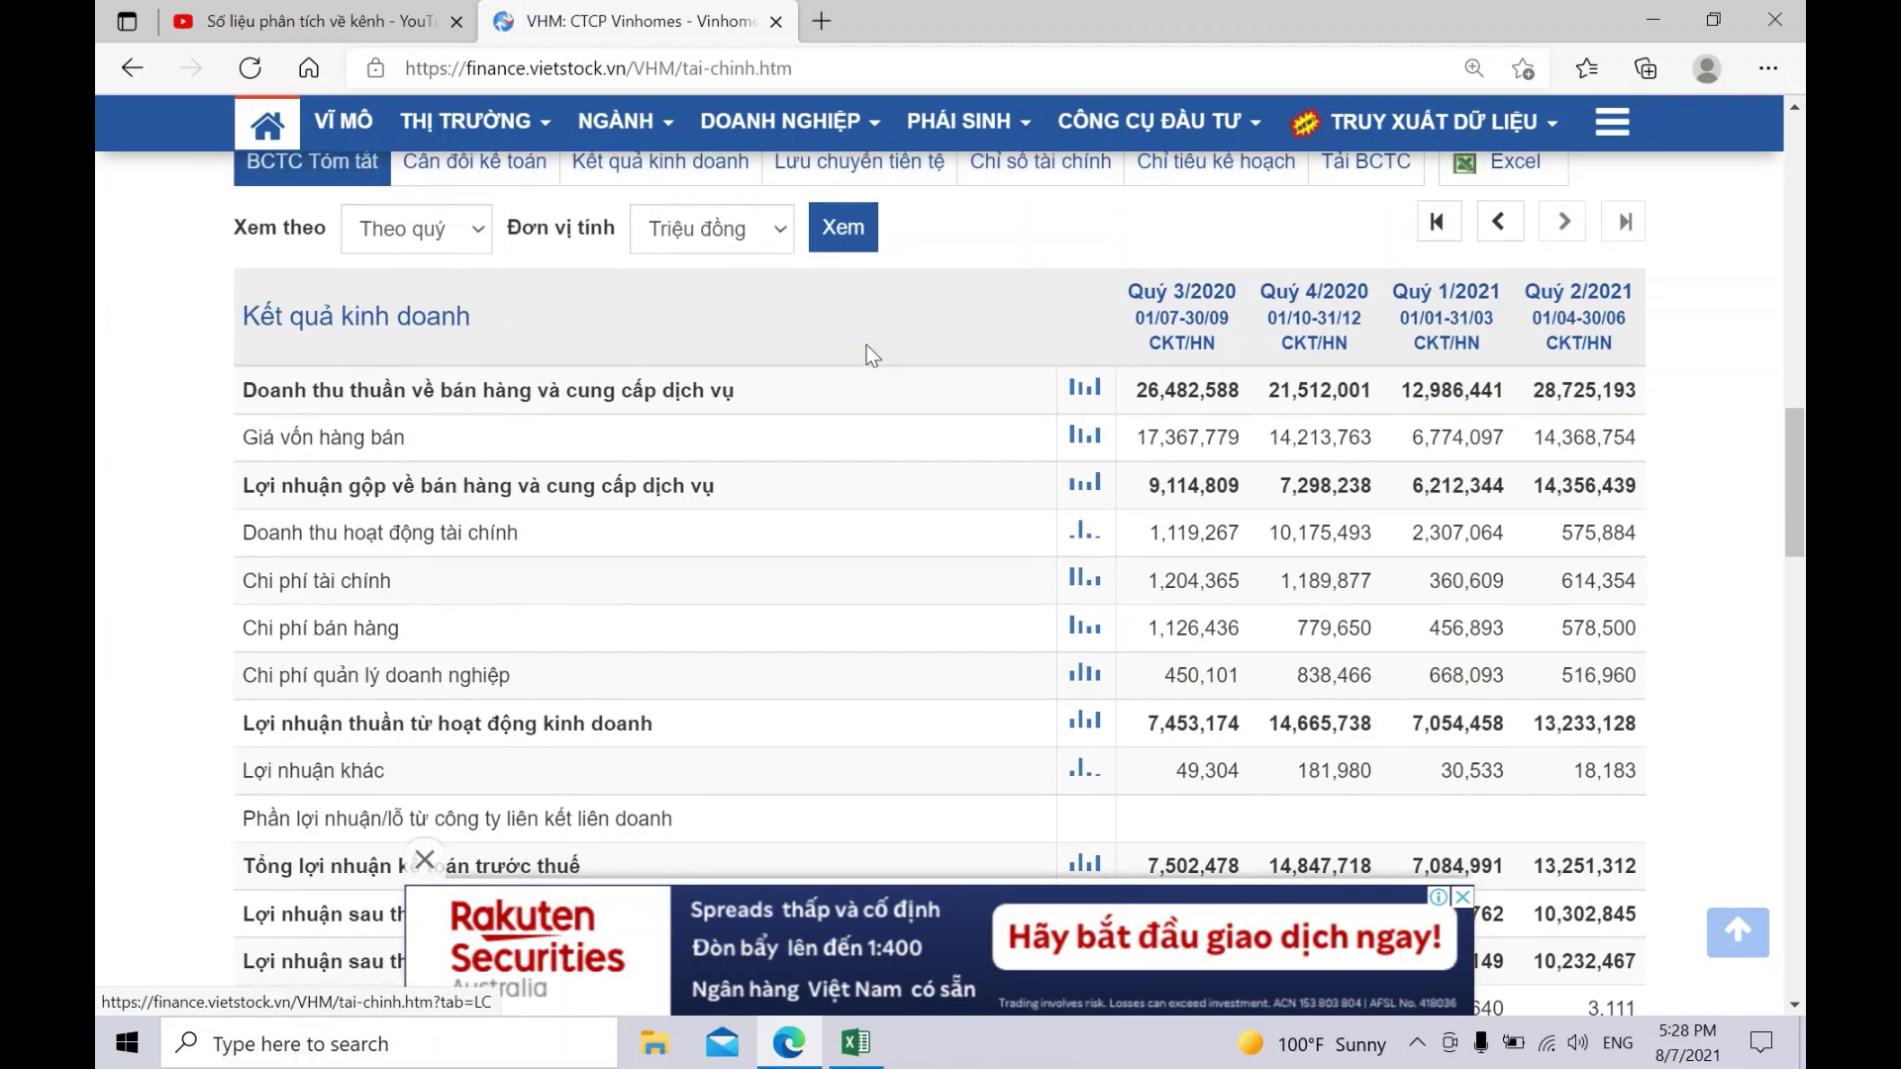
scroll(866, 345, up, 1)
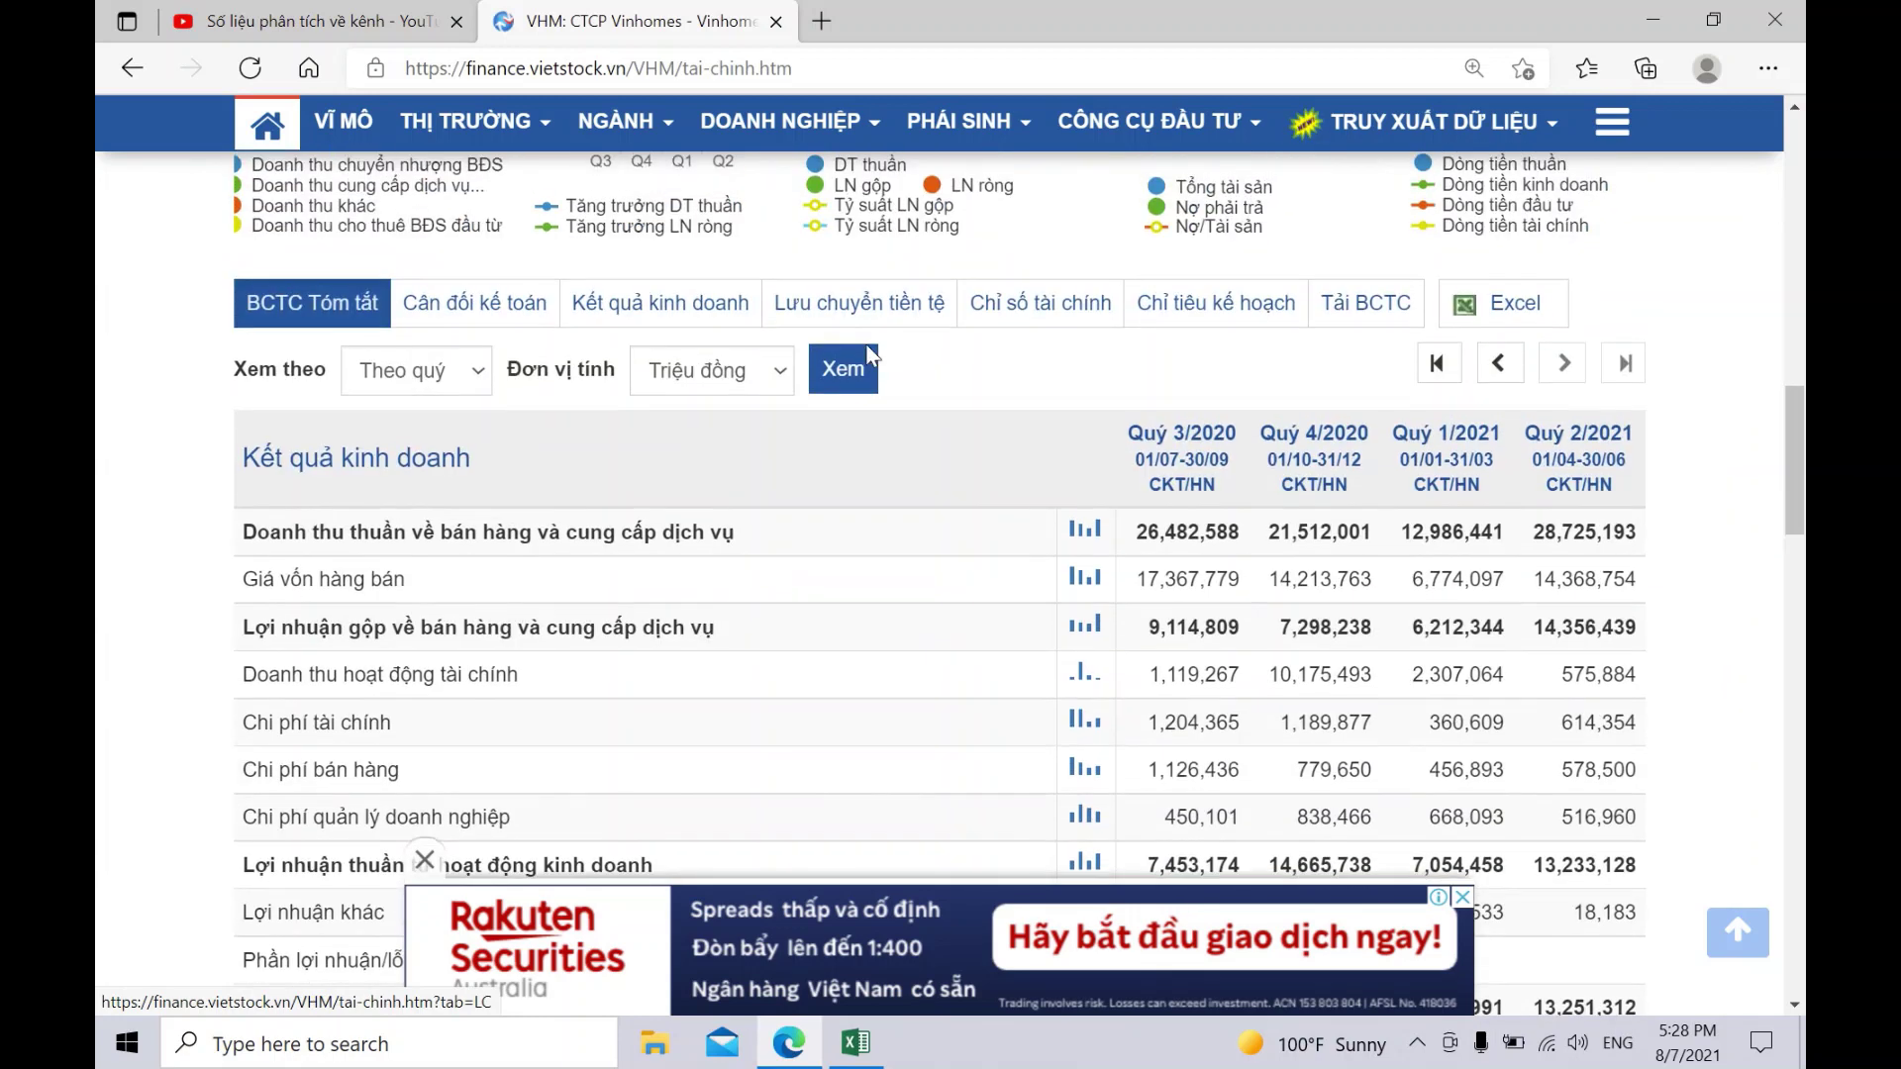
click(870, 304)
scroll(953, 454, down, 12)
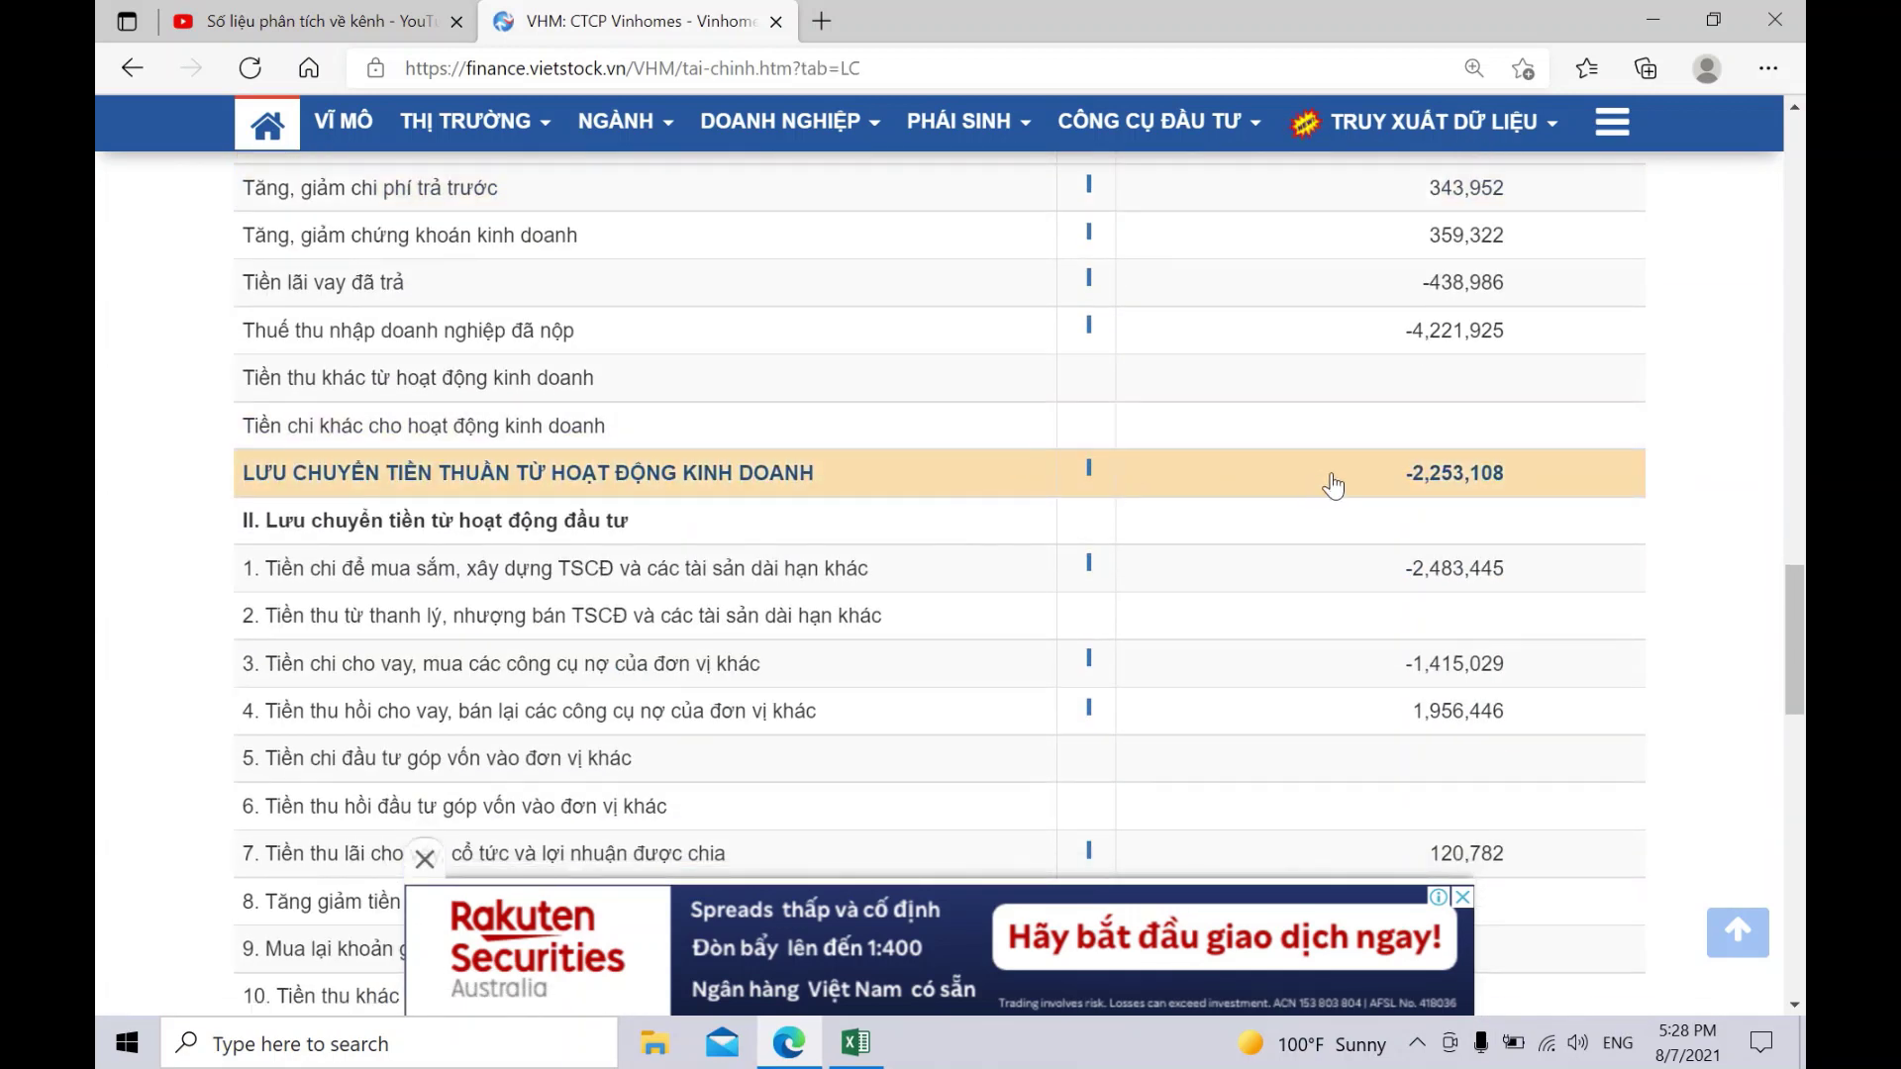
- Copy the Quý 1/2021 net operating cash flow of -2,253,108 into E16 of the Excel sheet, keeping the cell's own formatting
drag(1398, 473, 1513, 479)
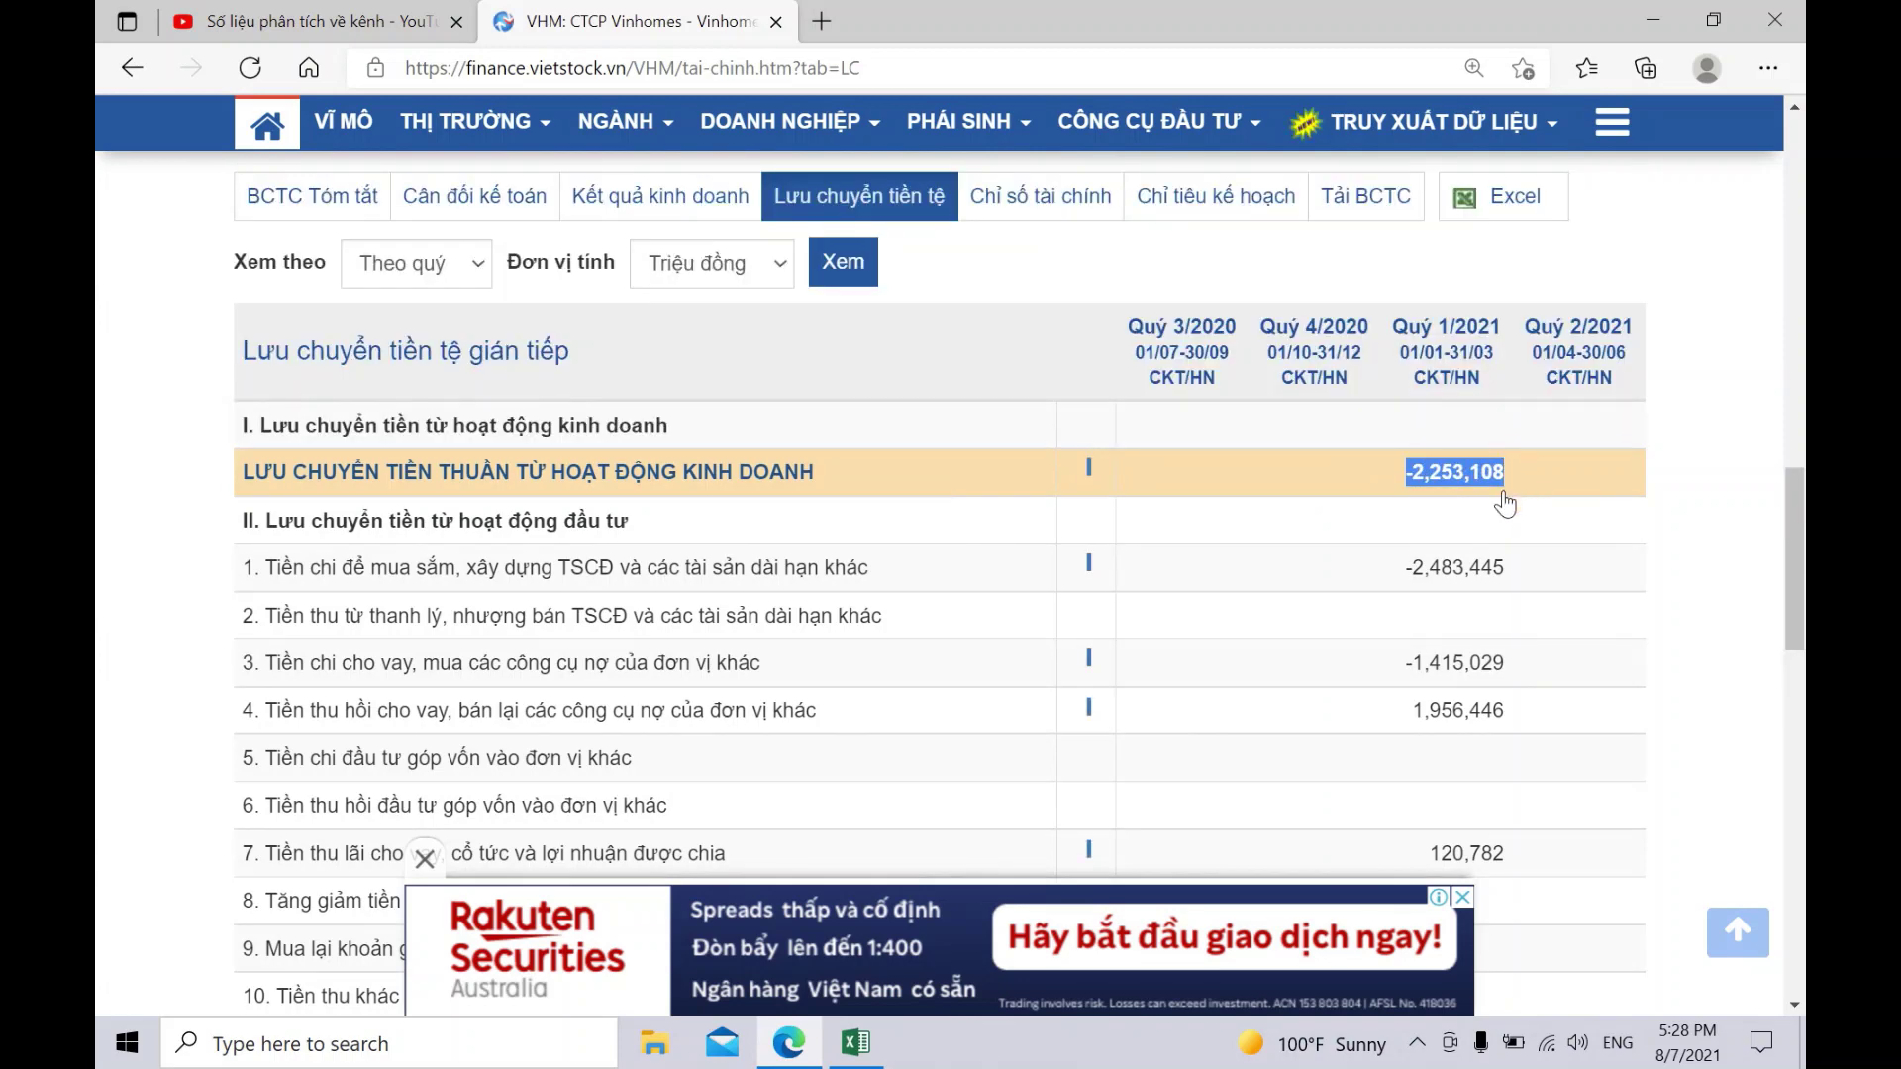
click(871, 1045)
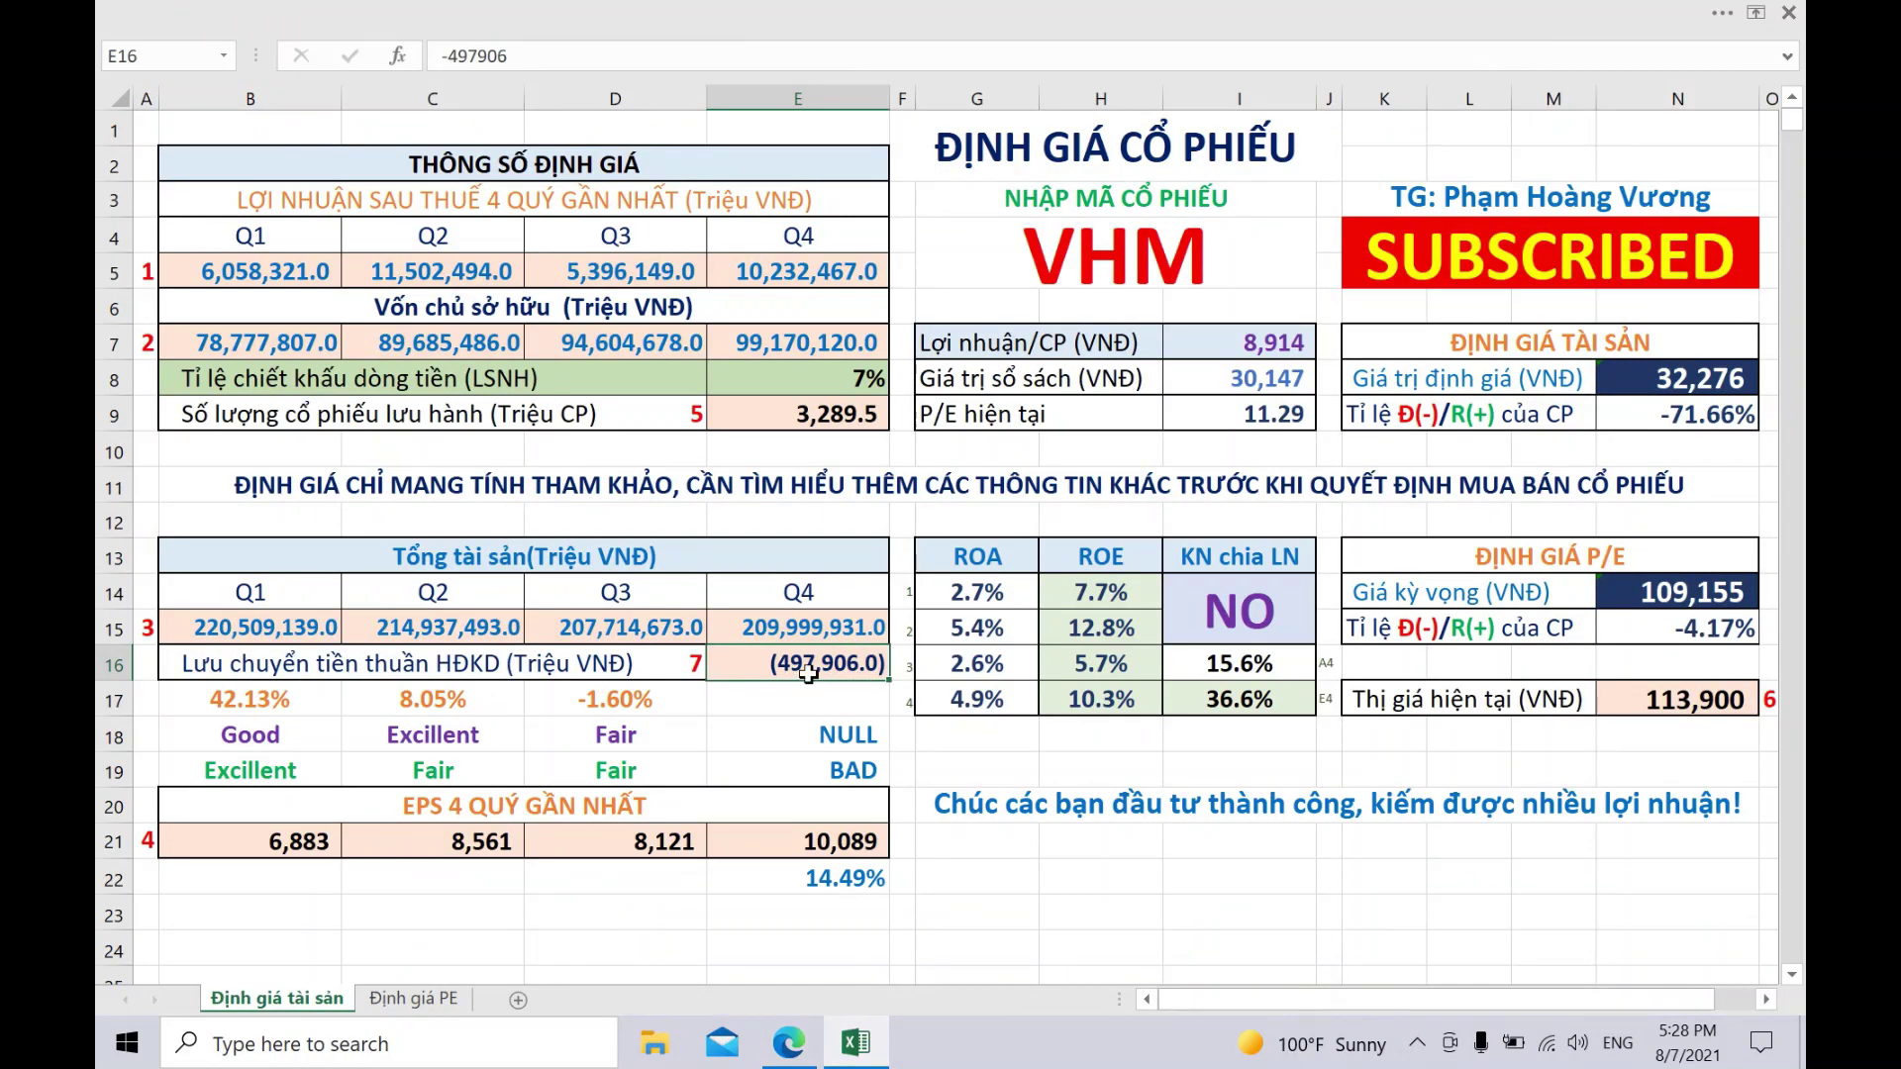
right_click(800, 670)
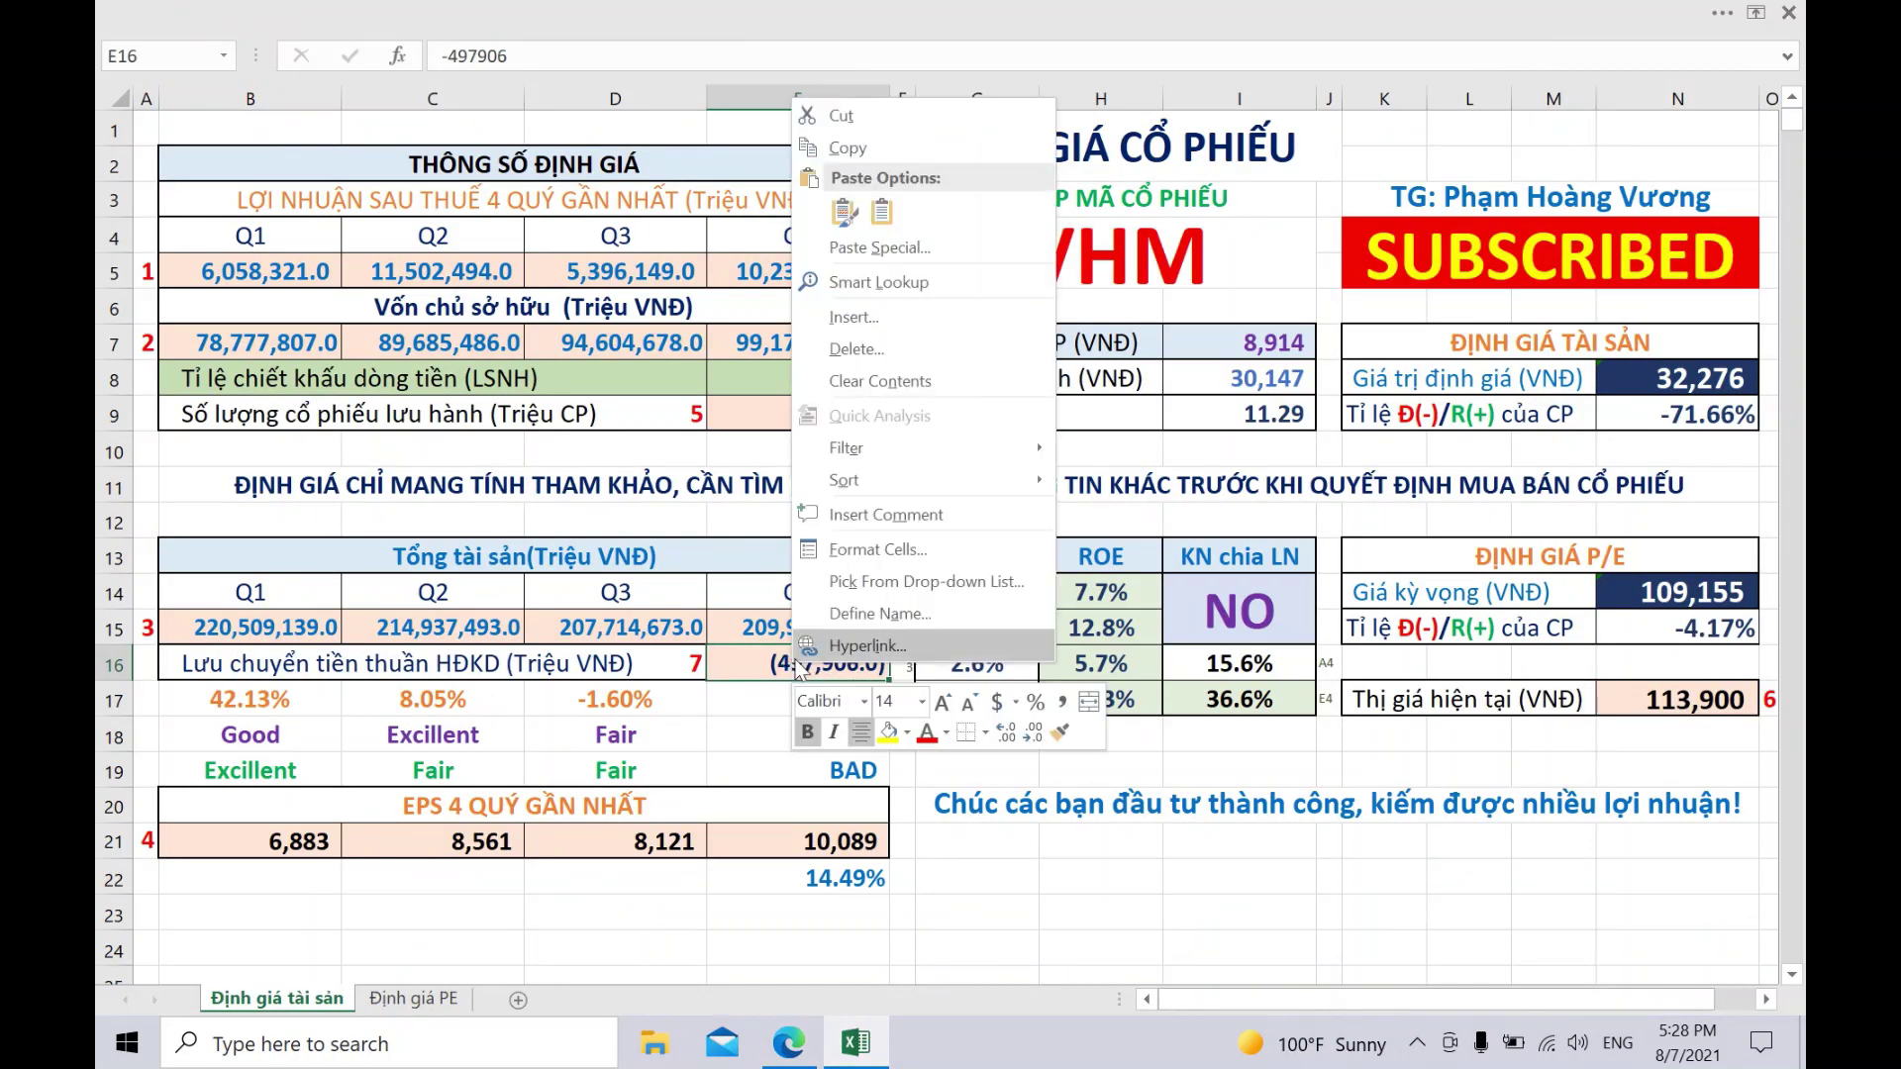
click(881, 211)
click(1094, 886)
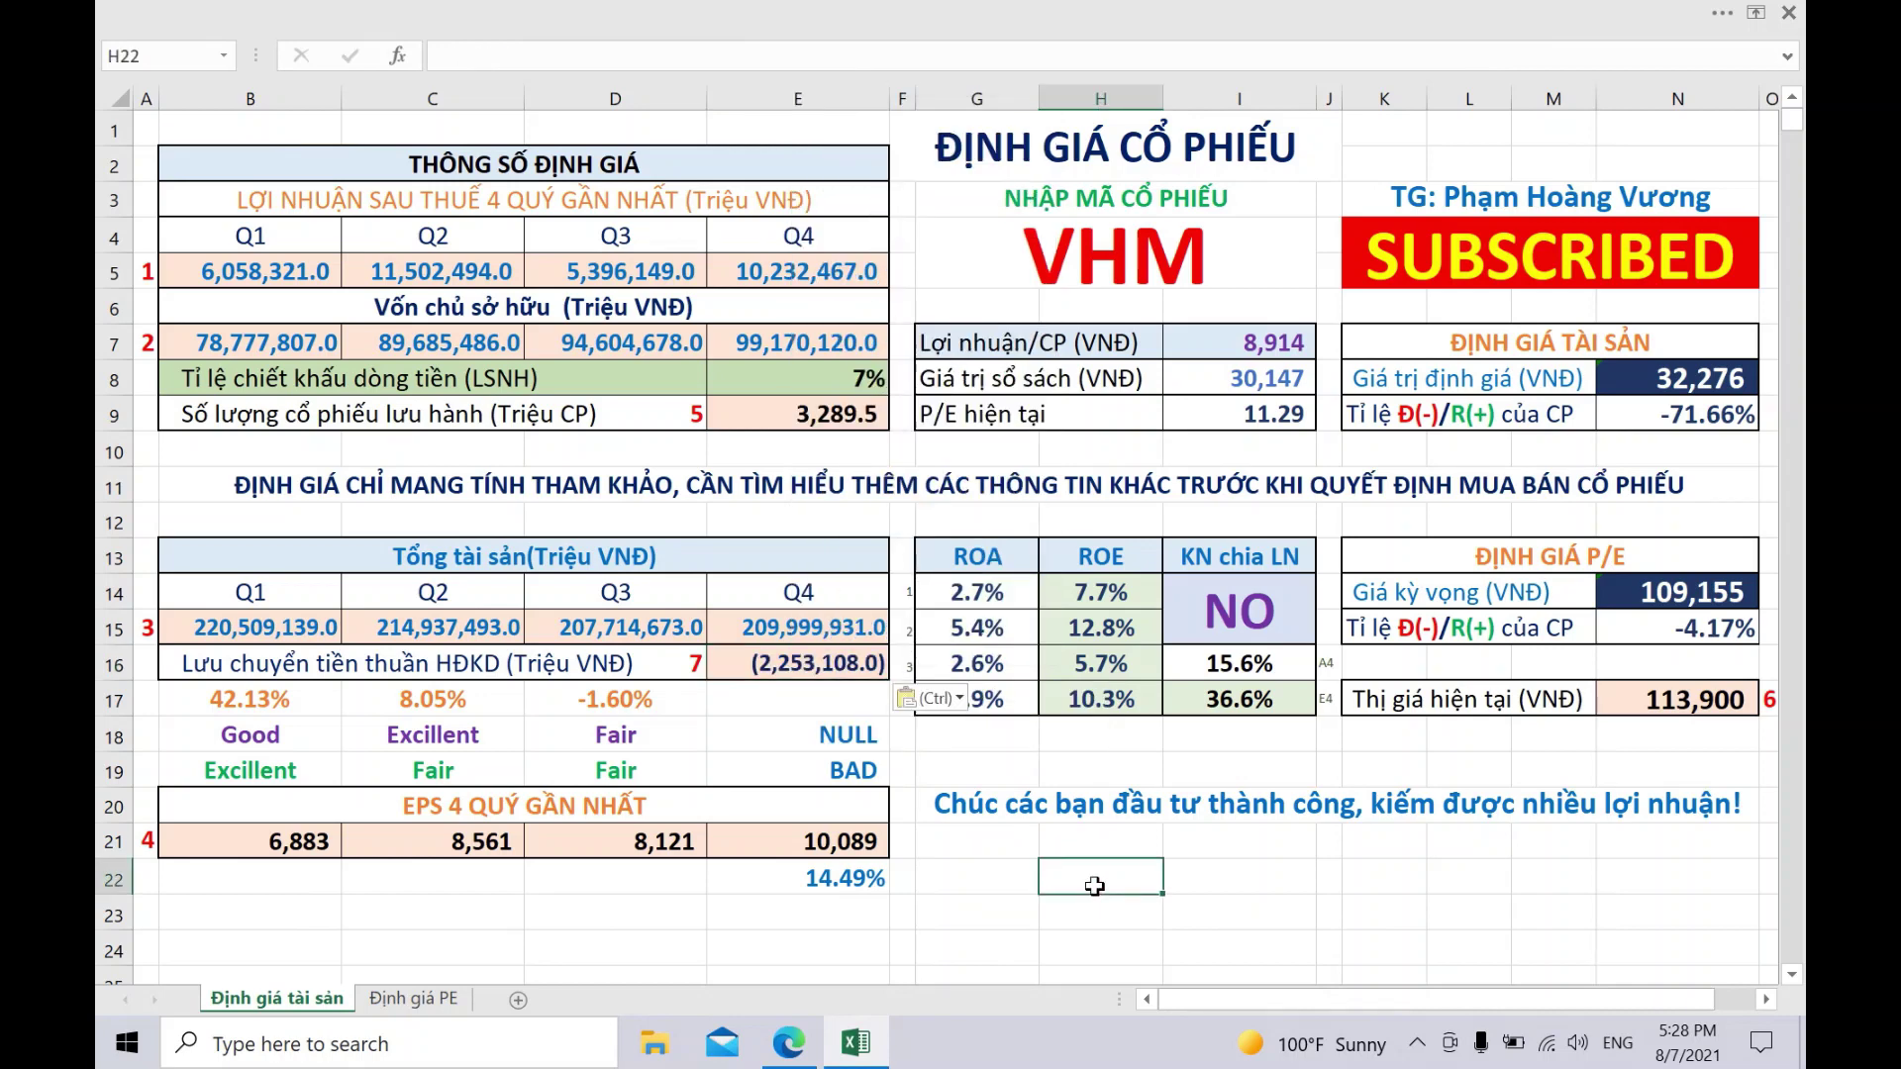
key(Escape)
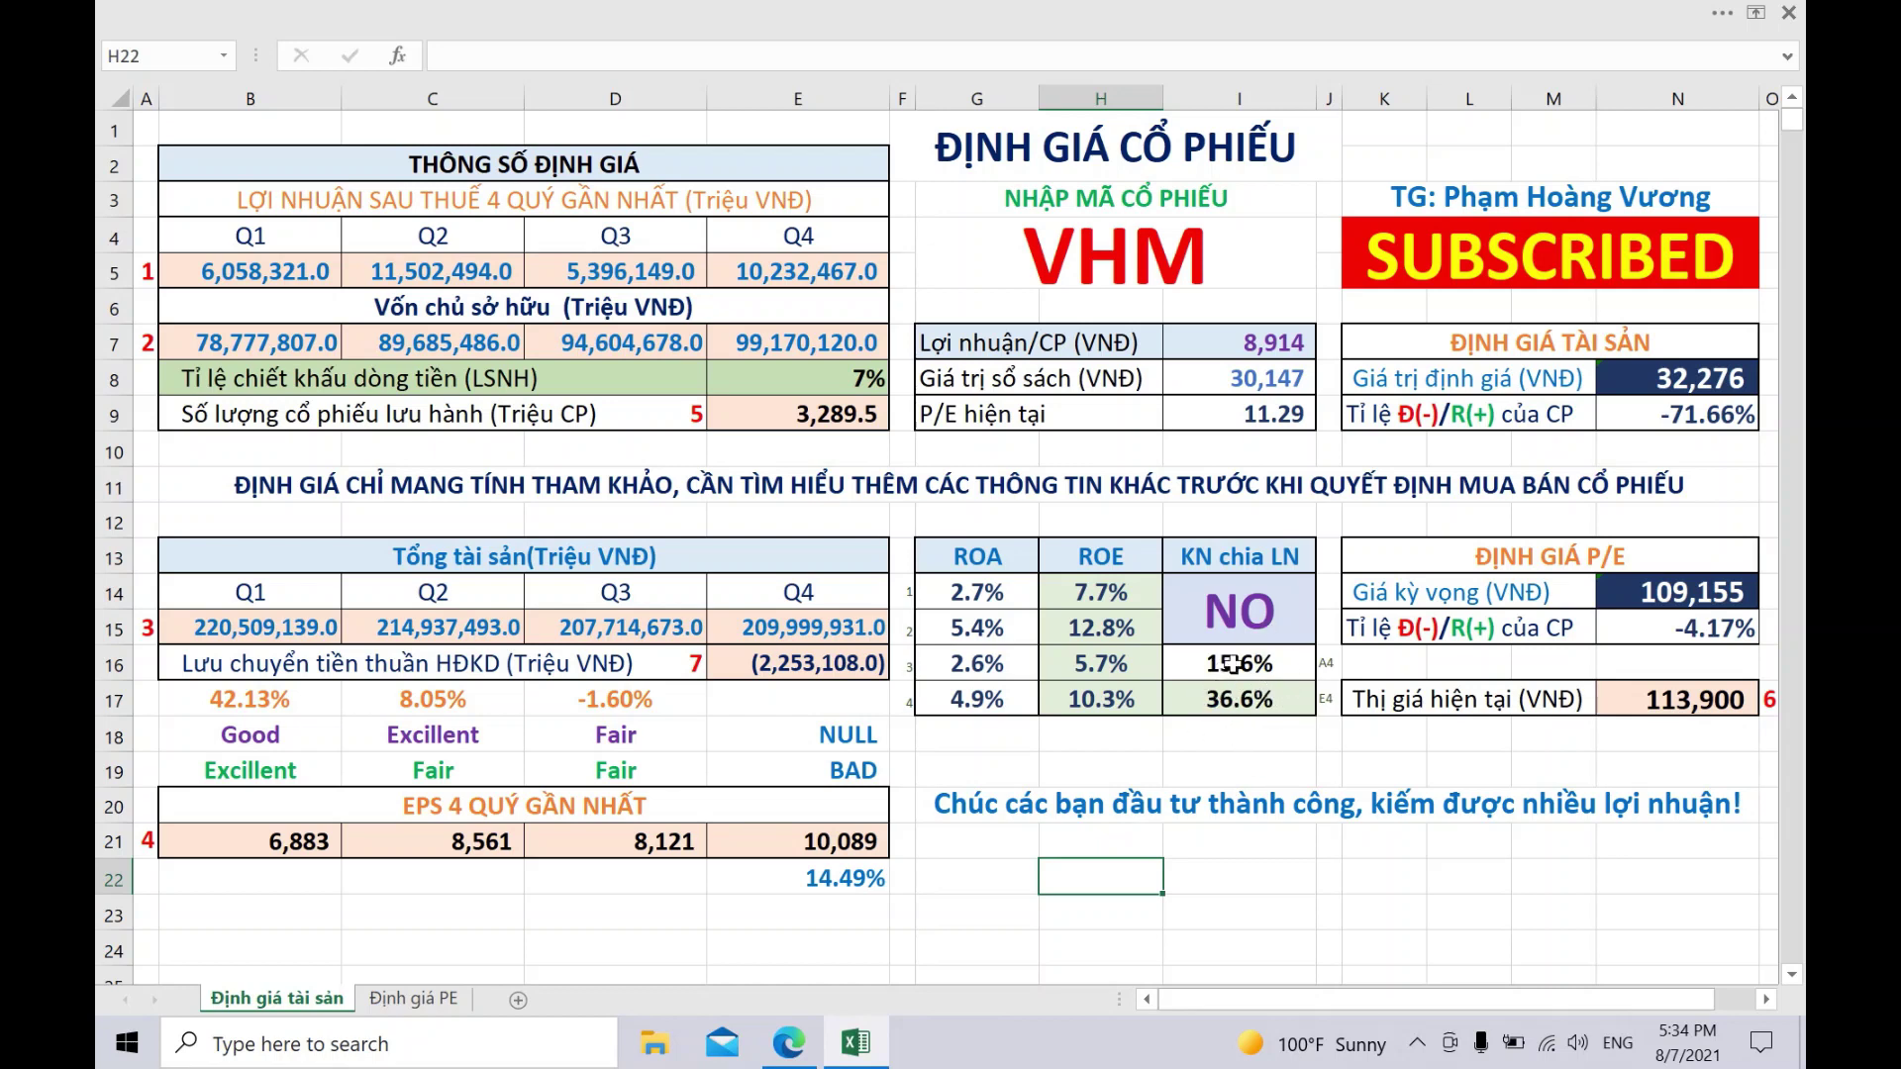
click(1261, 883)
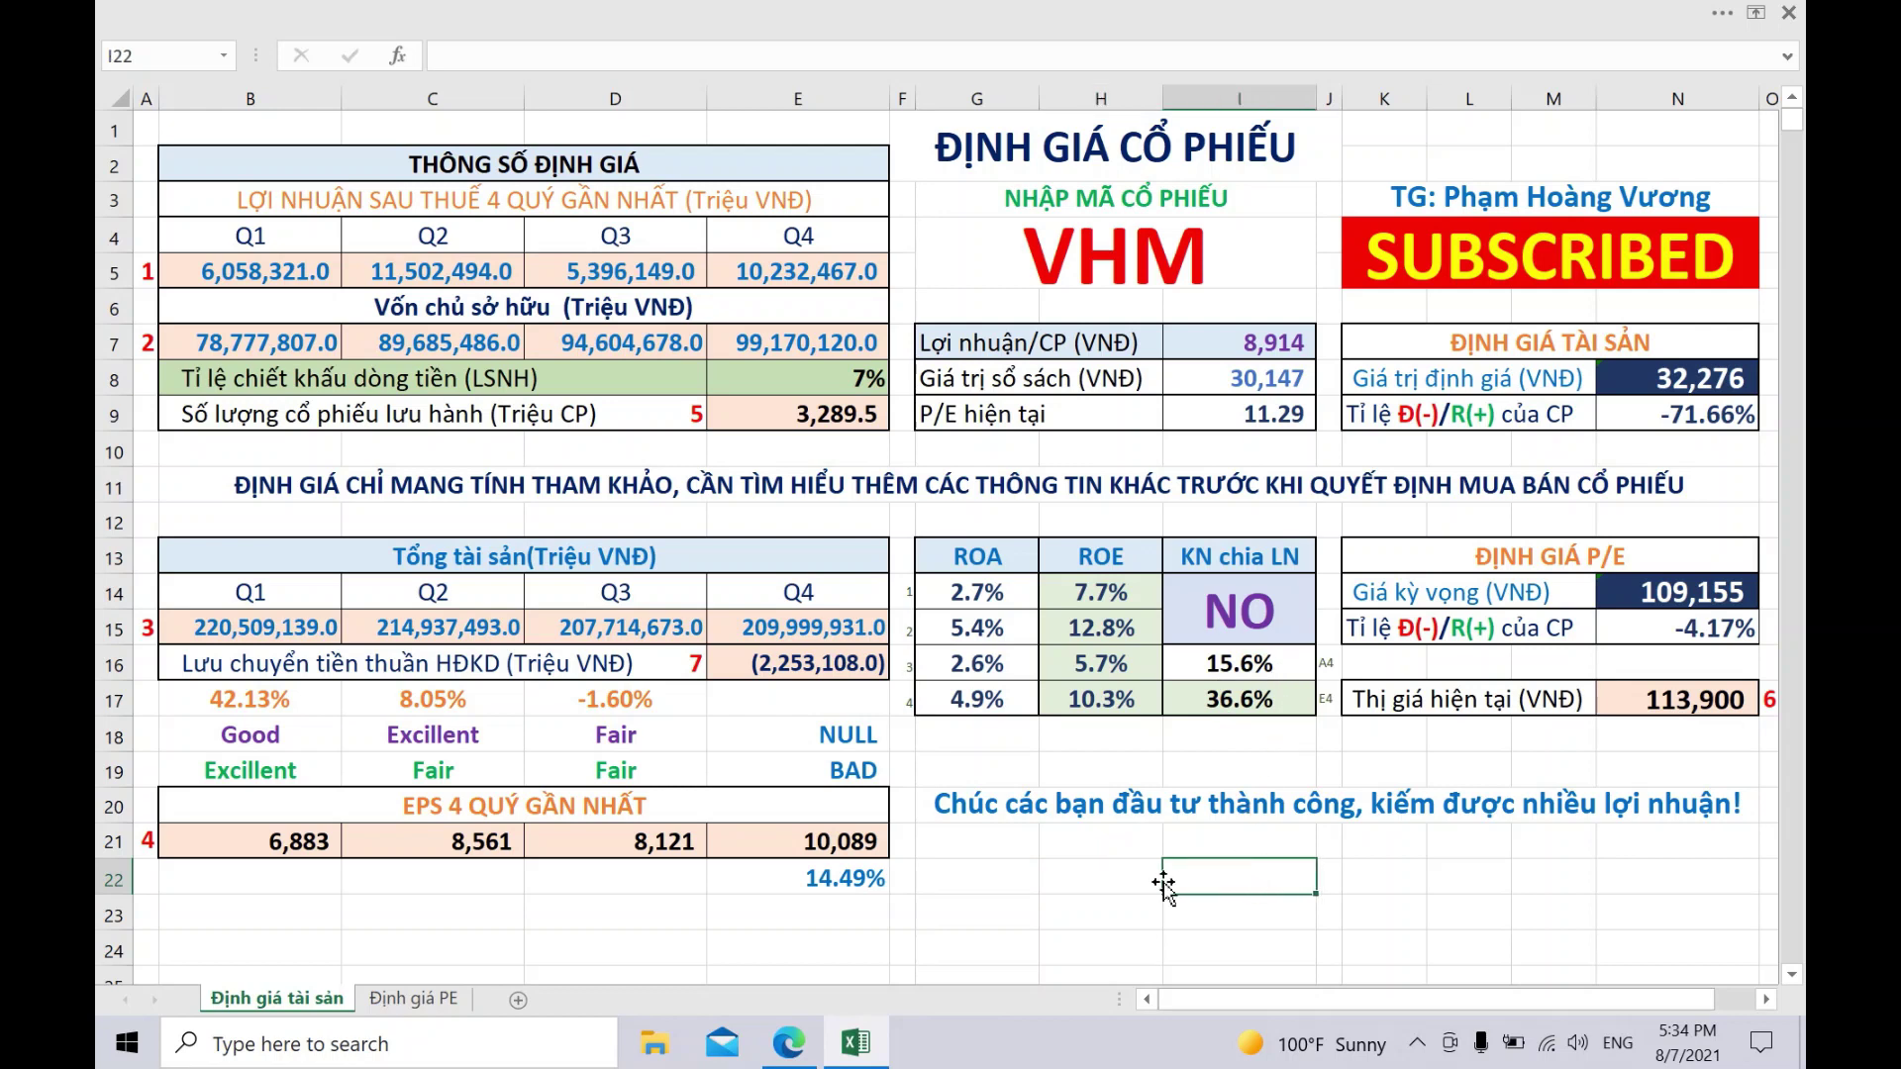
click(1119, 881)
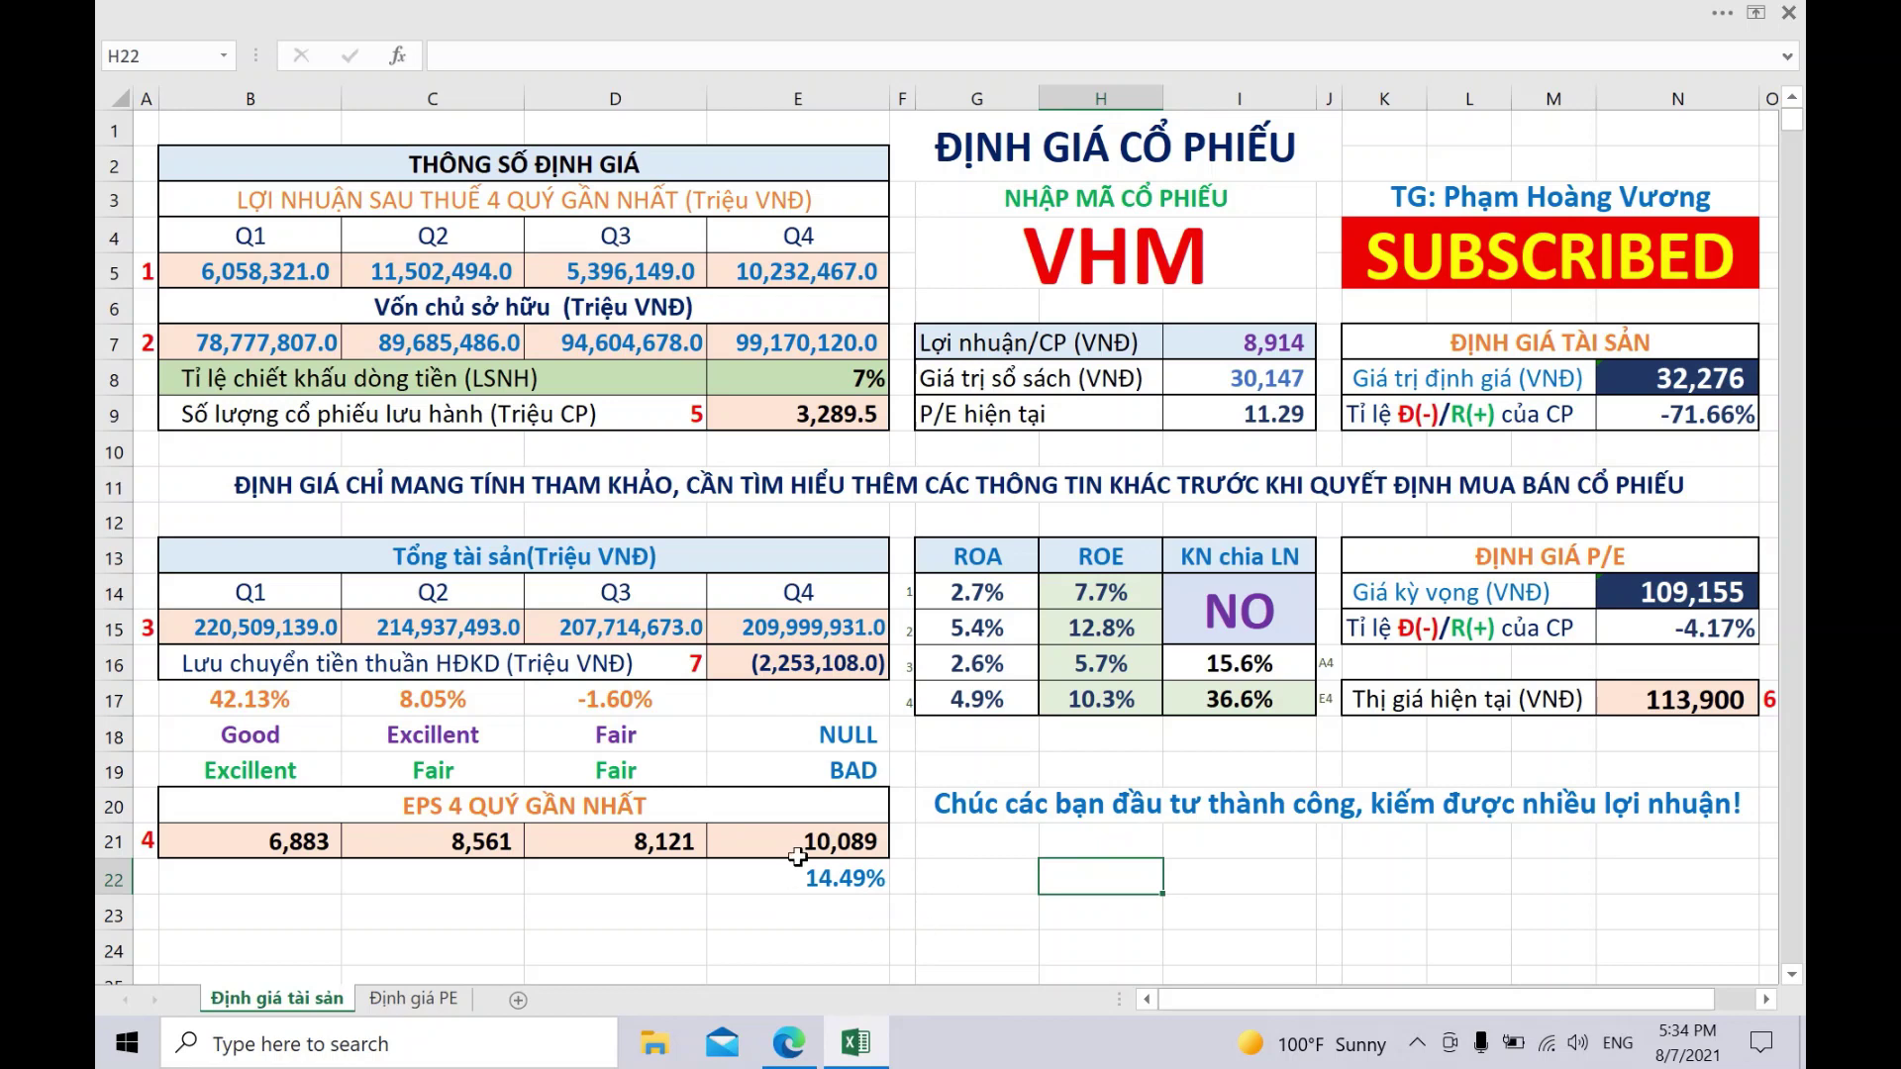
click(1232, 888)
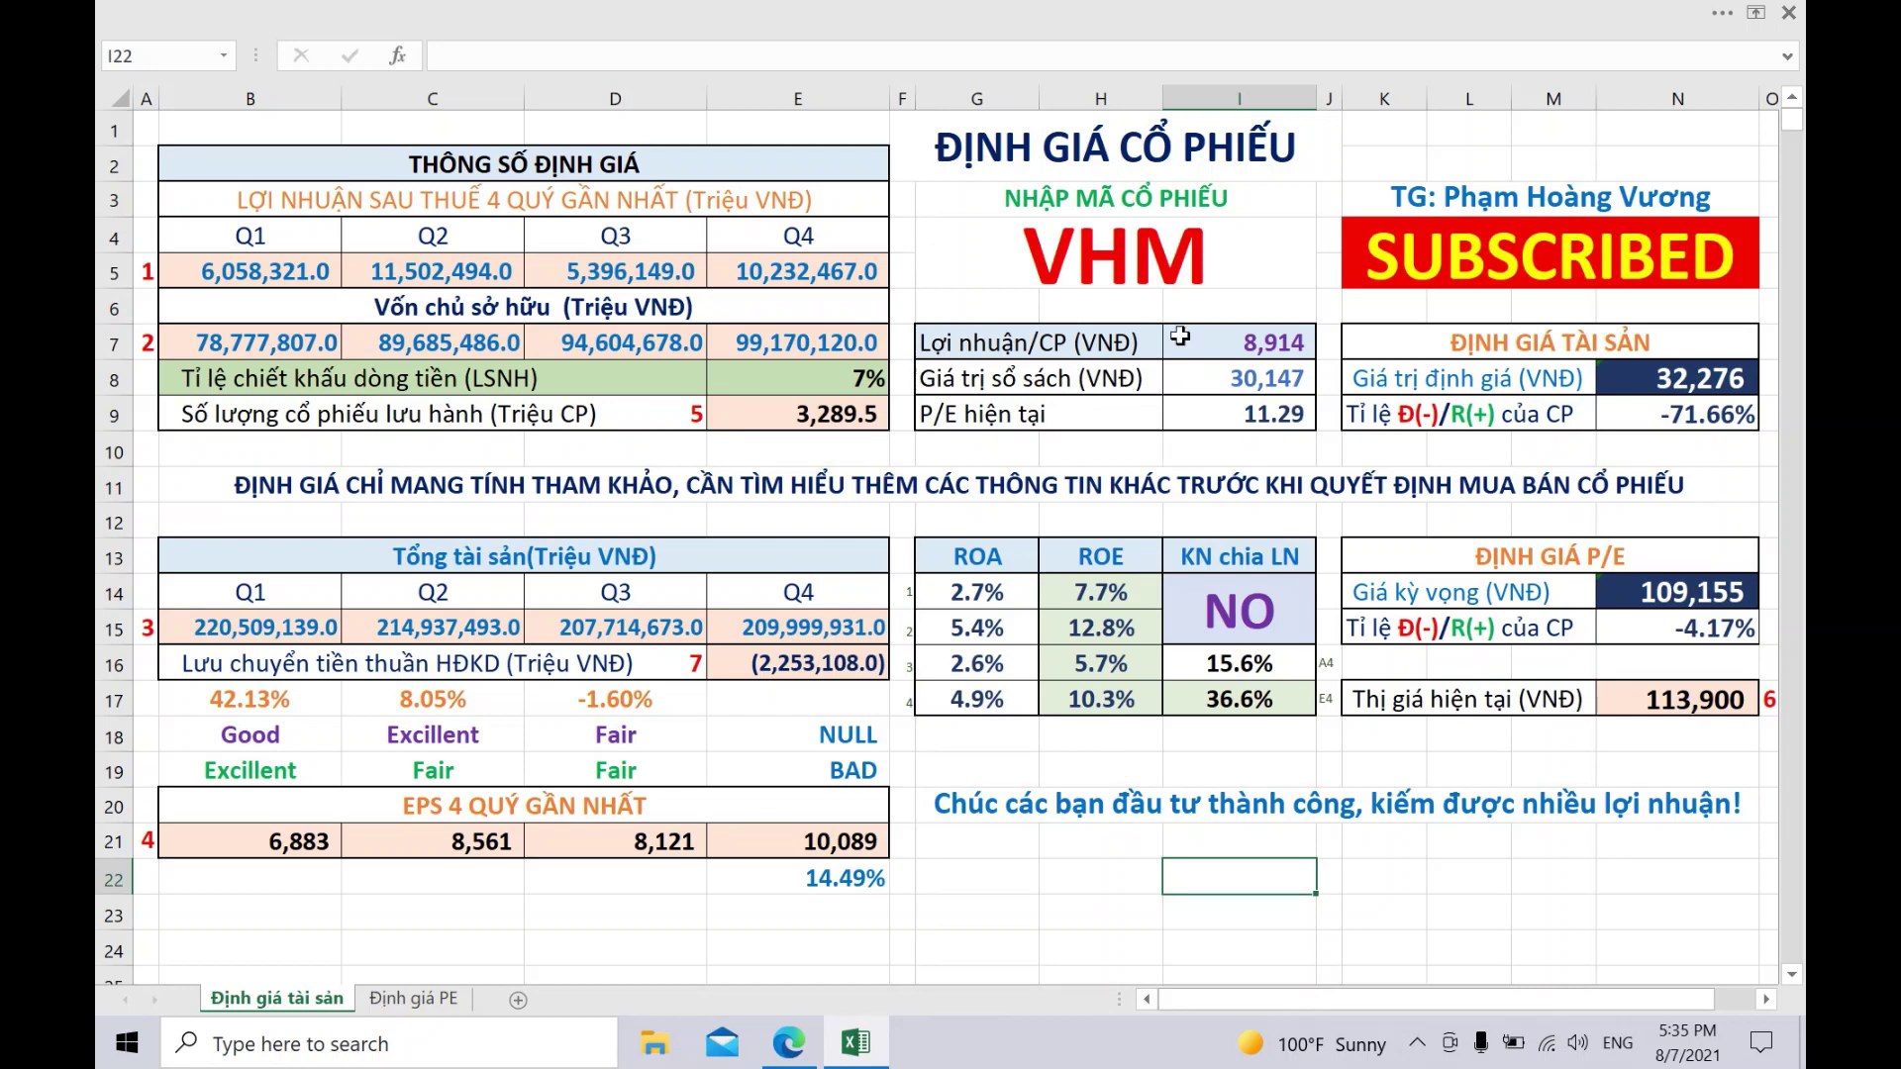
- Change the stock code under "NHẬP MÃ CỔ PHIẾU" in G4 to KPF
click(1135, 244)
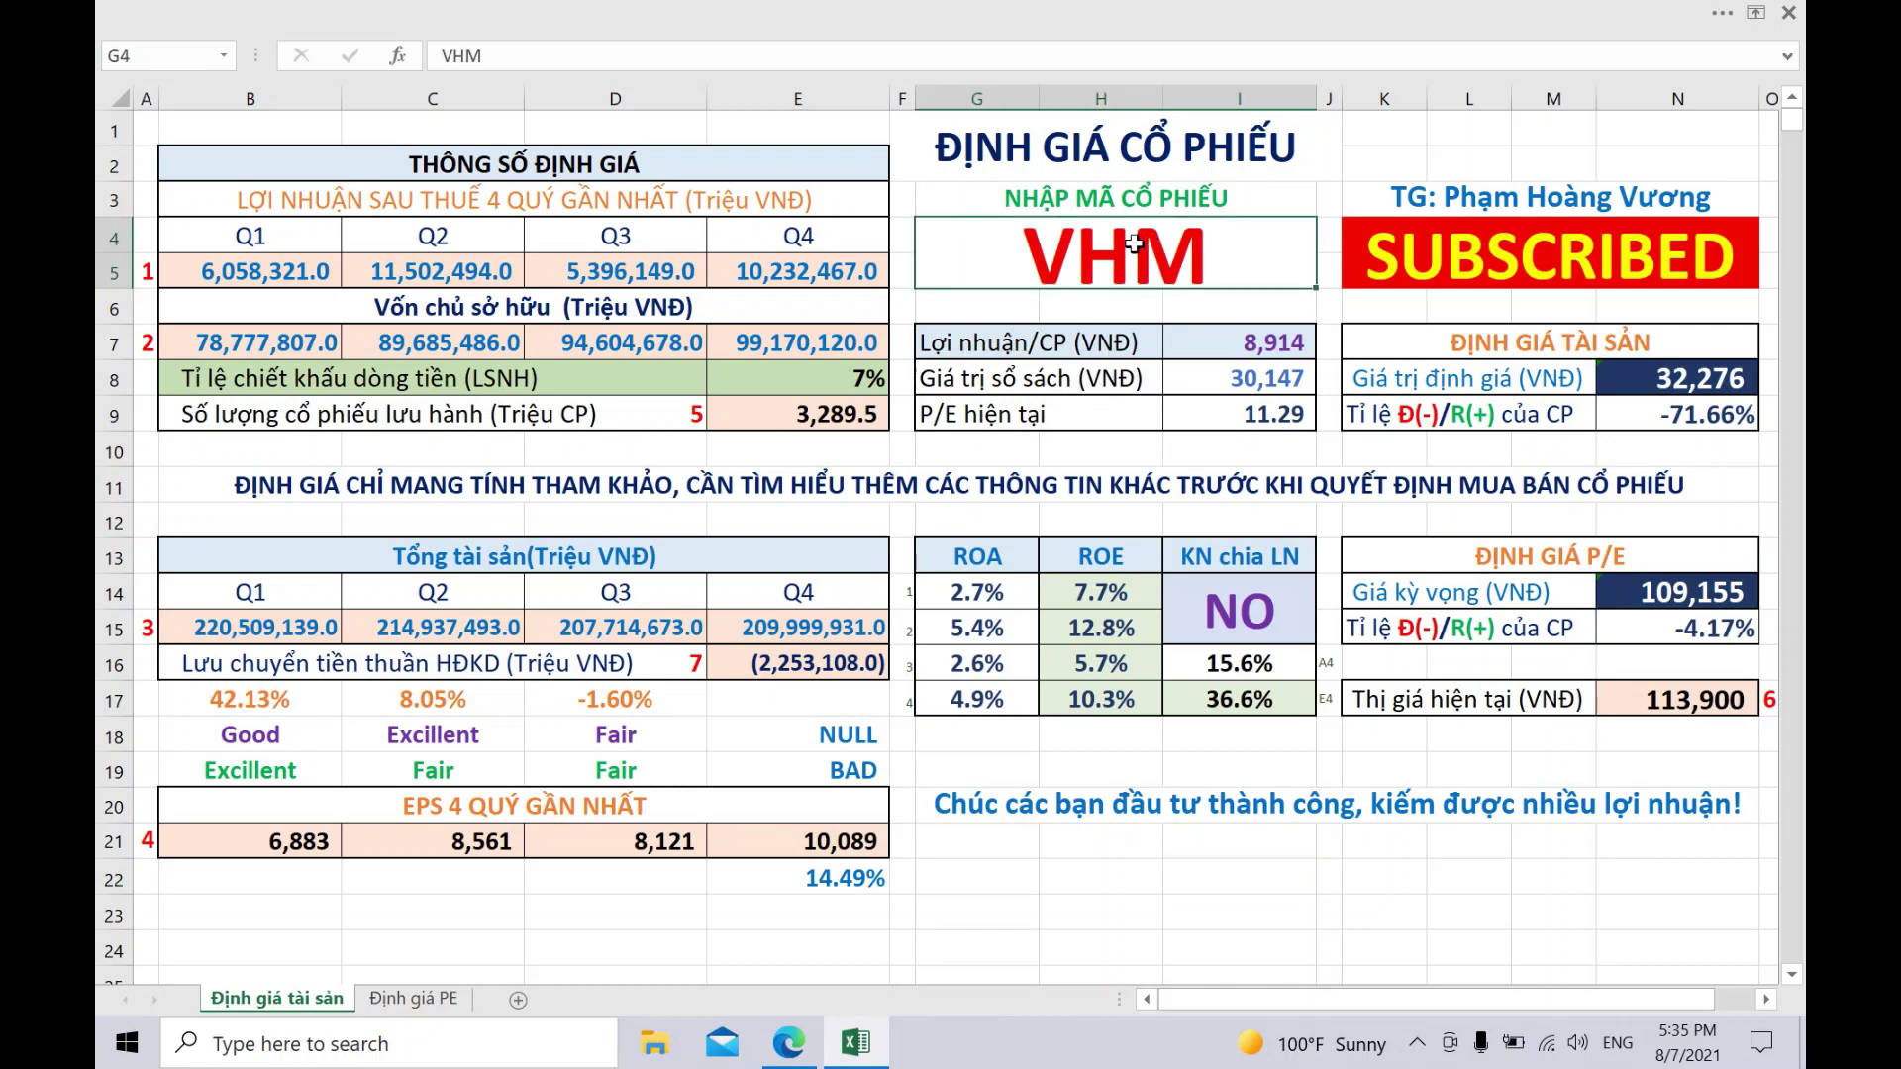
text(K)
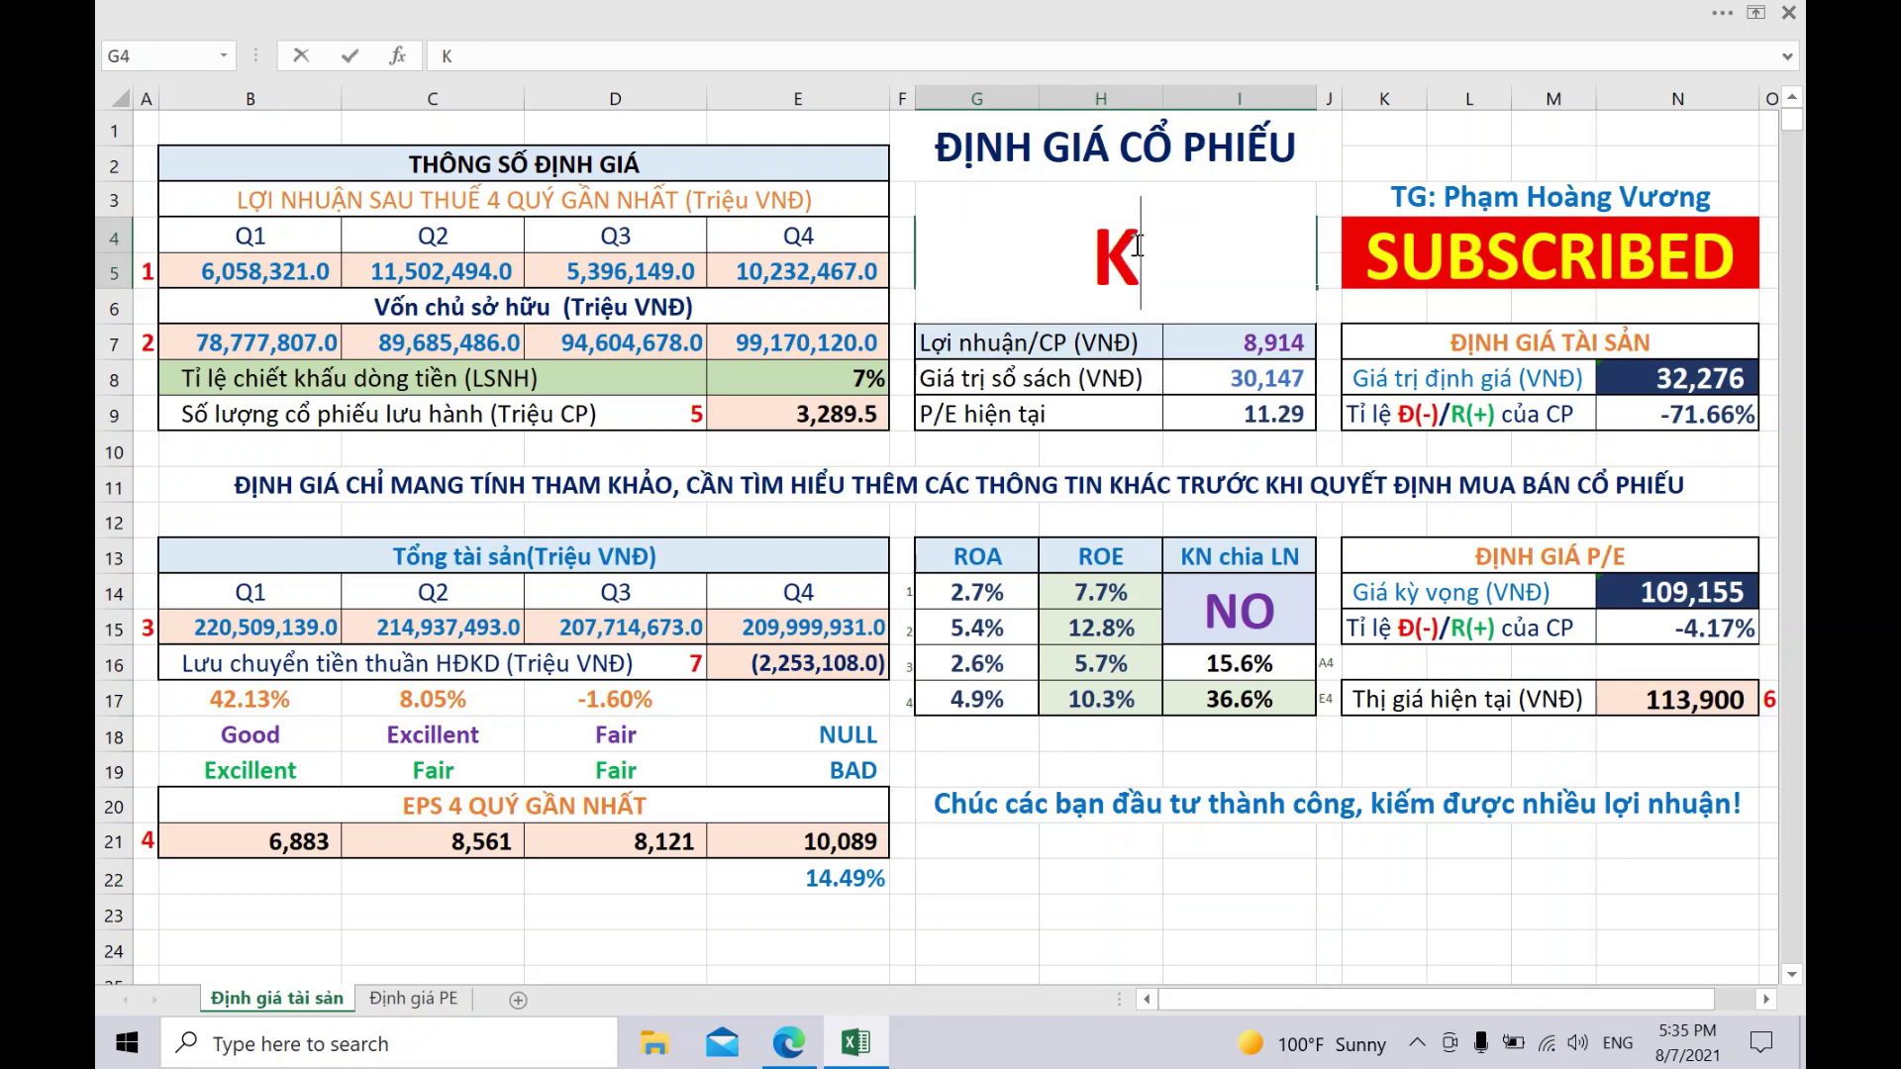
text(PF)
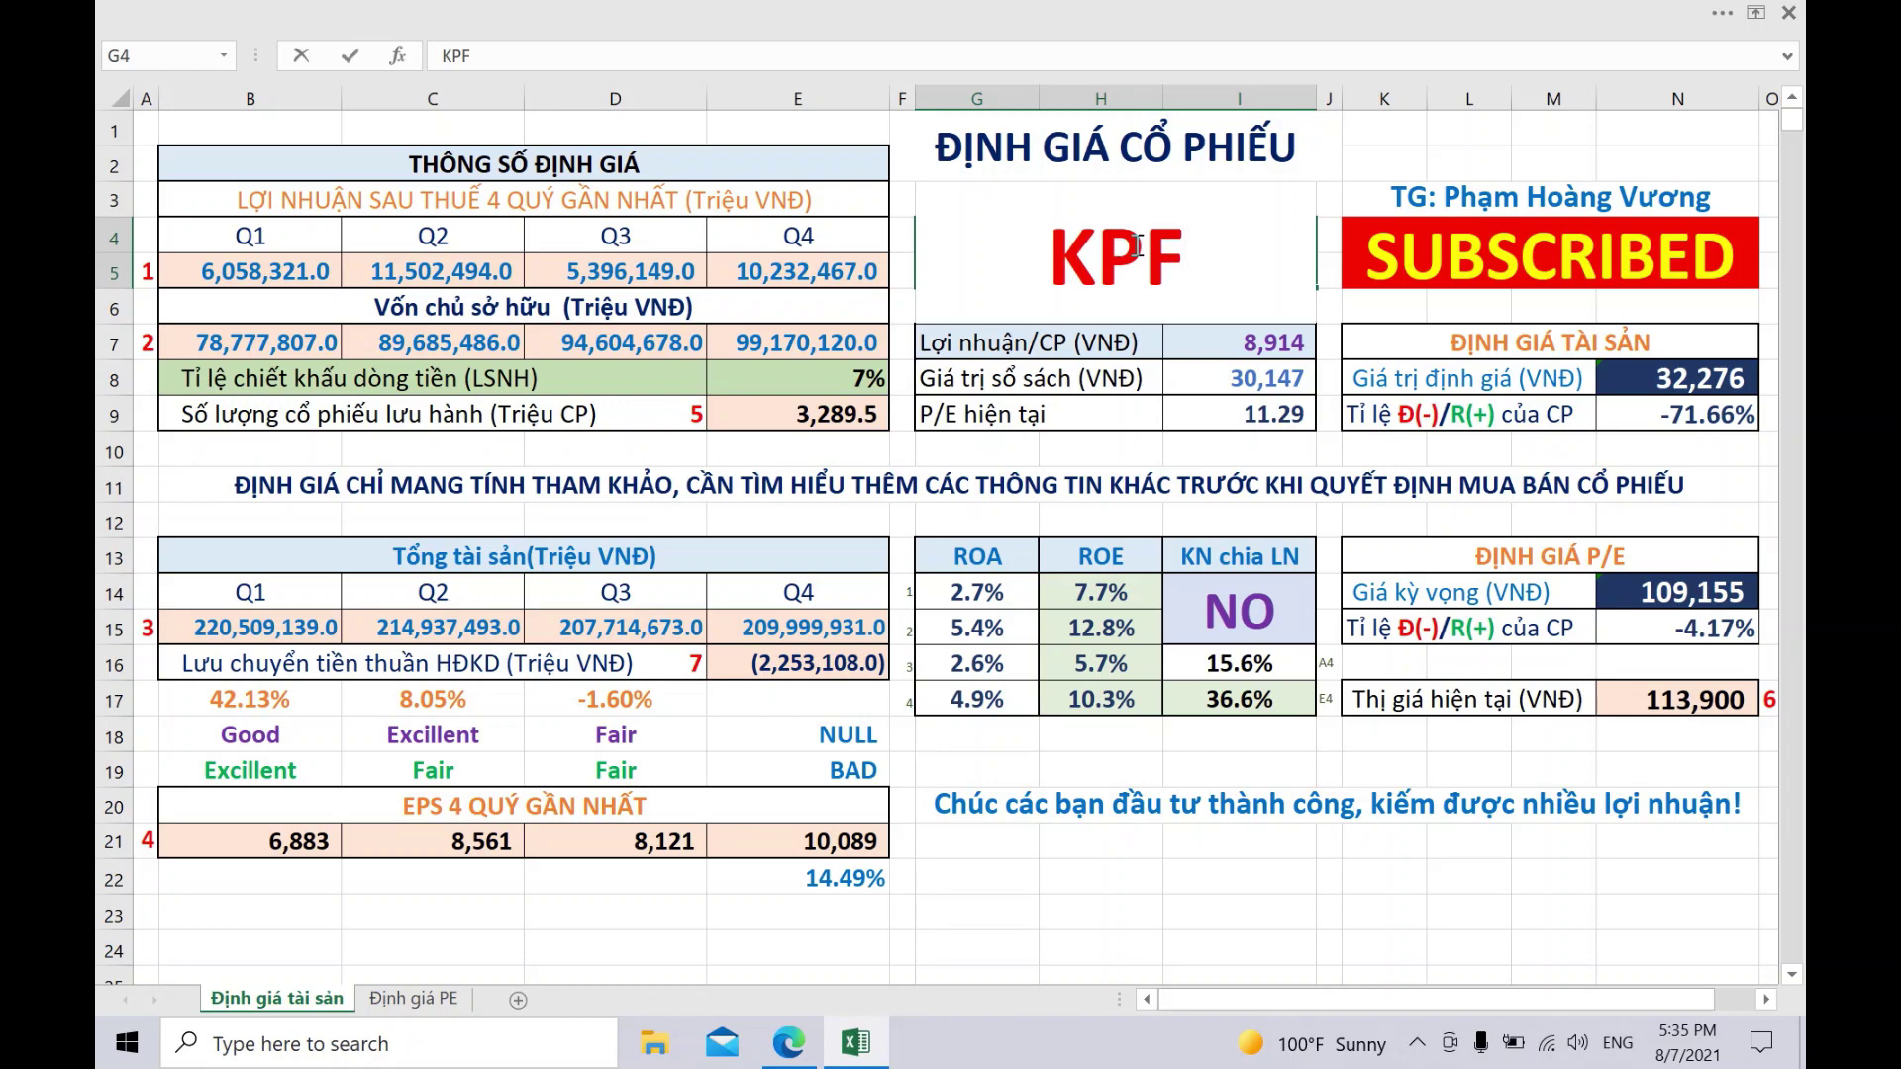
key(Return)
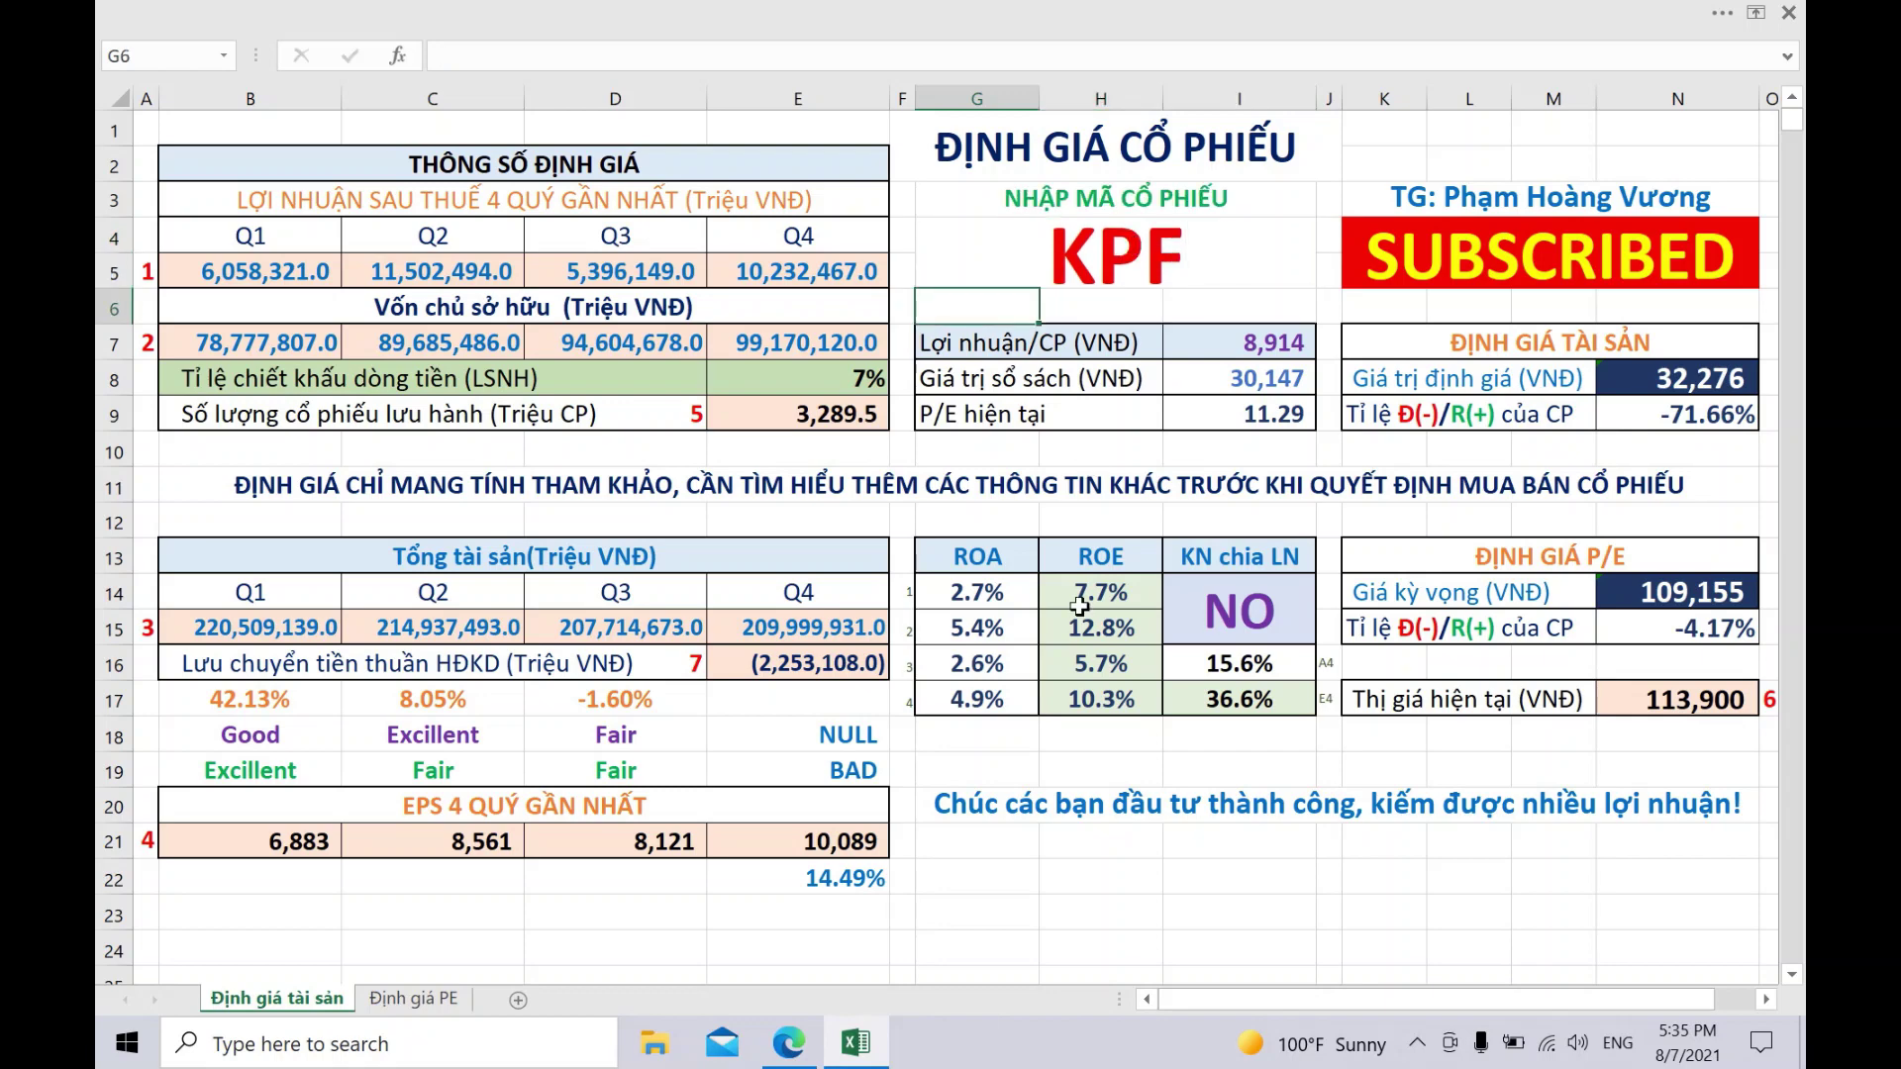
- Switch to Vietstock in Edge and look up the stock code KPF to open that company's page
click(789, 1050)
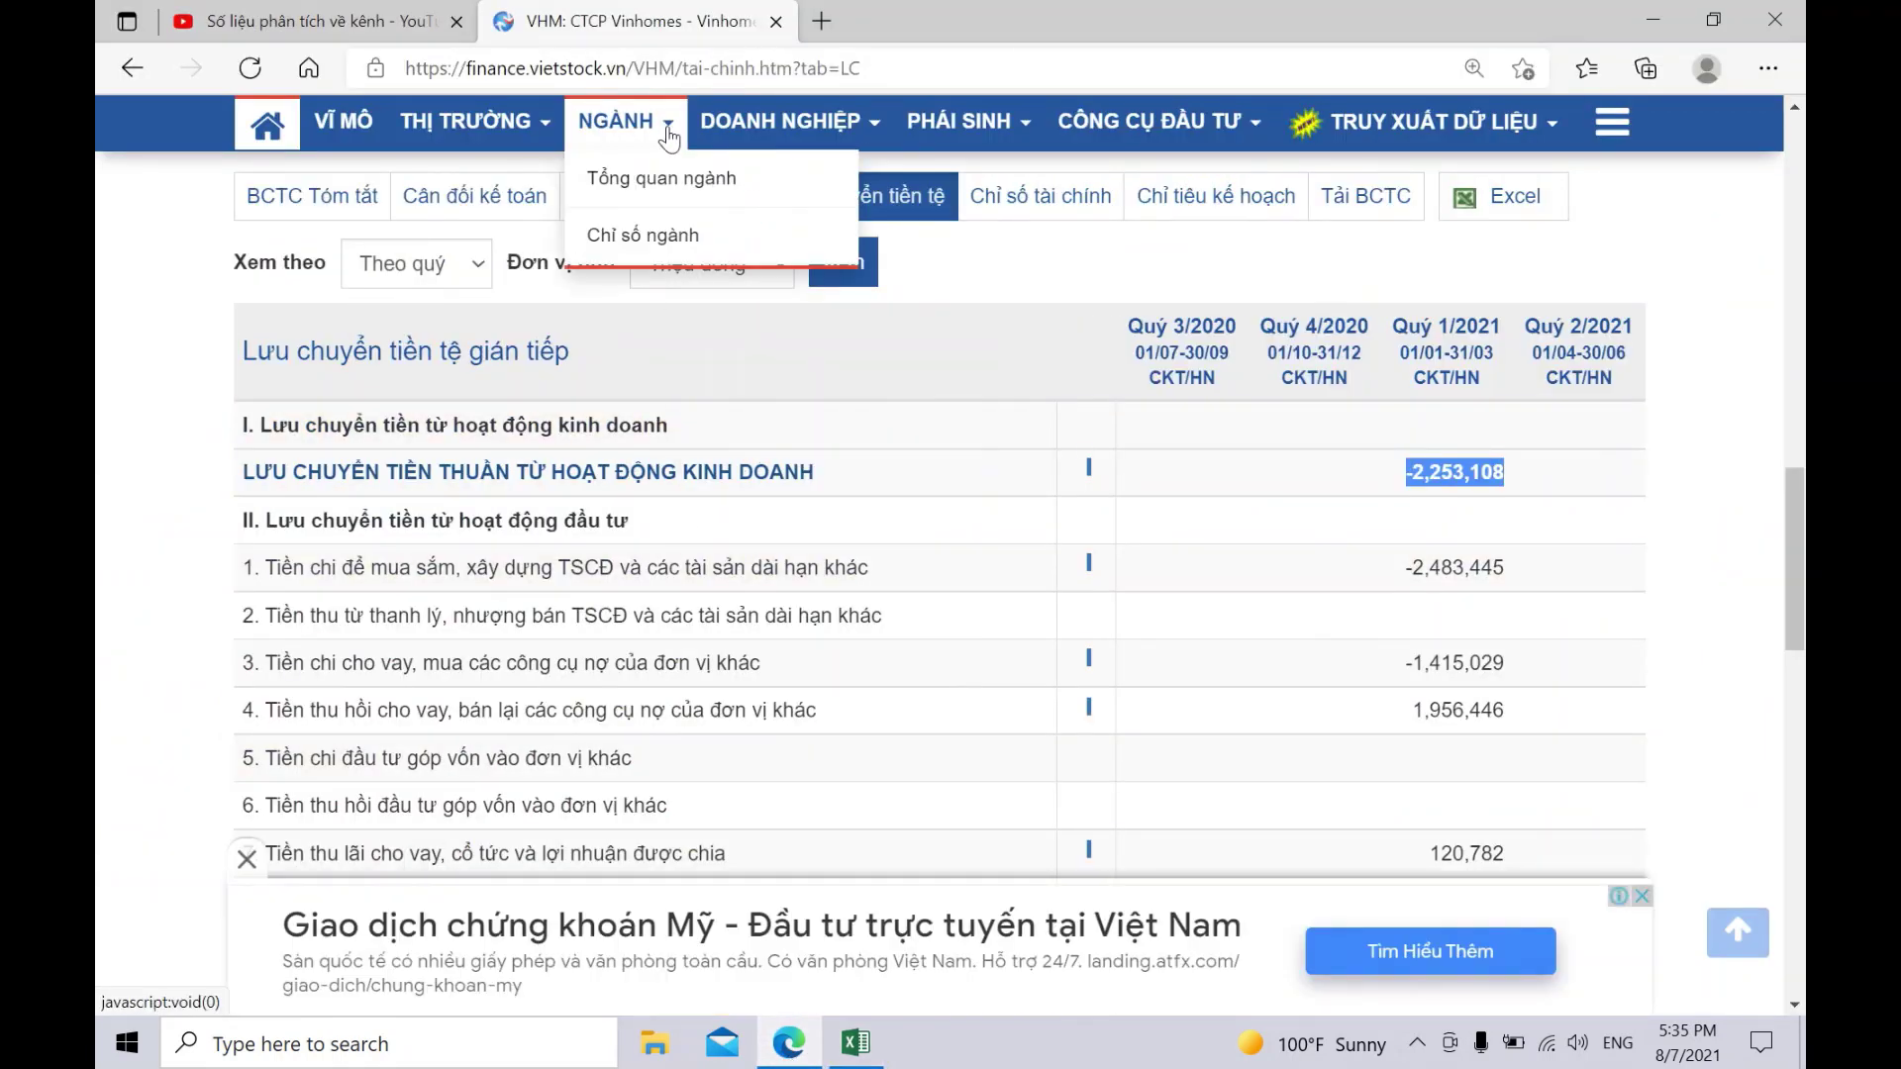
scroll(872, 542, up, 6)
scroll(879, 539, up, 10)
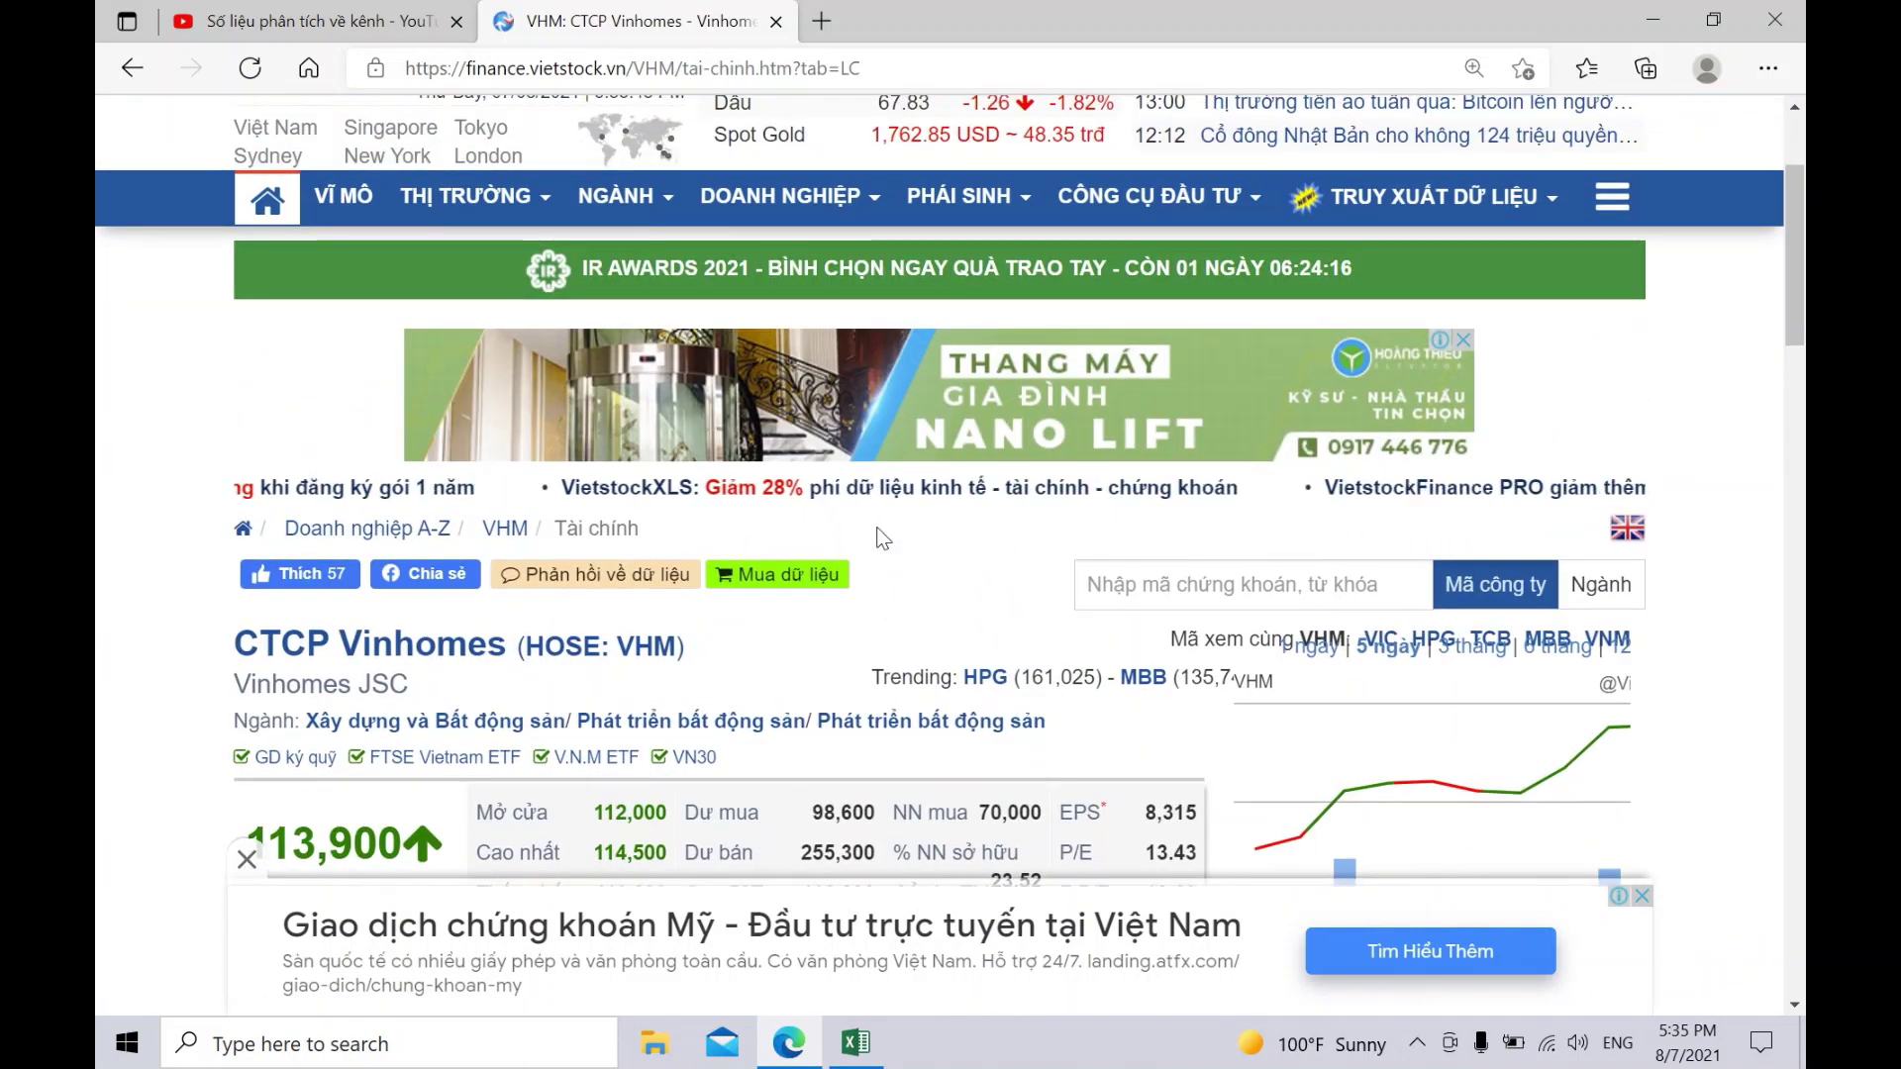
scroll(879, 539, down, 4)
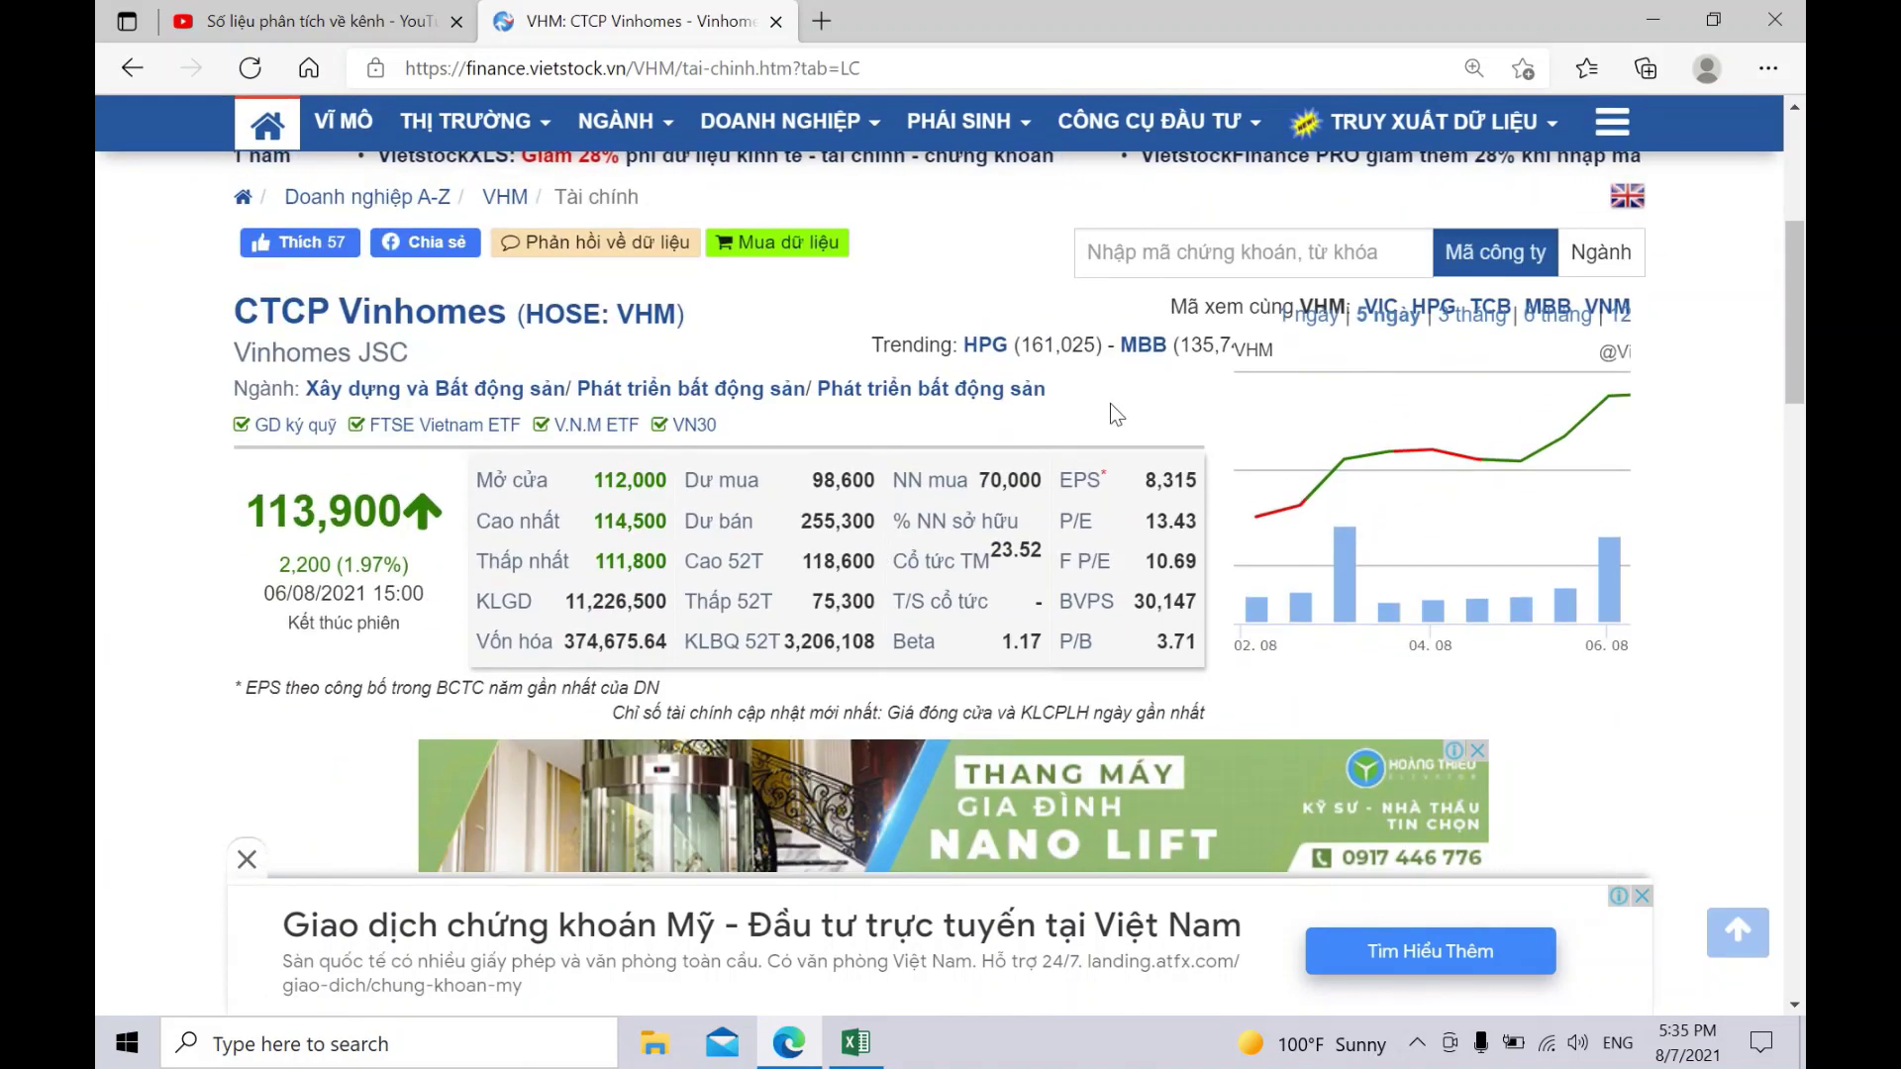
click(1133, 262)
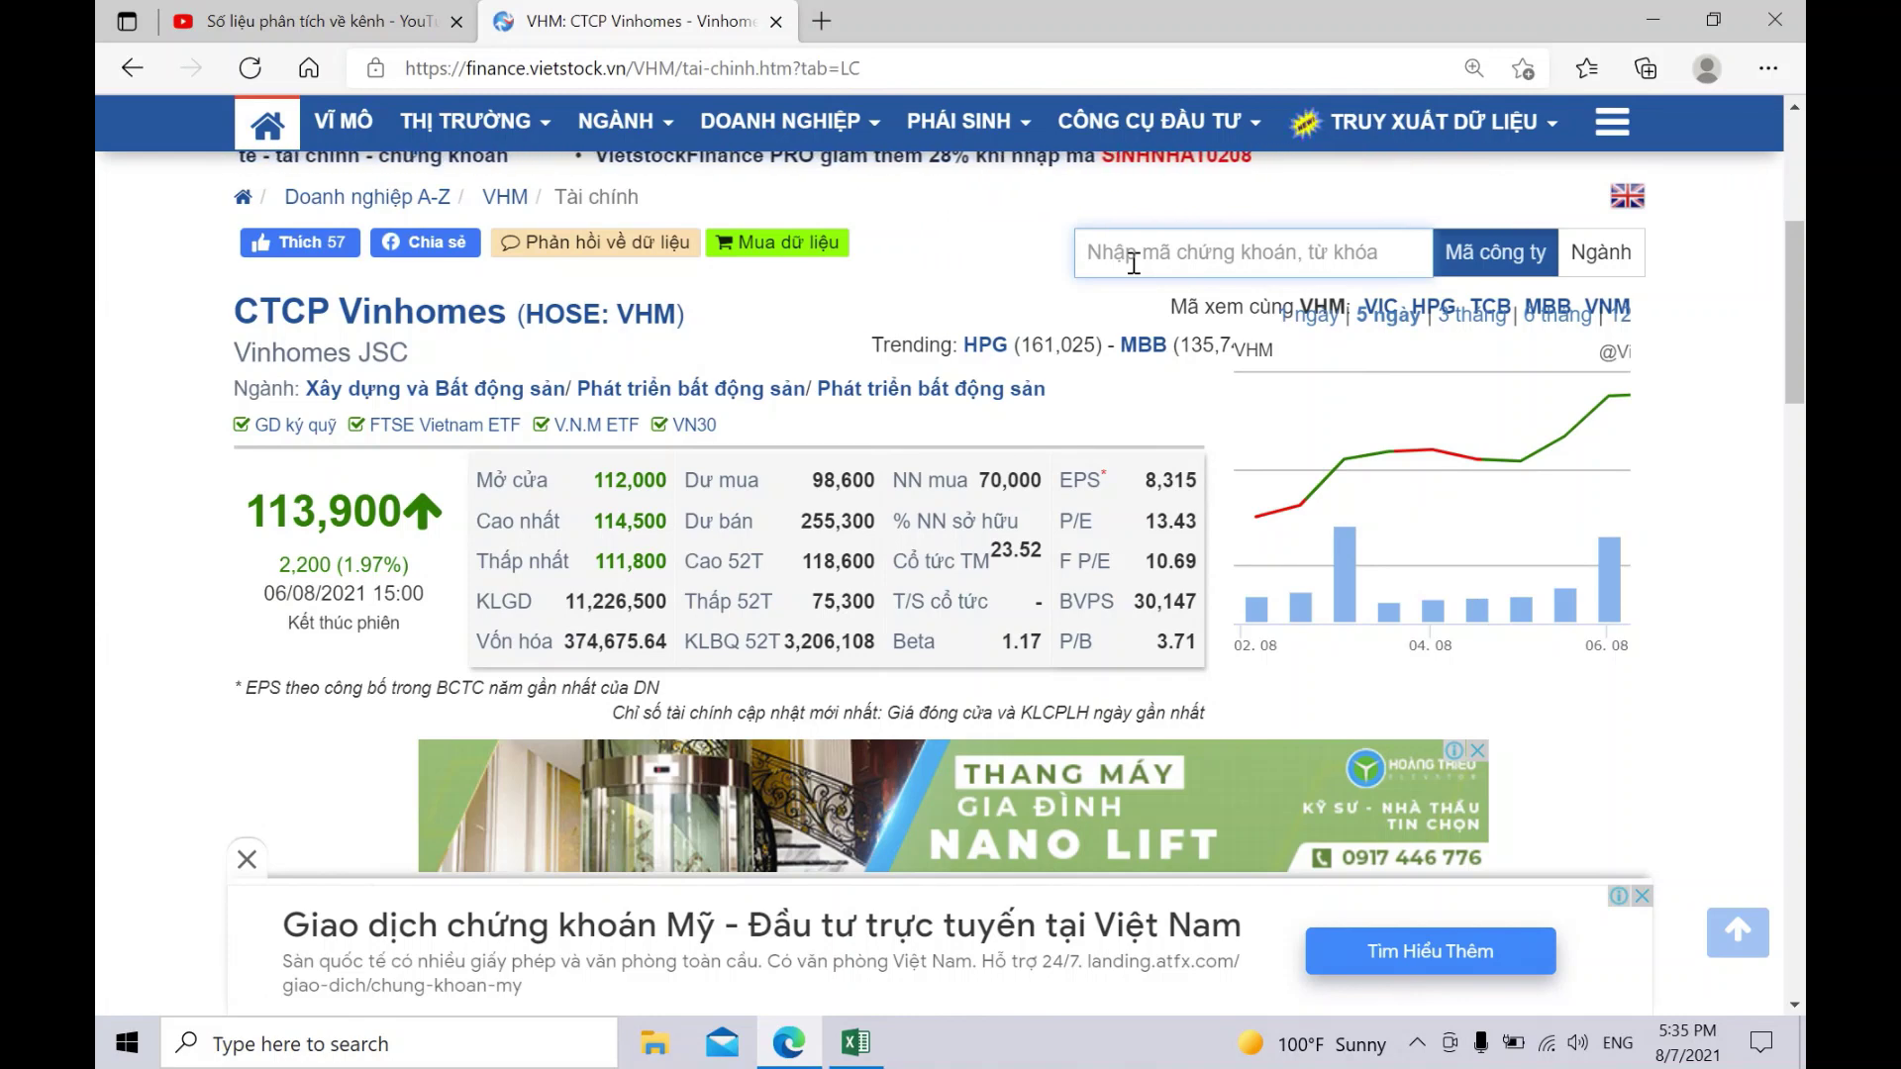
text(kAC)
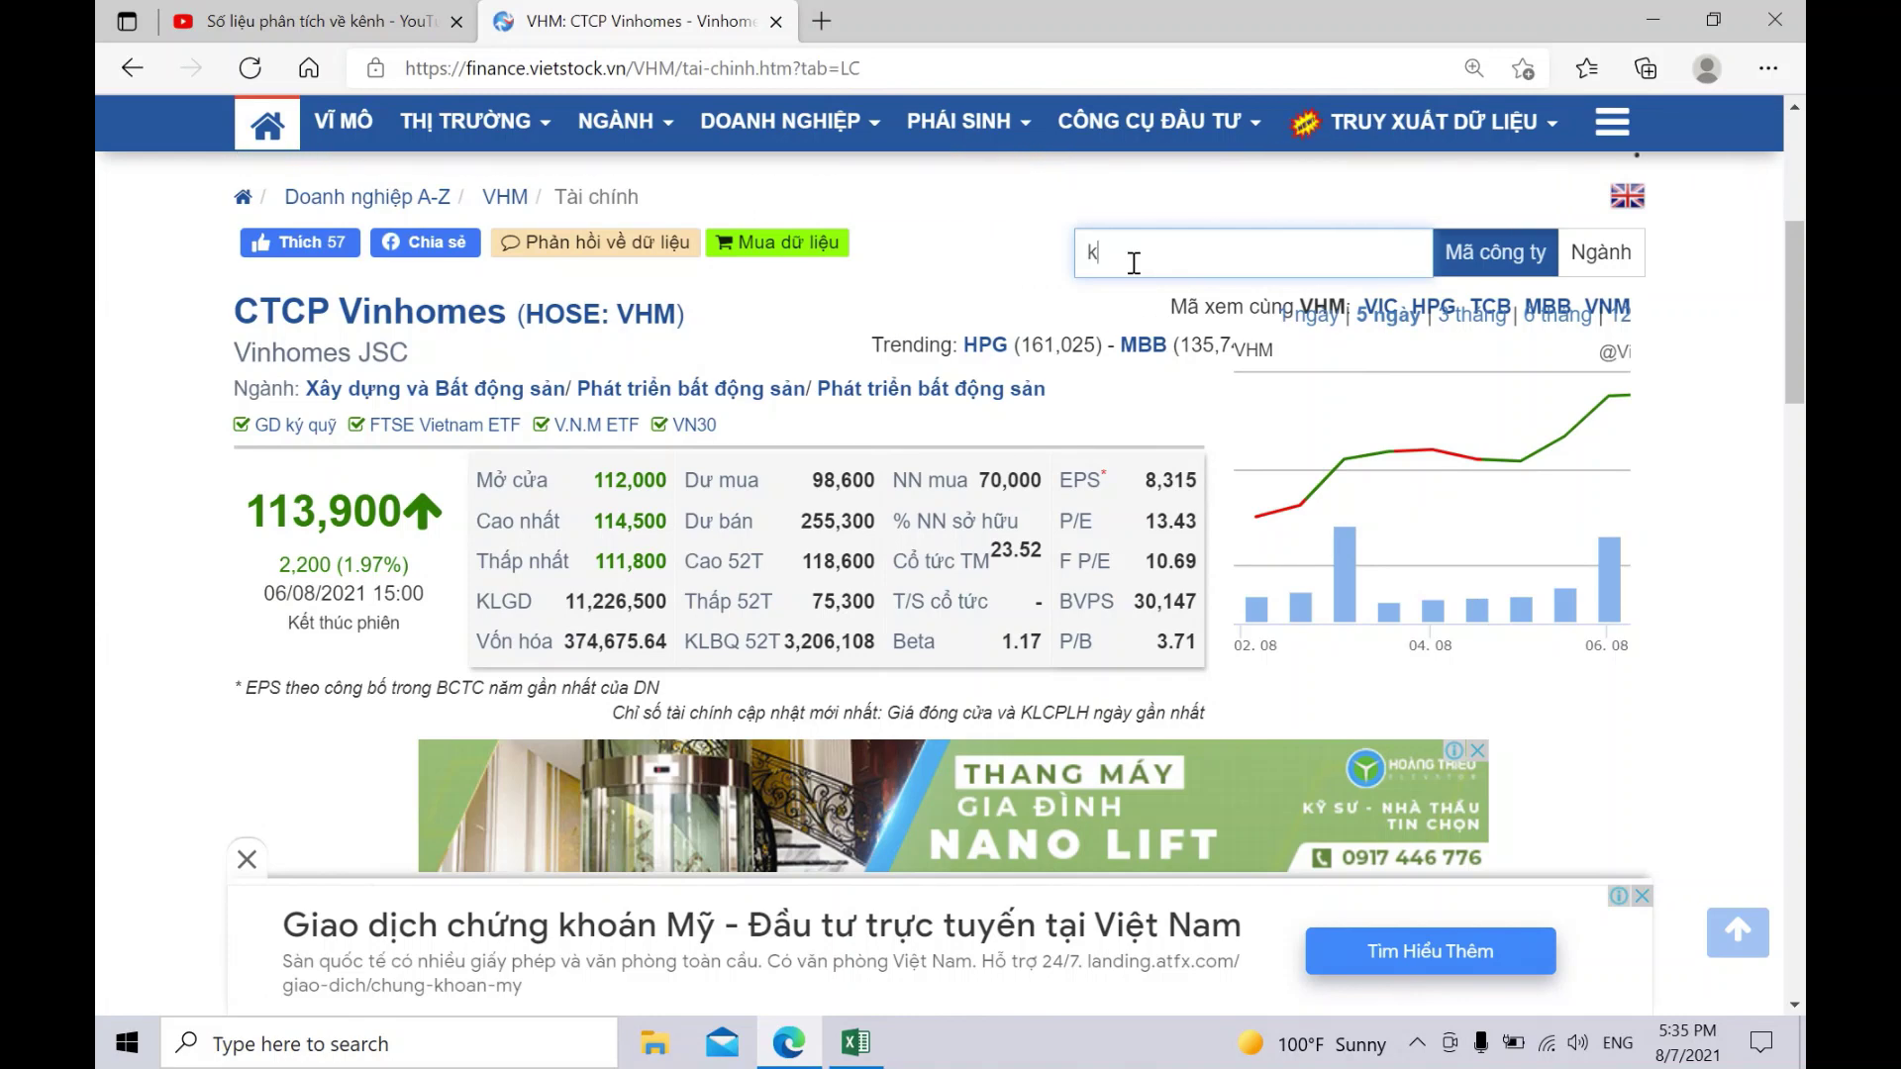
key(BackSpace)
key(BackSpace)
text(pf)
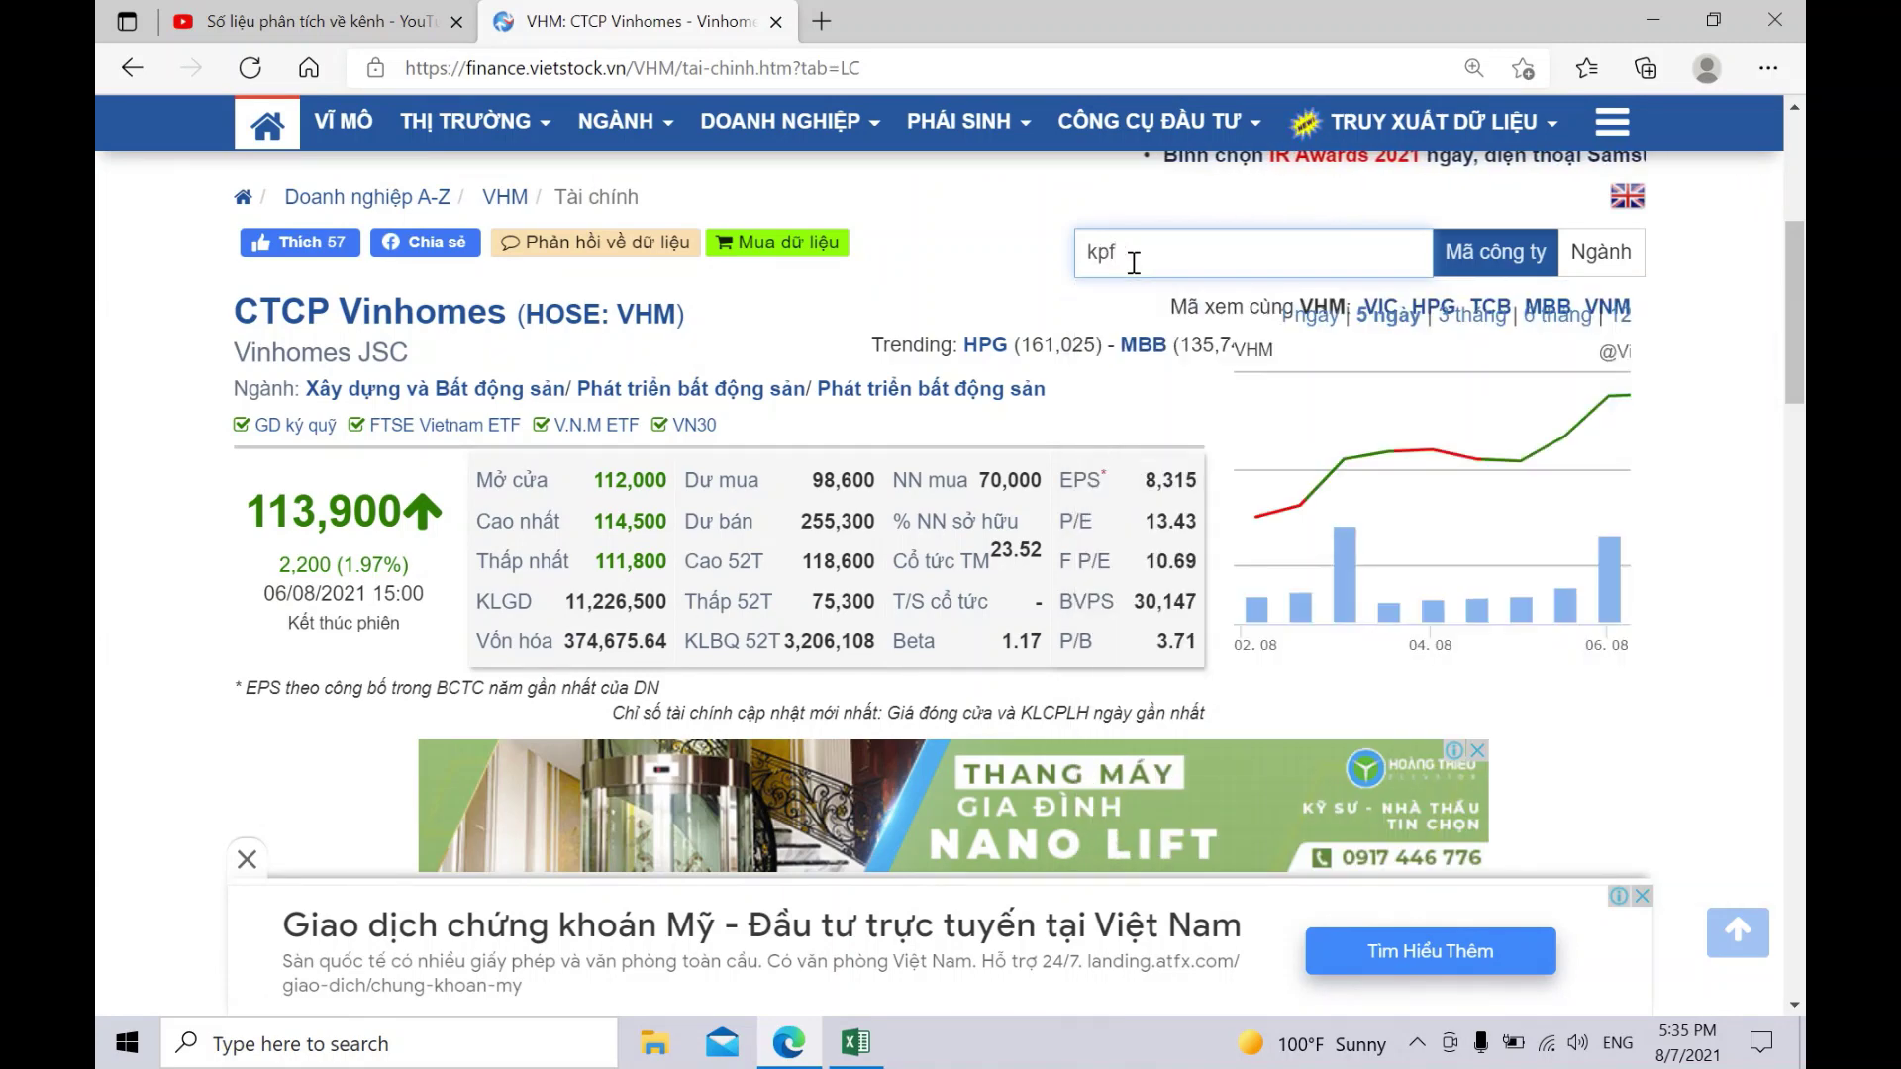
key(Return)
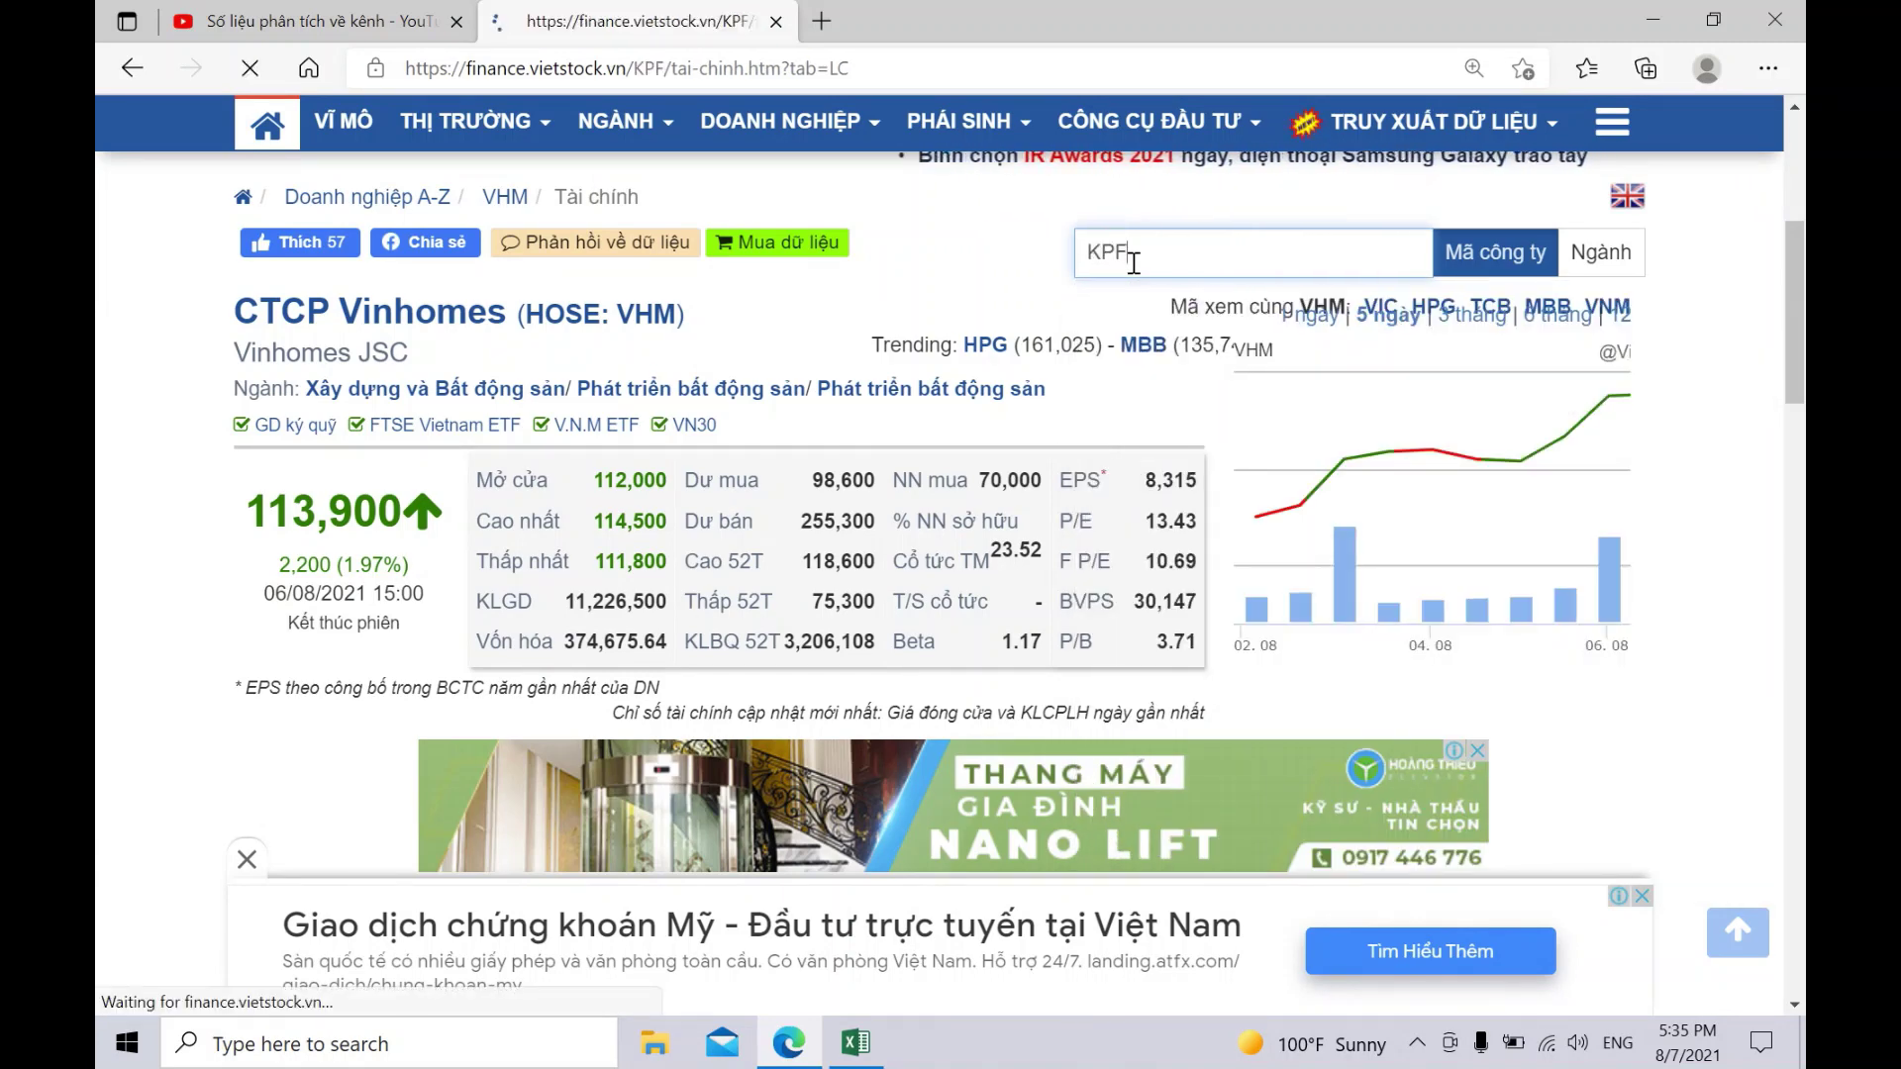
- Copy KPF's four quarterly parent-company net profits (LNST của CĐ cty mẹ), -1,390, 24,109, 3,225 and 41,550, into B5:E5 of the Excel sheet, keeping the cell formatting
mouse_move(849, 317)
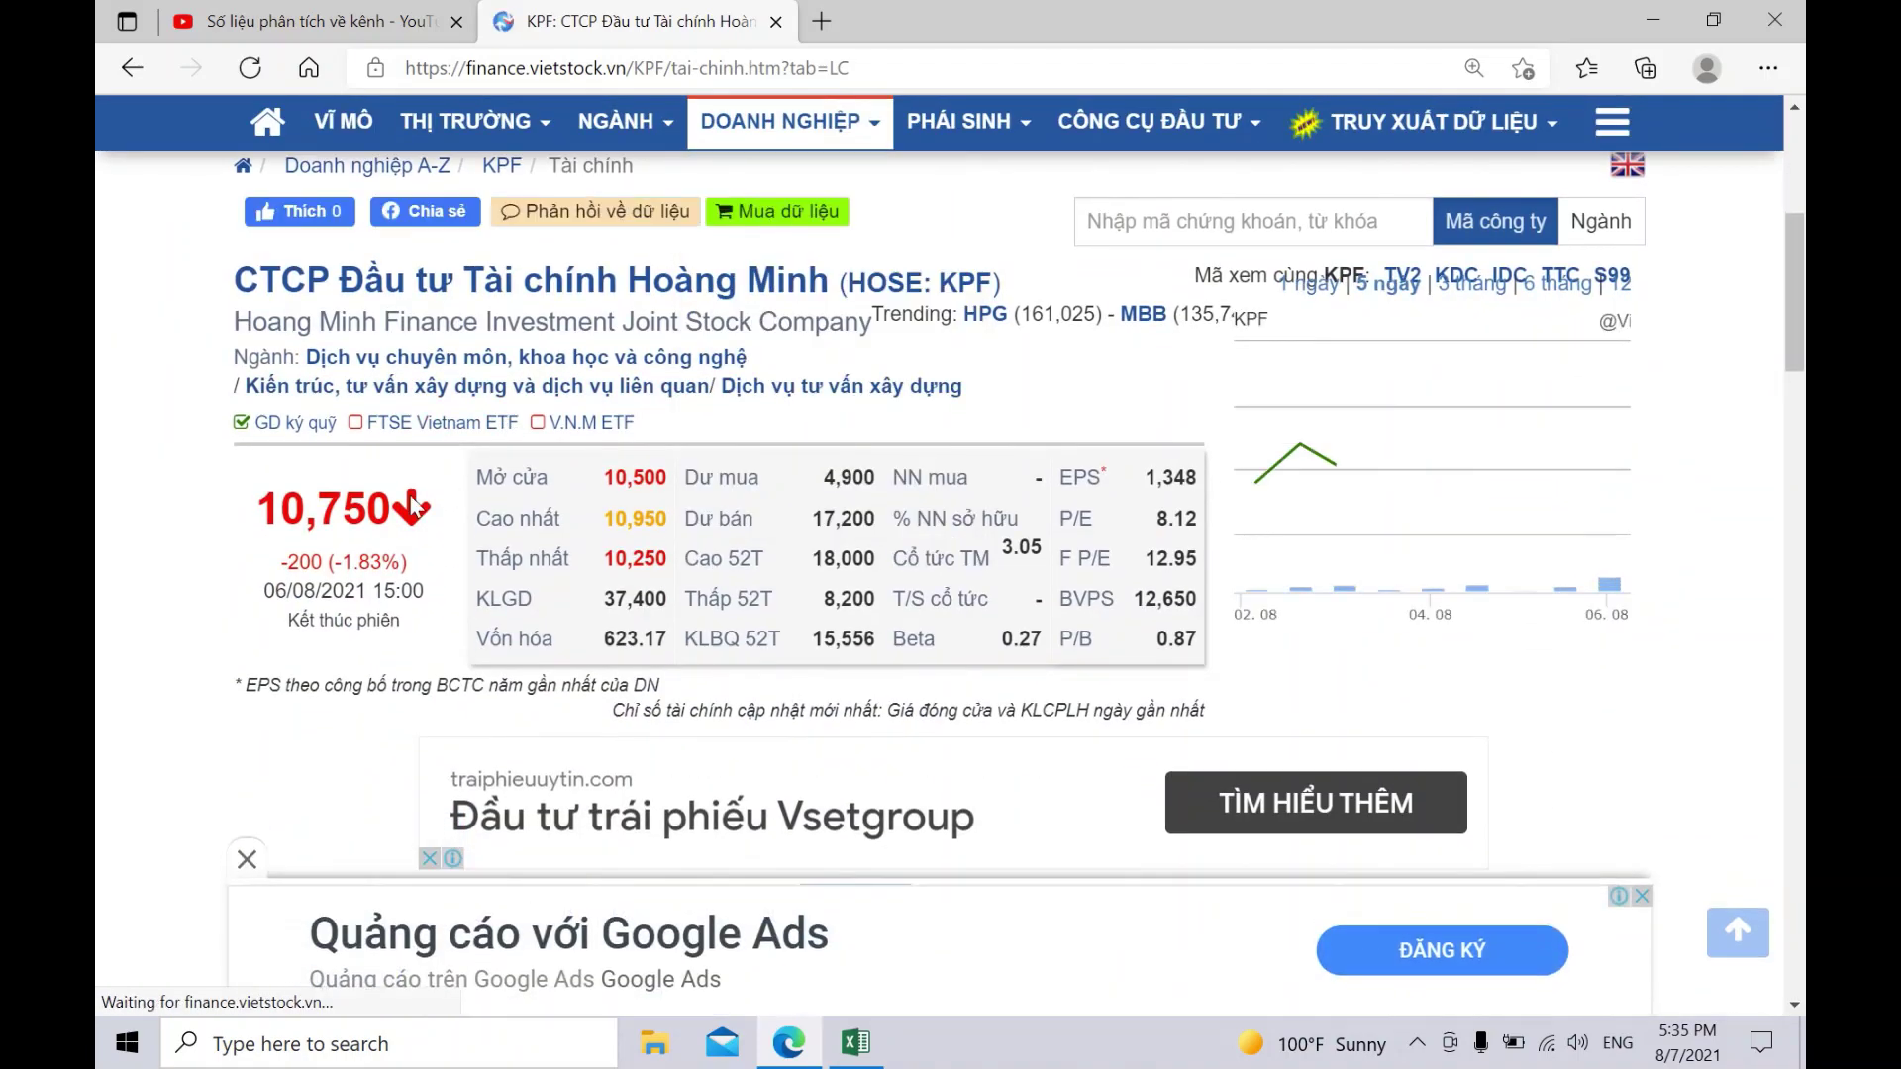
scroll(386, 525, down, 5)
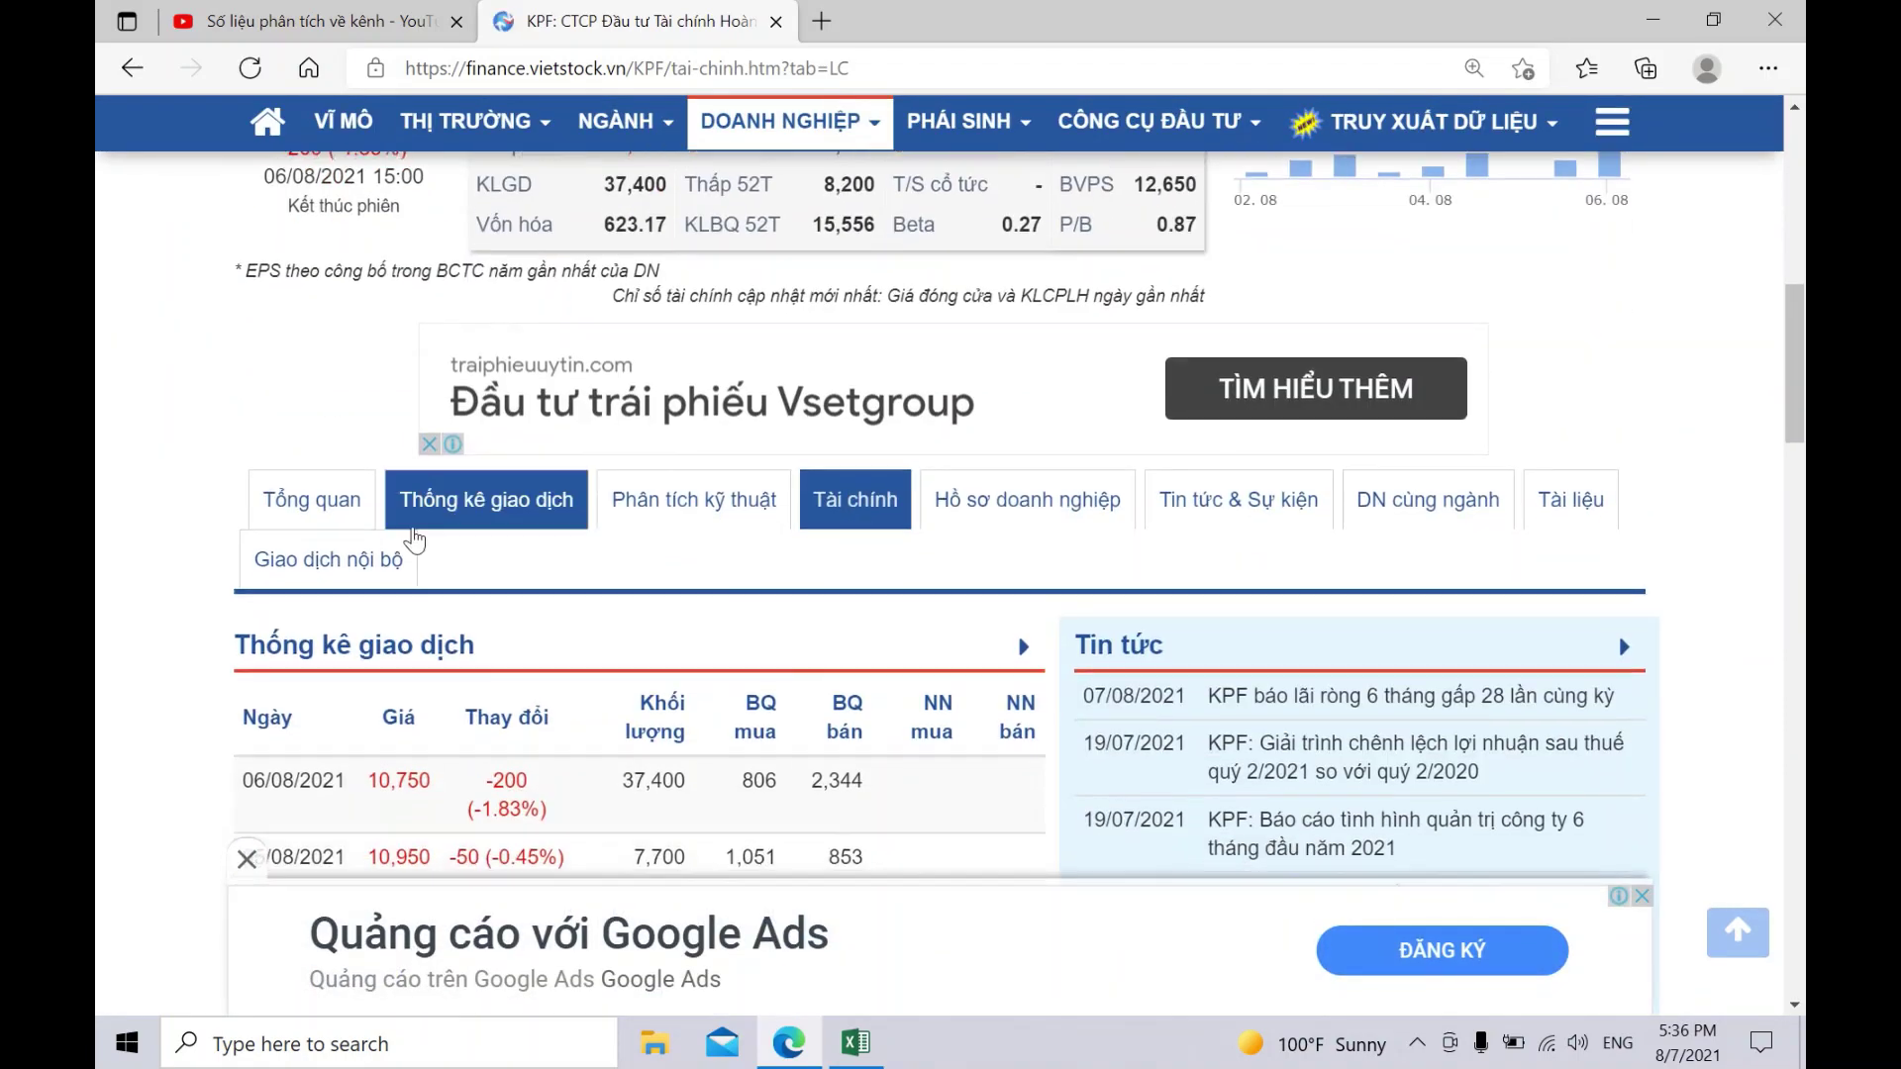
scroll(871, 671, down, 4)
scroll(871, 671, down, 7)
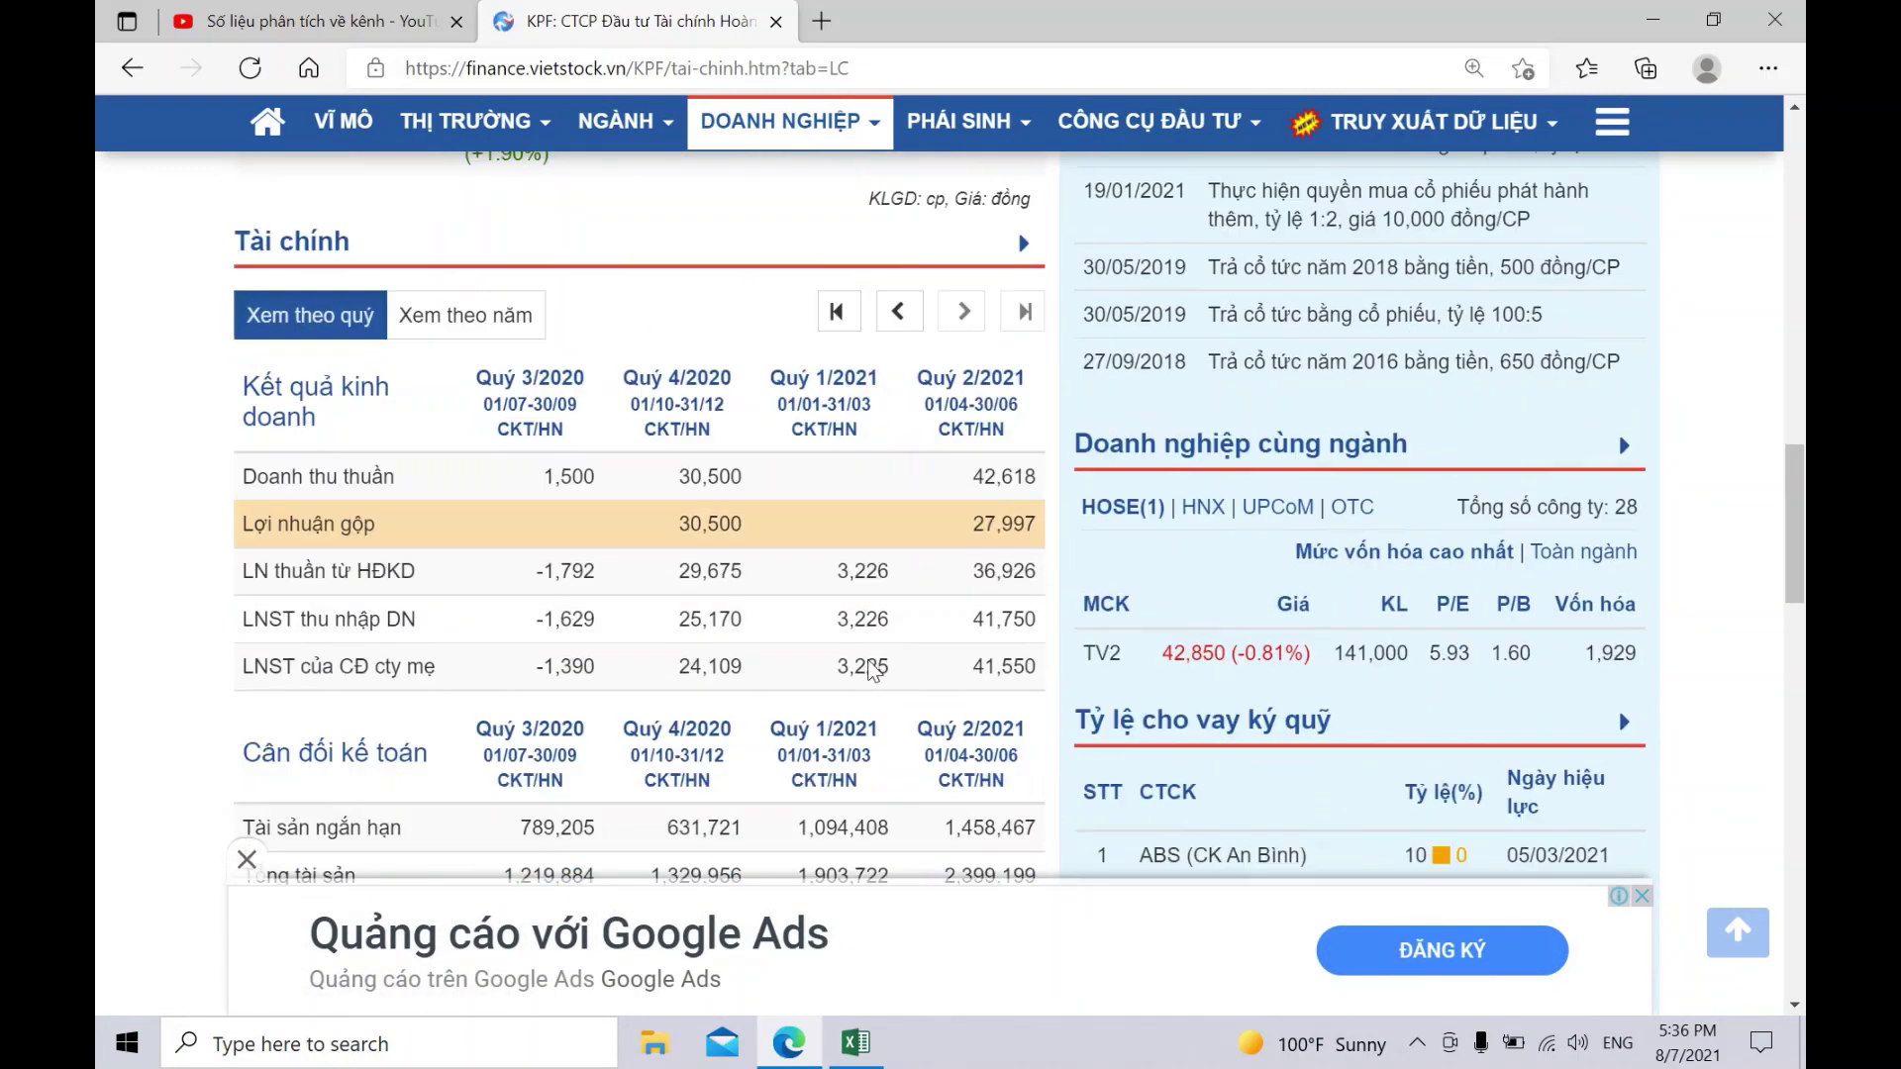
scroll(870, 660, down, 1)
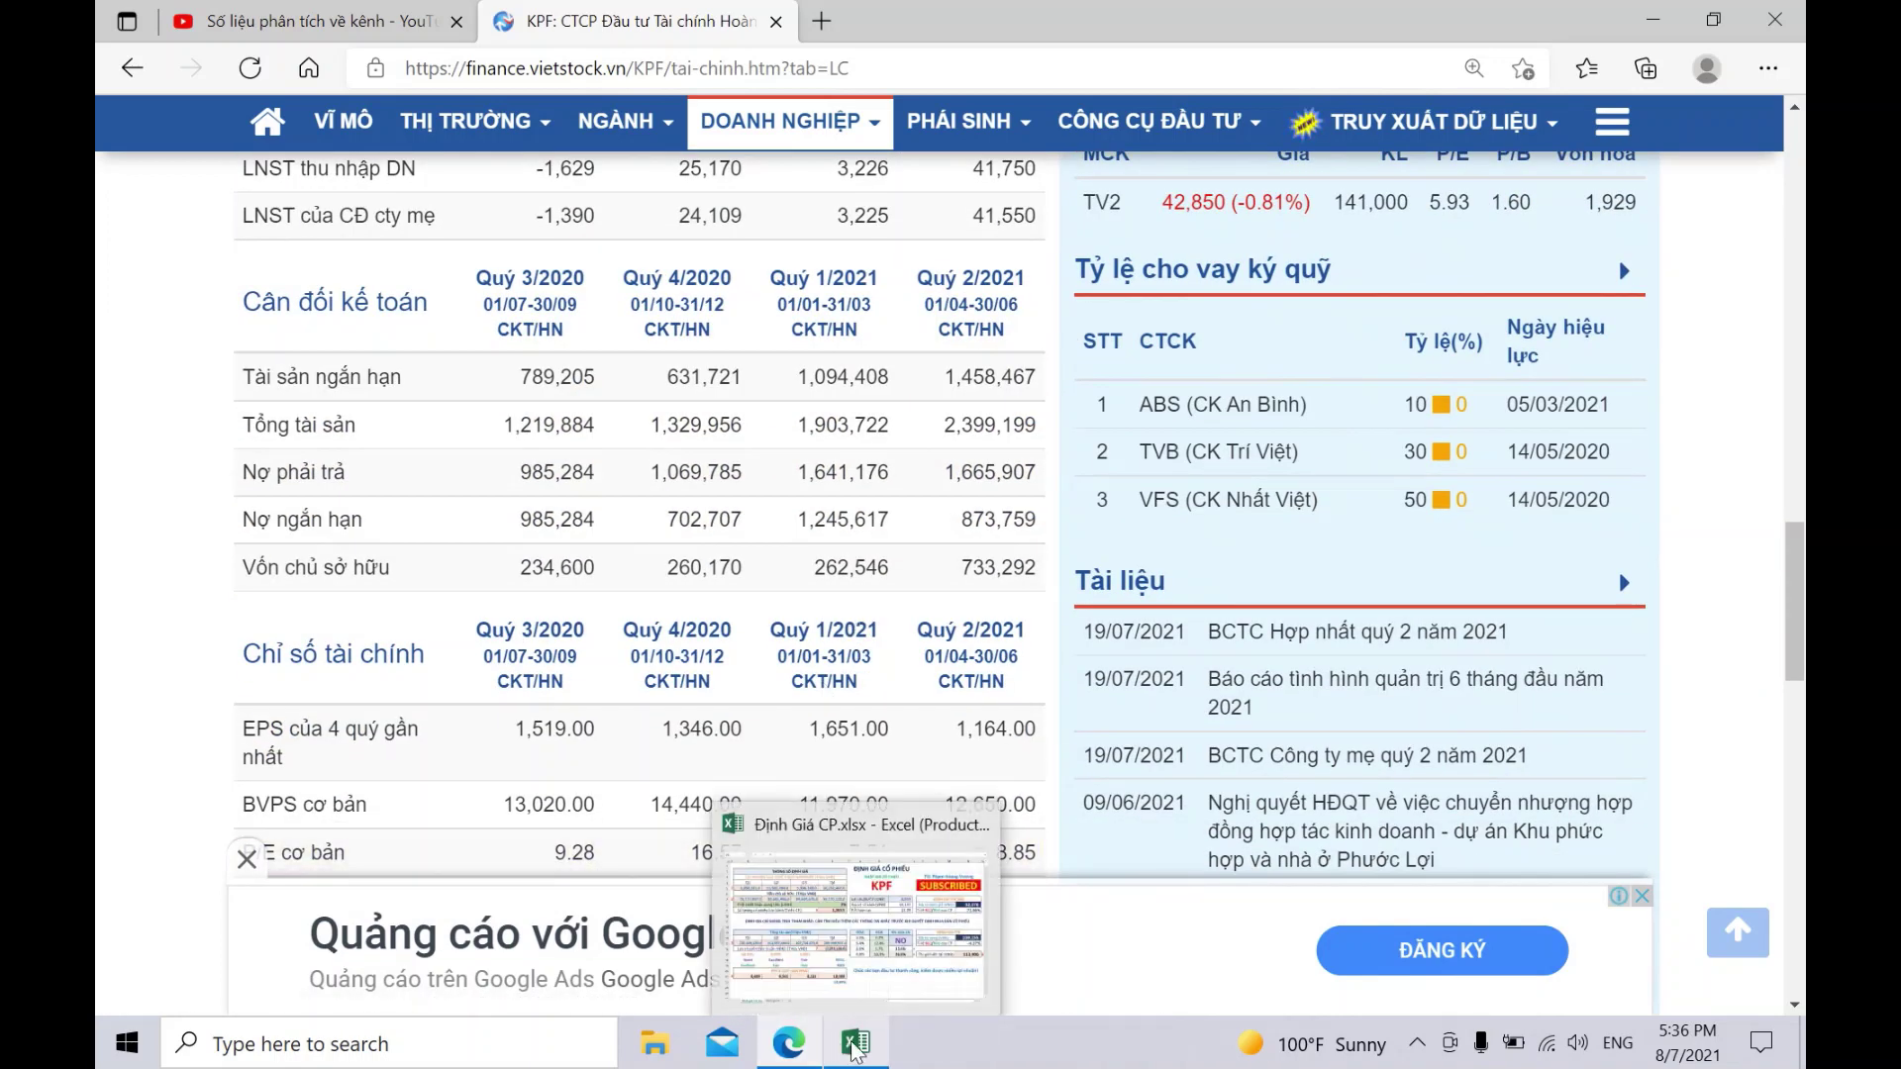
click(875, 1035)
click(789, 1041)
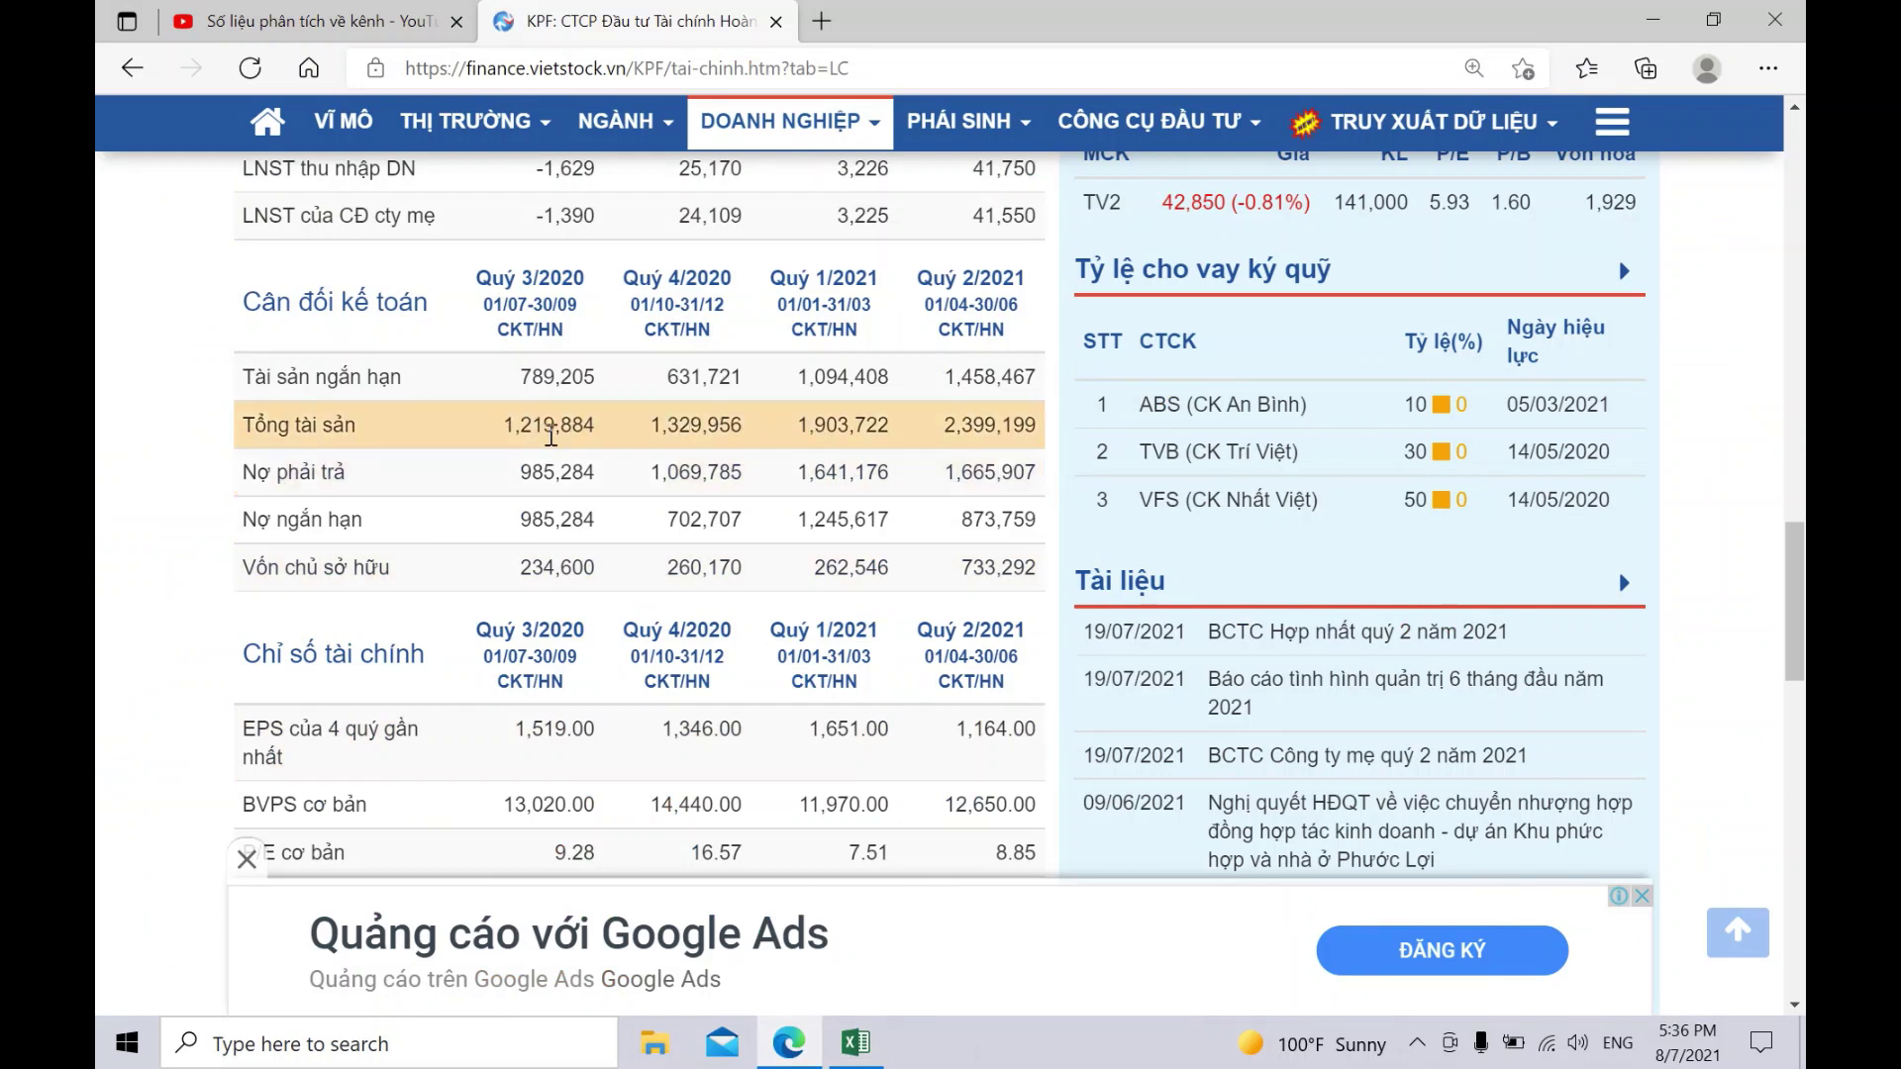
drag(522, 235, 1030, 211)
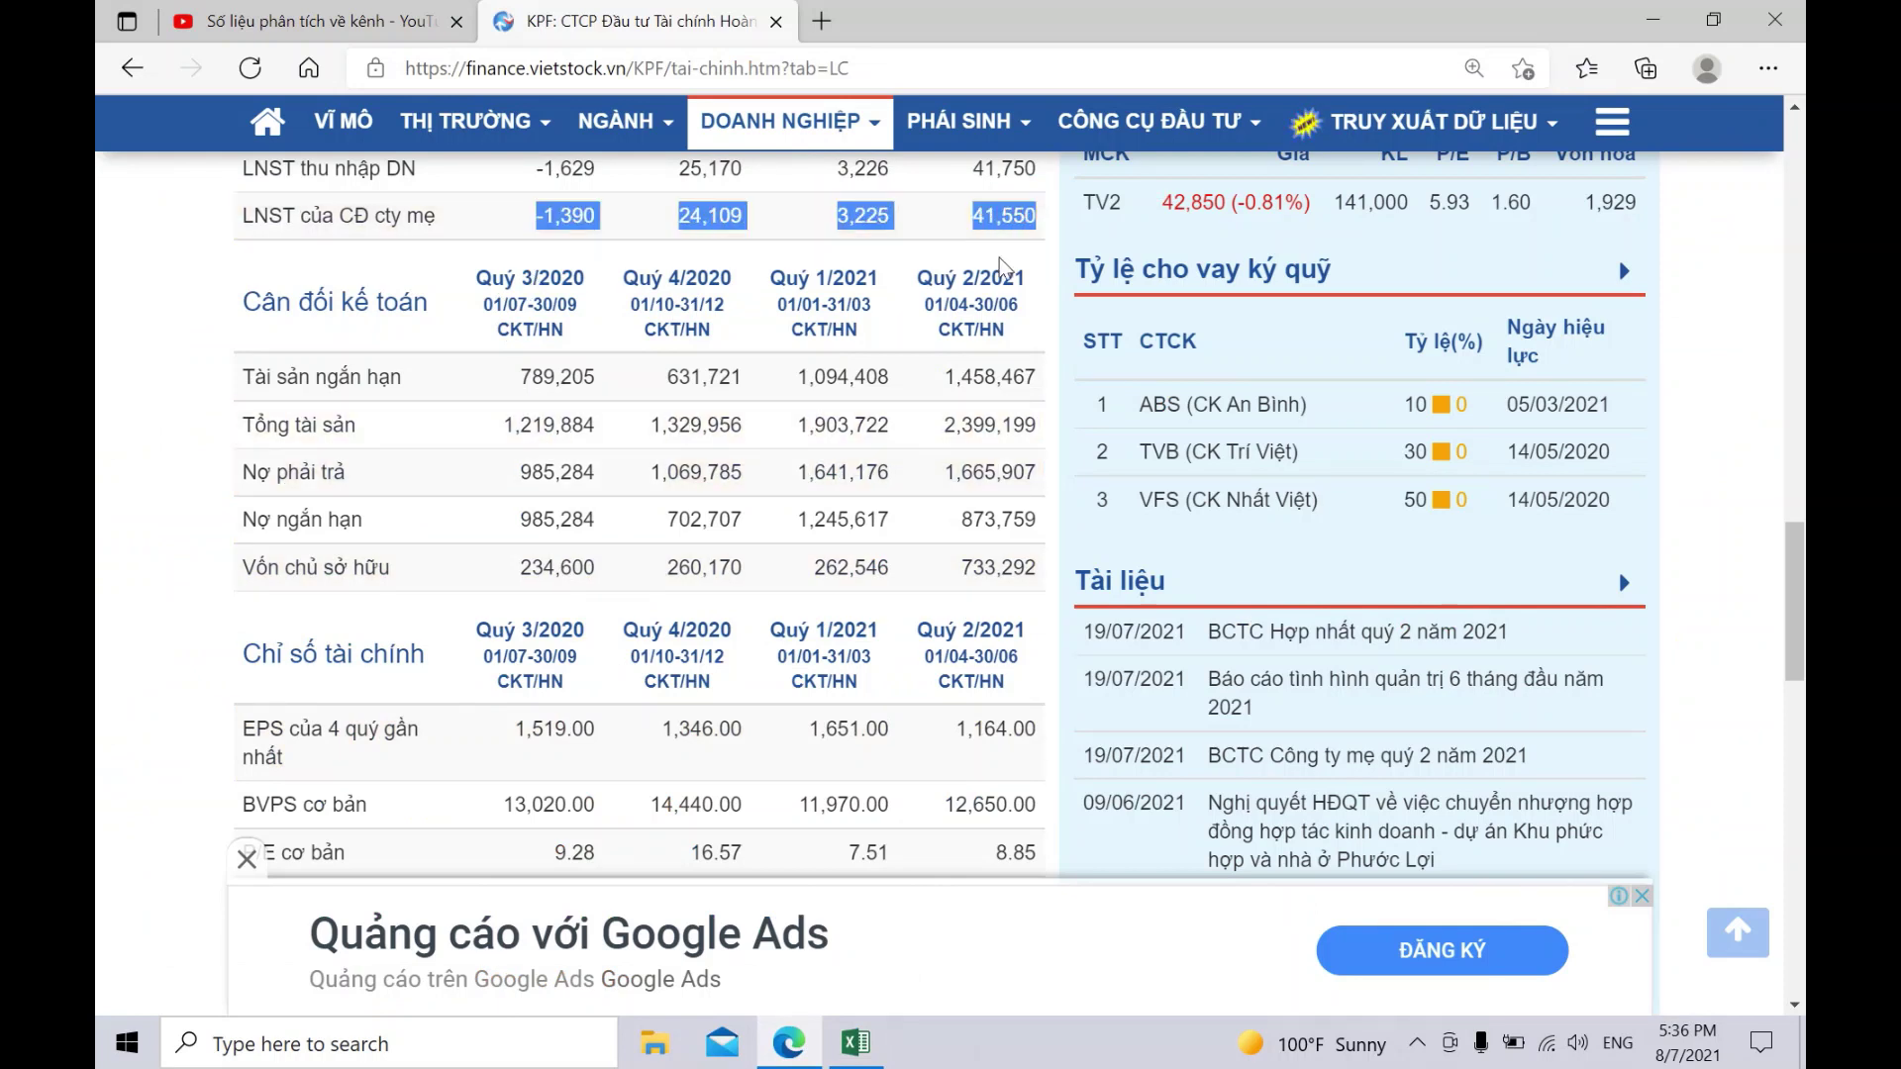
click(855, 1041)
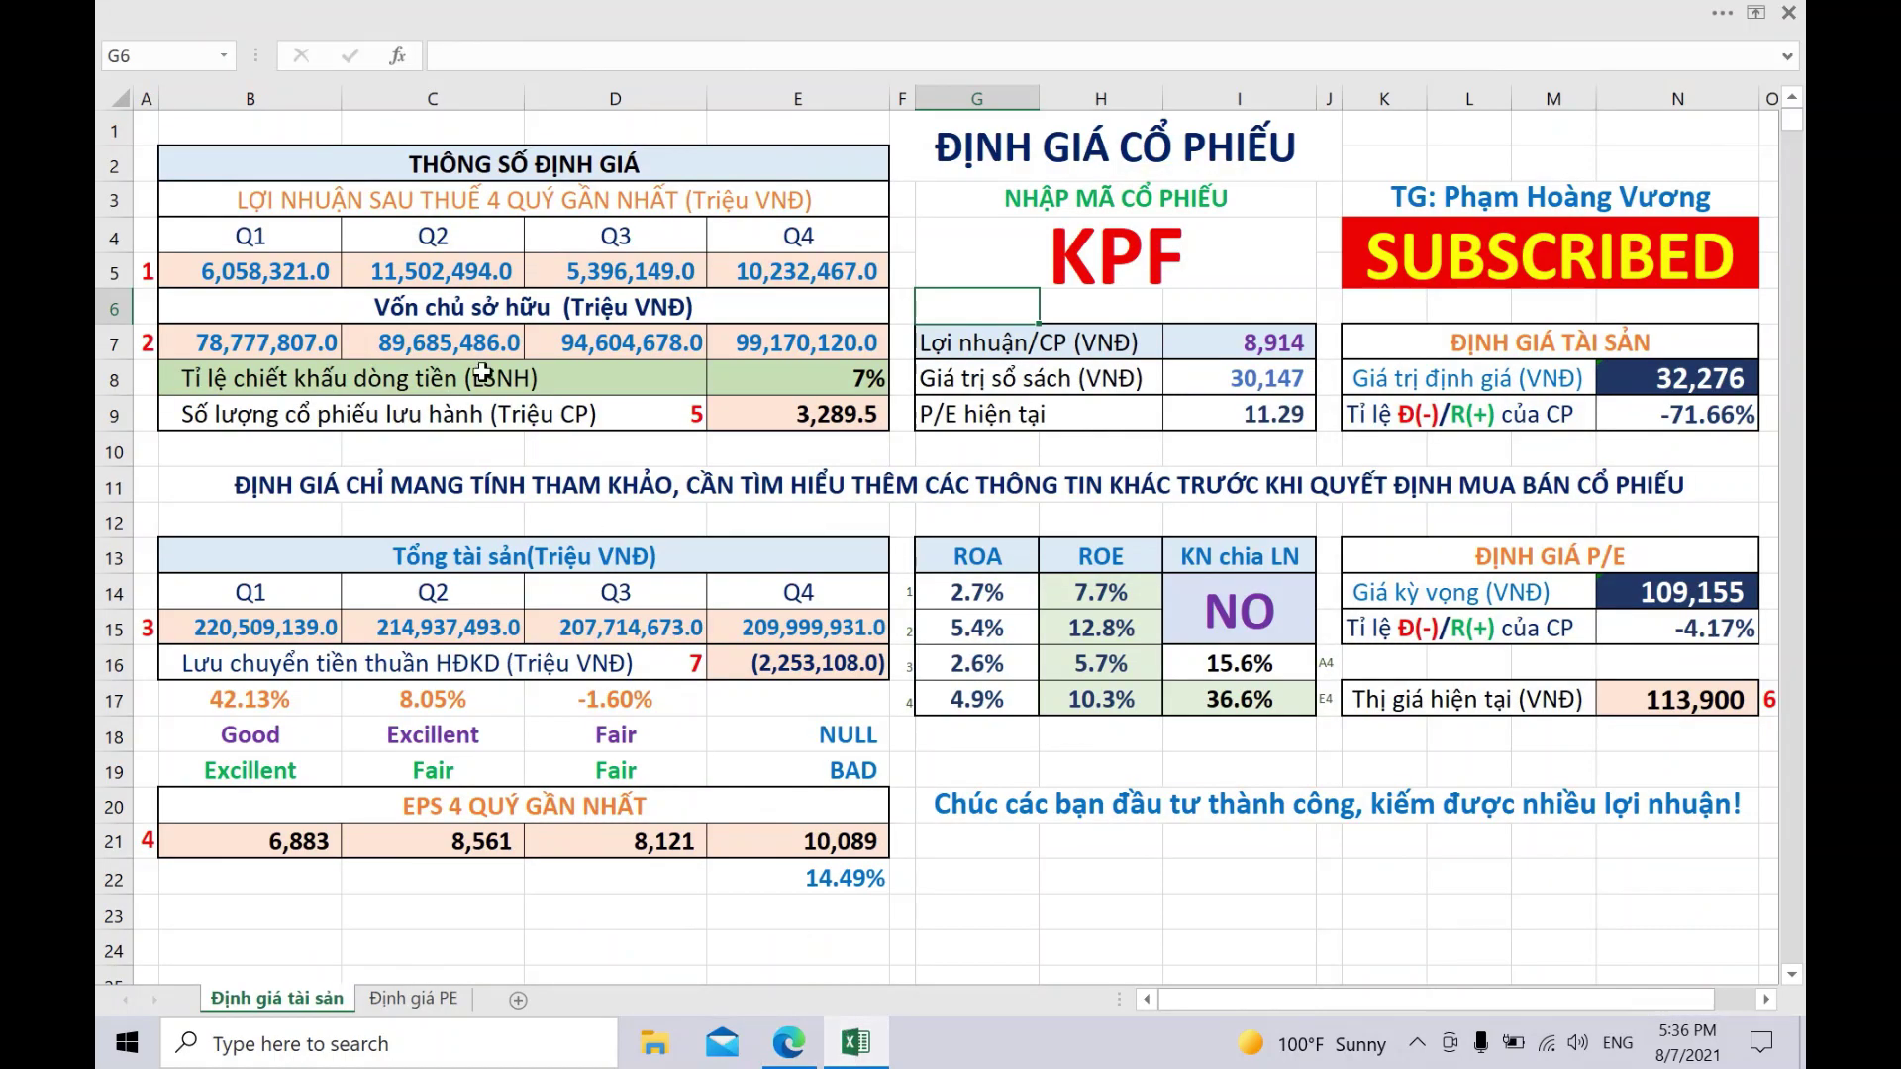
click(250, 263)
right_click(246, 269)
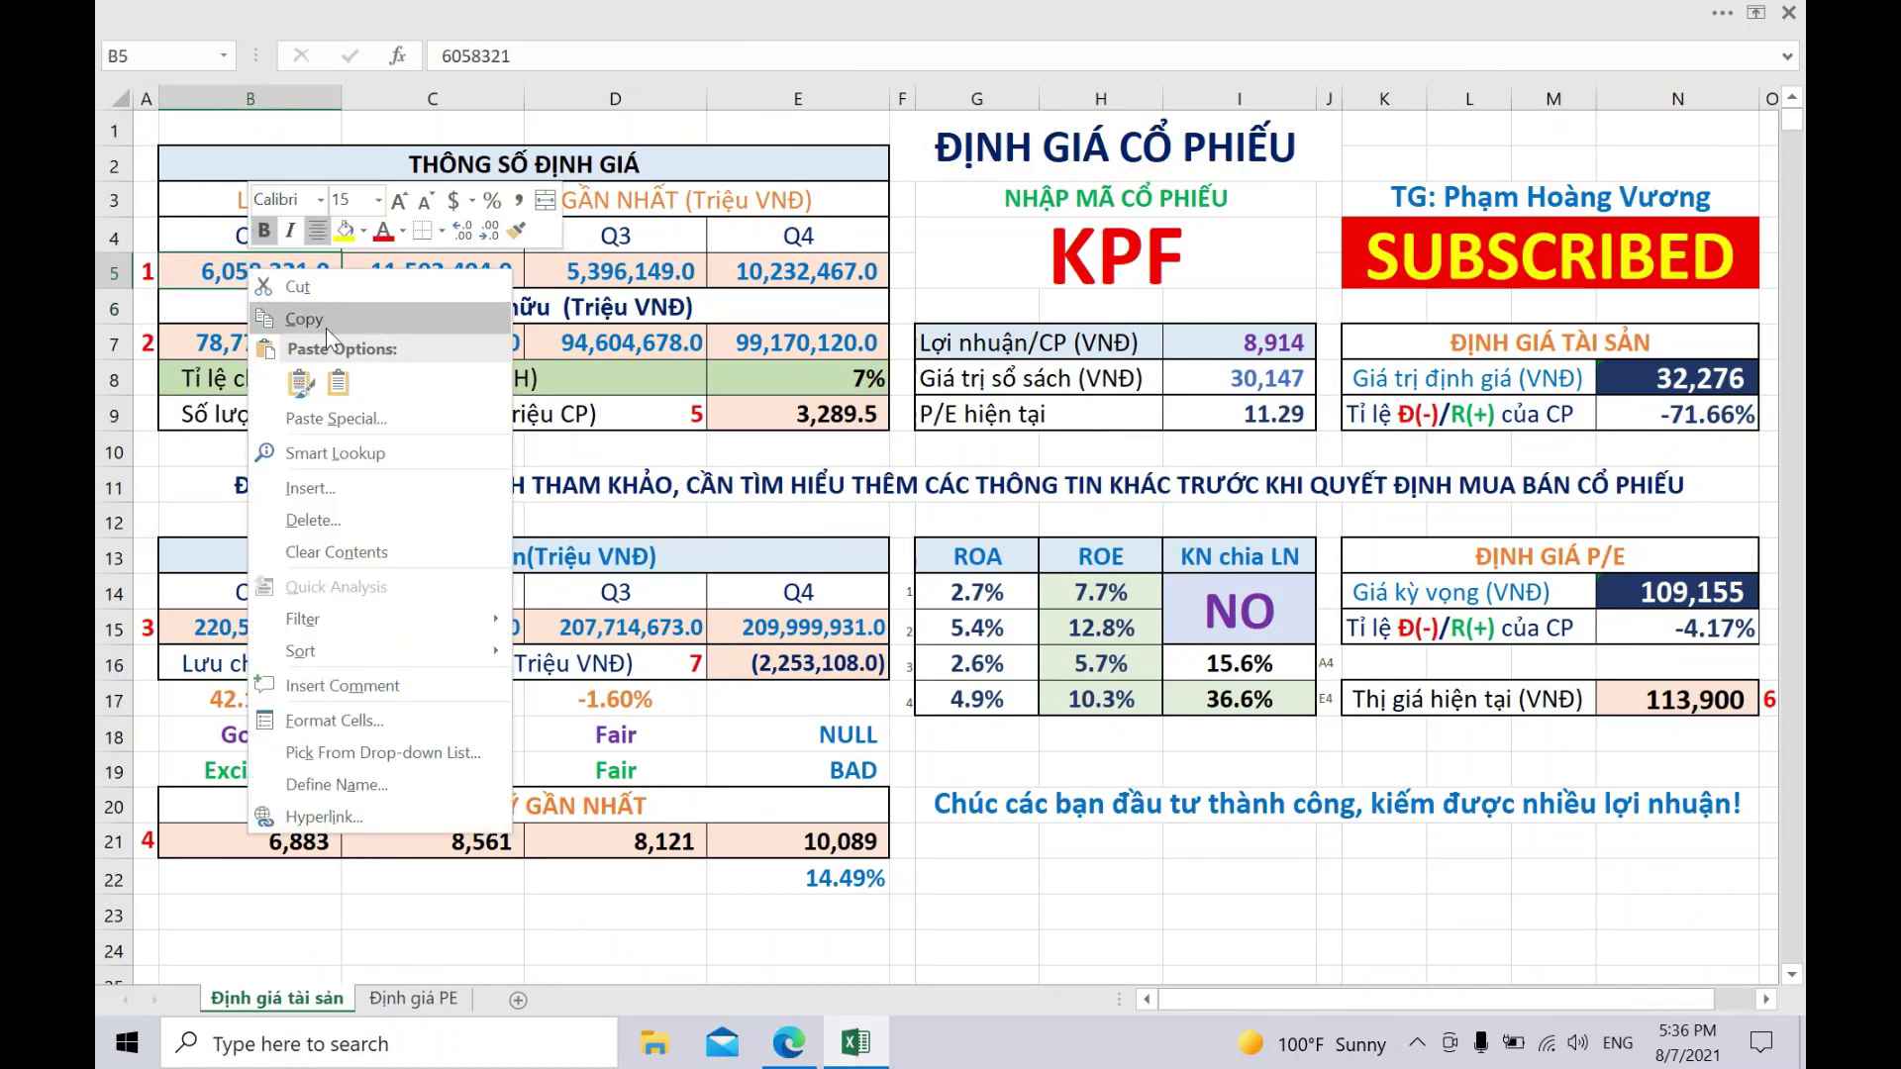
click(337, 382)
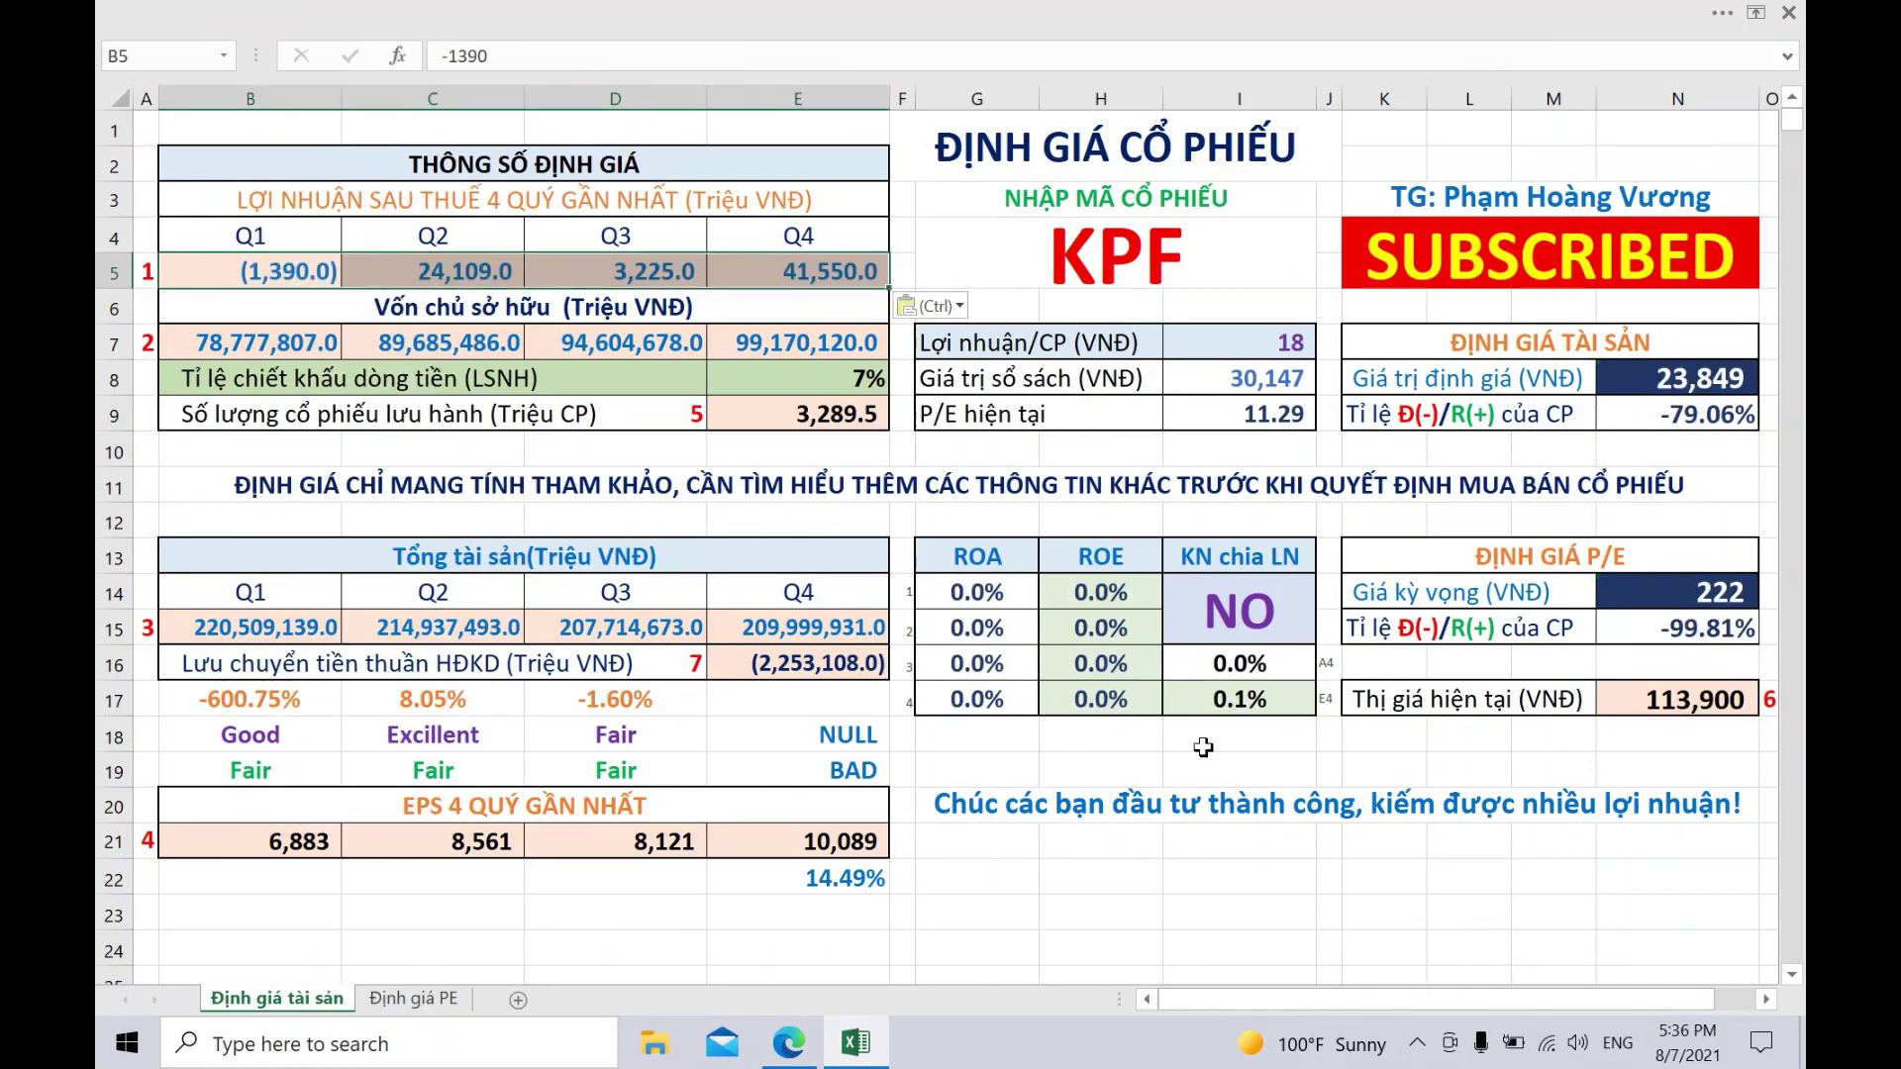
- Set the current market price (Thị giá hiện tại) in N17 to 10750
click(1688, 701)
text(10)
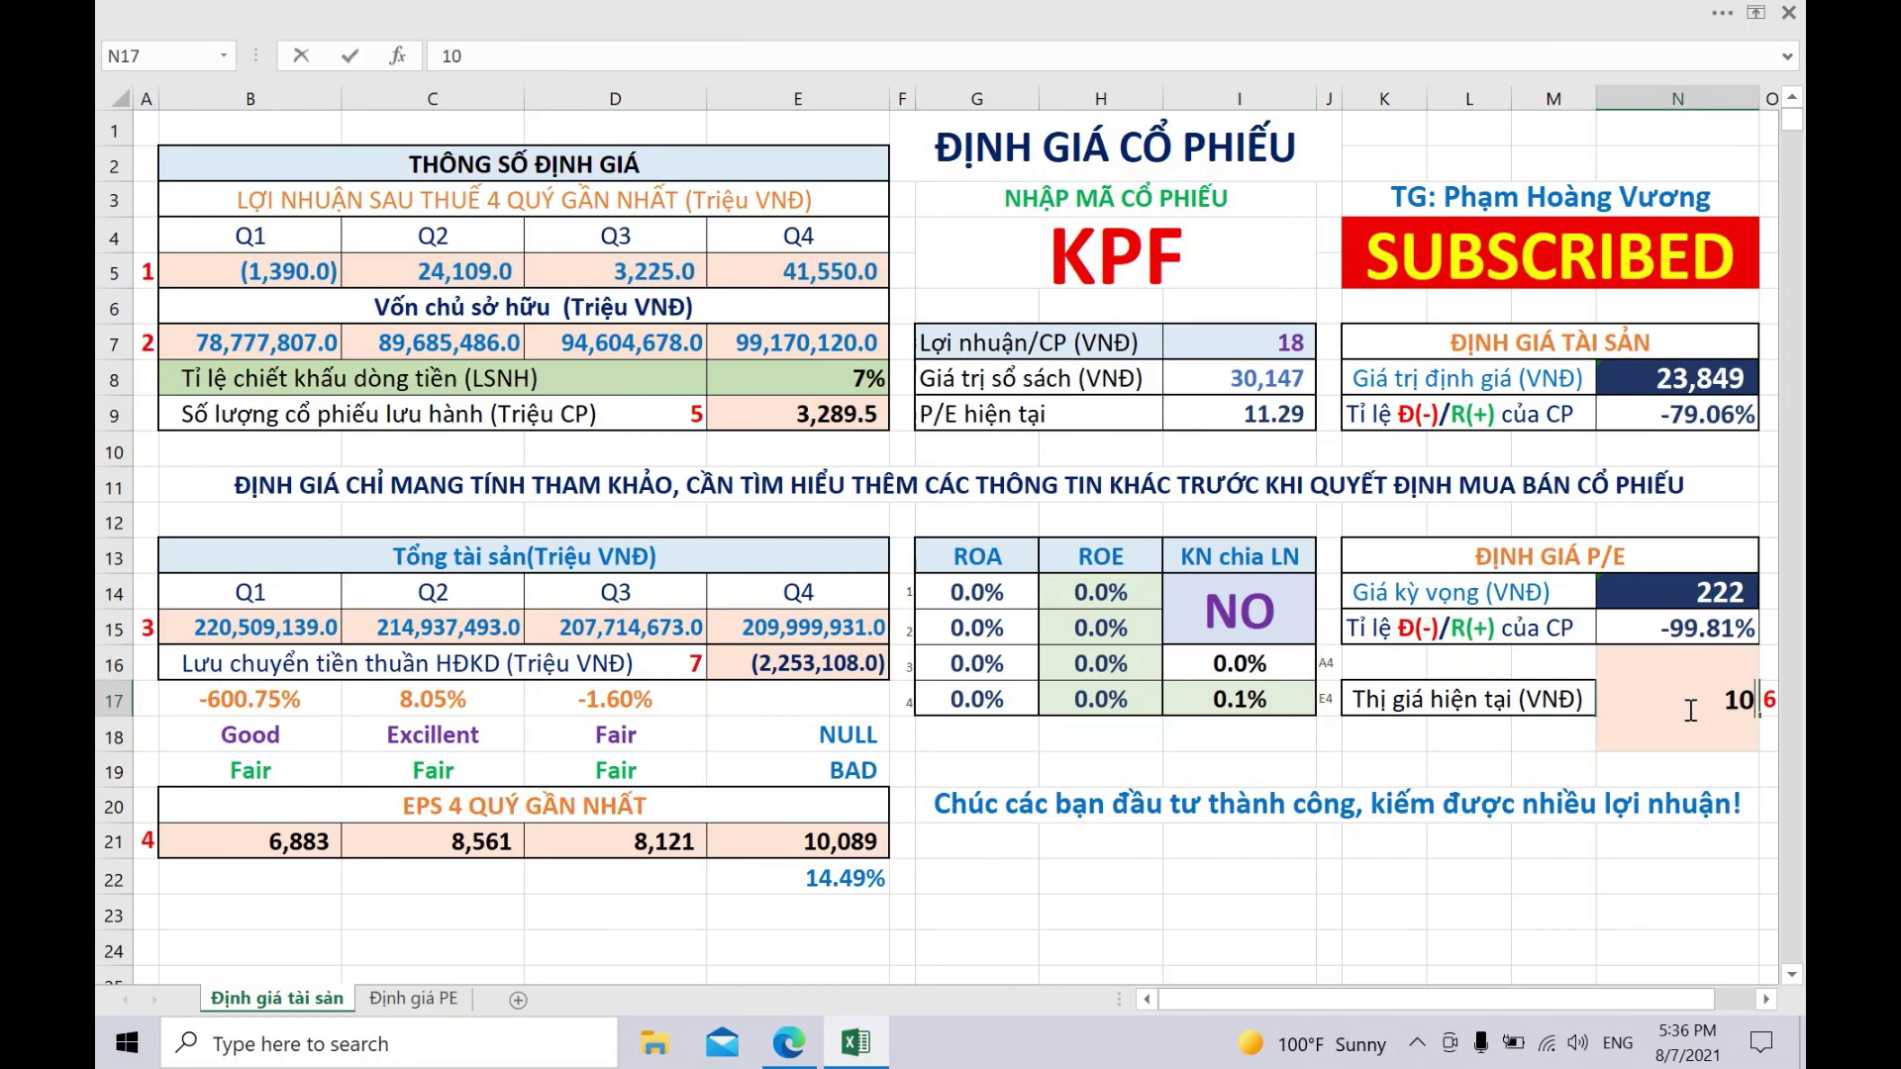
text(750)
key(Return)
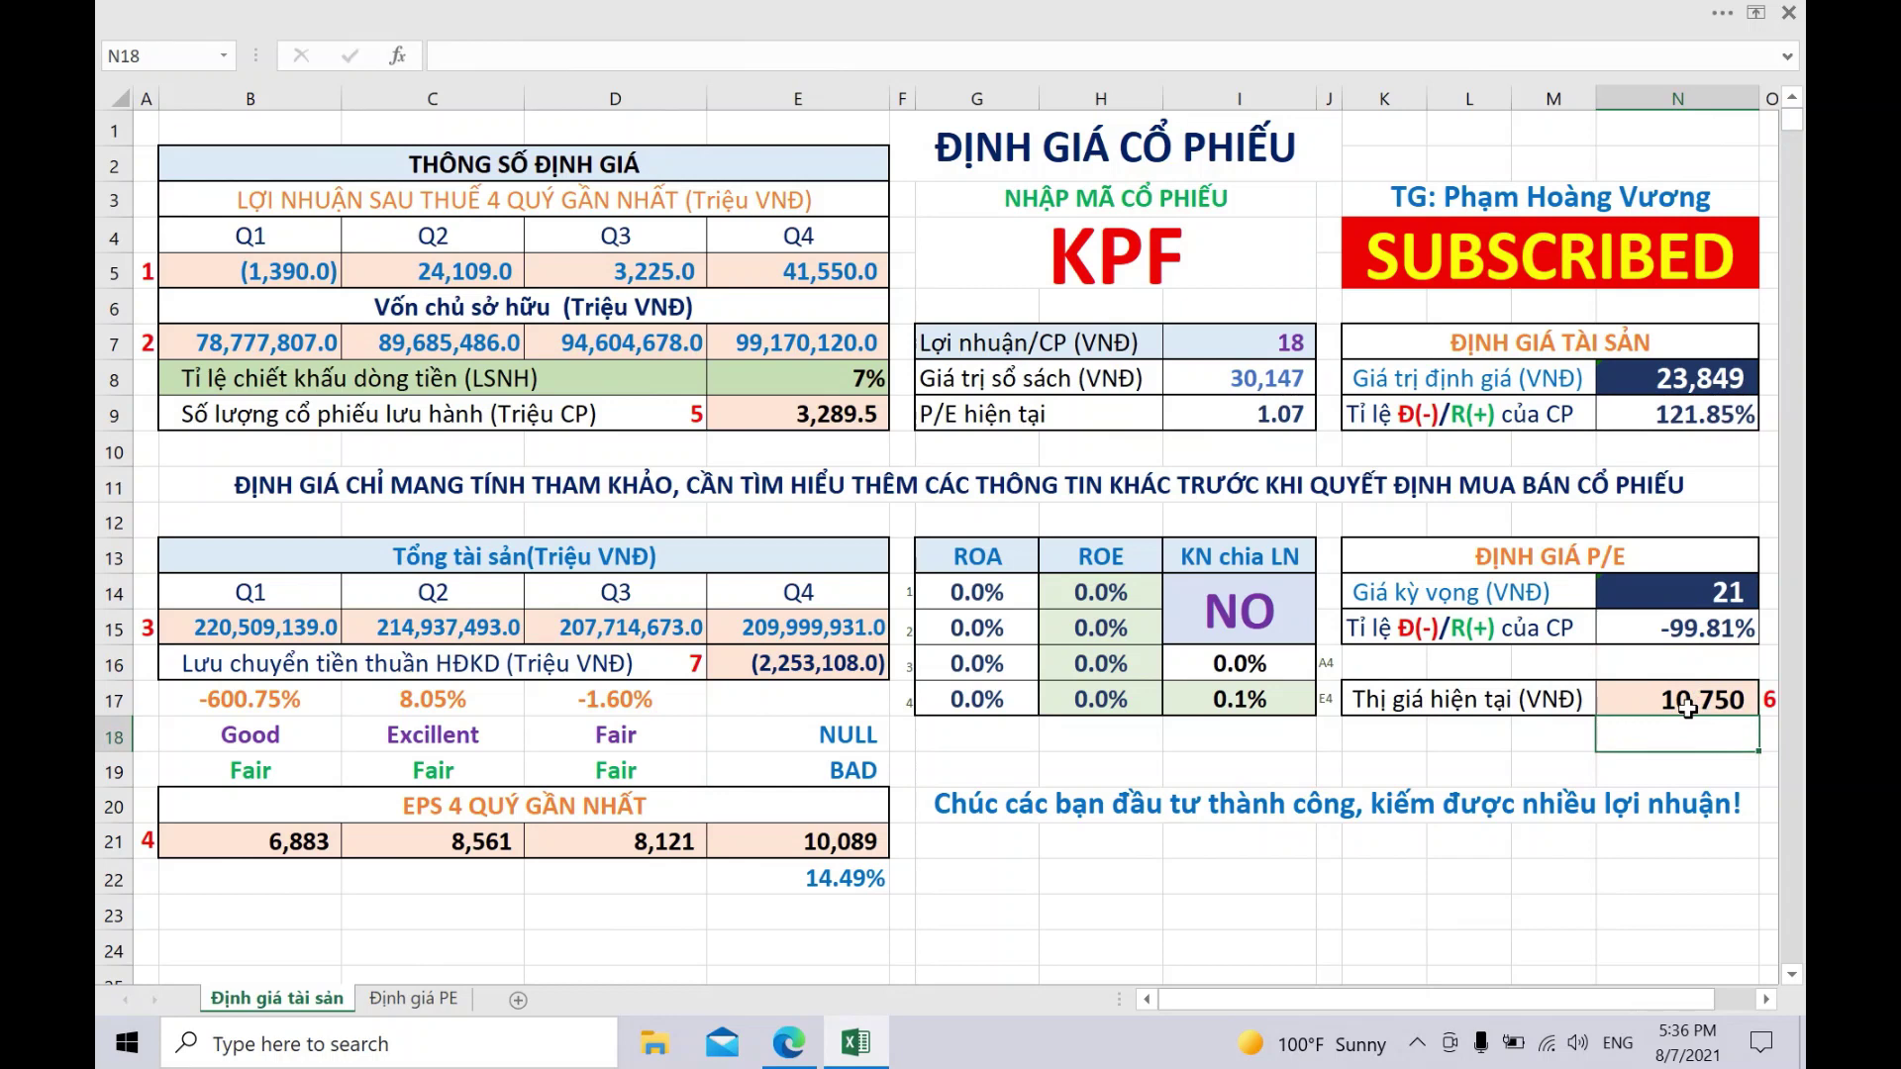
- Copy KPF's four quarterly Vốn chủ sở hữu values, 234,600 to 733,292, from Vietstock in Edge into B7:E7 of the Excel sheet, keeping the cell formatting
click(291, 339)
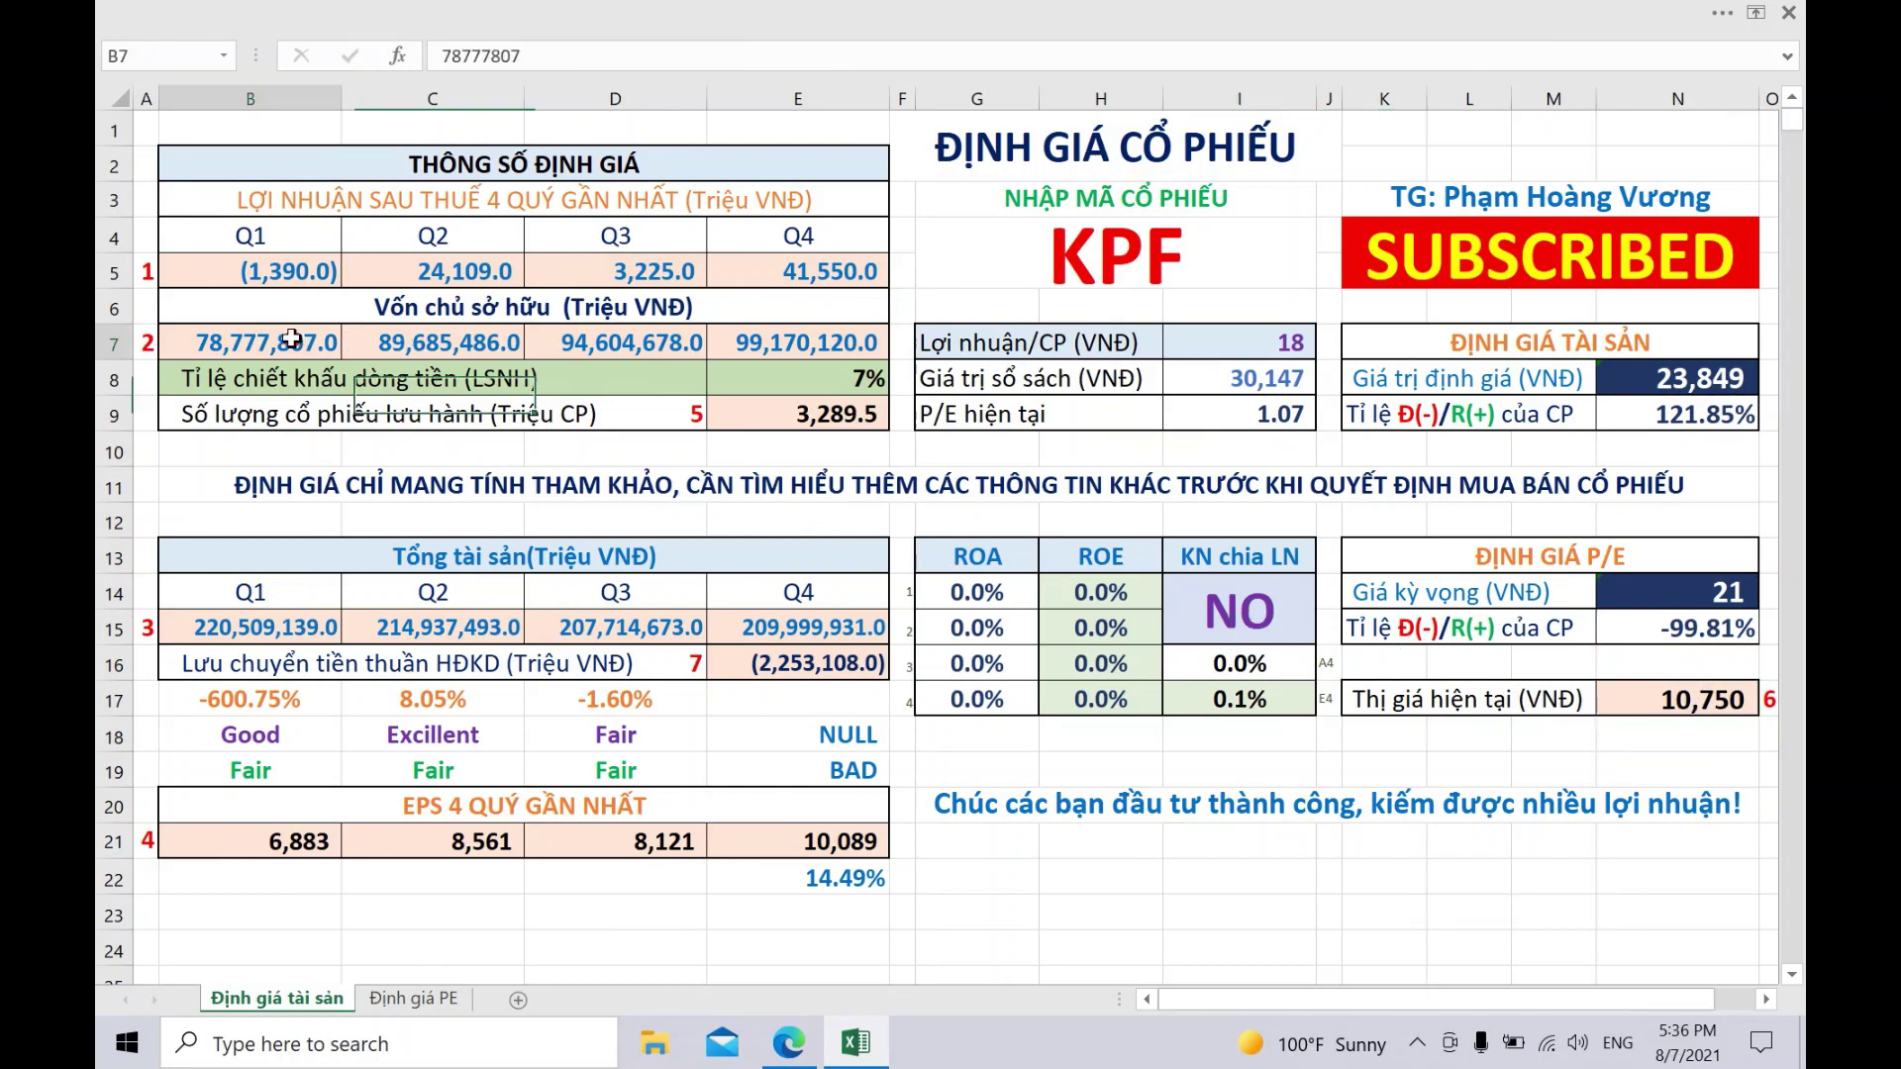
click(790, 1034)
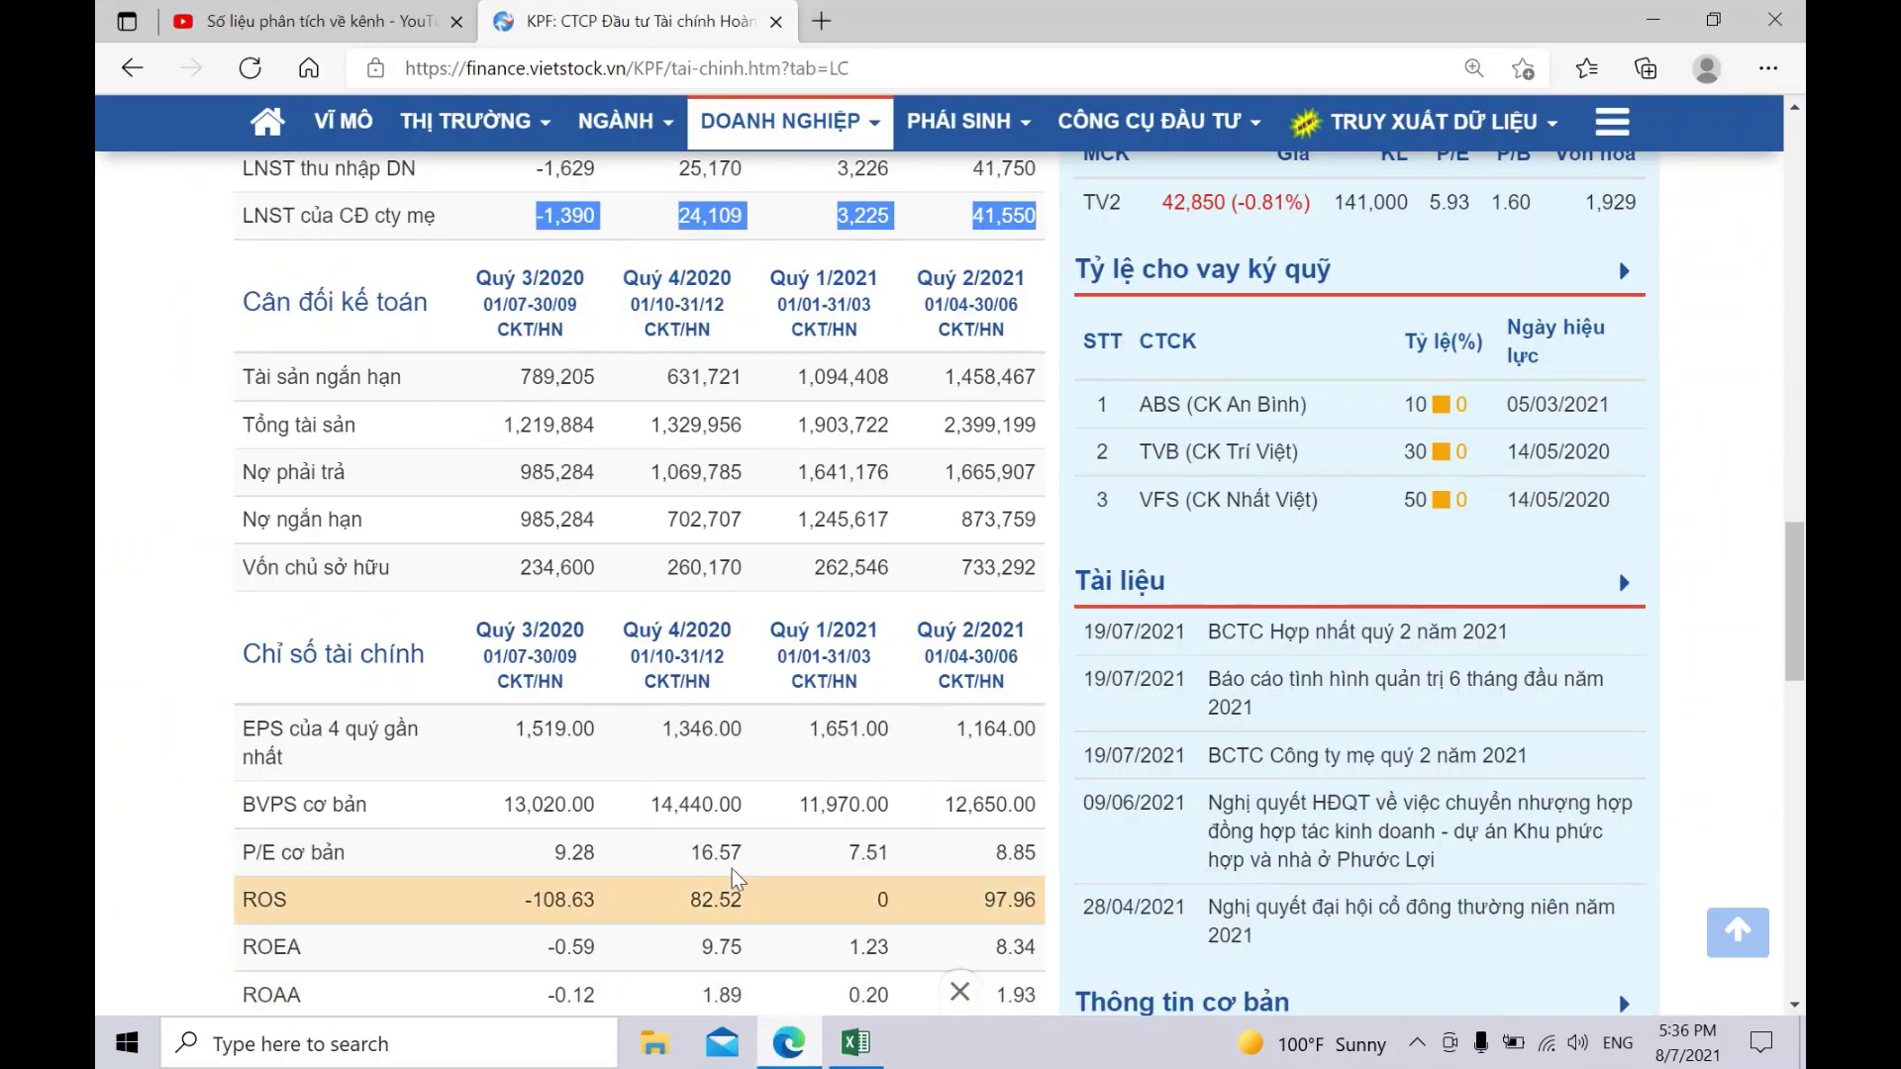
drag(518, 567, 1045, 575)
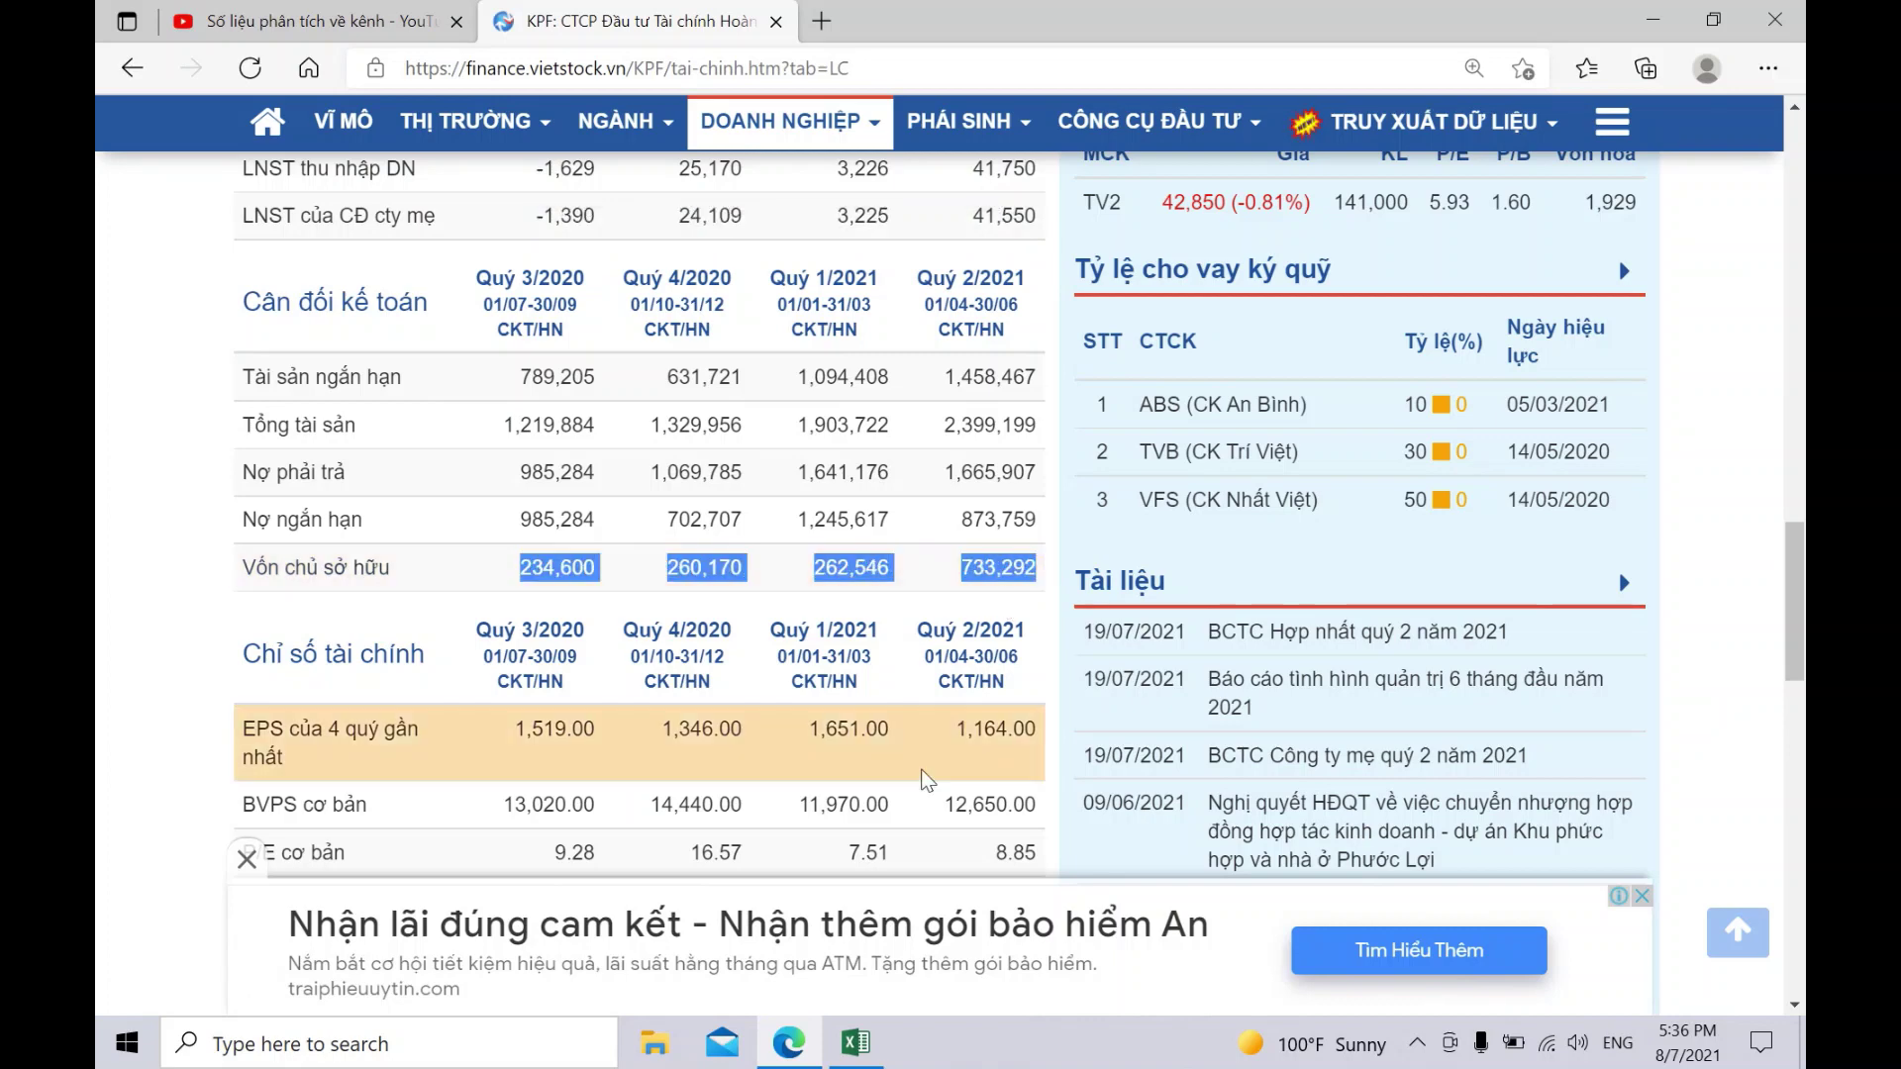
click(855, 1041)
right_click(227, 350)
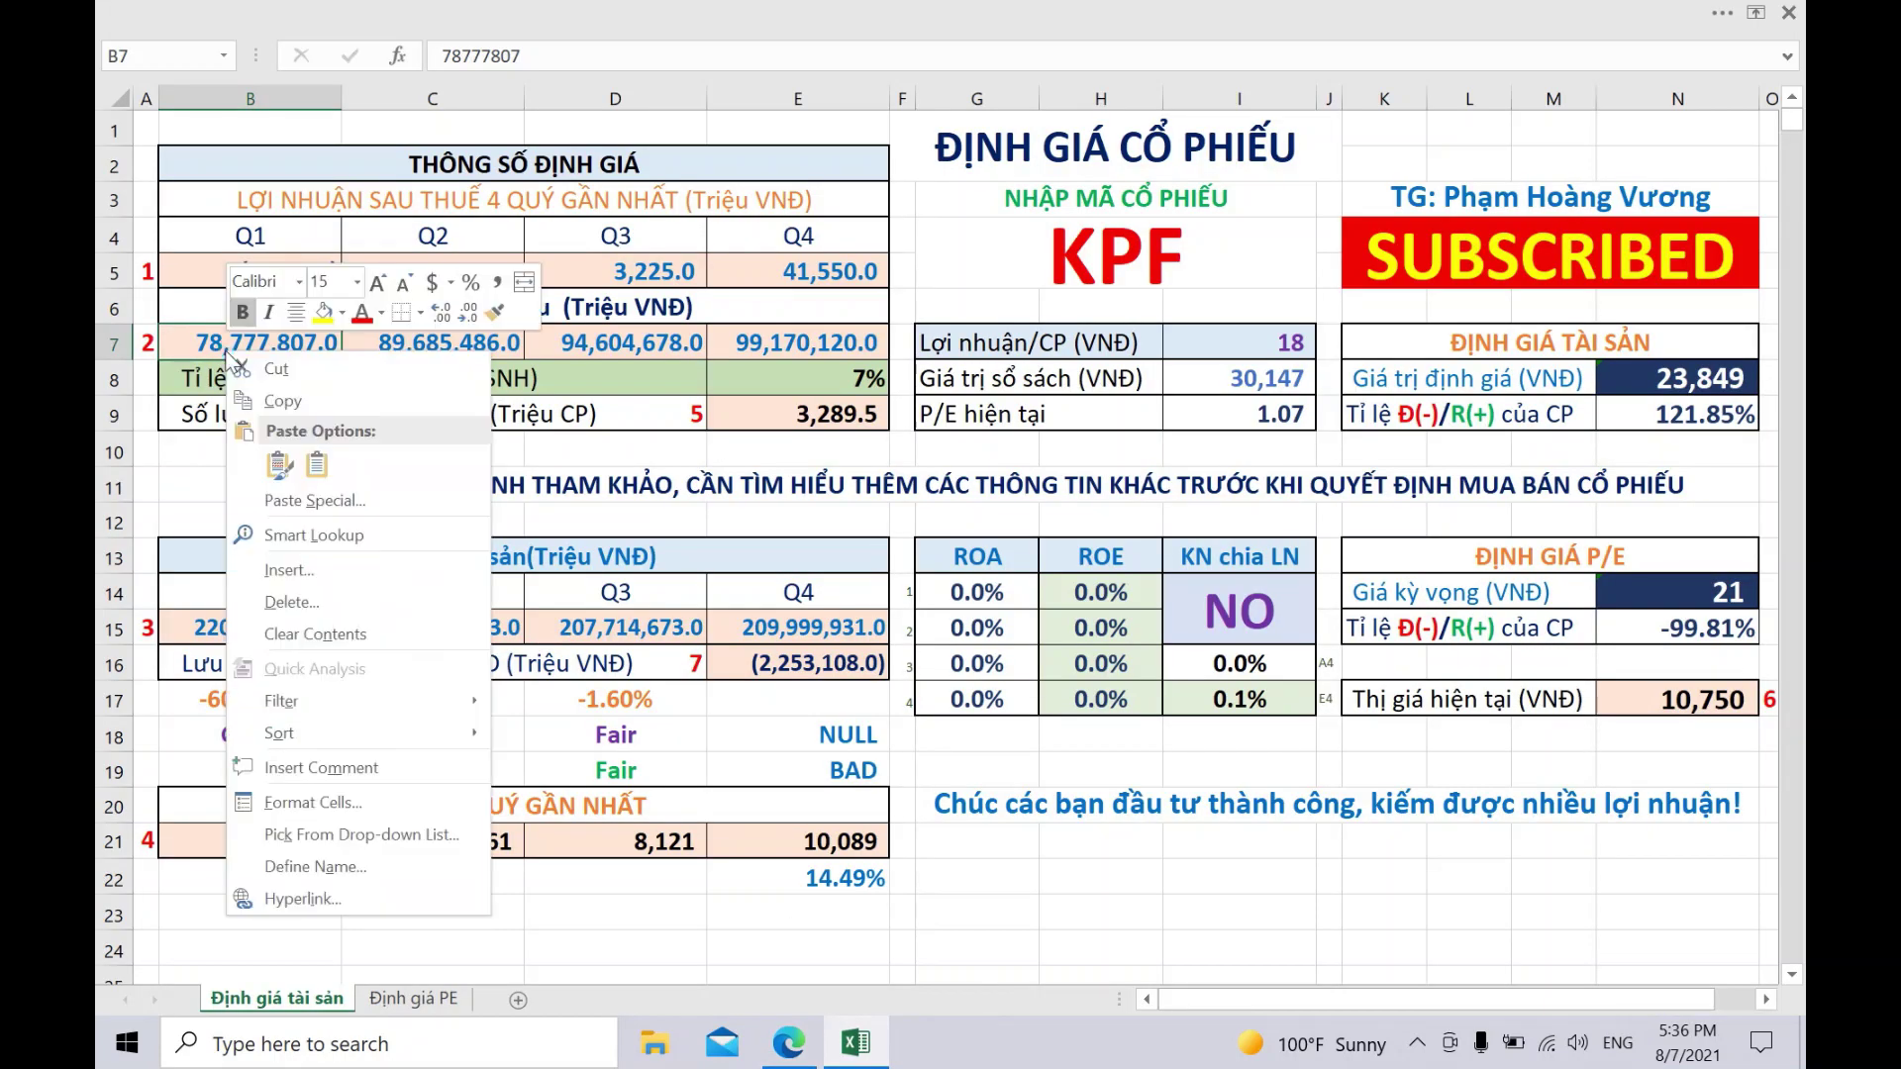
click(317, 464)
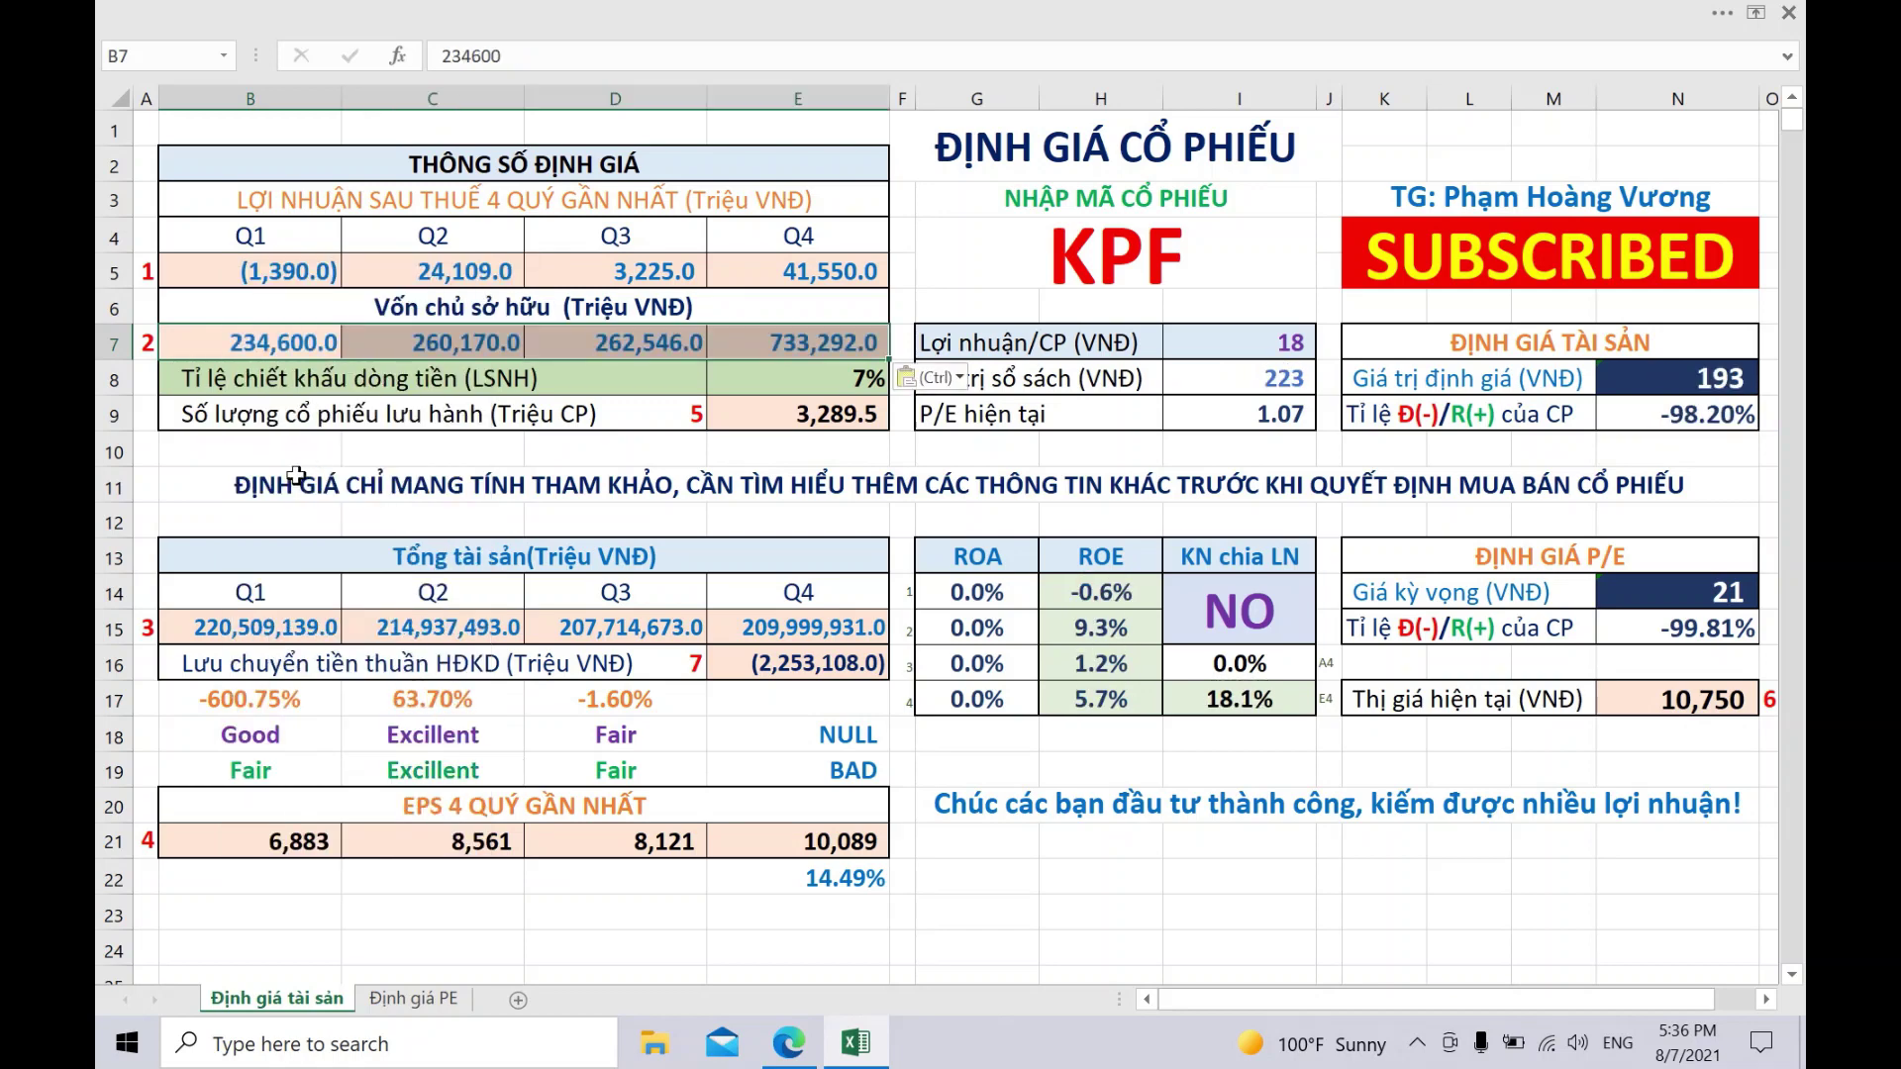
- Copy KPF's four quarterly Tổng tài sản values, 1,219,884 to 2,399,199, from Vietstock in Edge into B15:E15 of the Excel sheet
click(235, 634)
click(789, 1041)
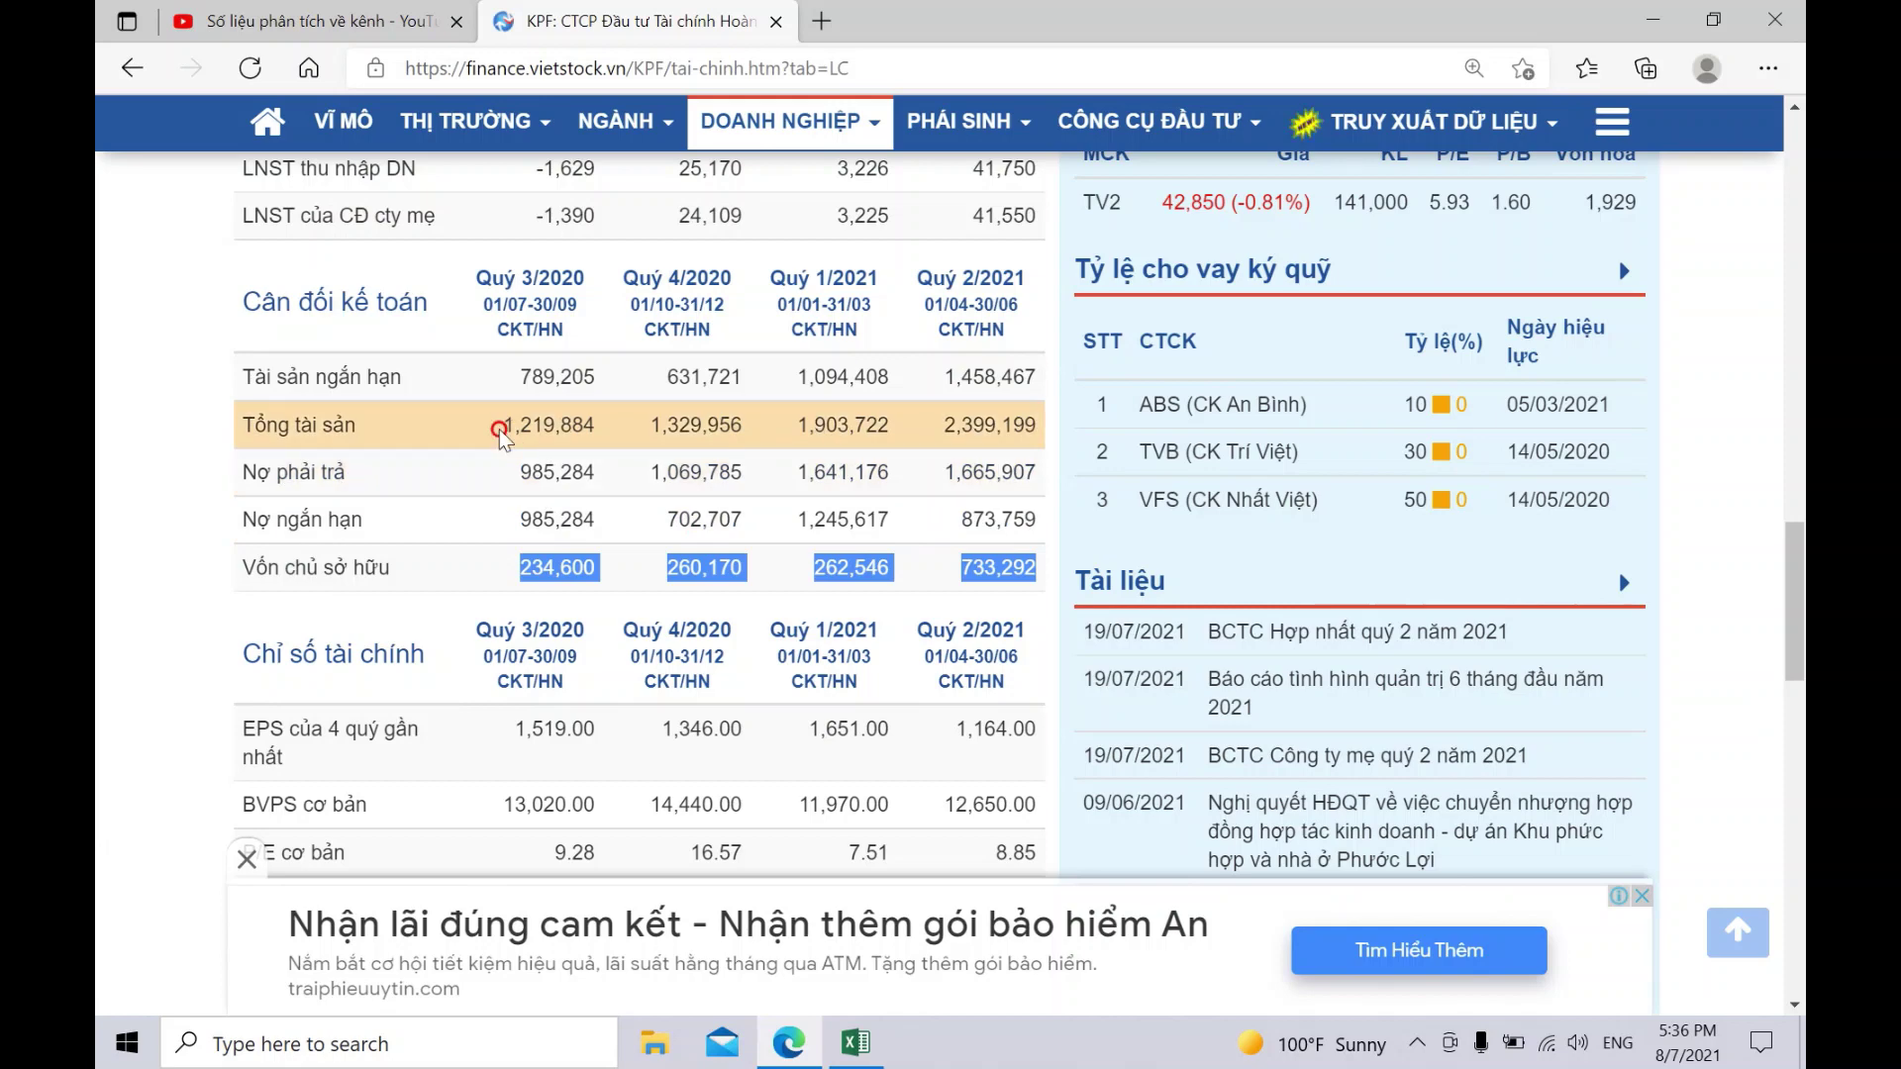
drag(500, 425, 1041, 426)
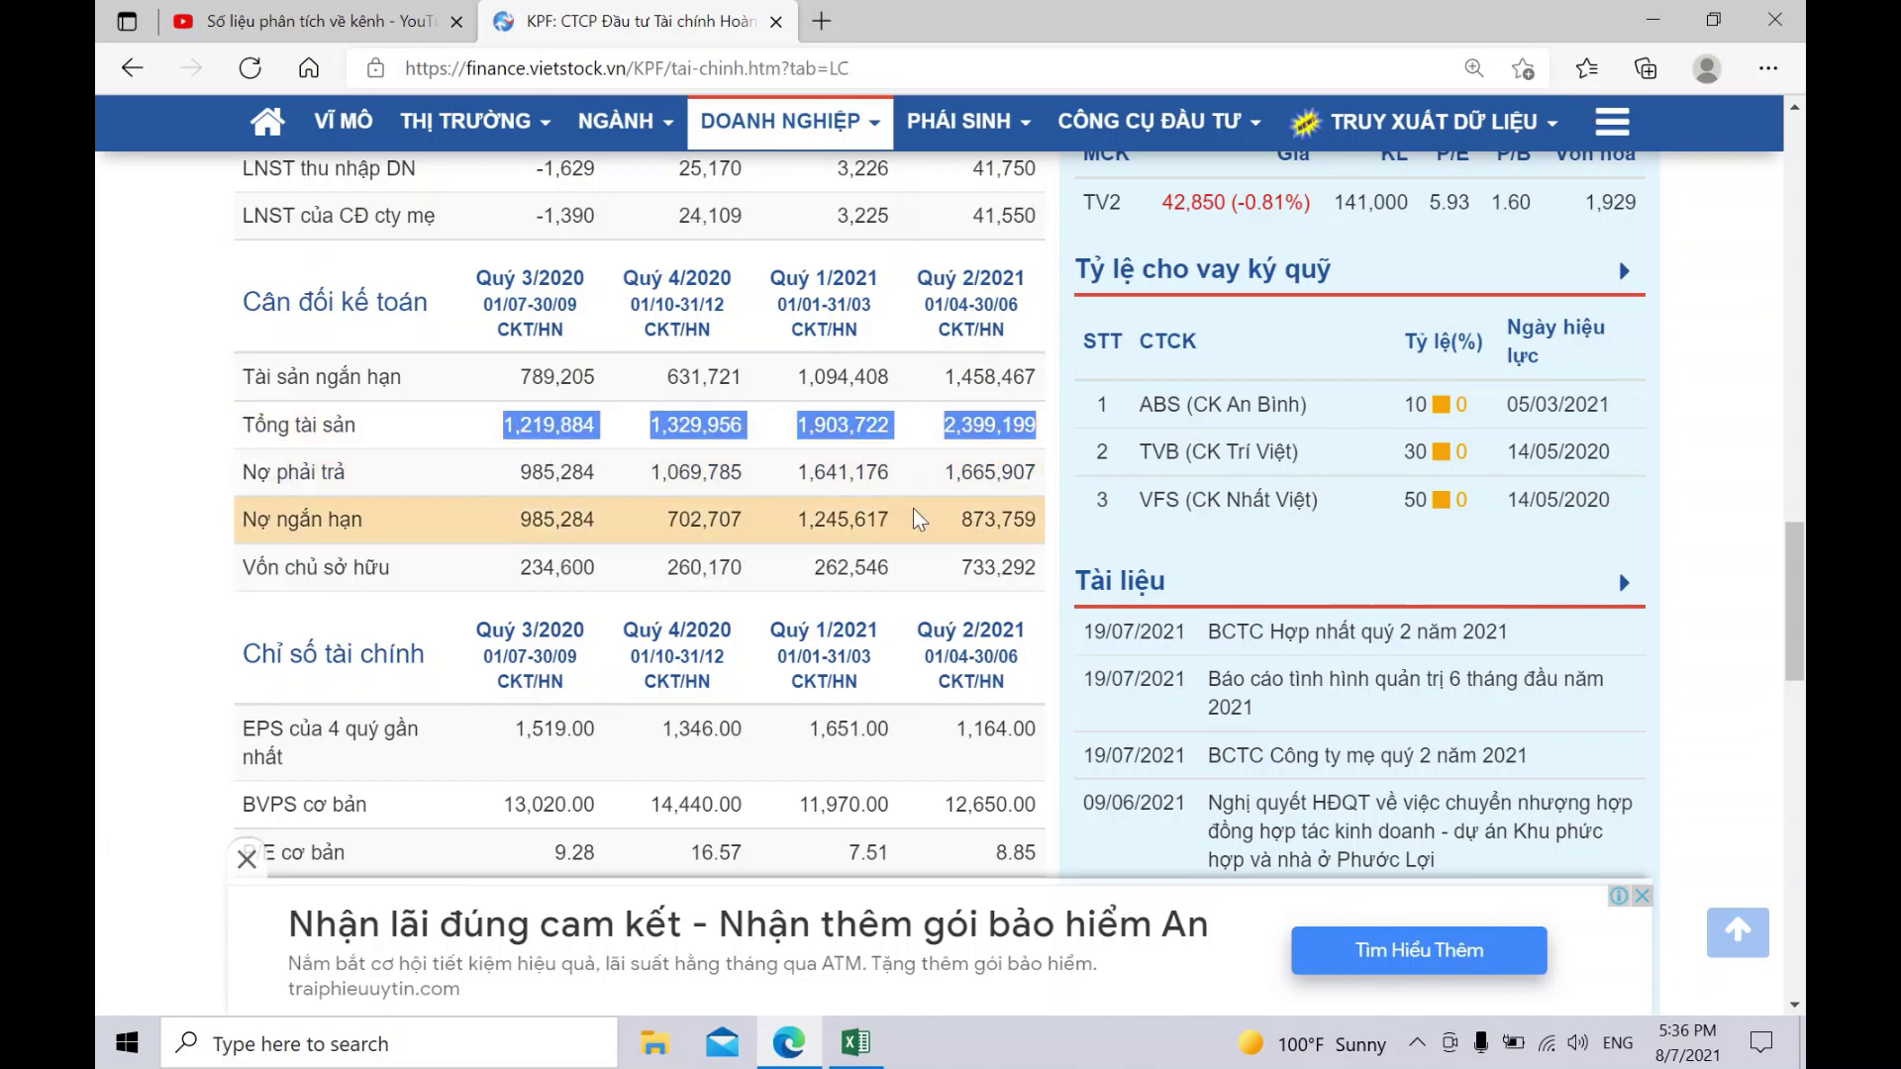
click(855, 1042)
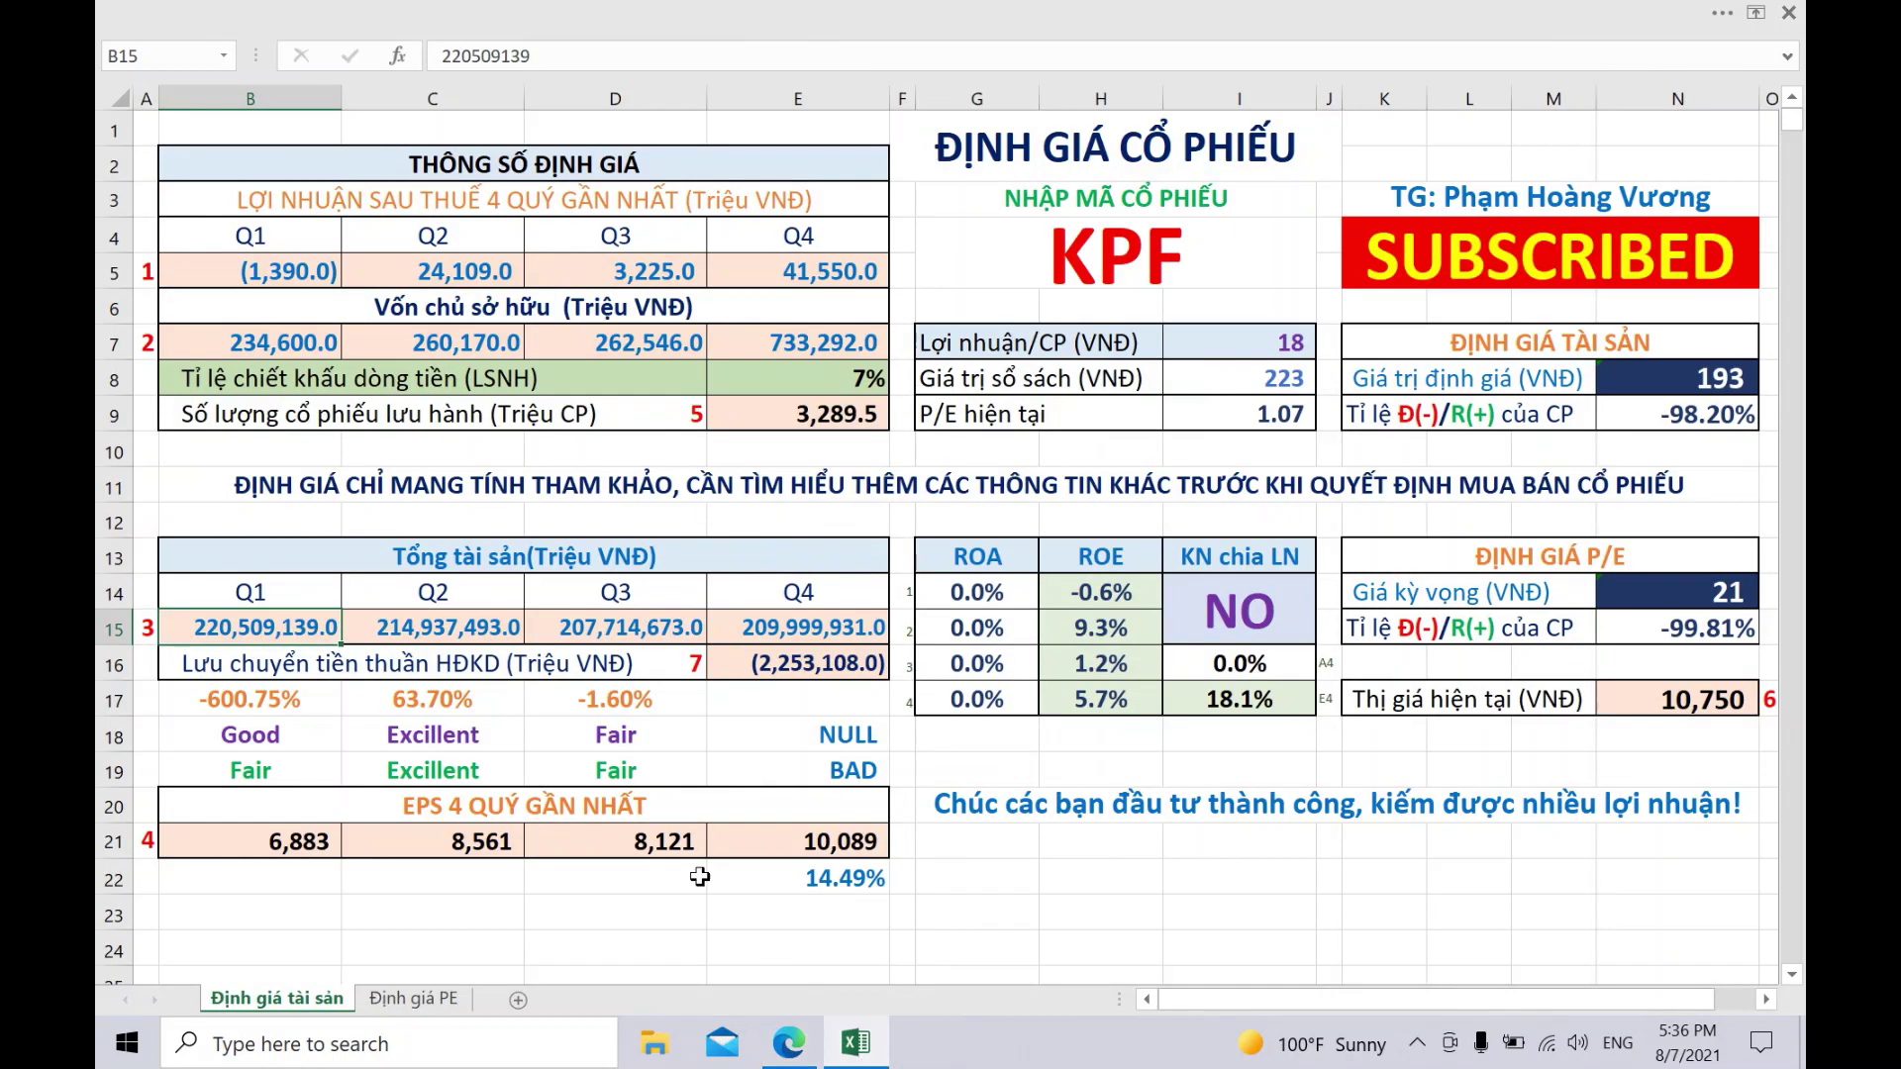
right_click(218, 622)
click(309, 173)
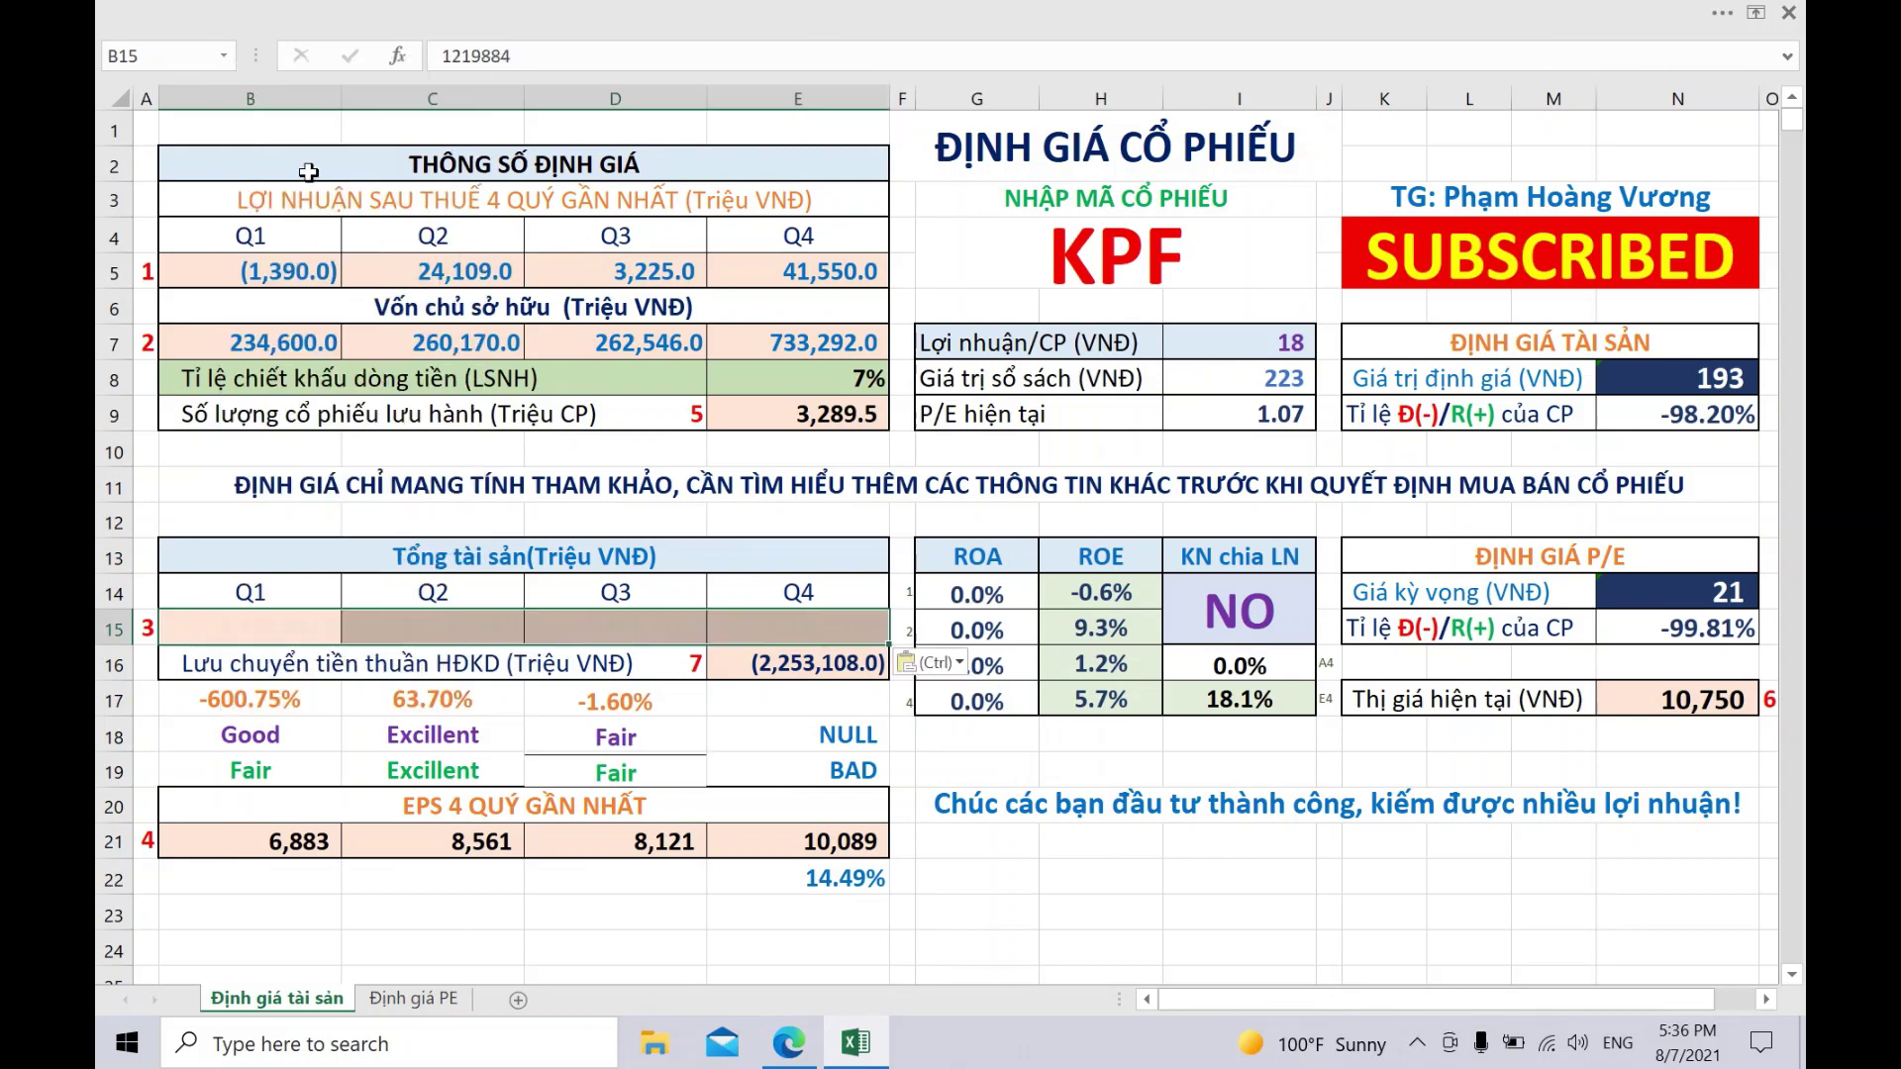
- Copy KPF's four EPS values, 1,519, 1,346, 1,651 and 1,164, from Vietstock in Edge into B21:E21 of the Excel sheet, keeping the cell formatting
click(285, 844)
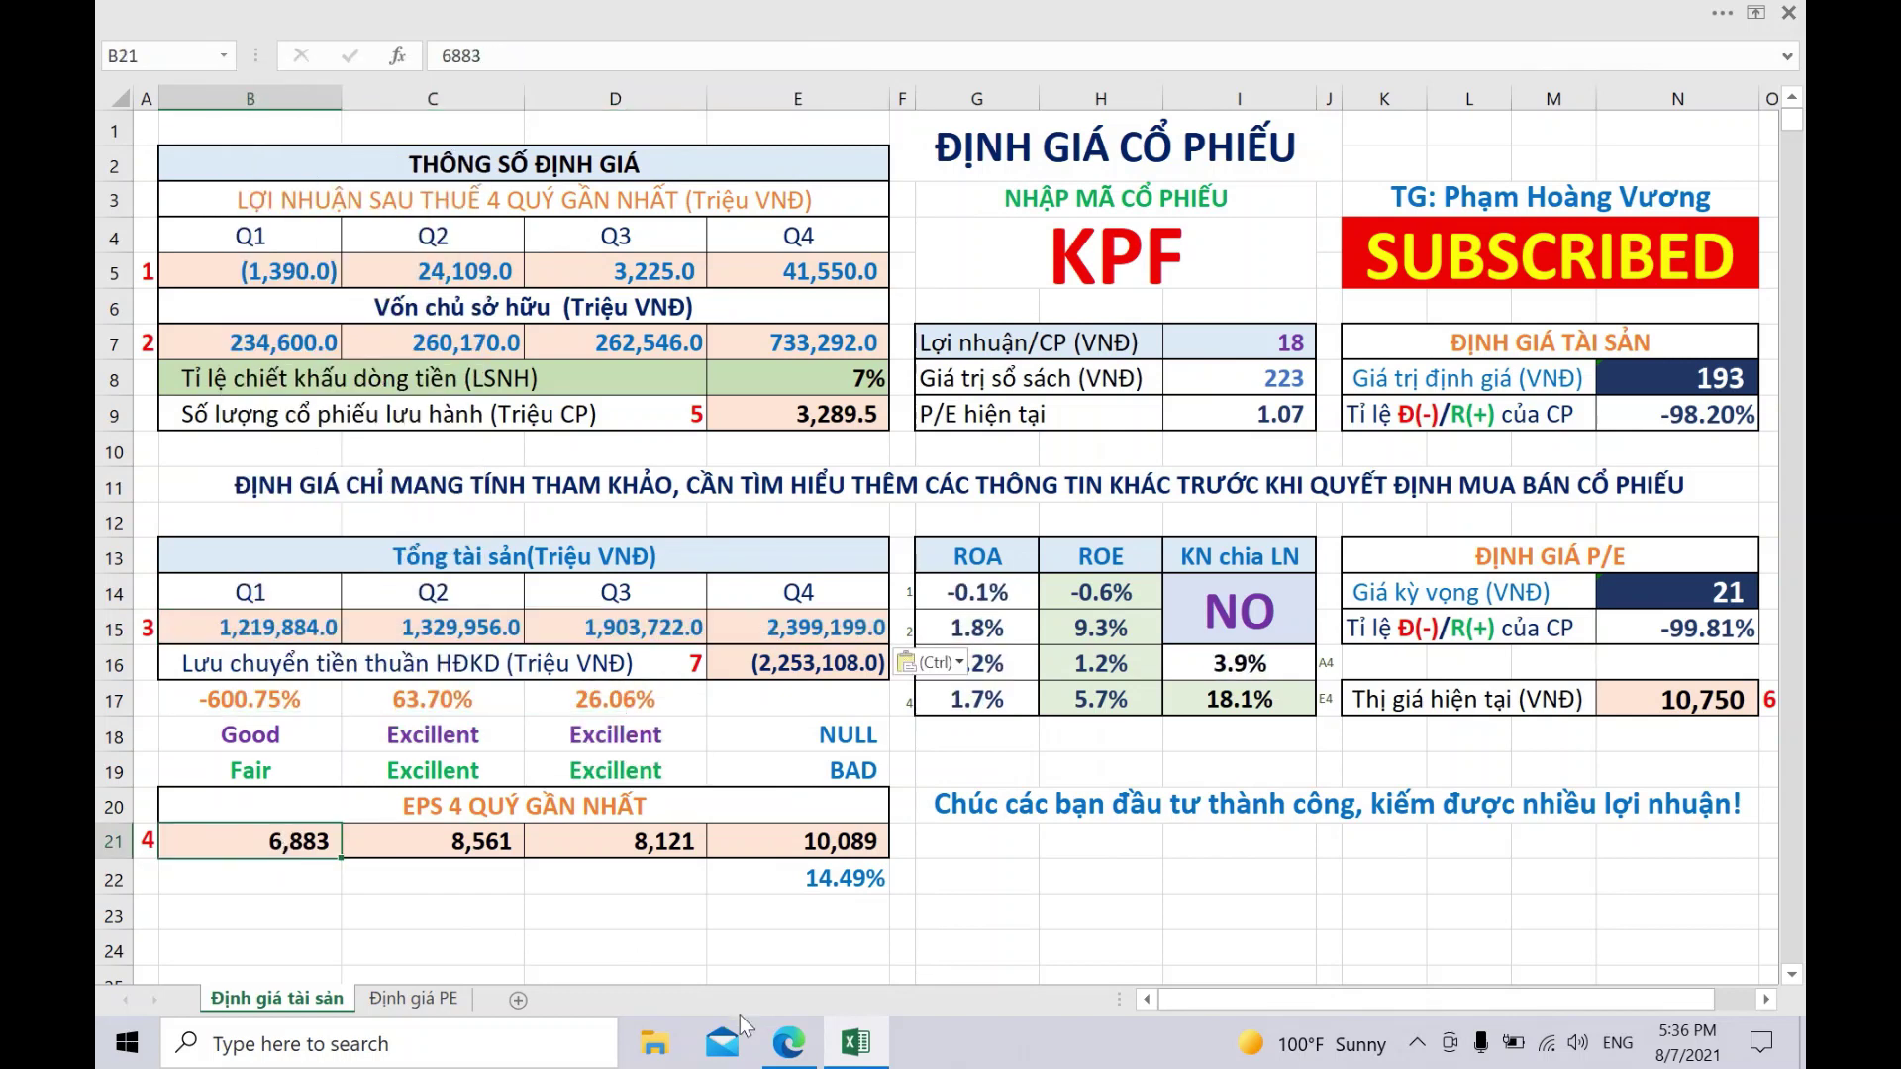
click(789, 1042)
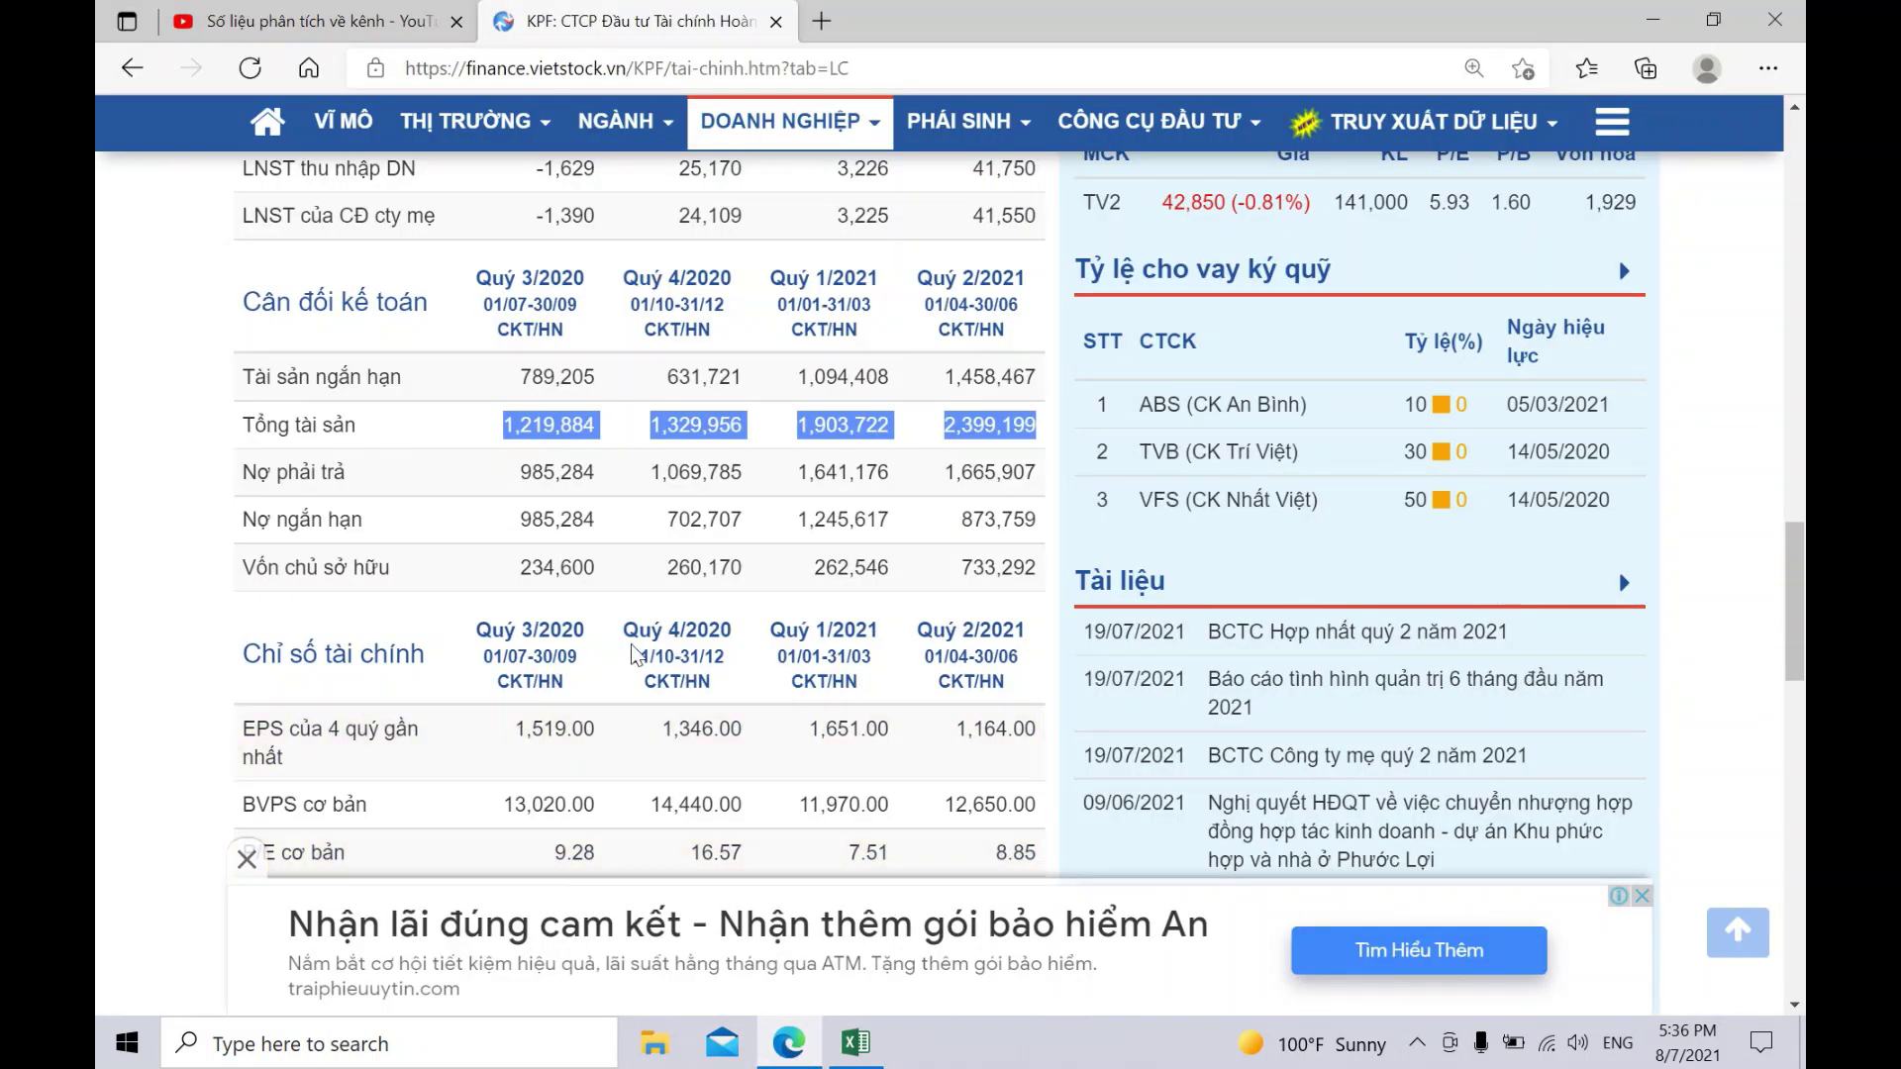
drag(500, 734, 1039, 744)
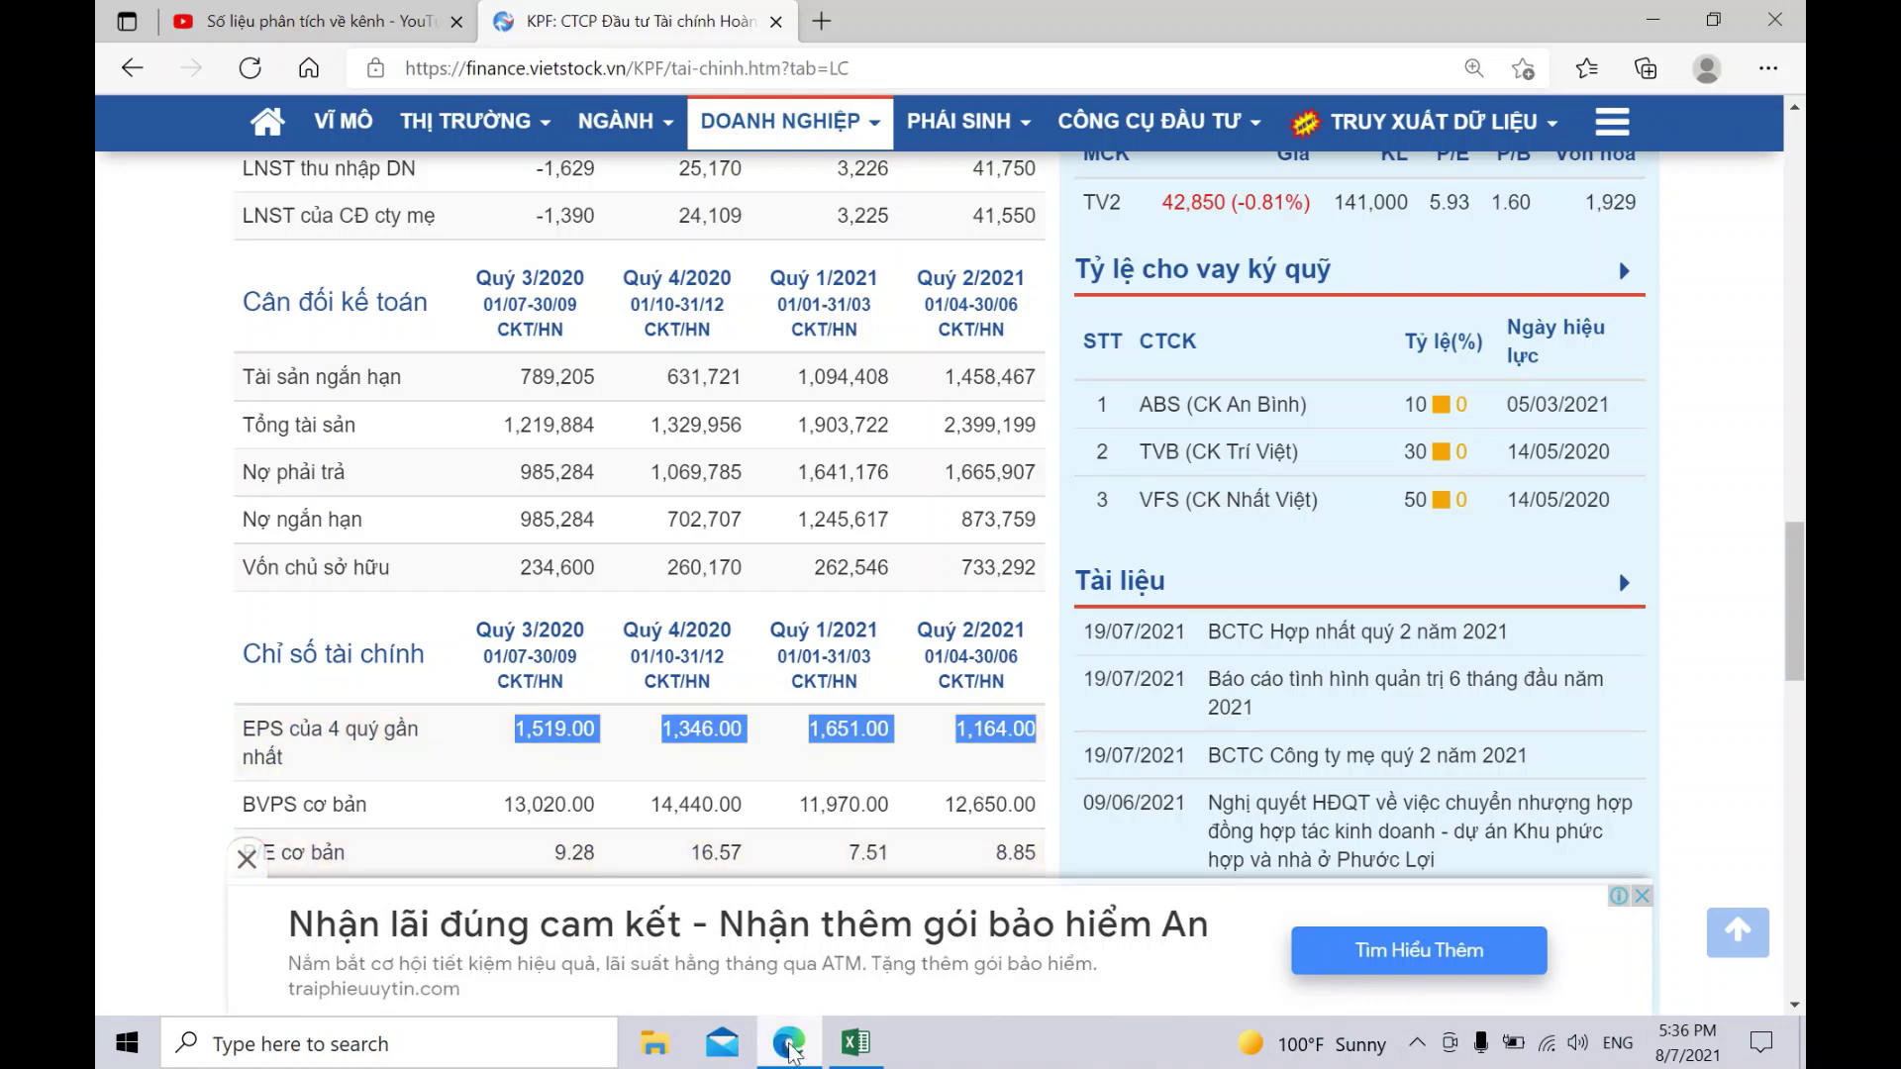
click(855, 1041)
right_click(294, 848)
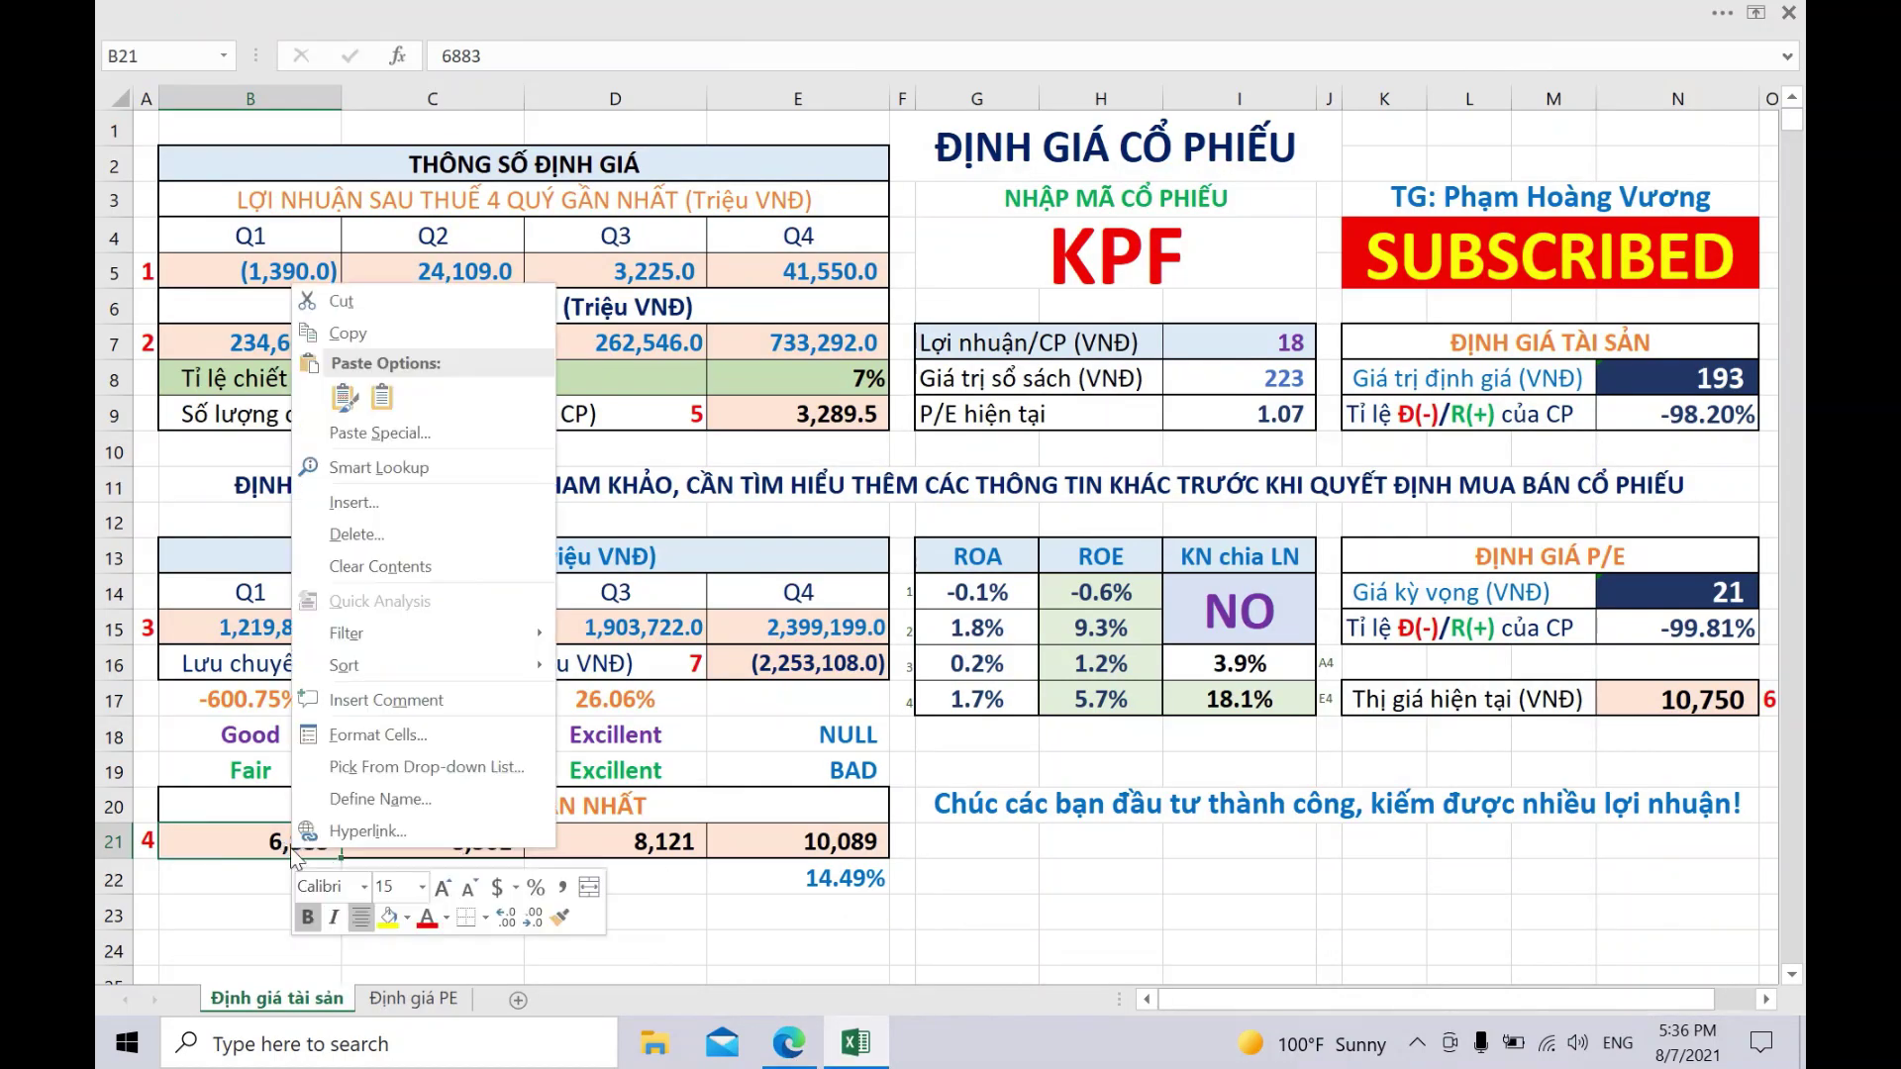
click(379, 400)
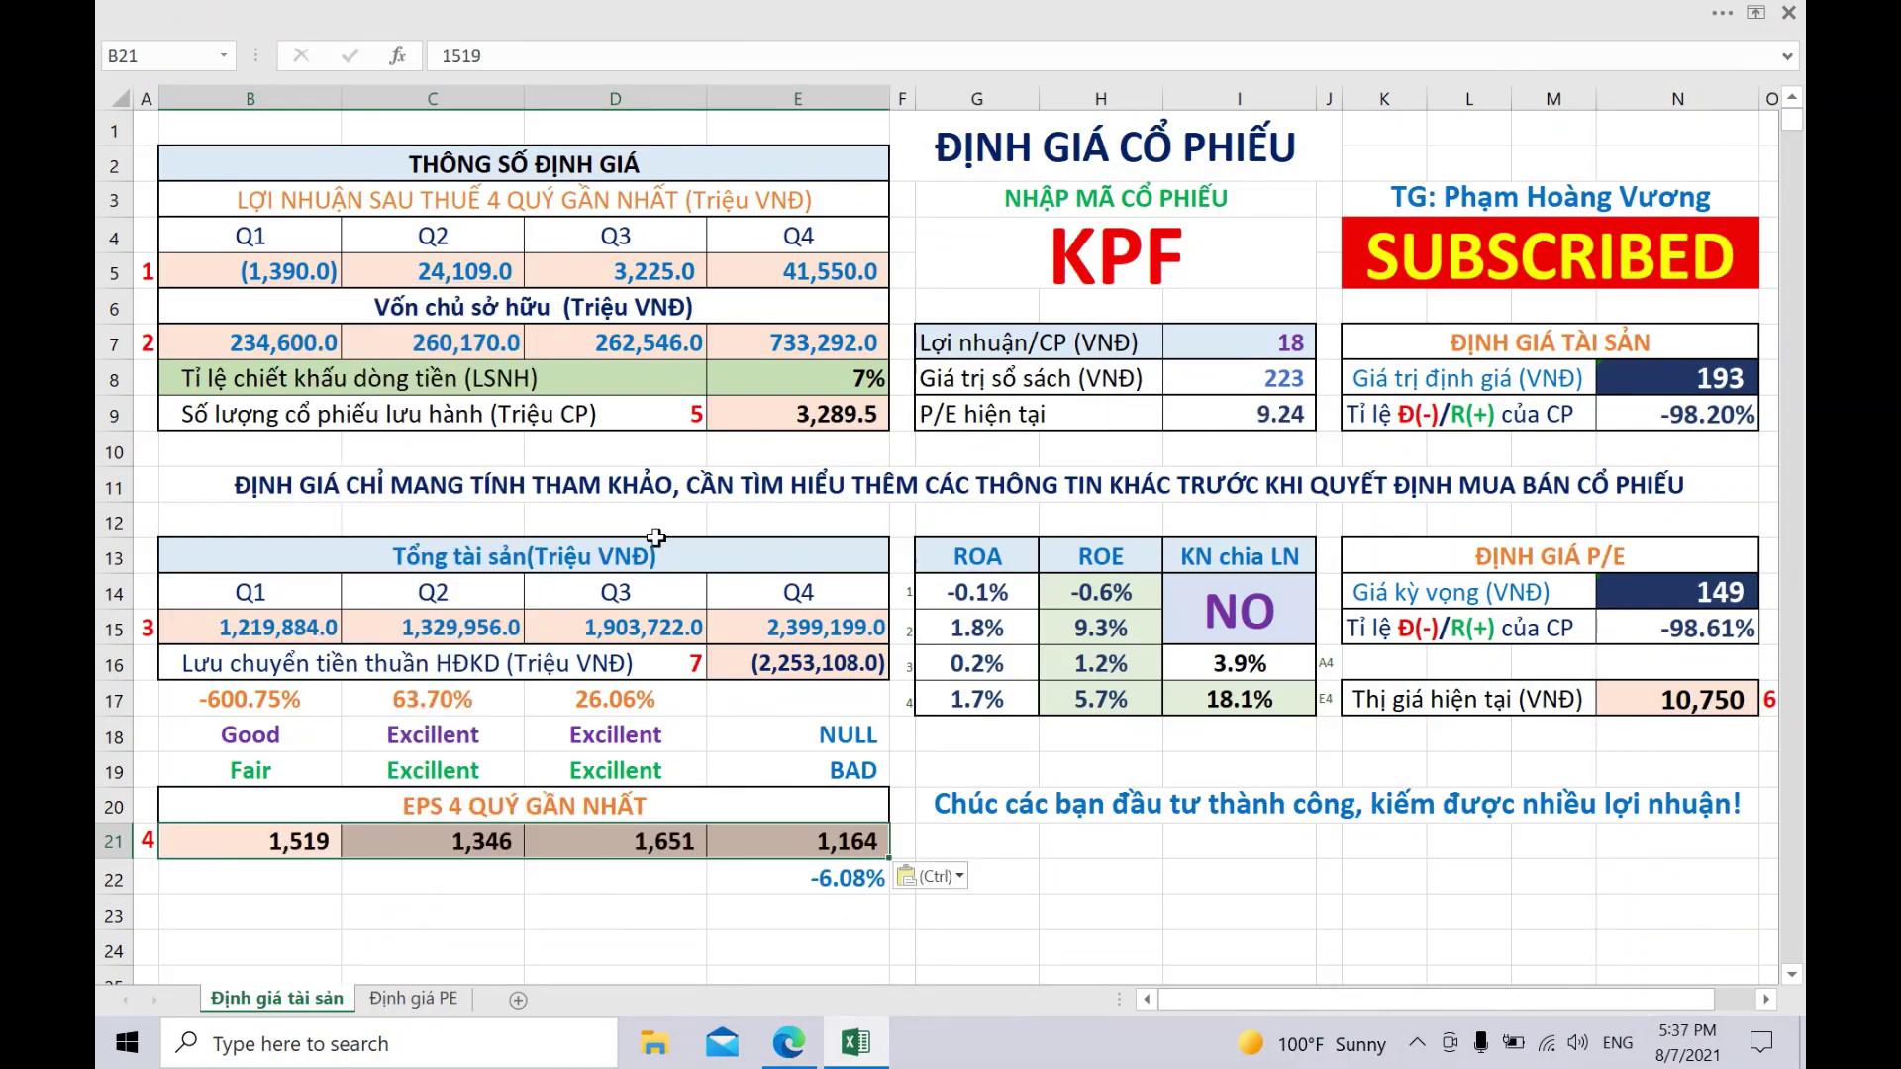
- Look up KPF's outstanding shares under Hồ sơ doanh nghiệp on Vietstock in Edge, and set the share count in E9 of the Excel sheet to 58
click(803, 420)
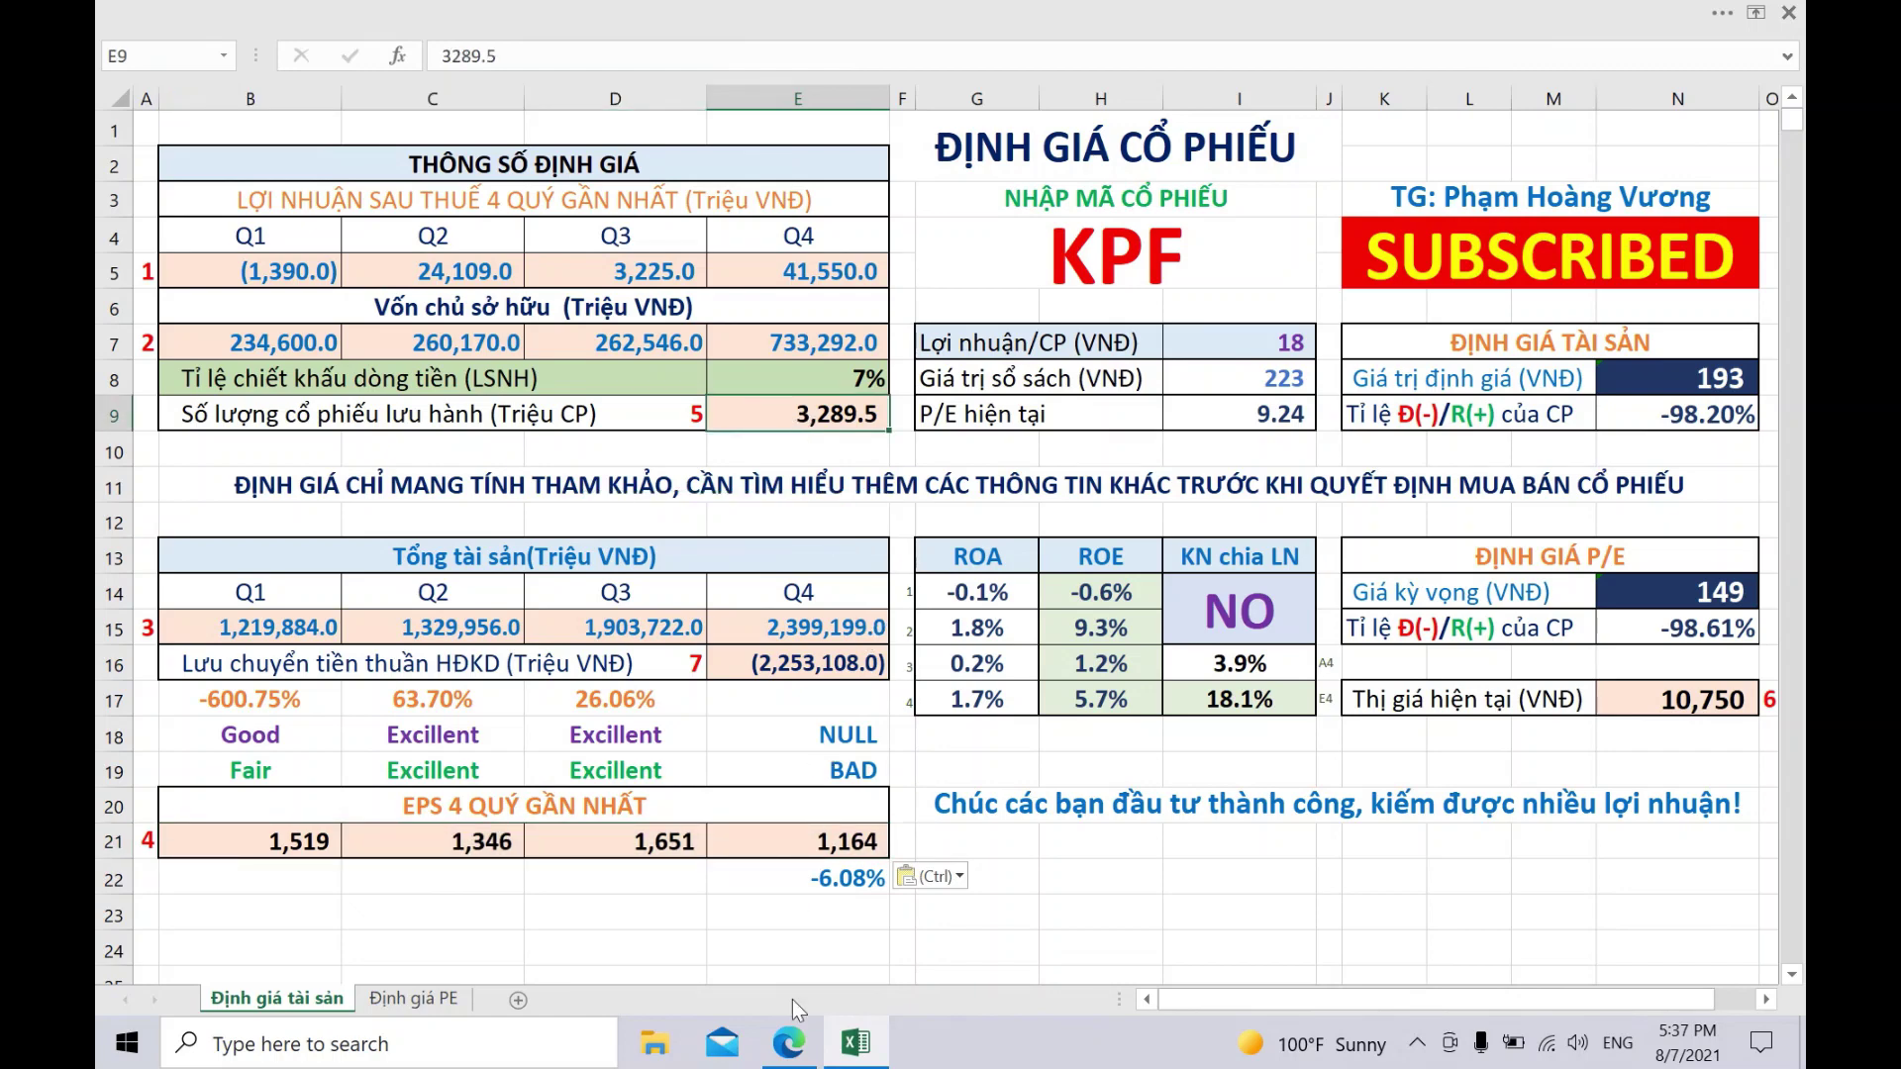
click(789, 1043)
scroll(1134, 436, up, 8)
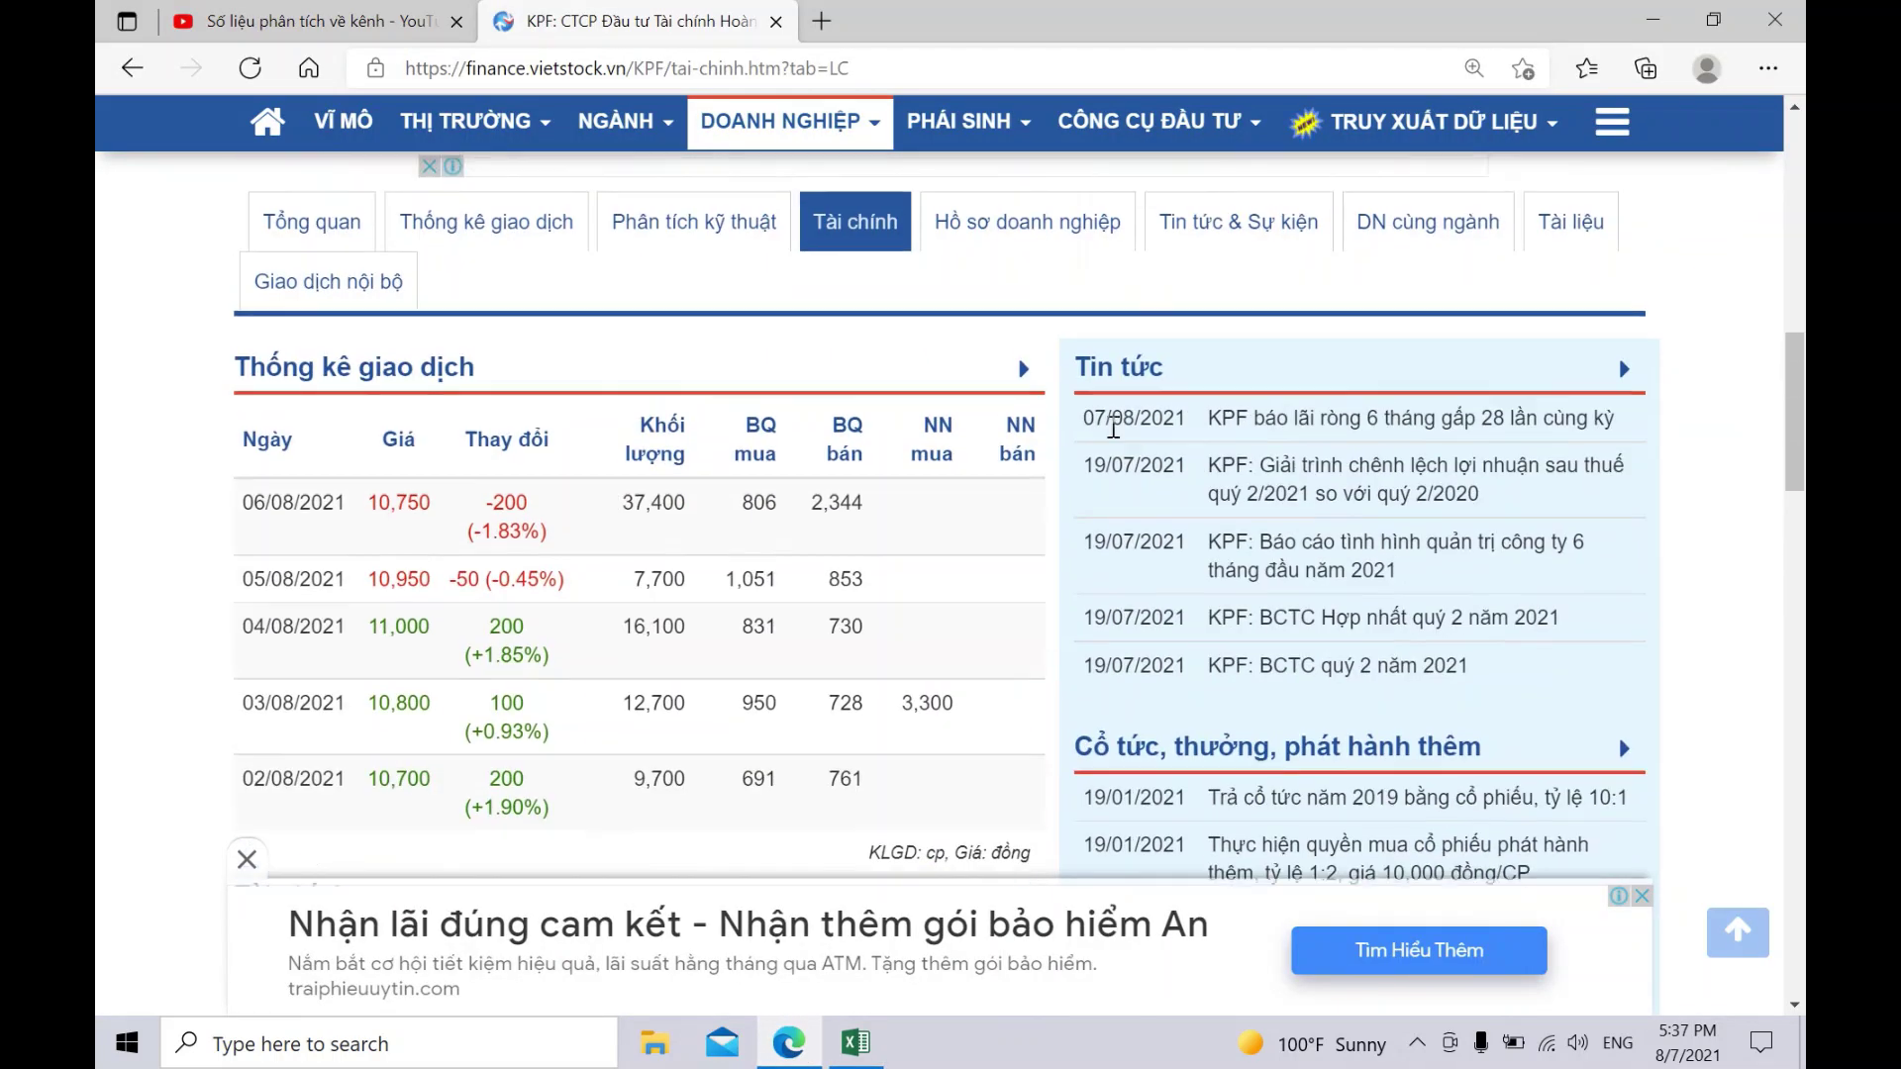
click(1113, 500)
scroll(1114, 504, down, 4)
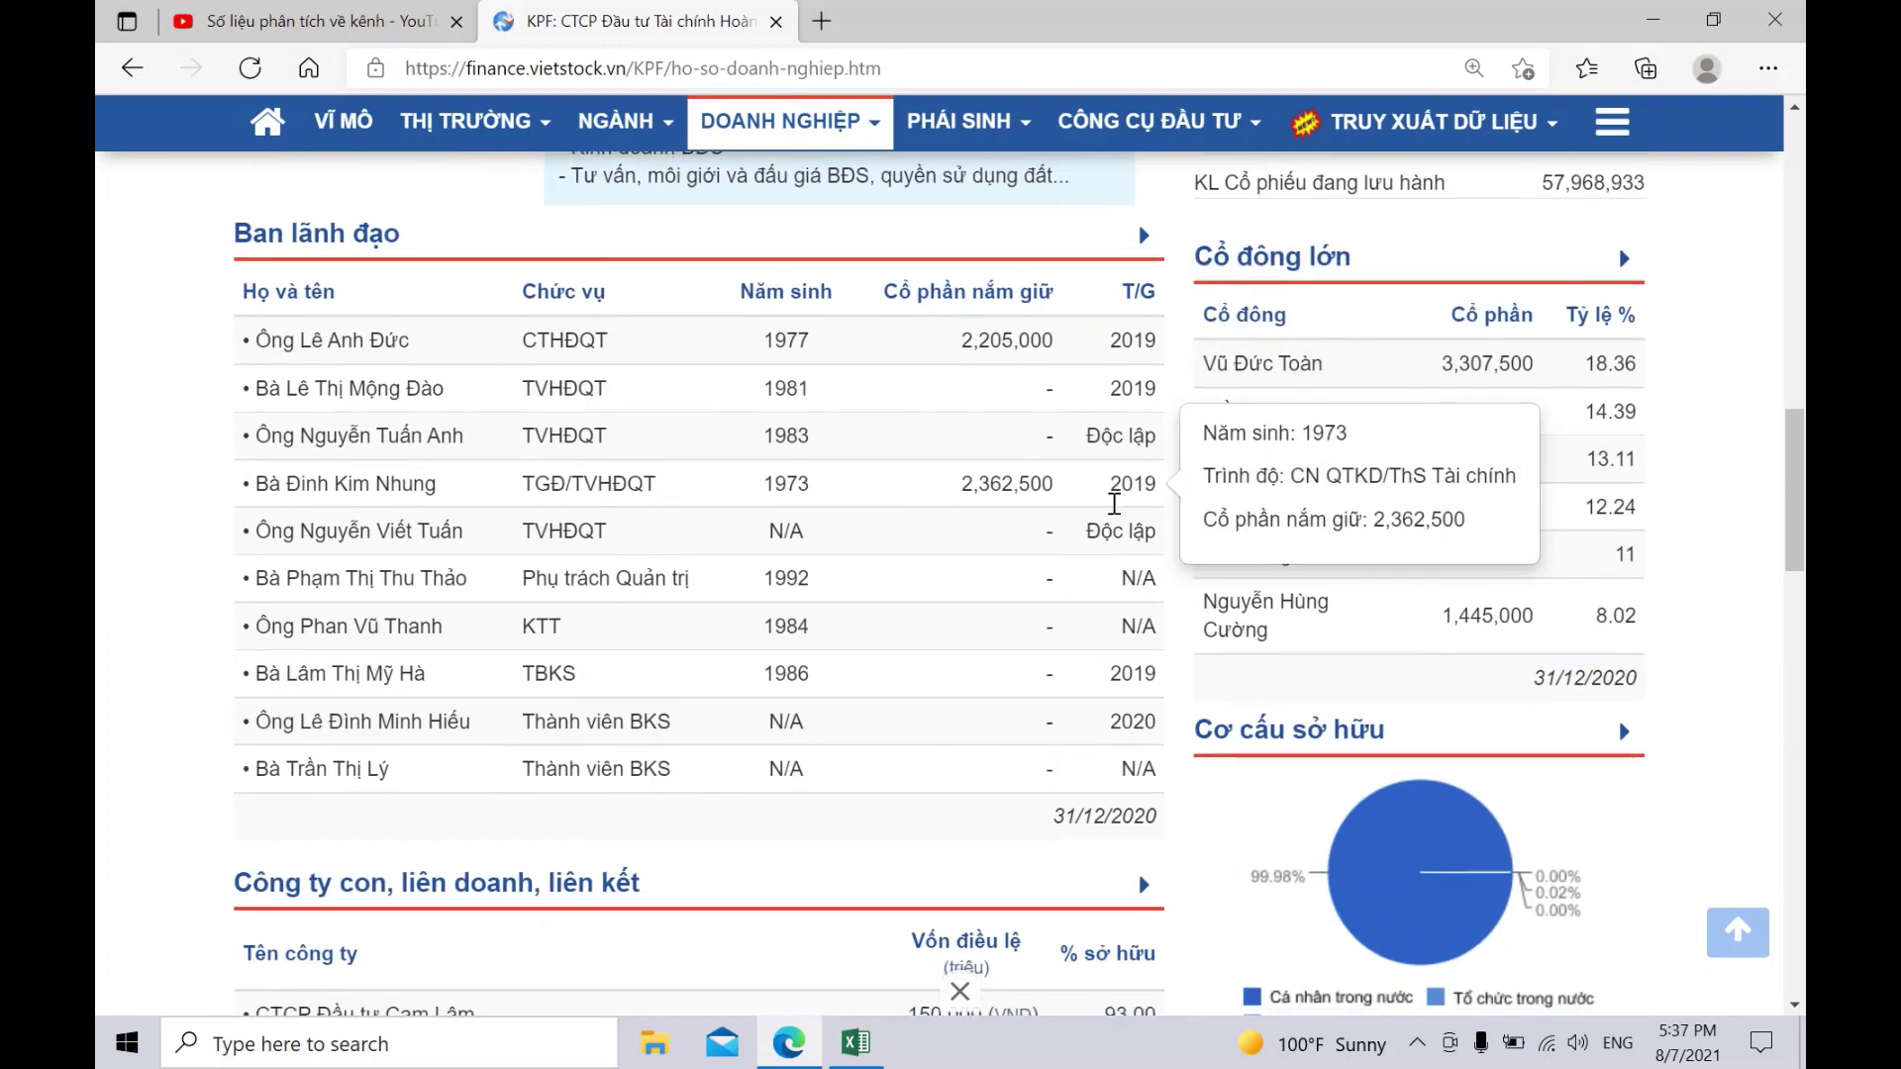
scroll(1106, 510, up, 4)
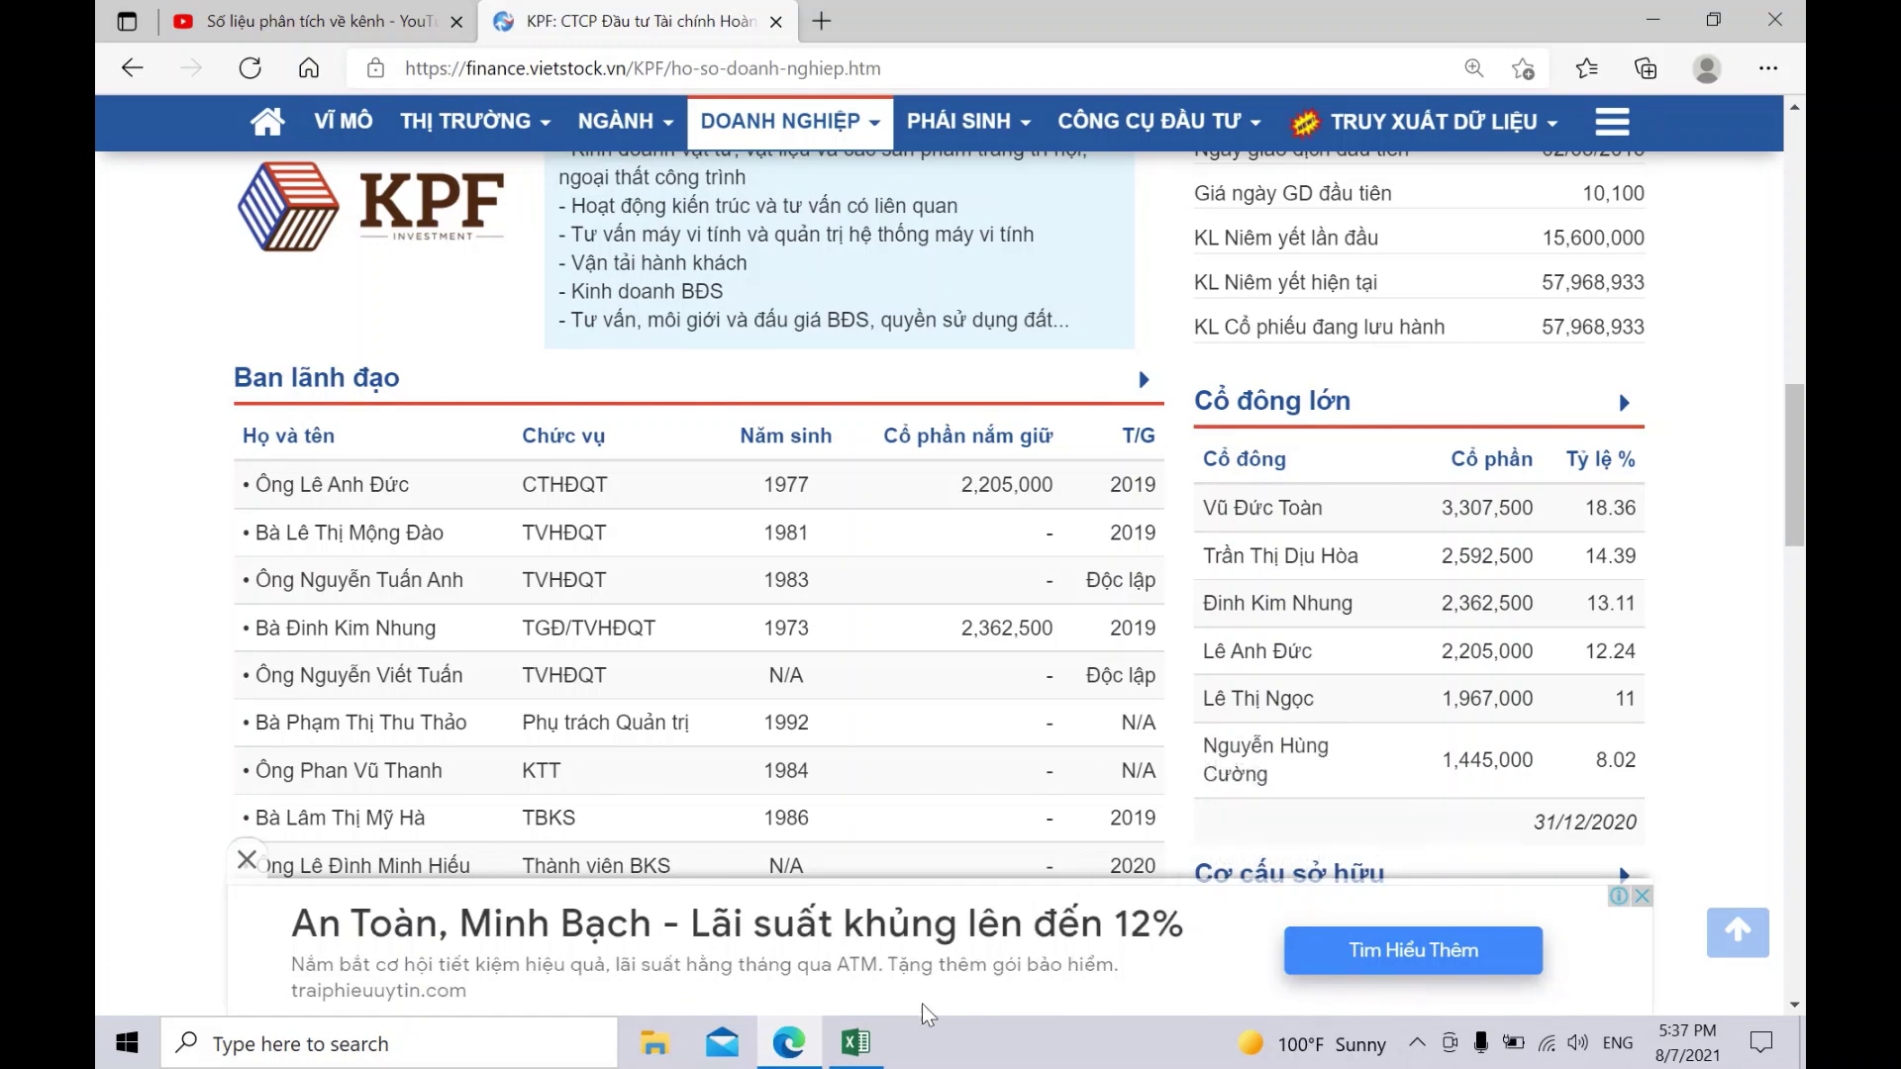
click(856, 1042)
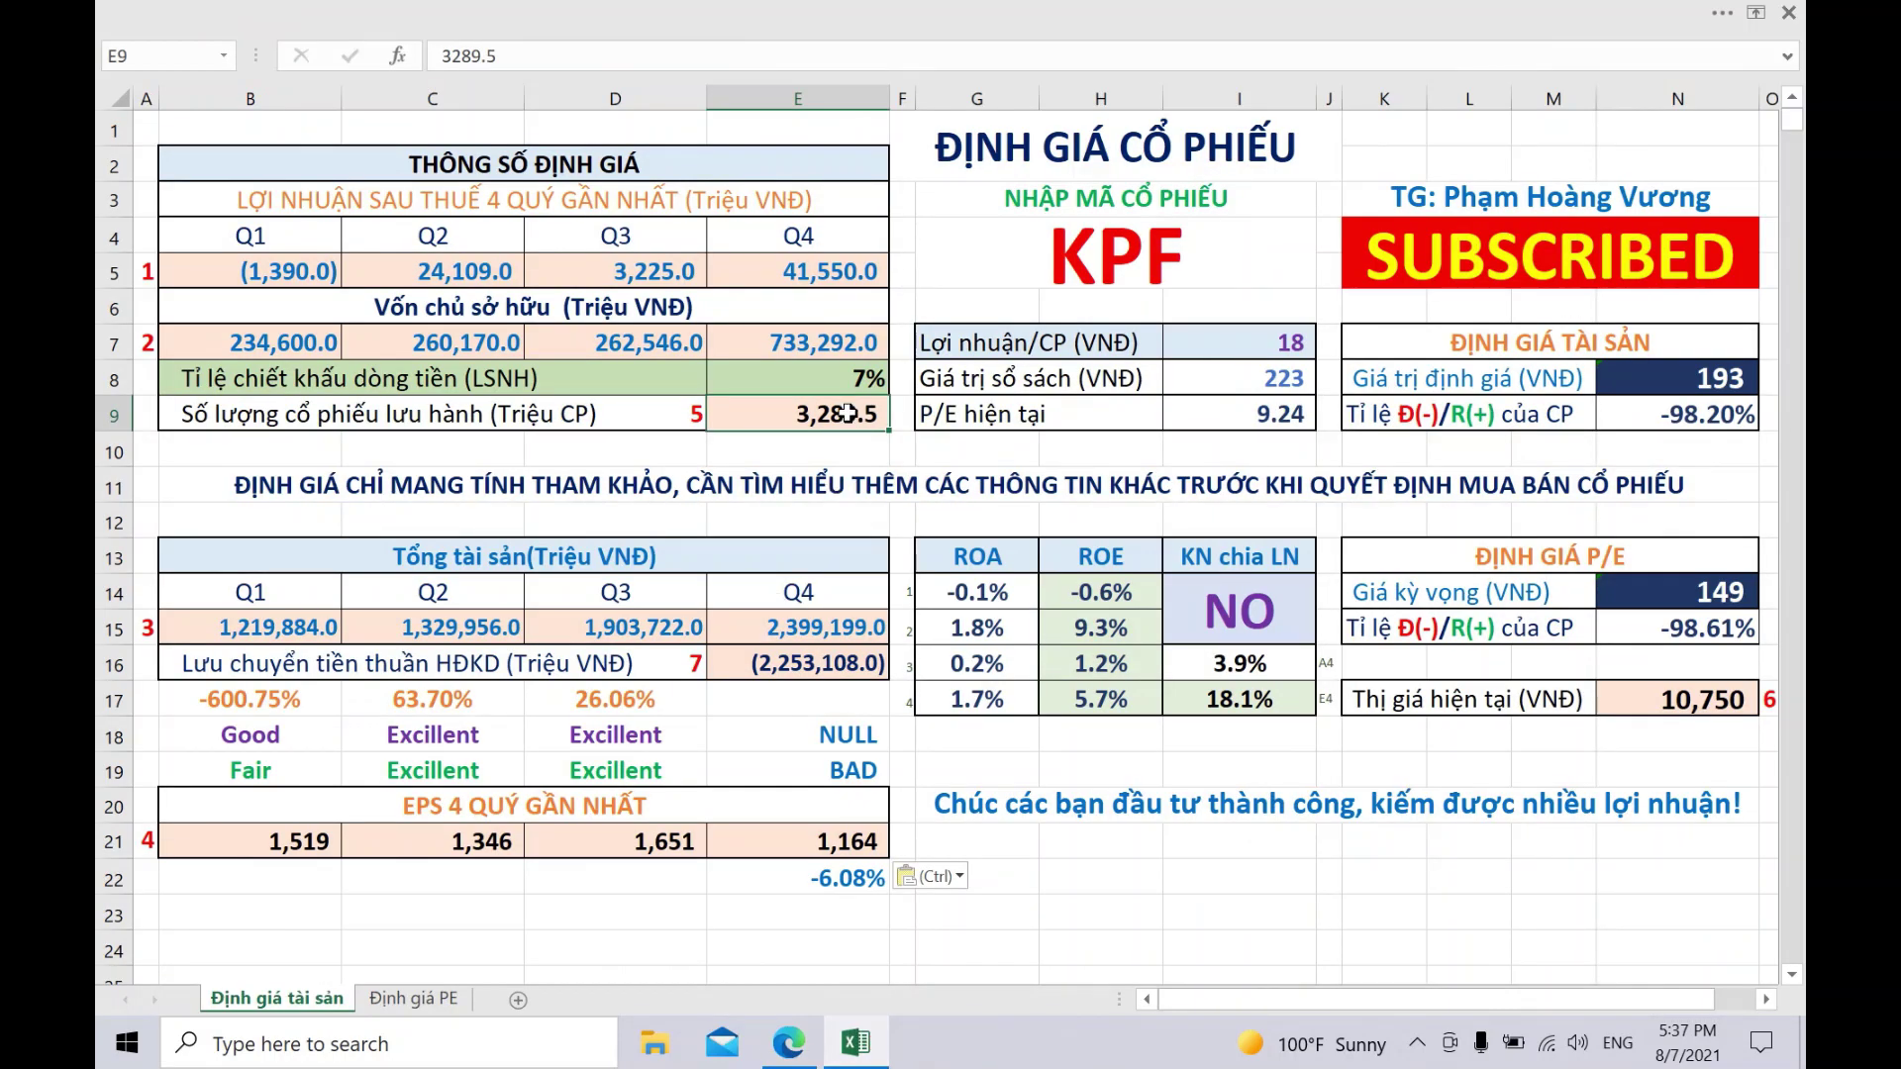
text(58)
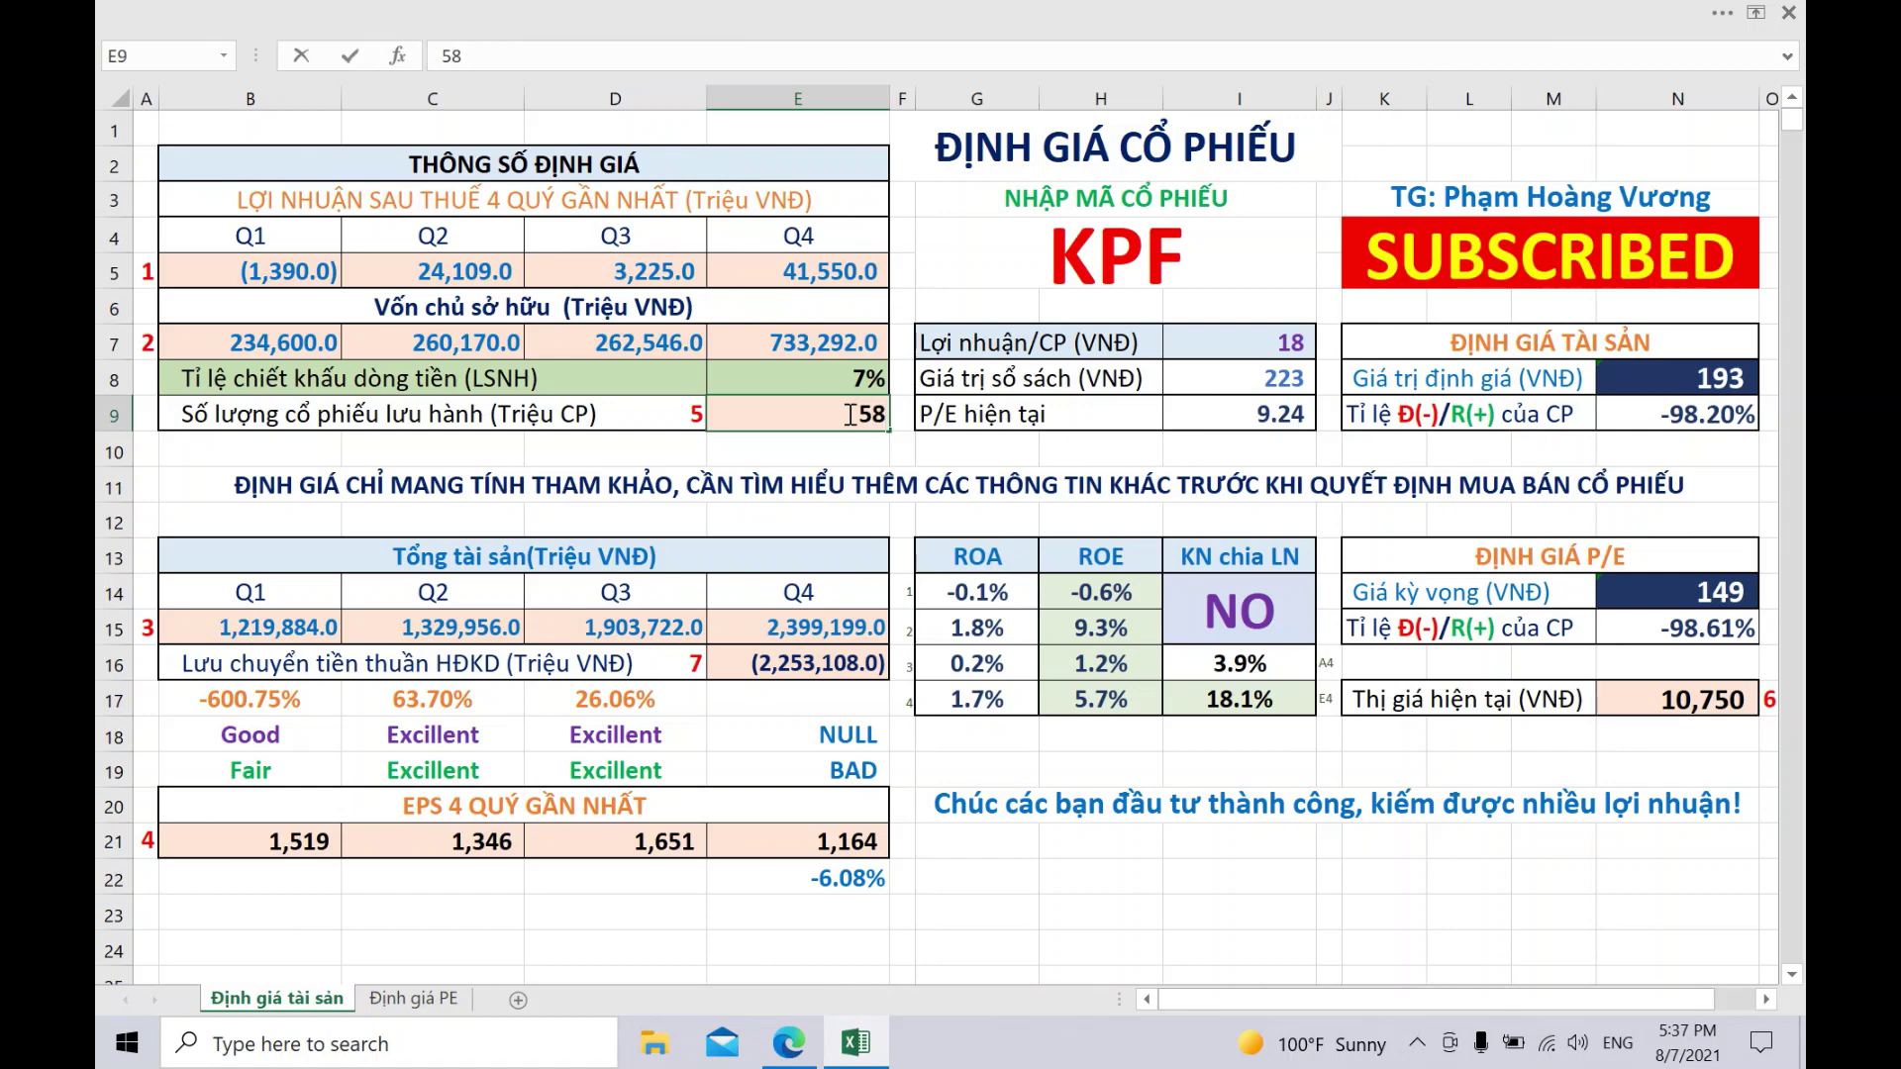
key(Return)
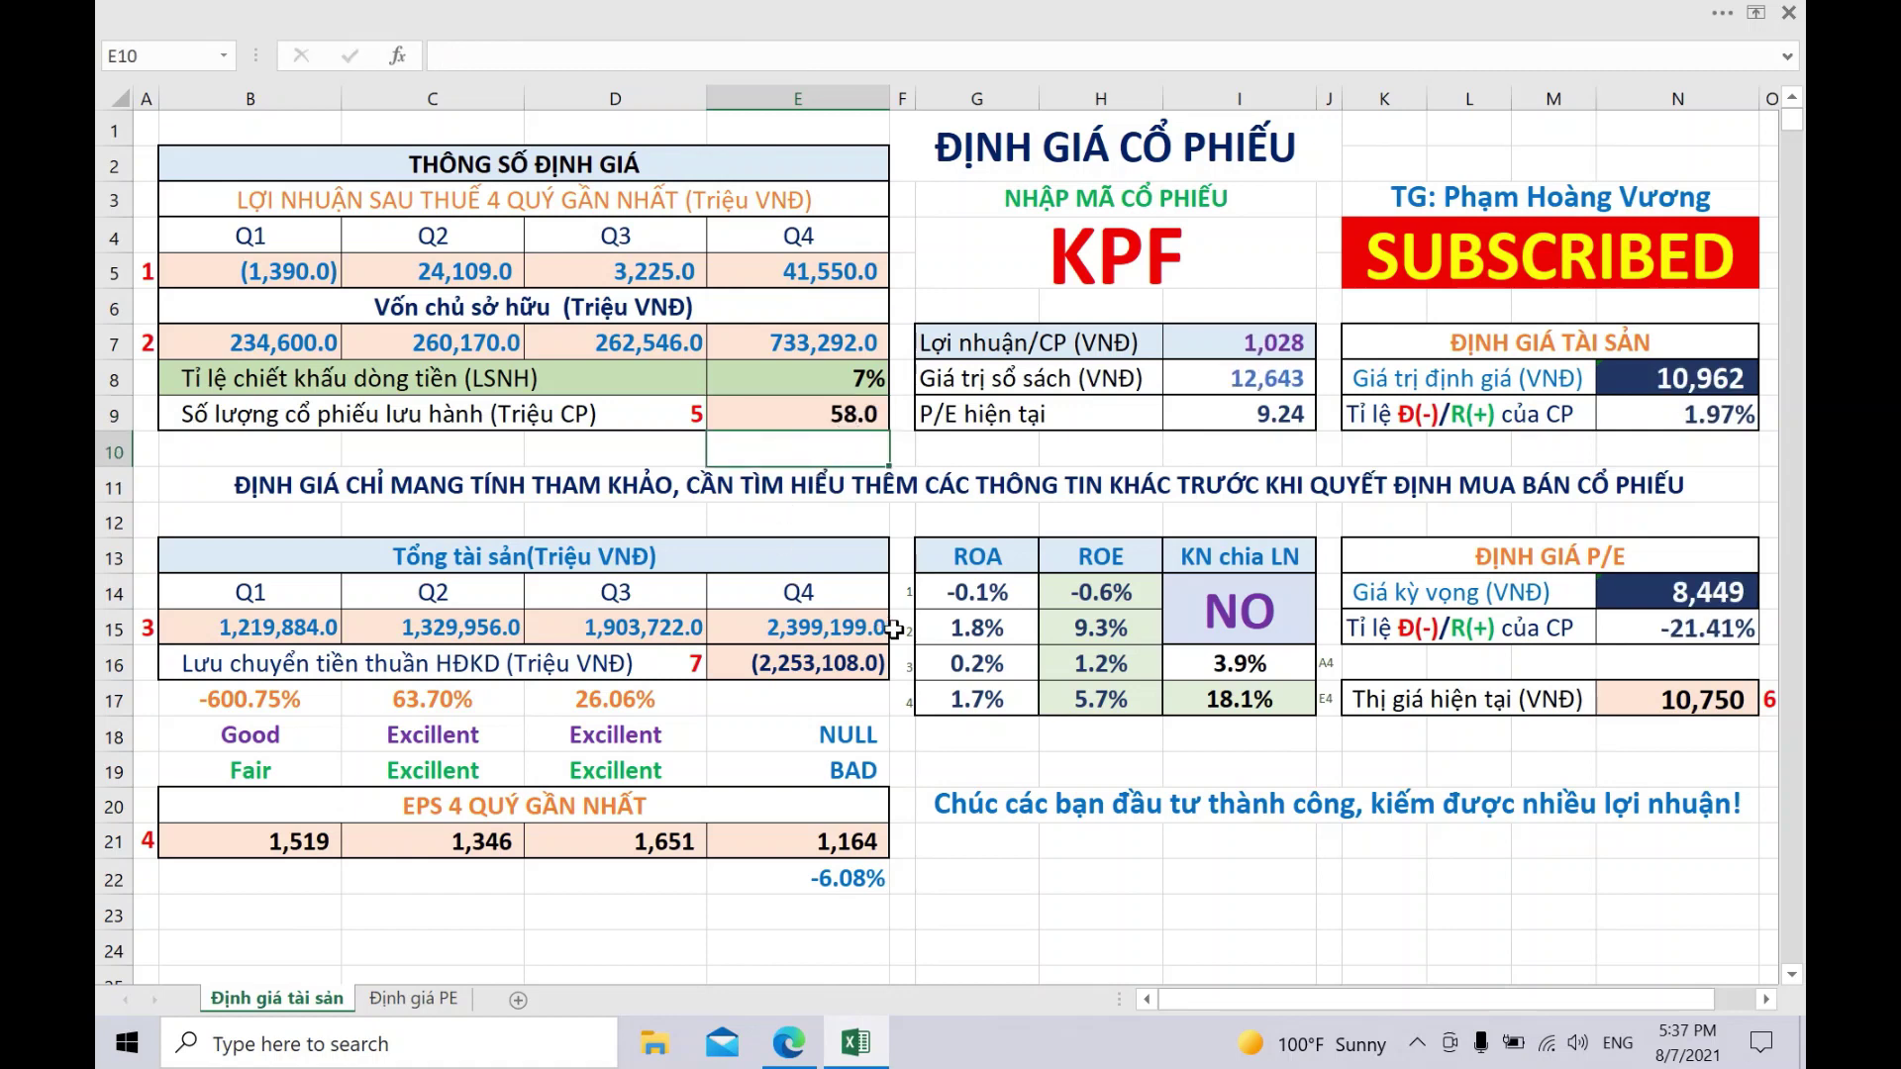
- Switch to Vietstock in Edge and open KPF's Lưu chuyển tiền tệ statement under Tài chính, down to the net operating cash flow line
click(770, 655)
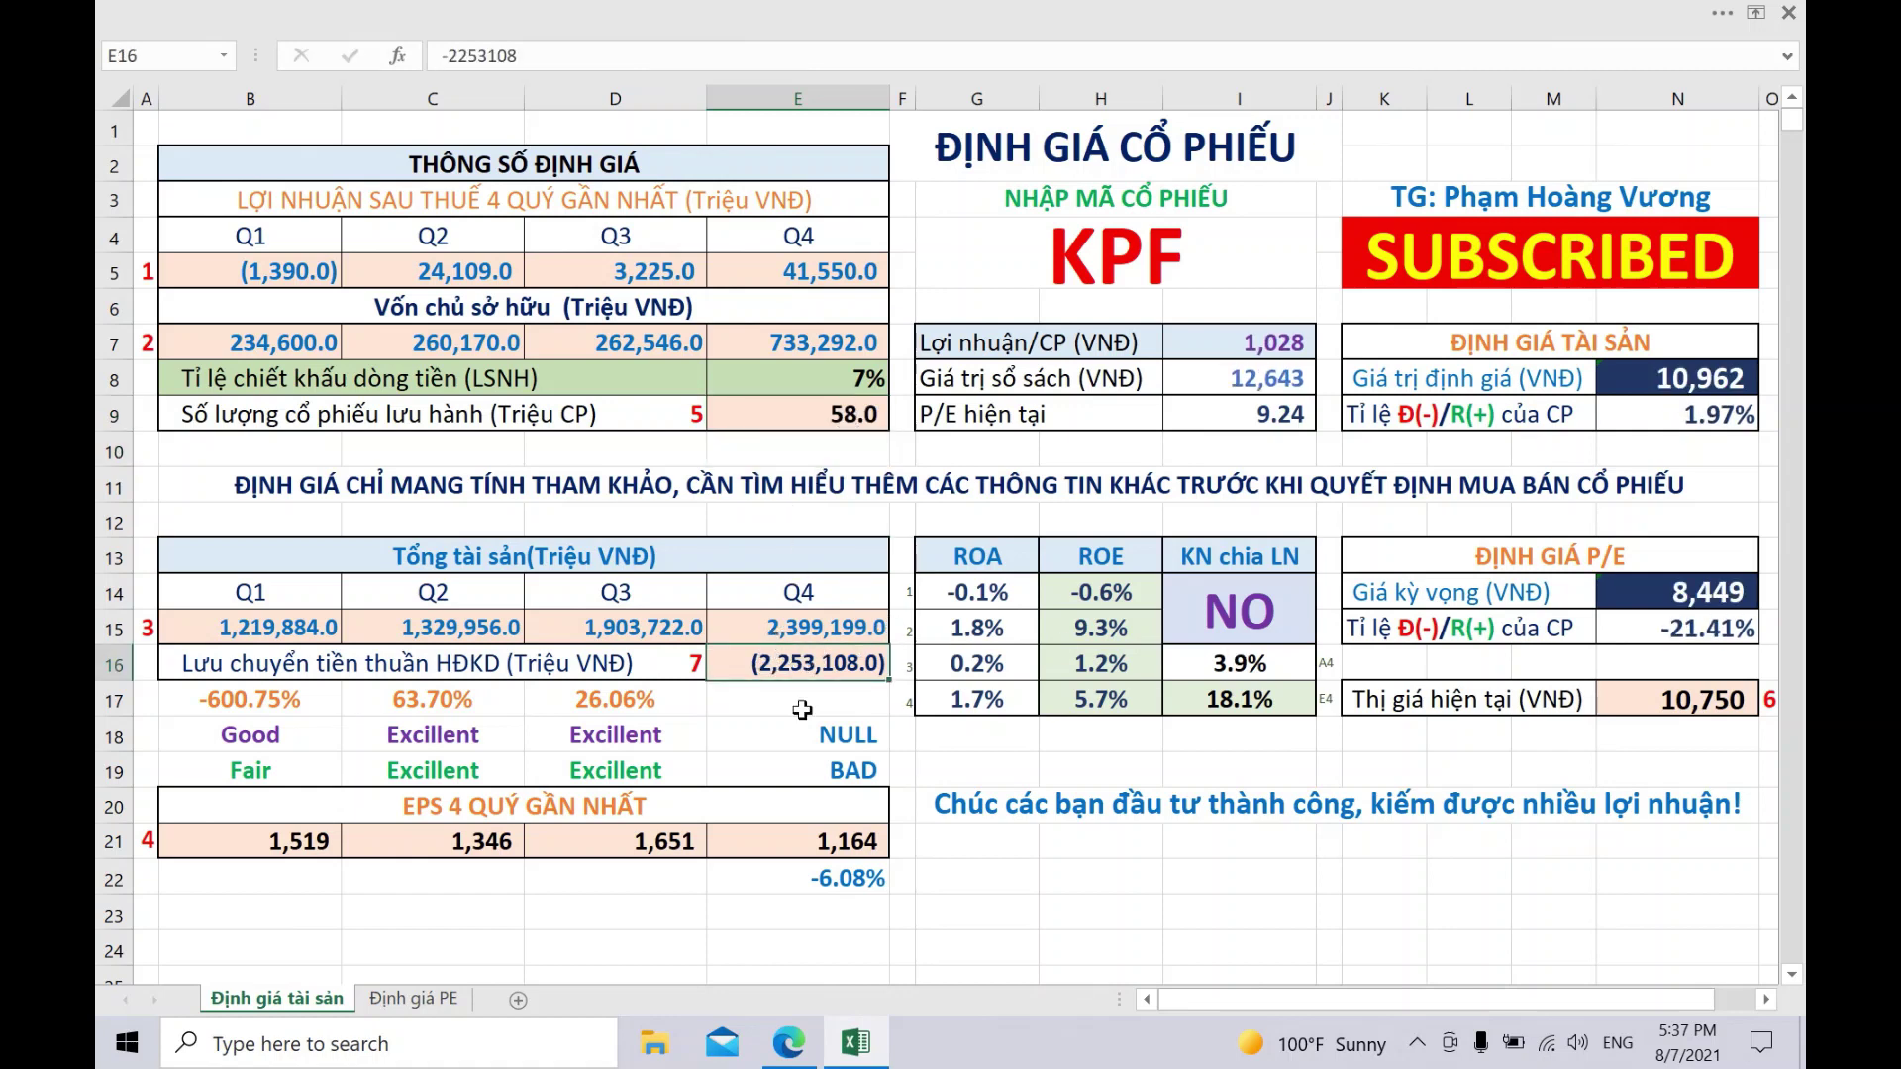
click(789, 1042)
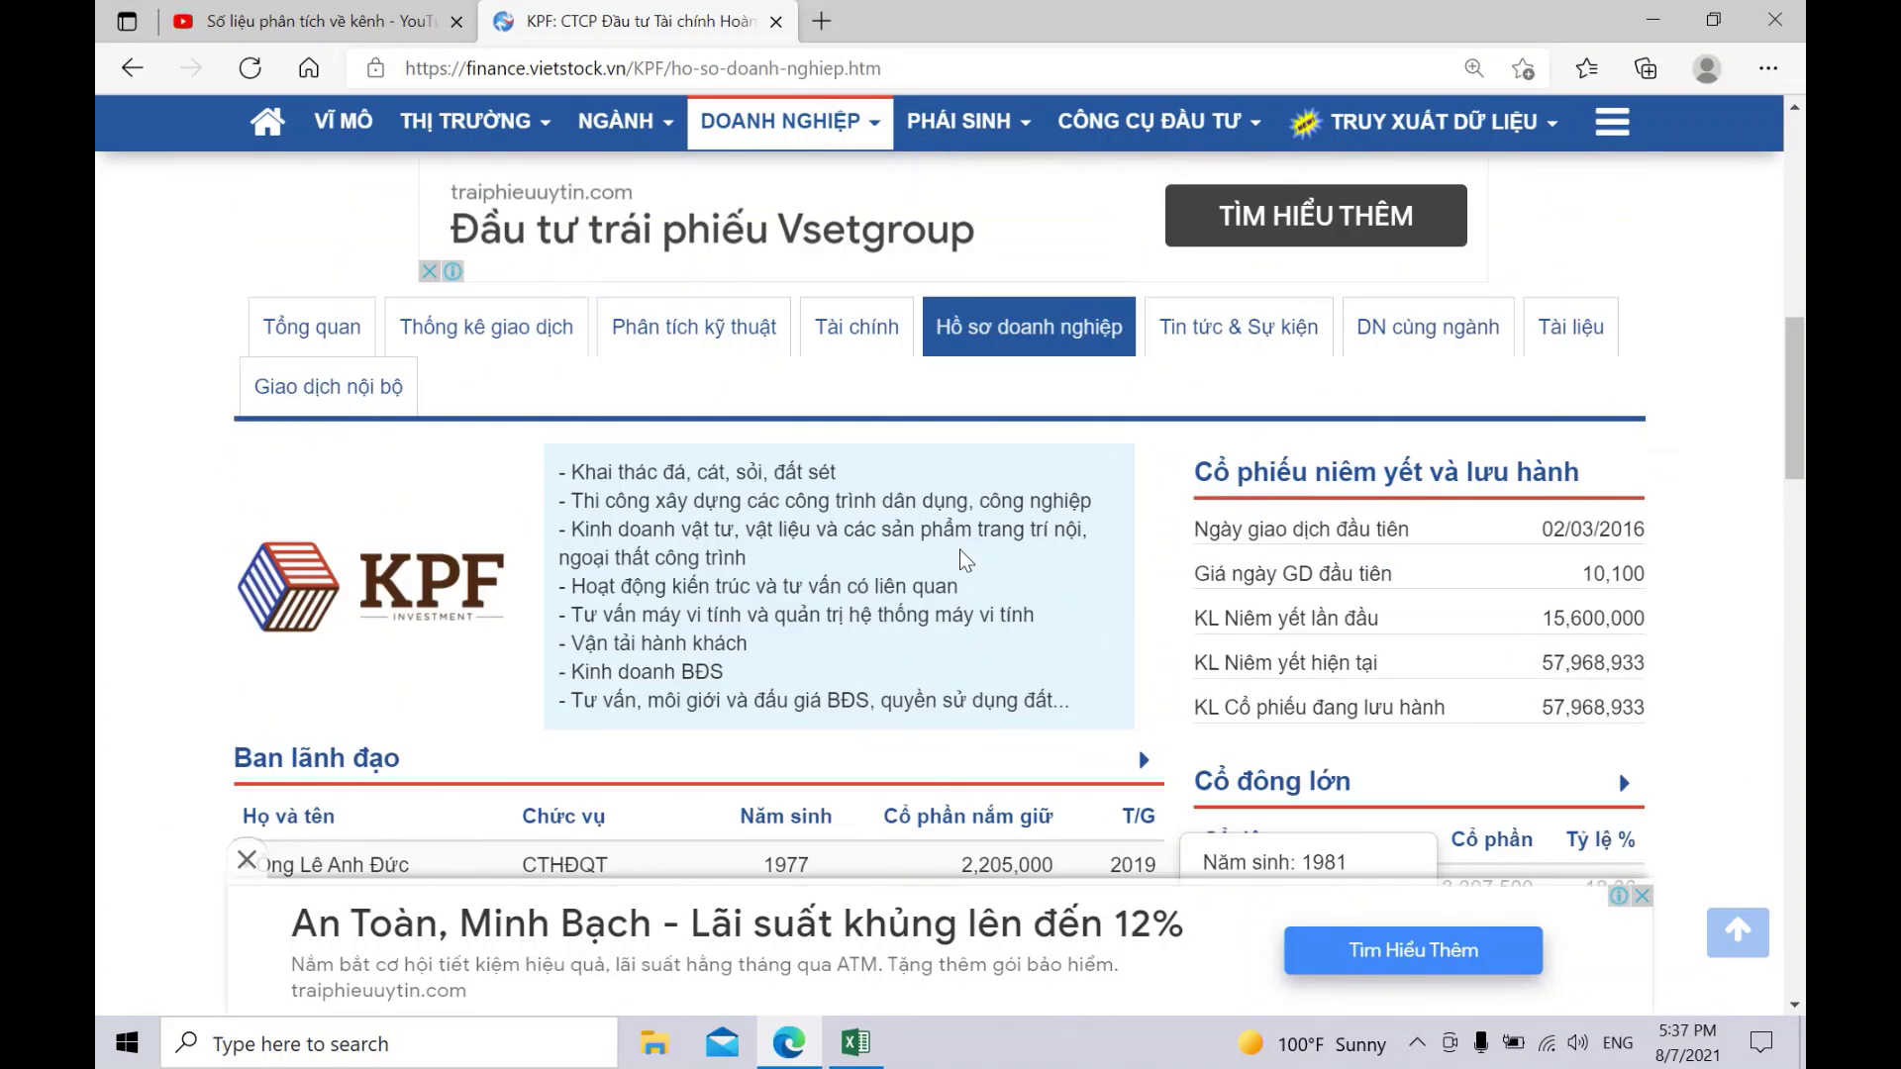
click(873, 520)
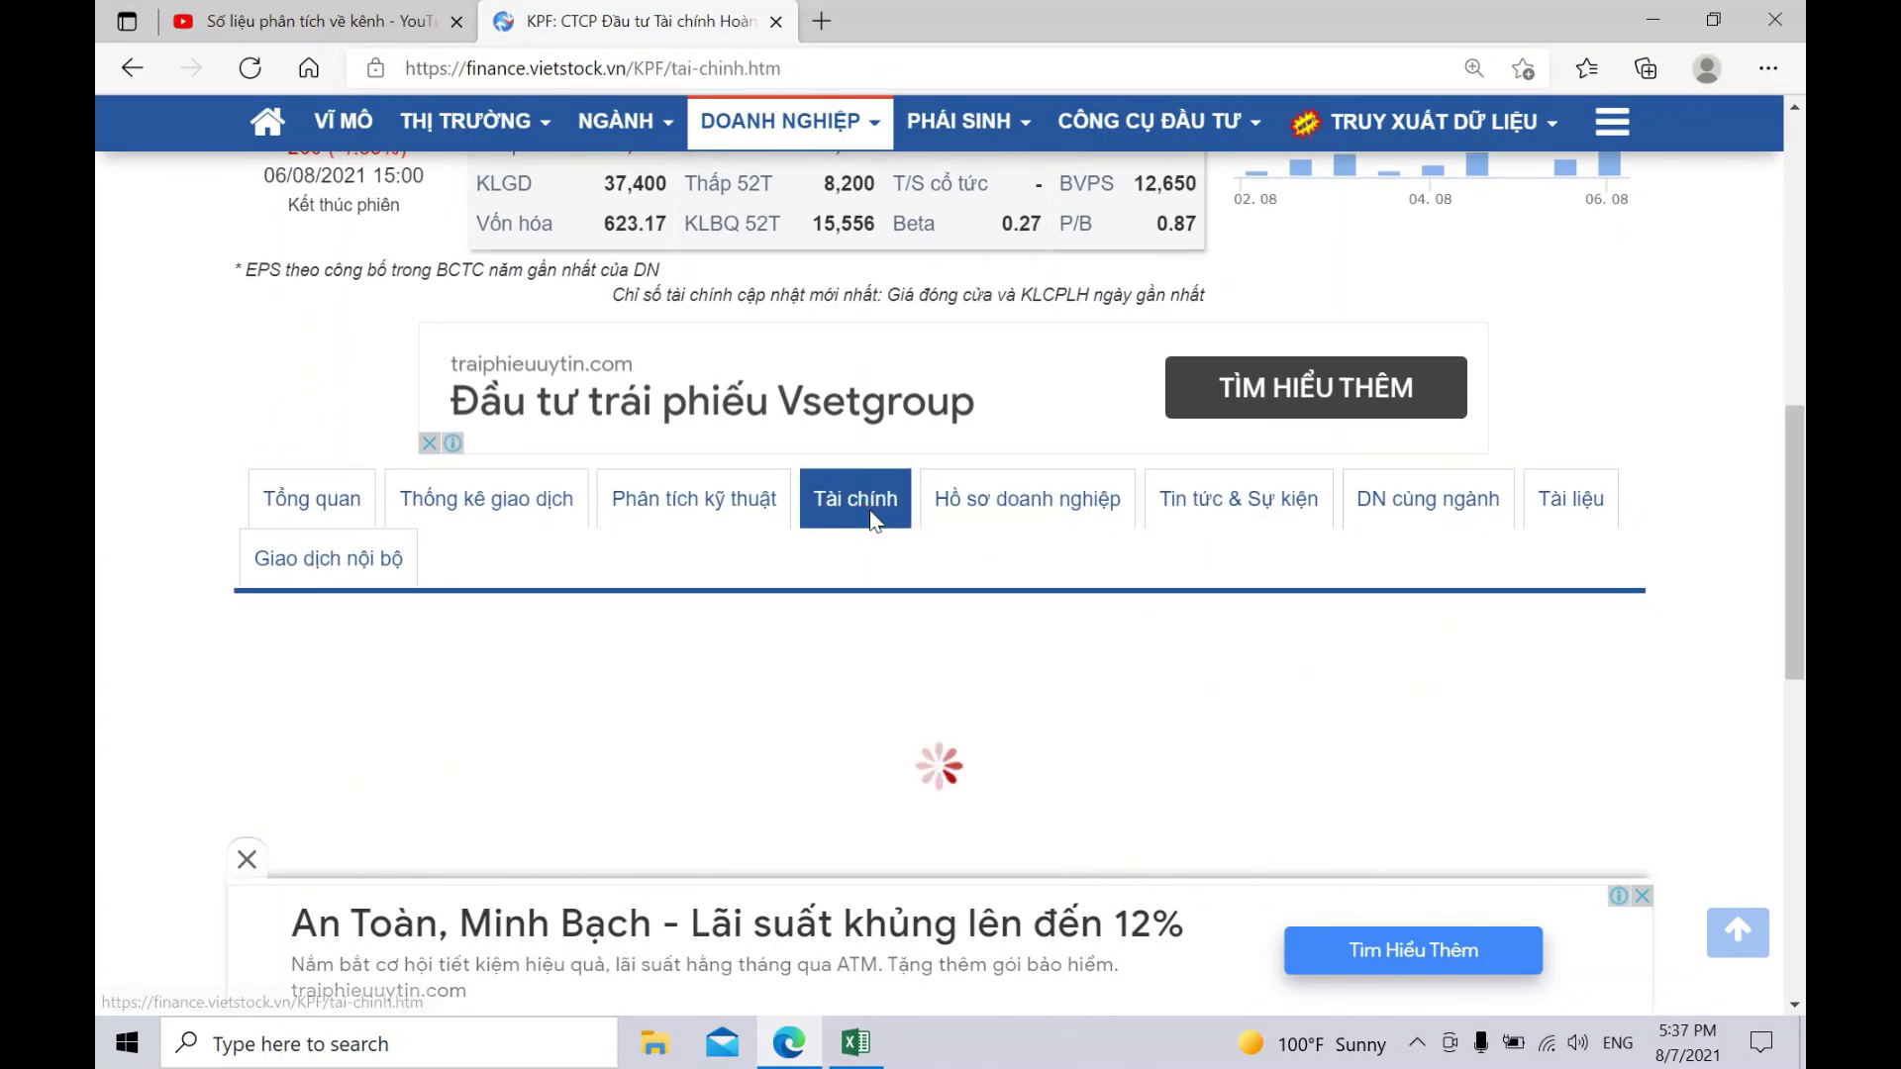
scroll(869, 509, down, 8)
click(876, 342)
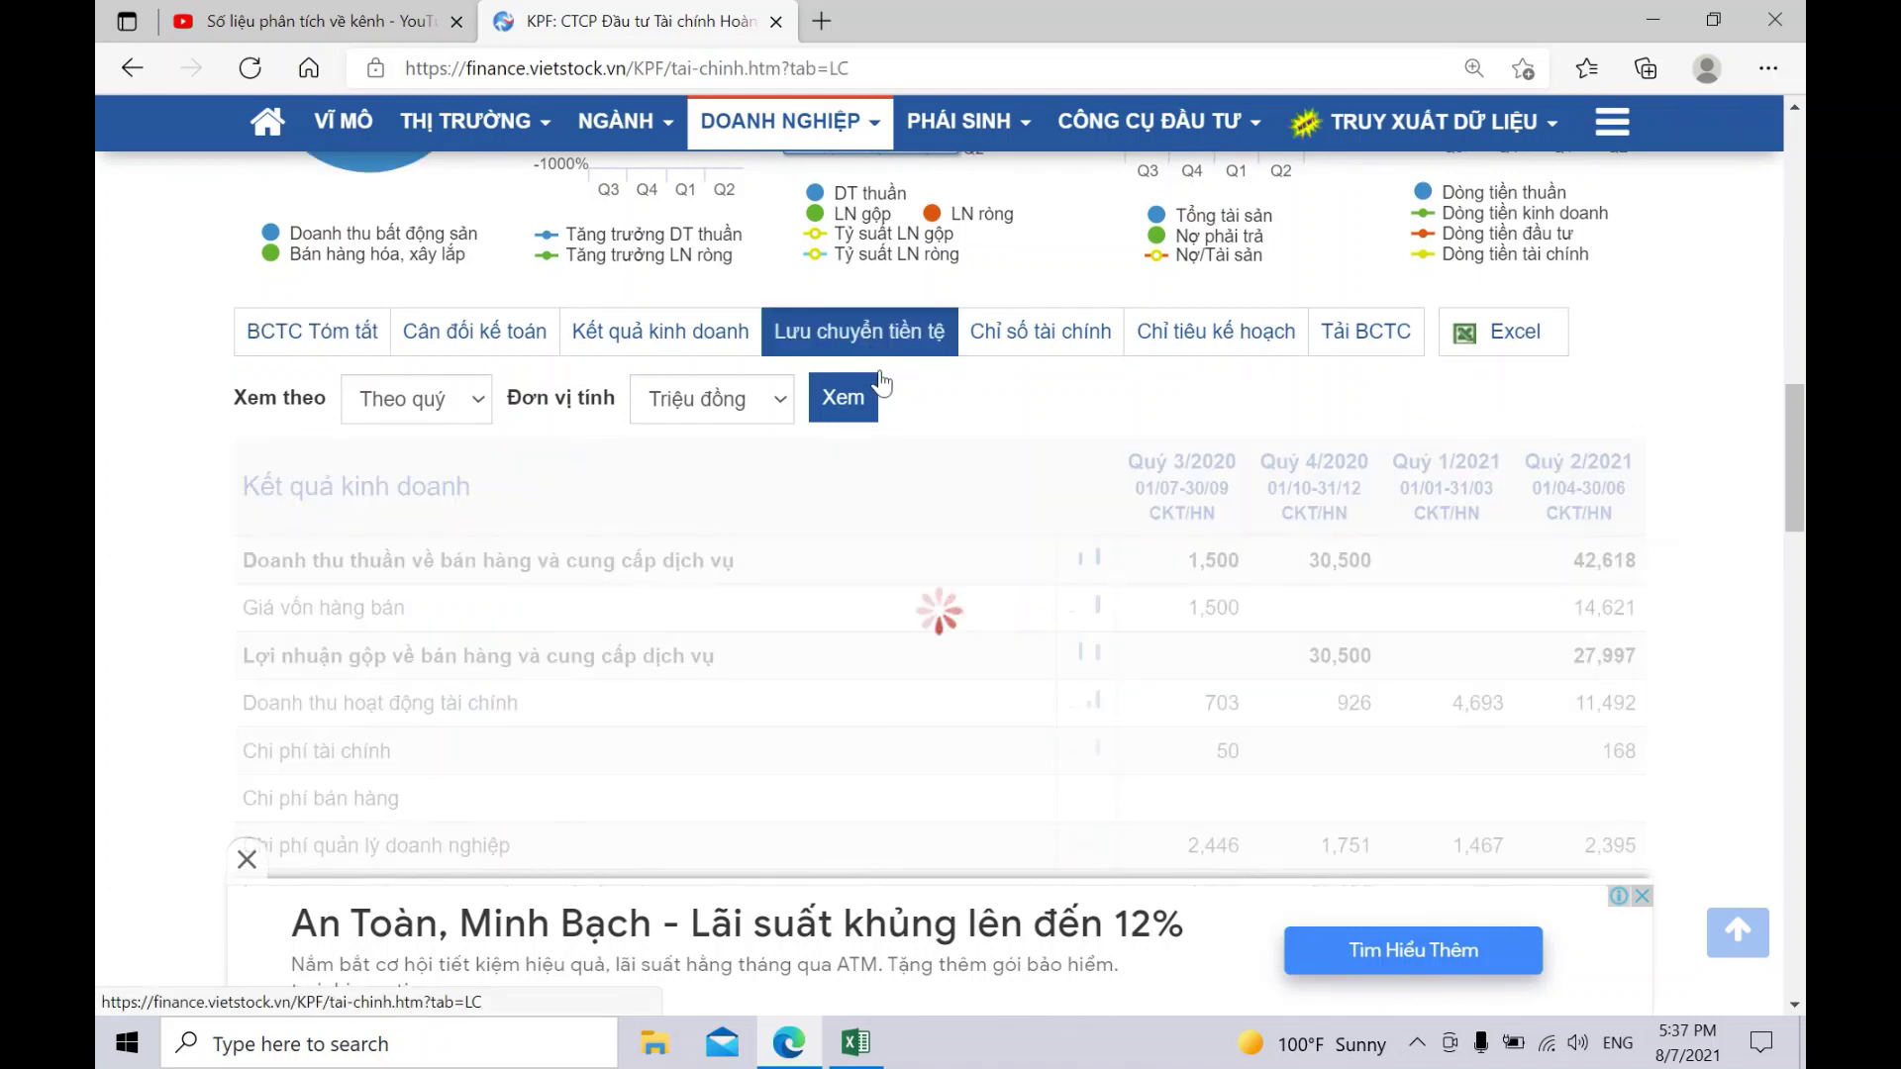
scroll(993, 457, down, 9)
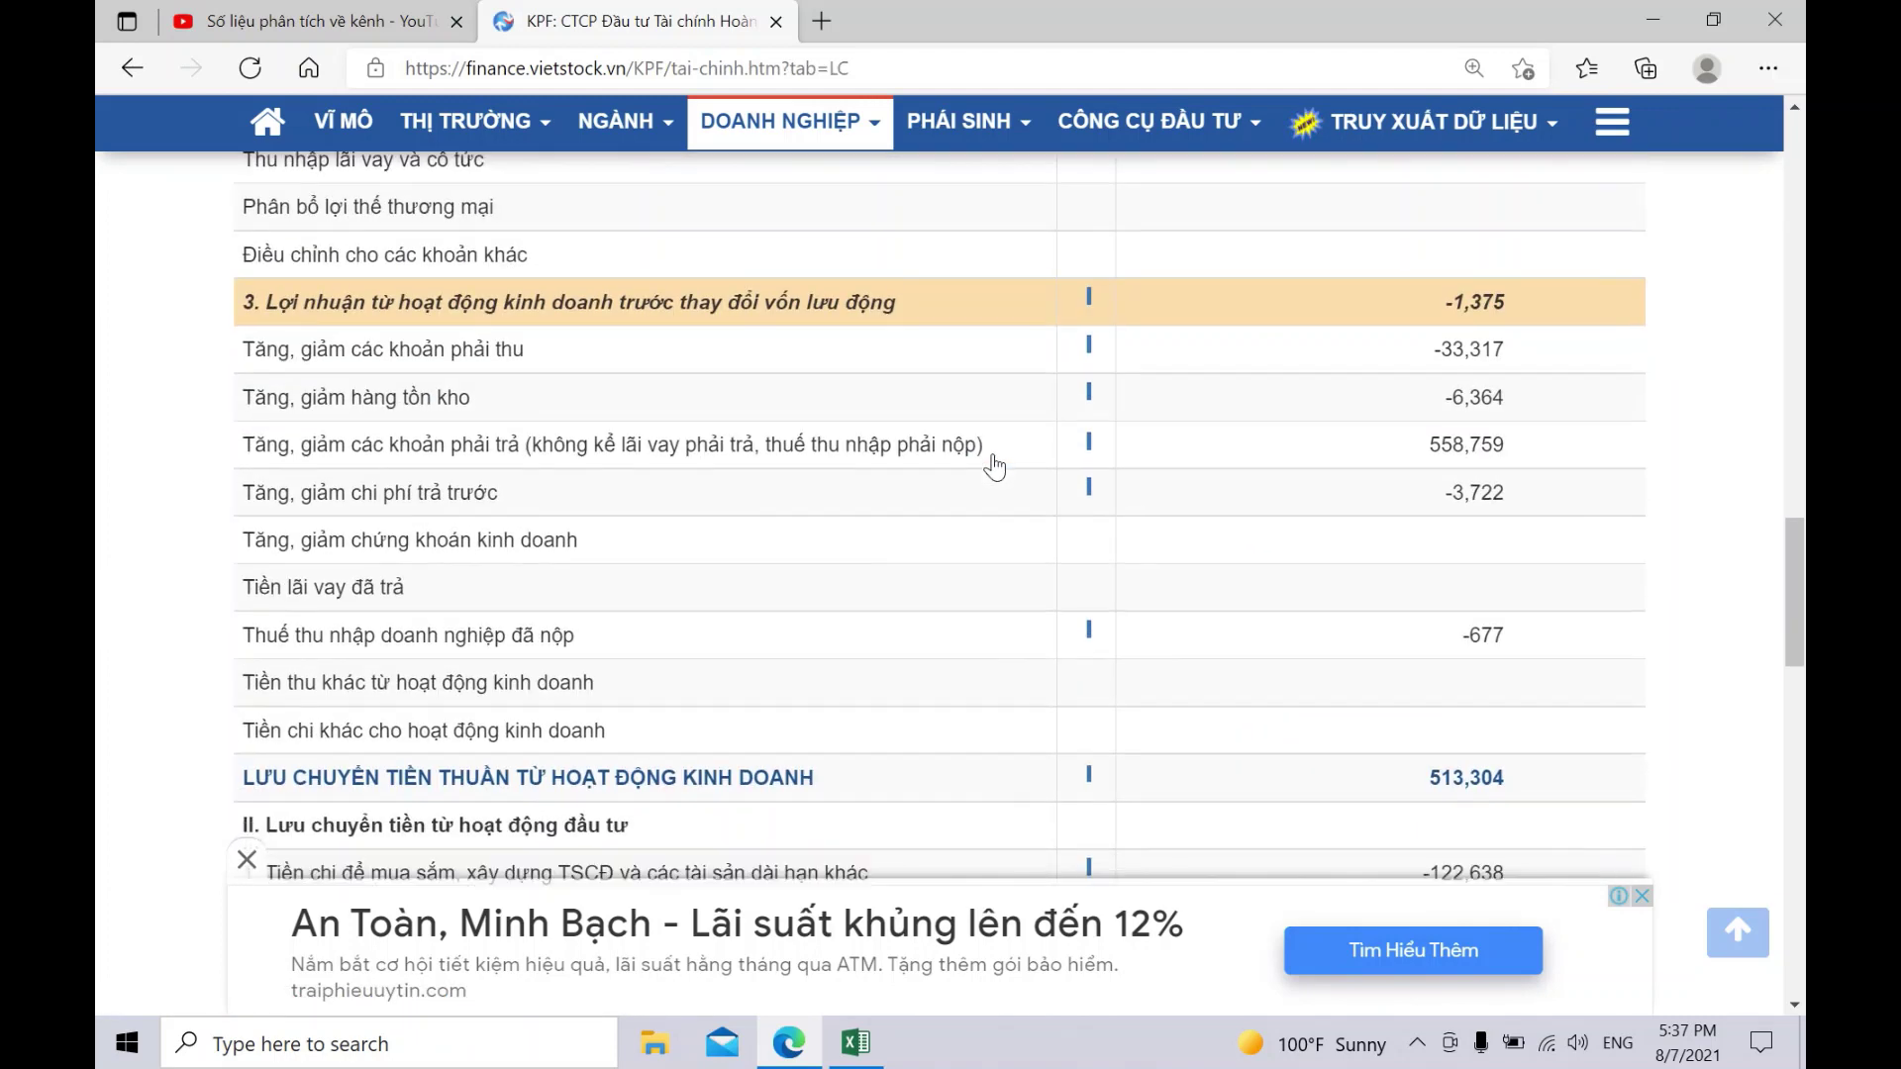
scroll(992, 462, down, 4)
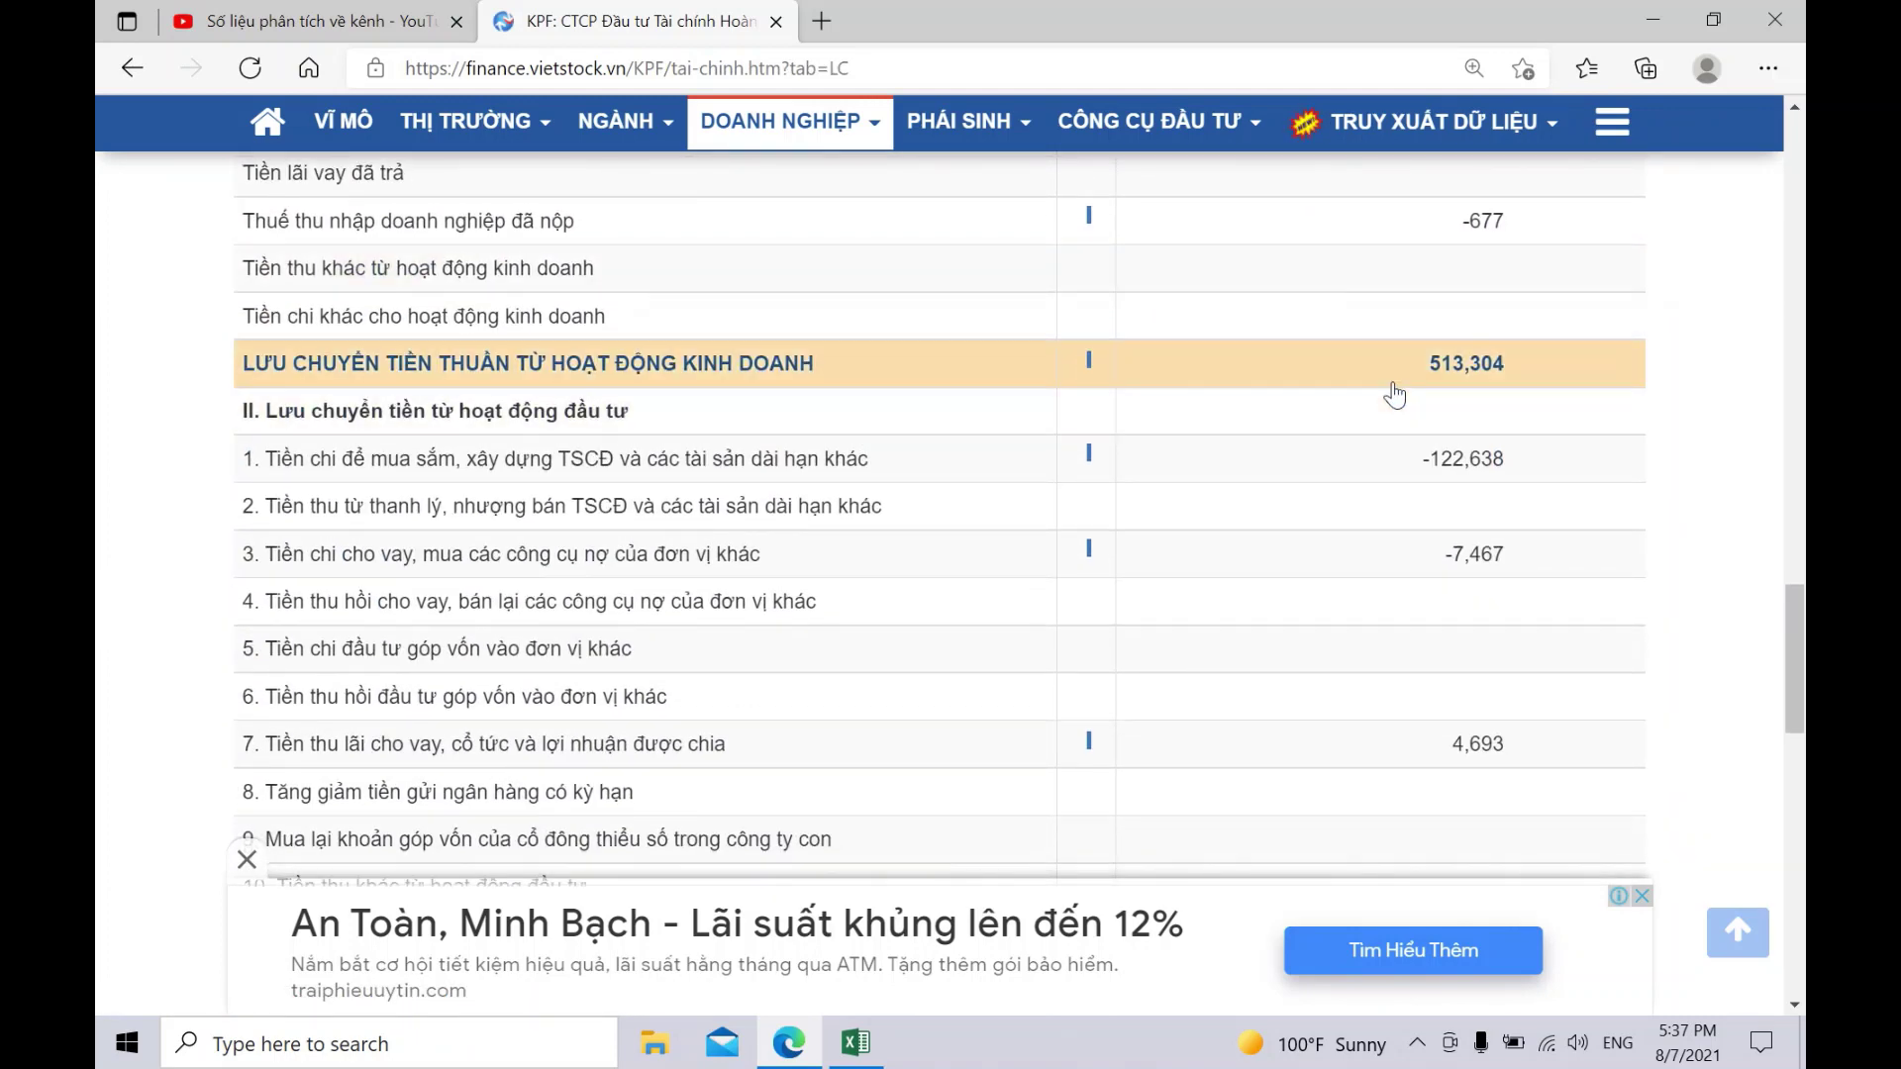
- Copy KPF's net operating cash flow of 513,304 for Quý 1/2021 into E16 of the Excel sheet, keeping the cell formatting
double_click(1465, 363)
key(ctrl+c)
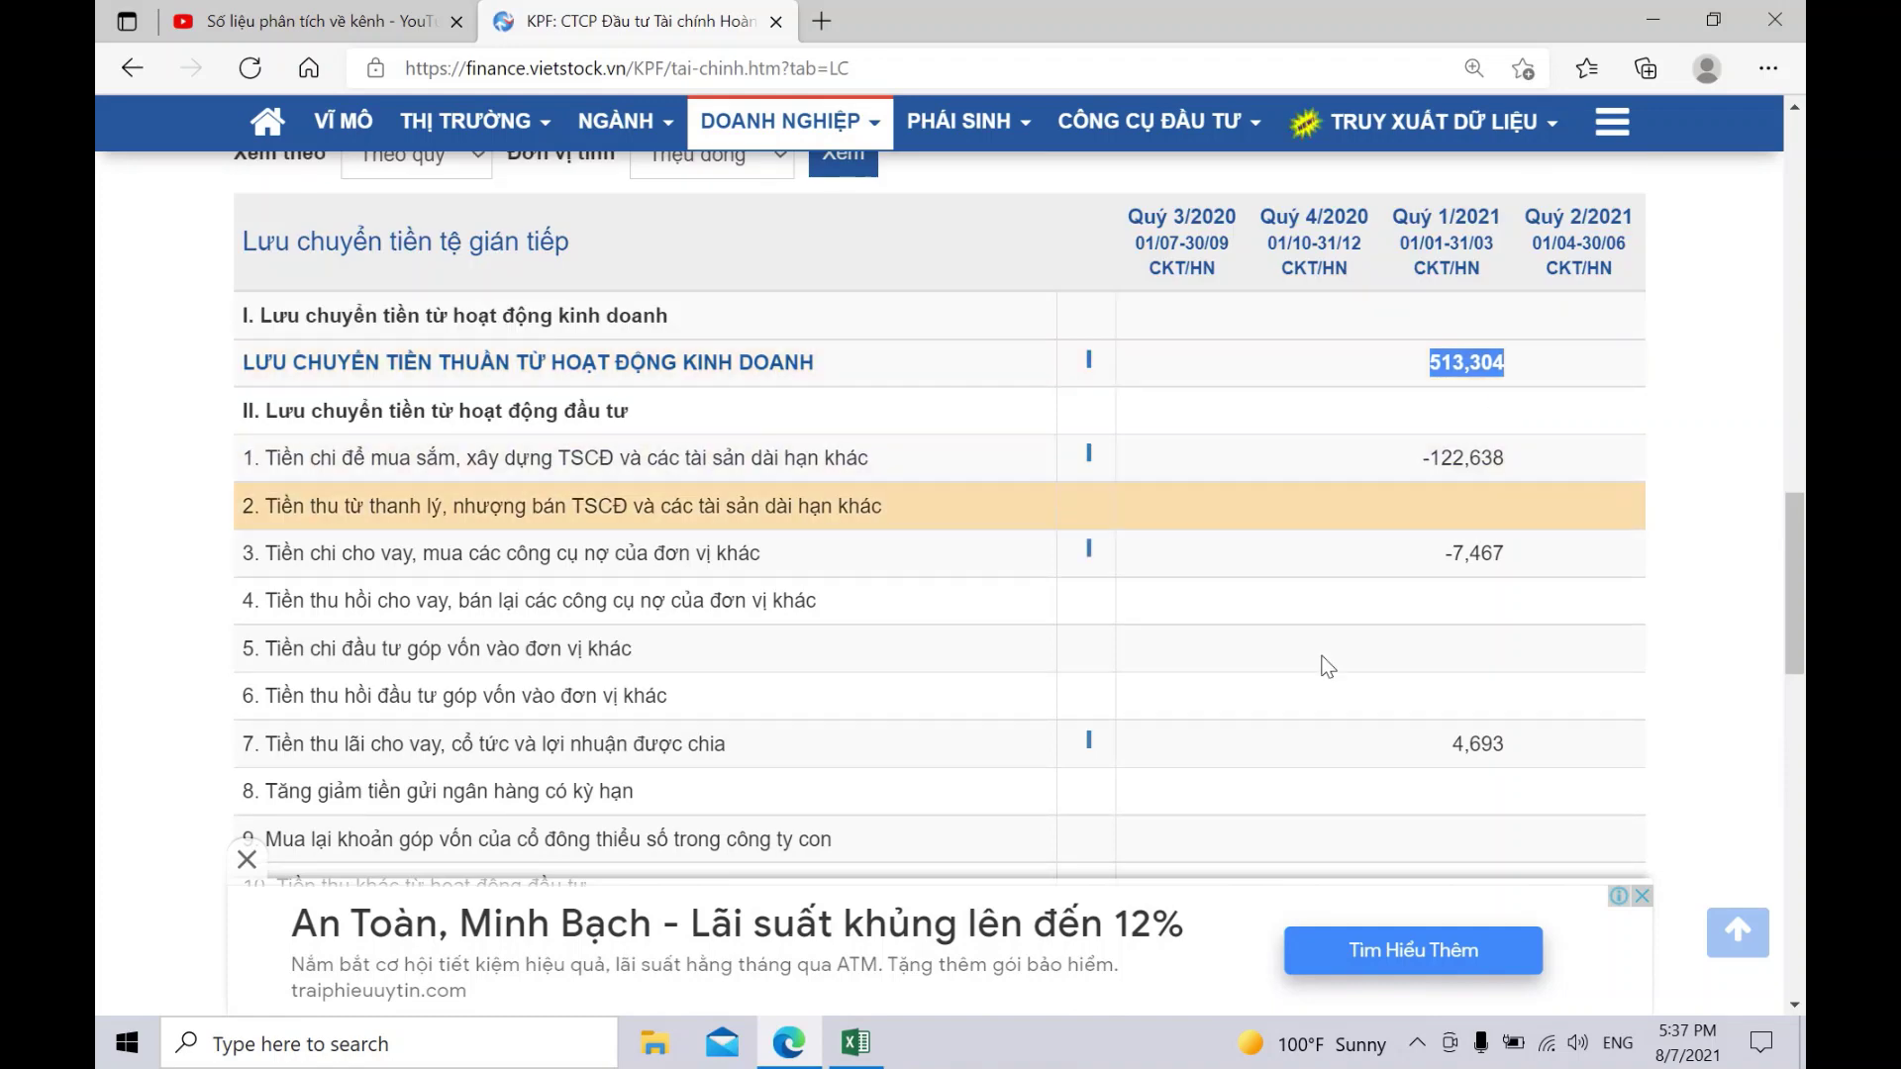
click(855, 1042)
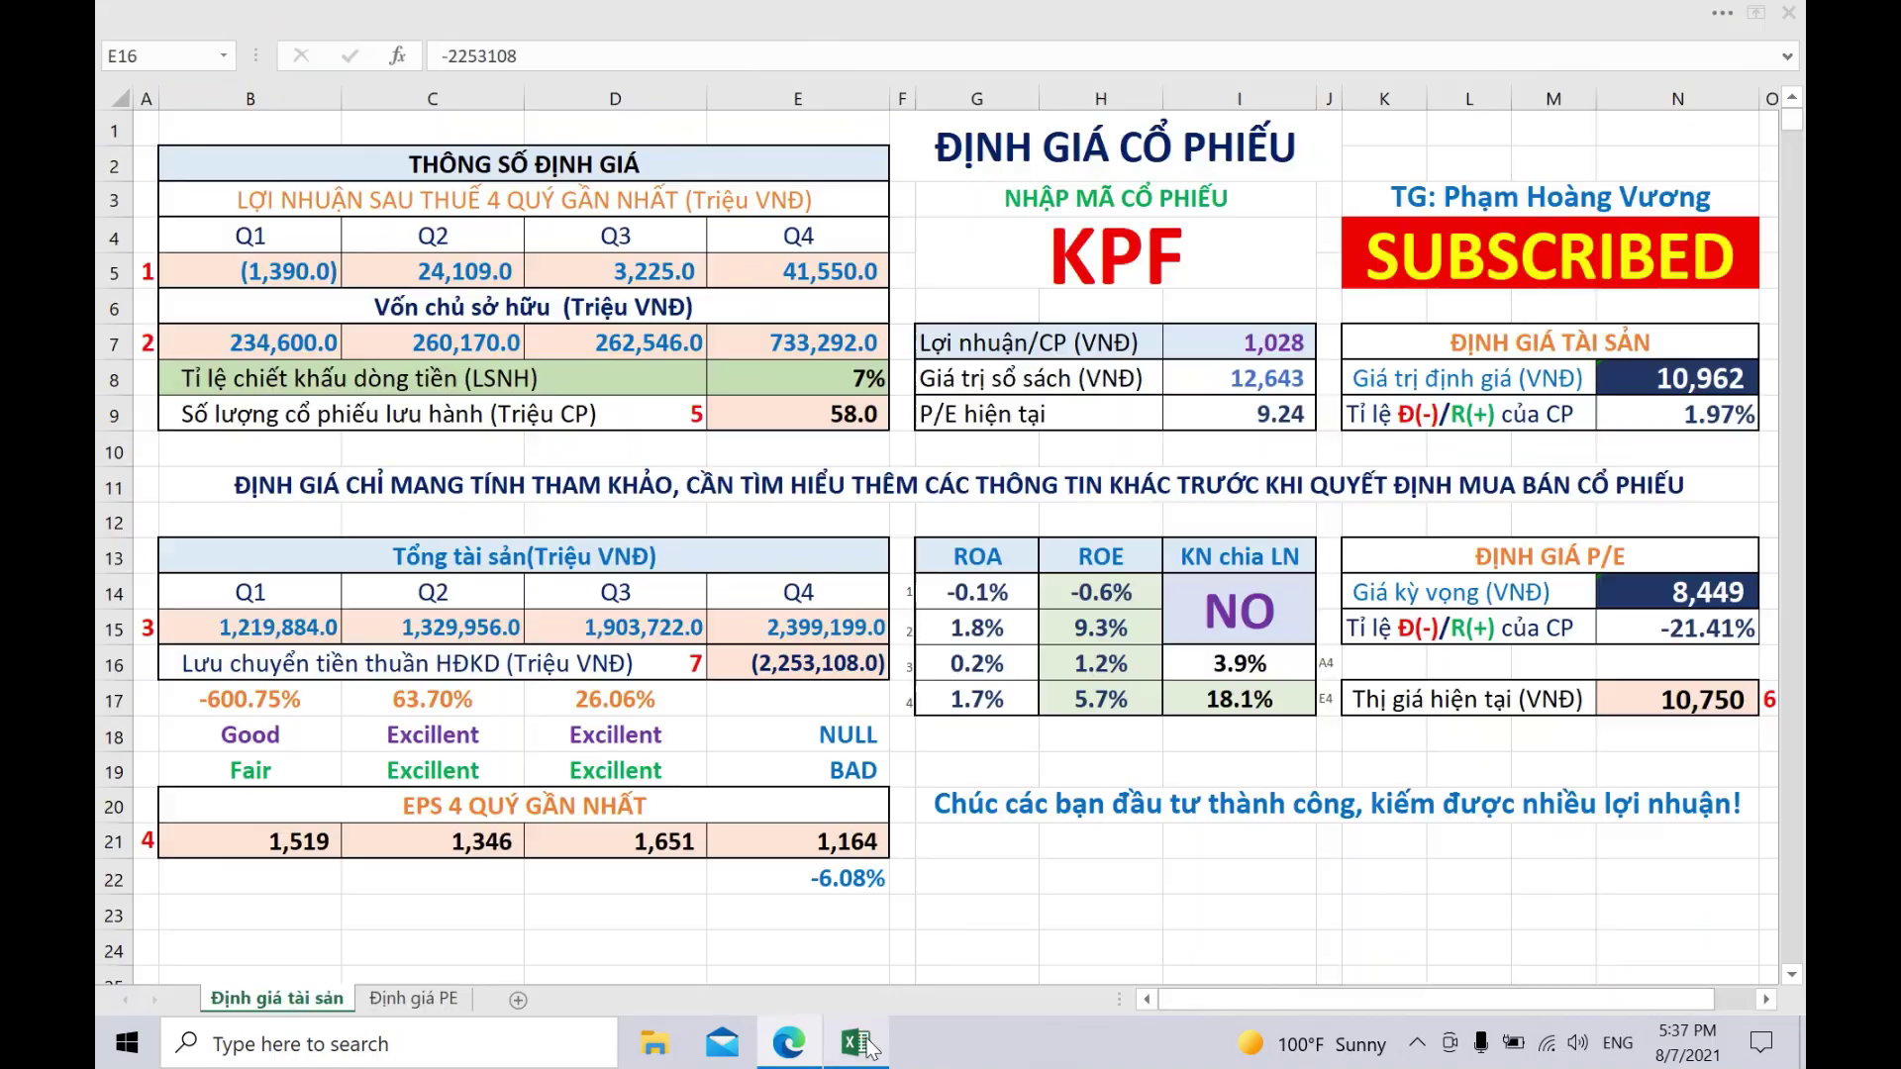
right_click(800, 664)
click(888, 255)
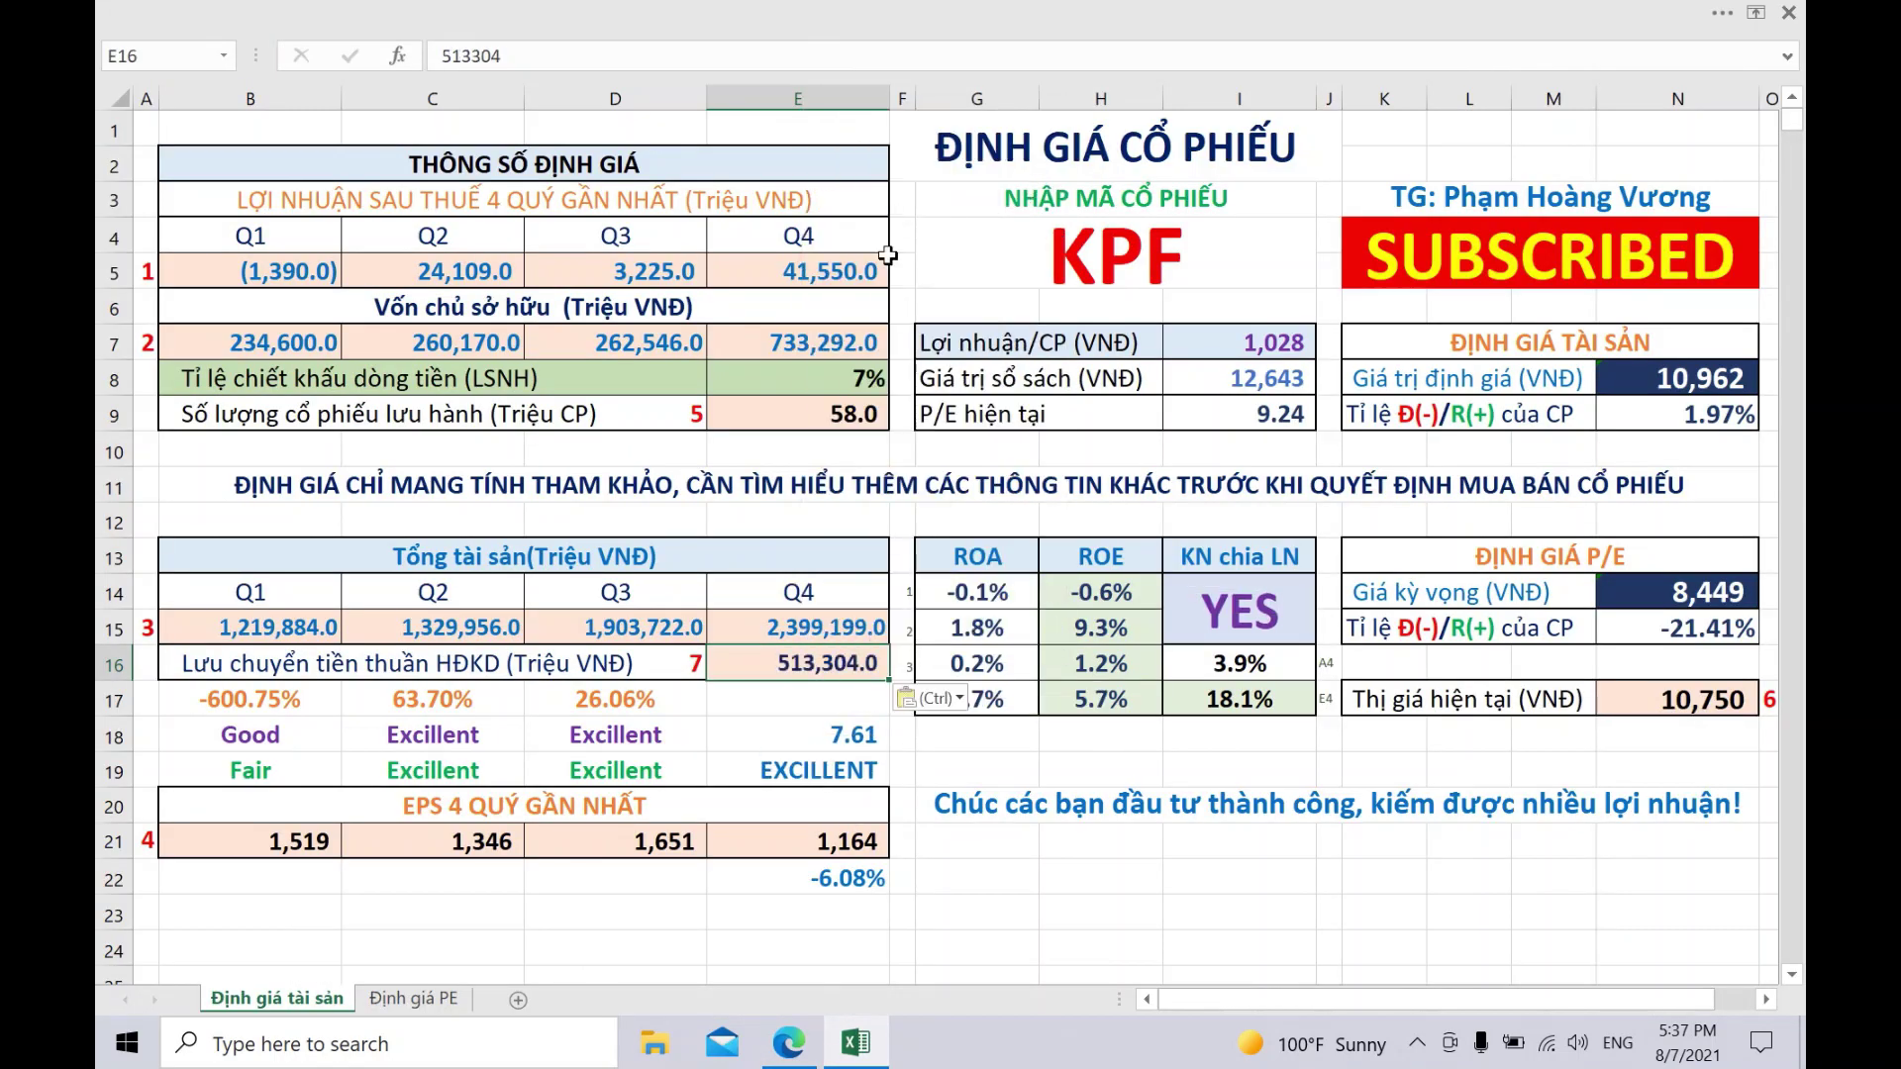
click(1133, 909)
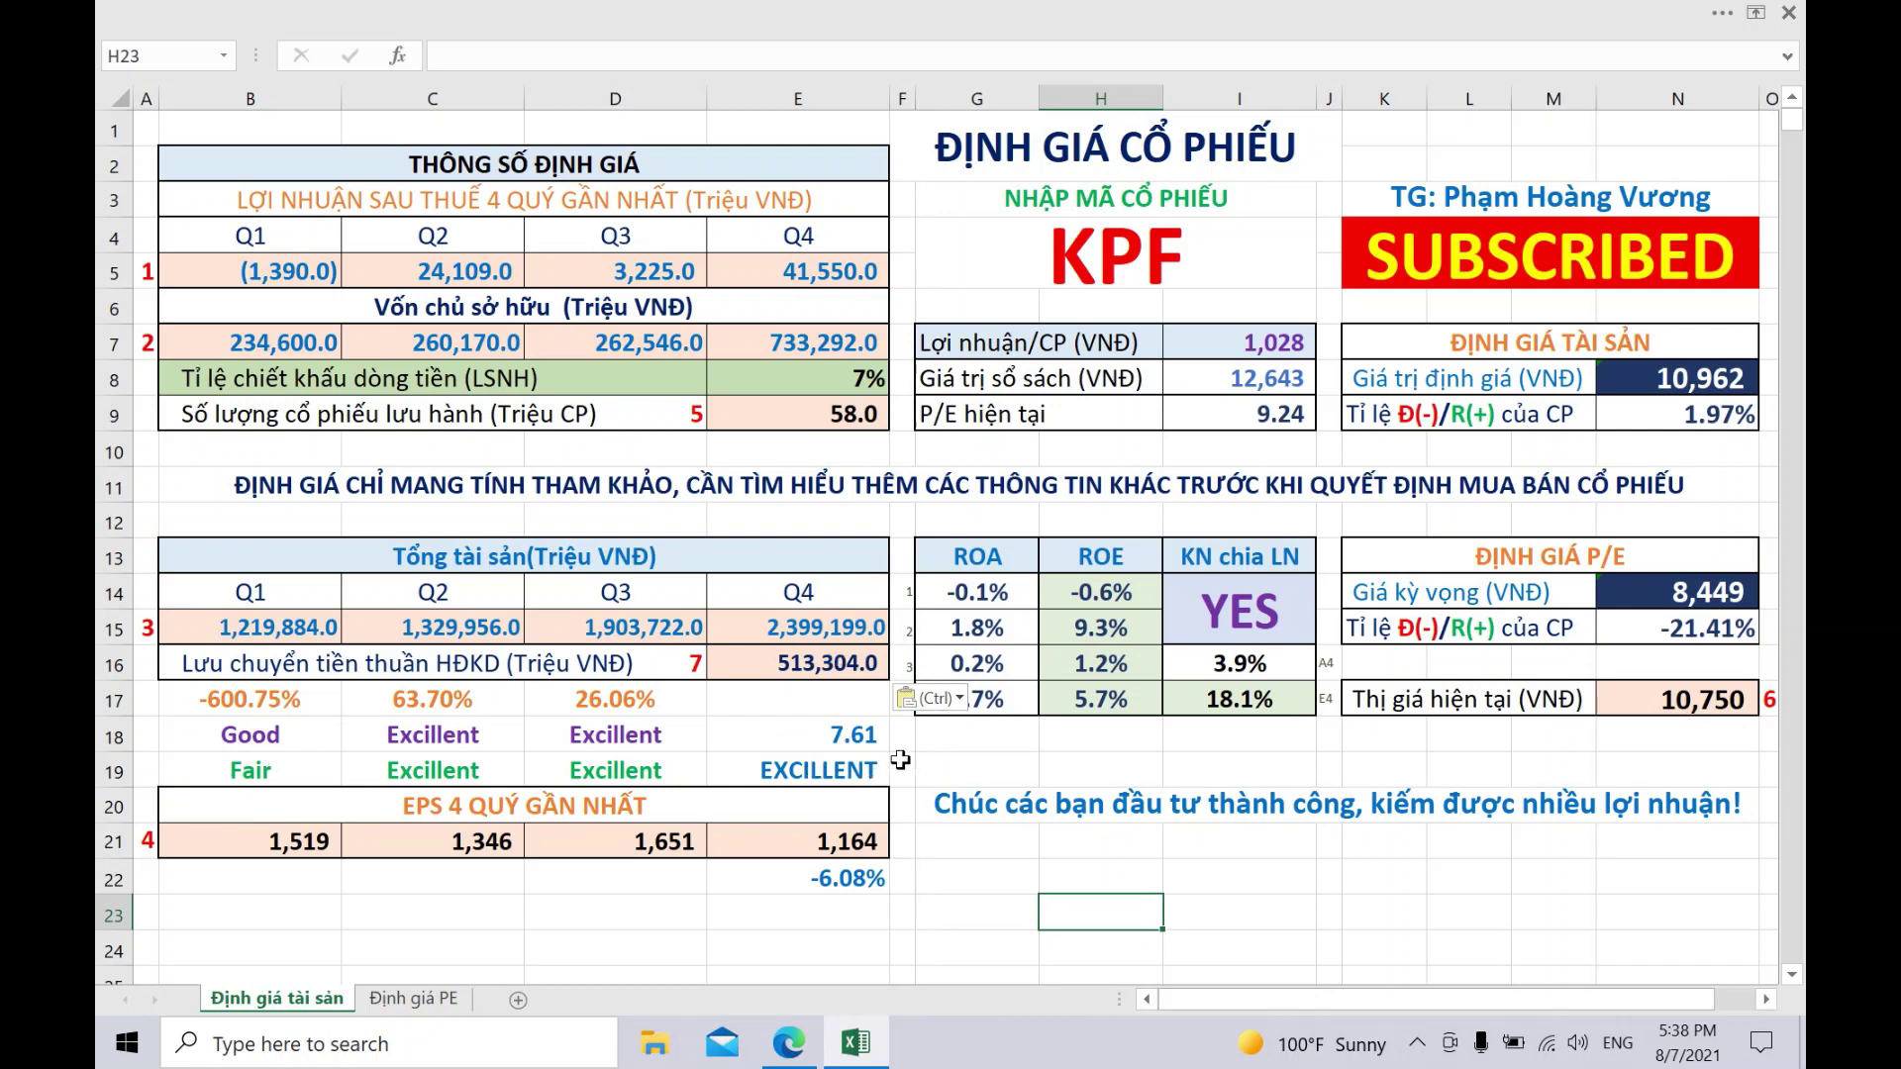
key(Escape)
- Replace the stock code in the merged cell G4 with PSH in capital letters
click(1126, 267)
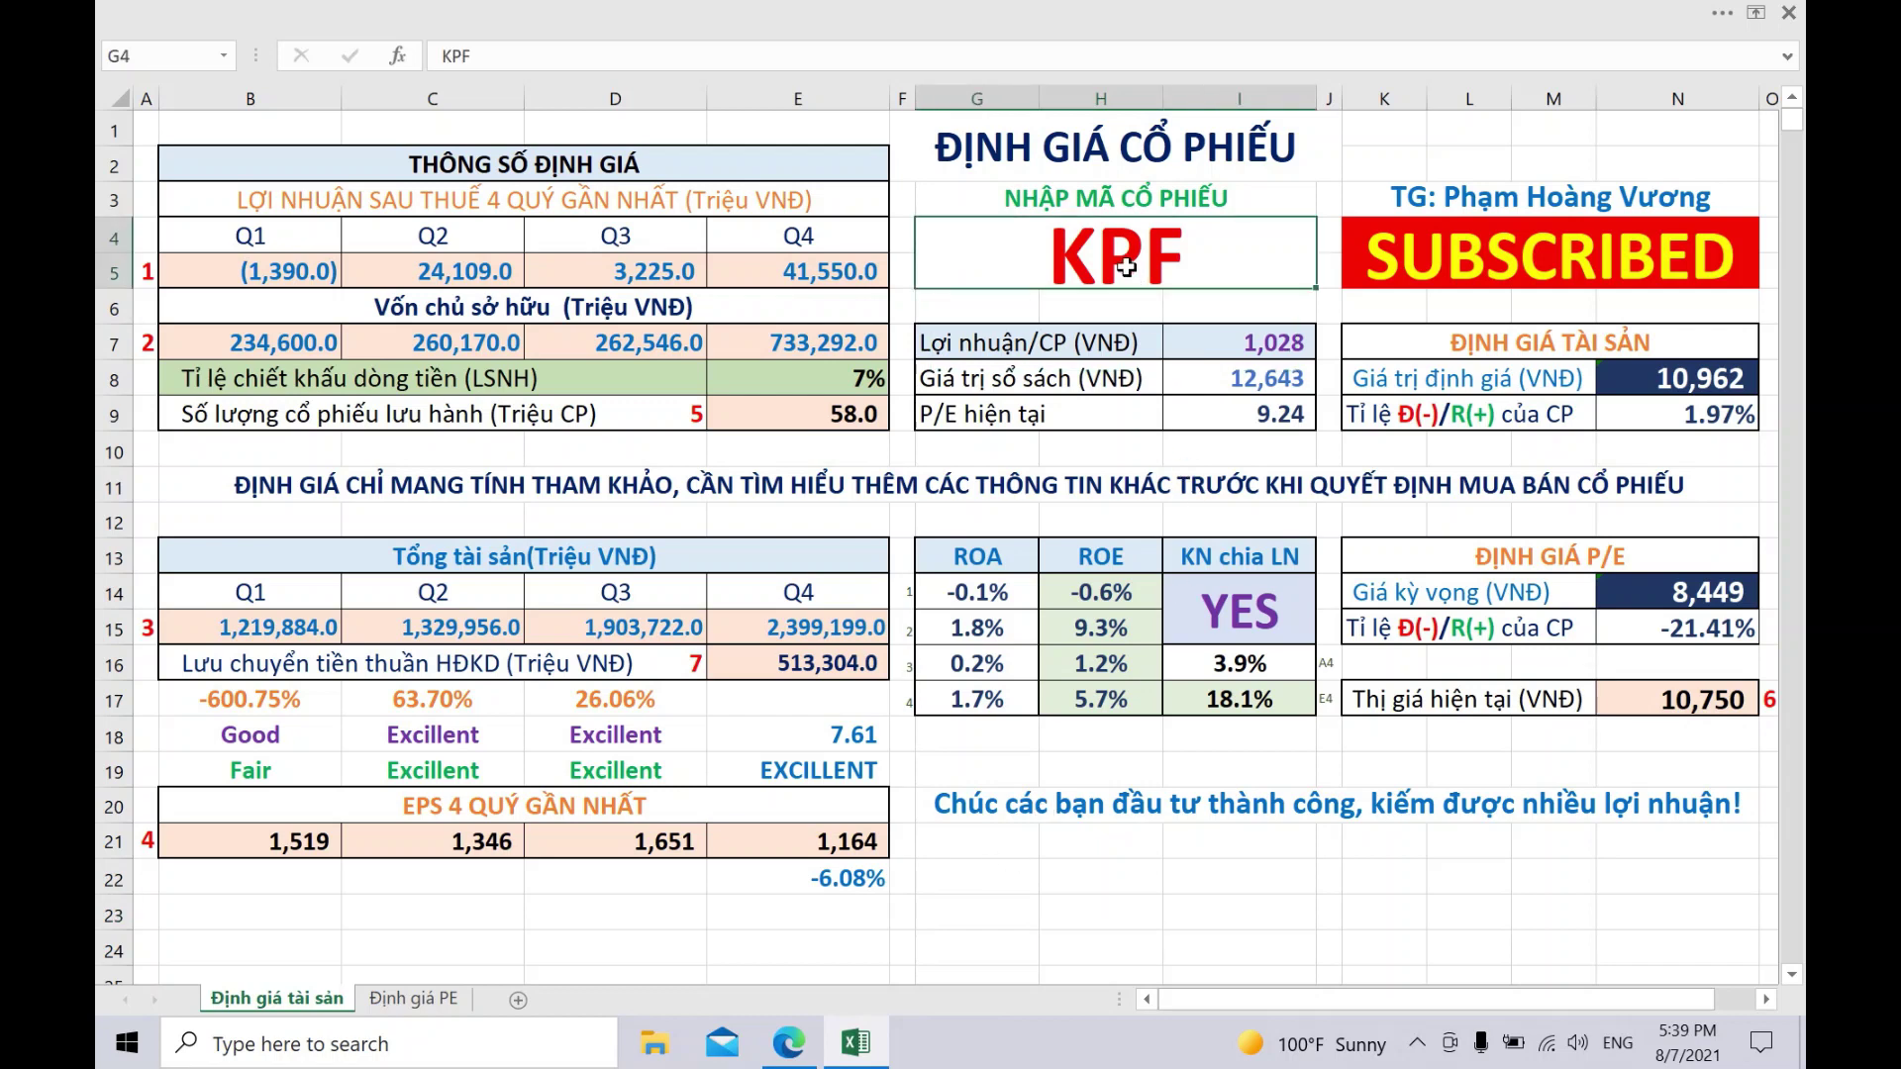
text(psh)
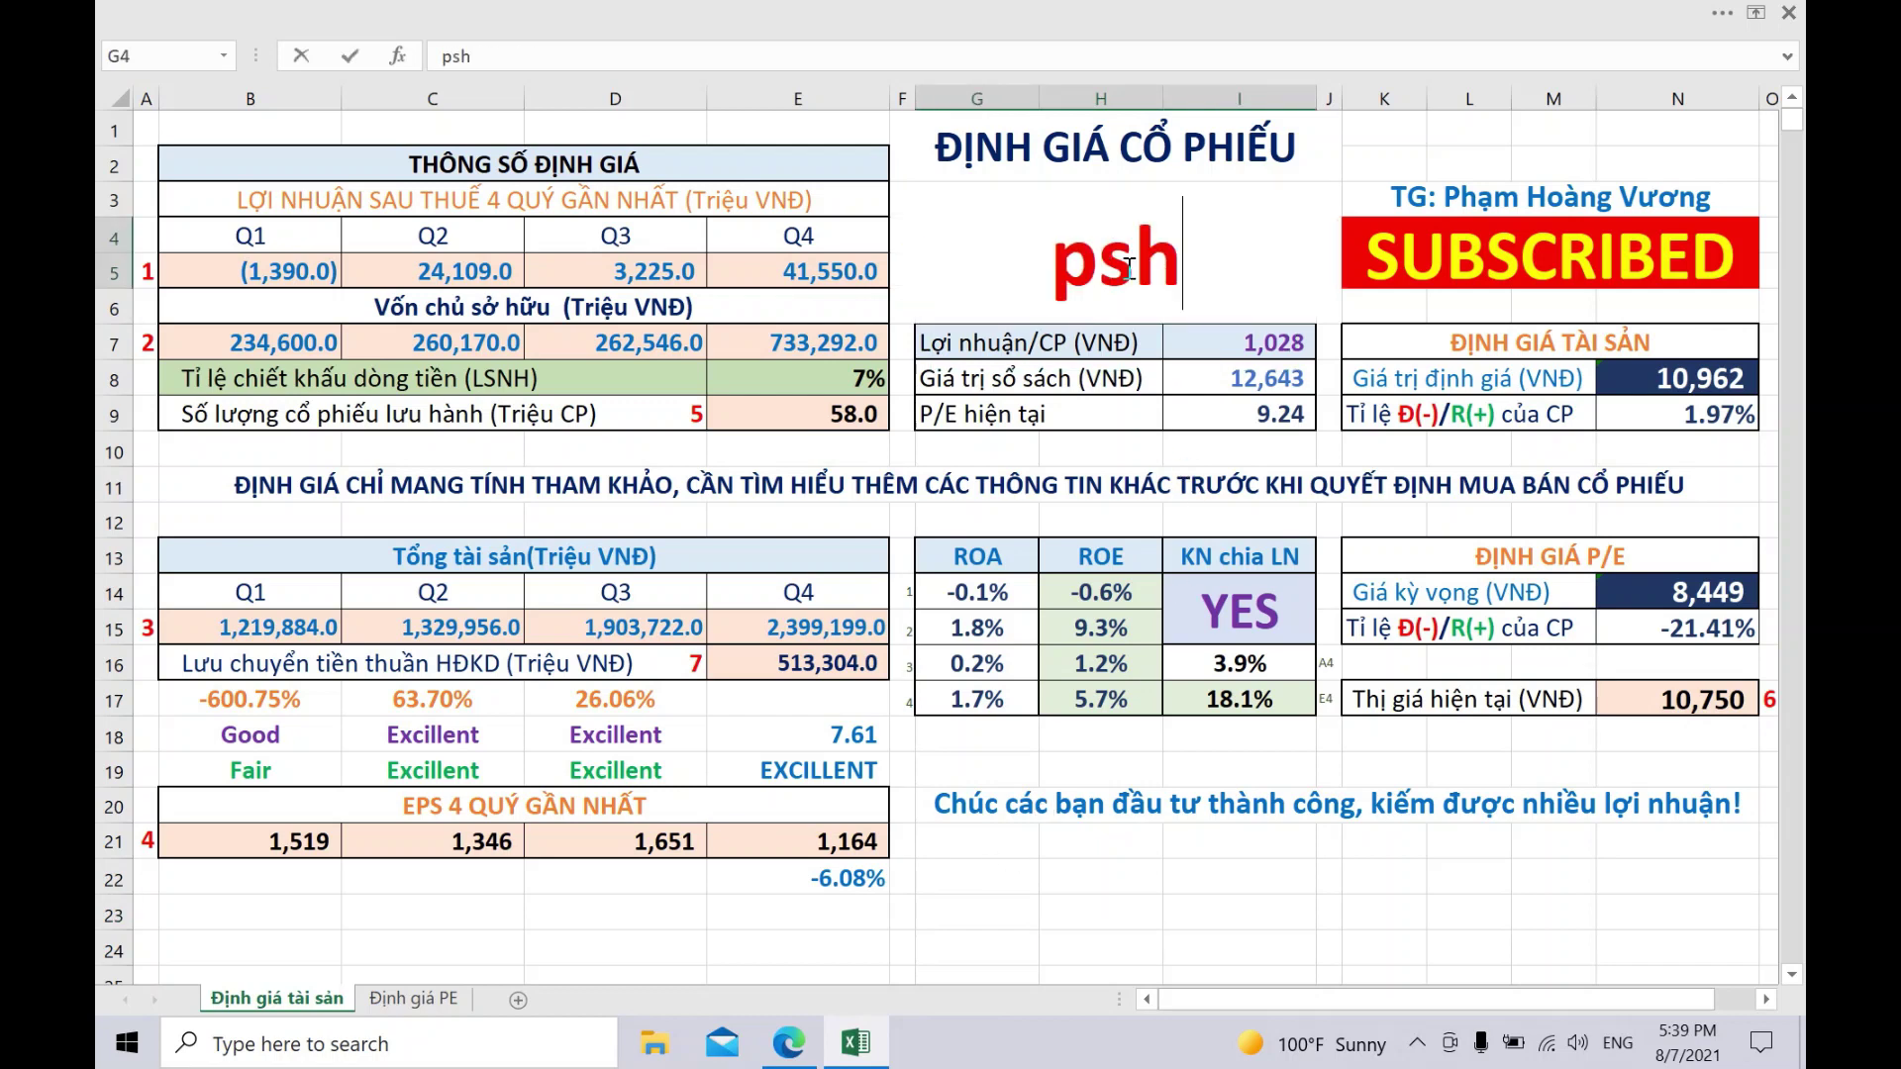
key(BackSpace)
key(BackSpace)
key(BackSpace)
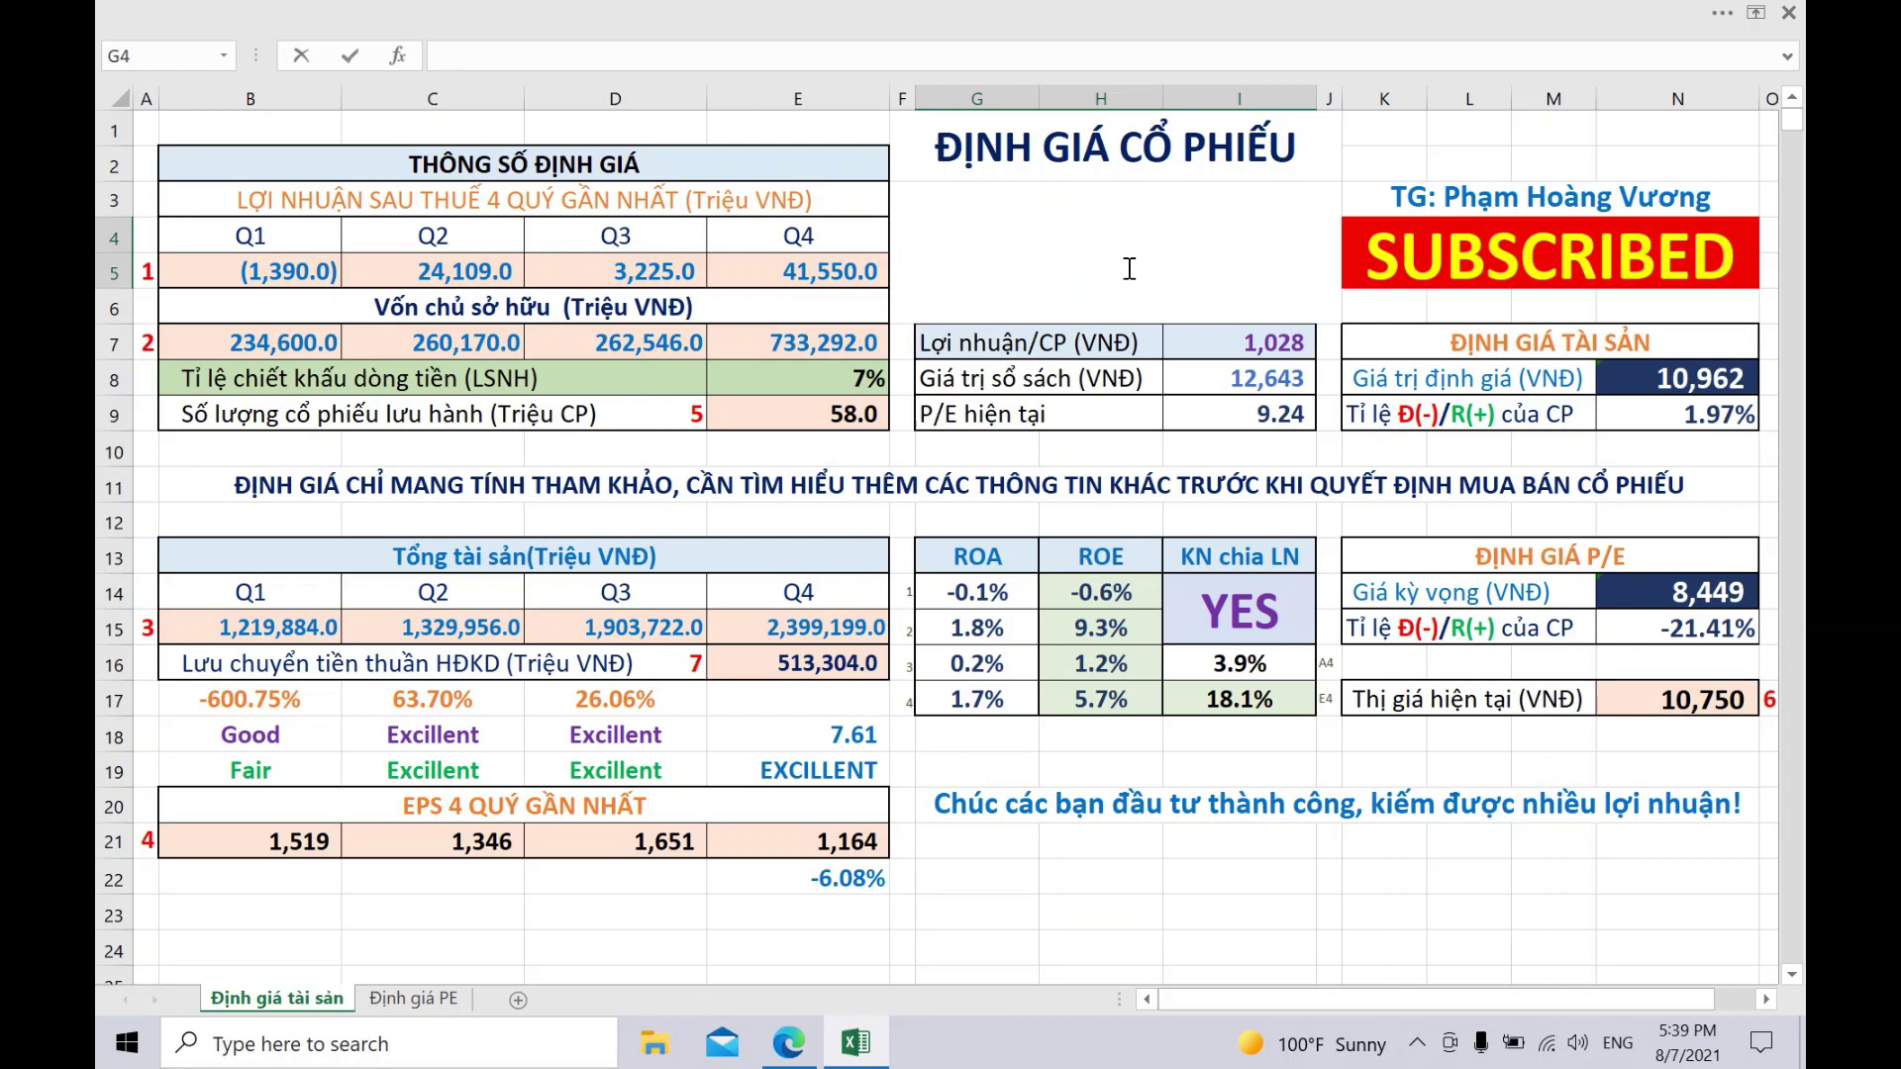
text(PSH)
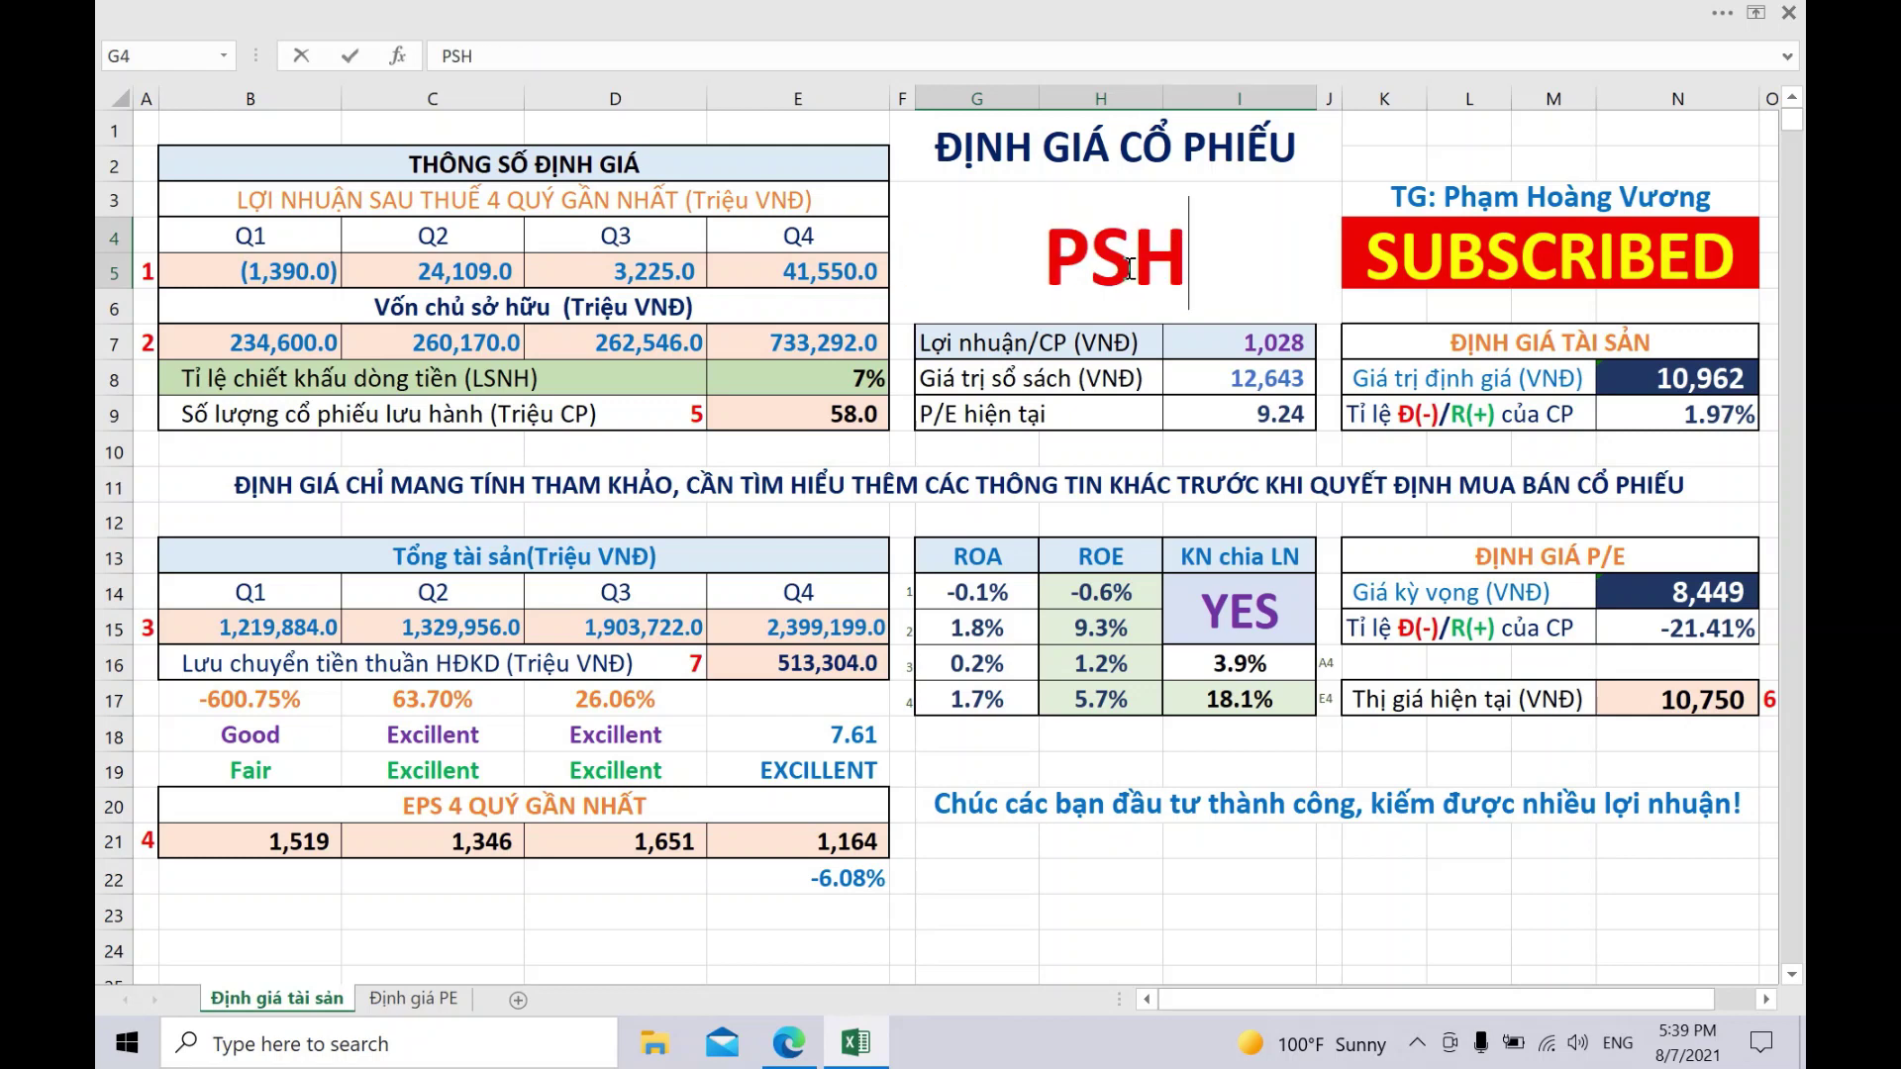
key(Return)
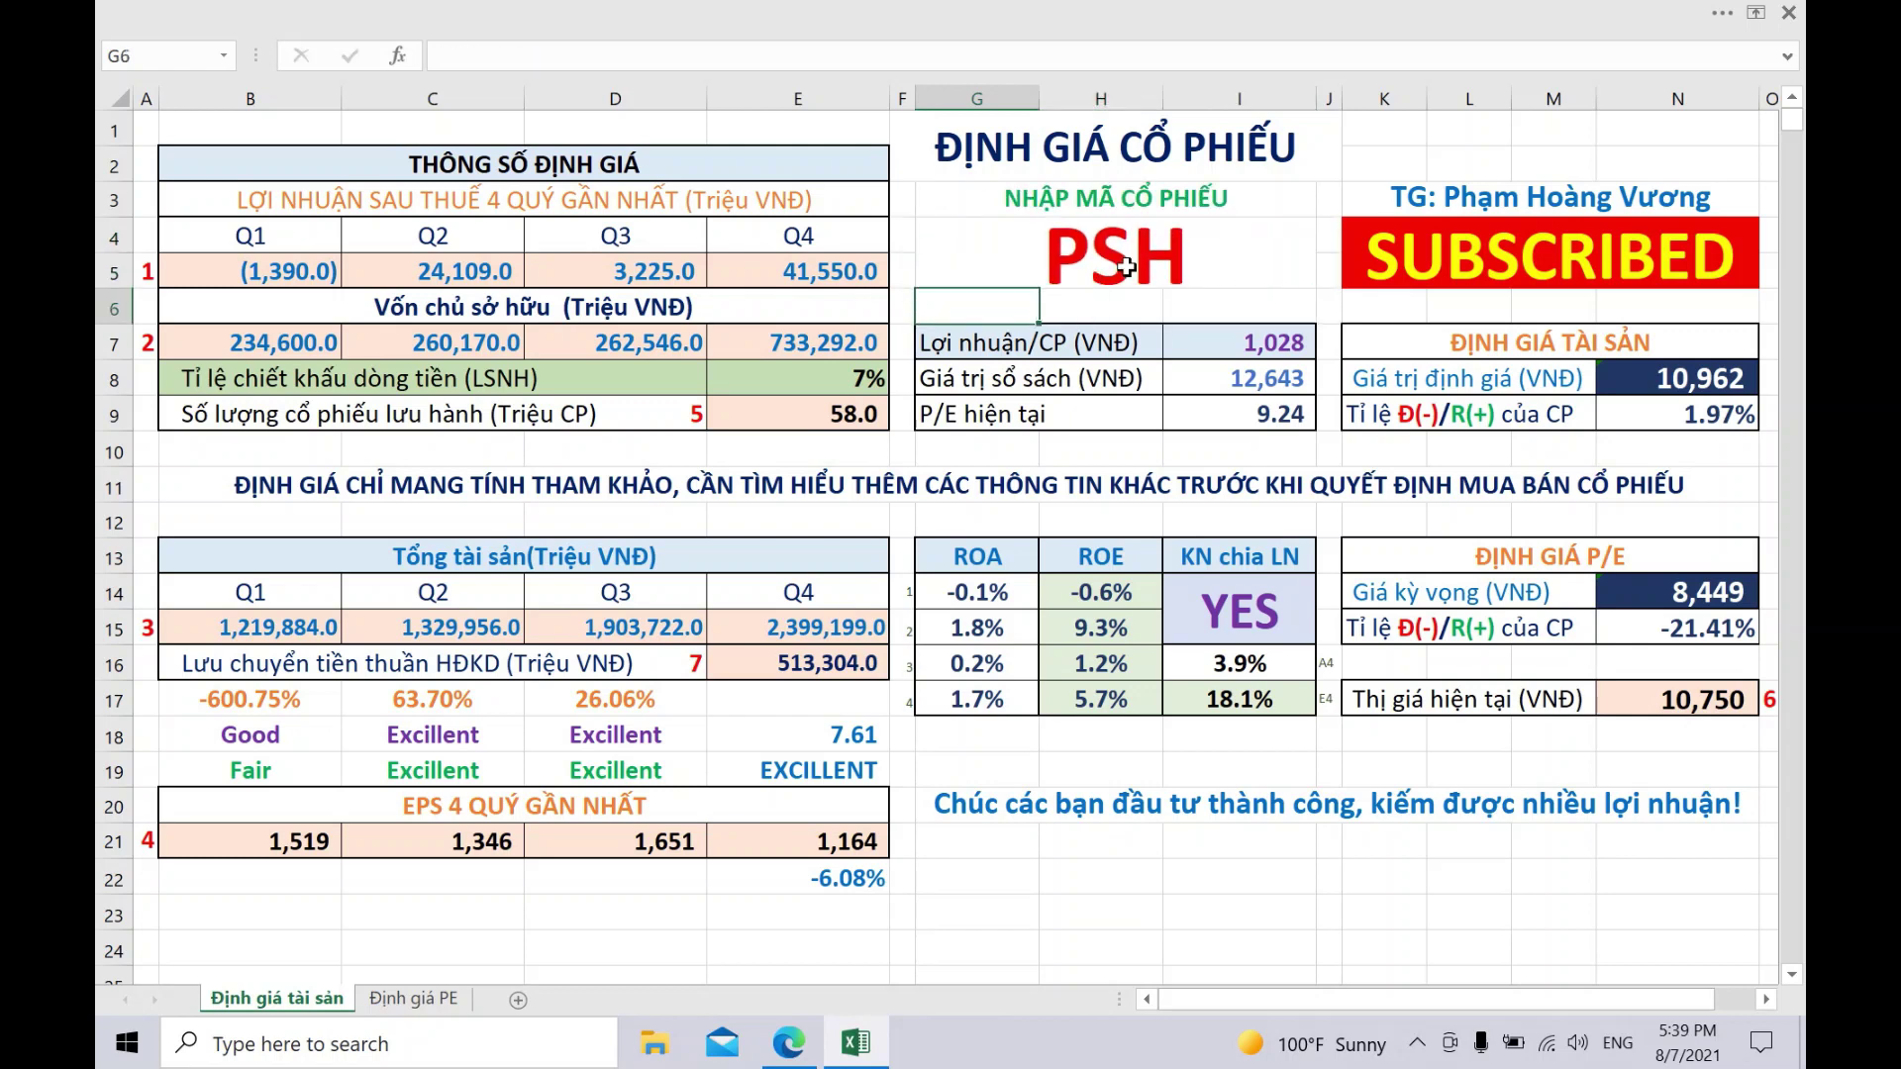
click(1127, 881)
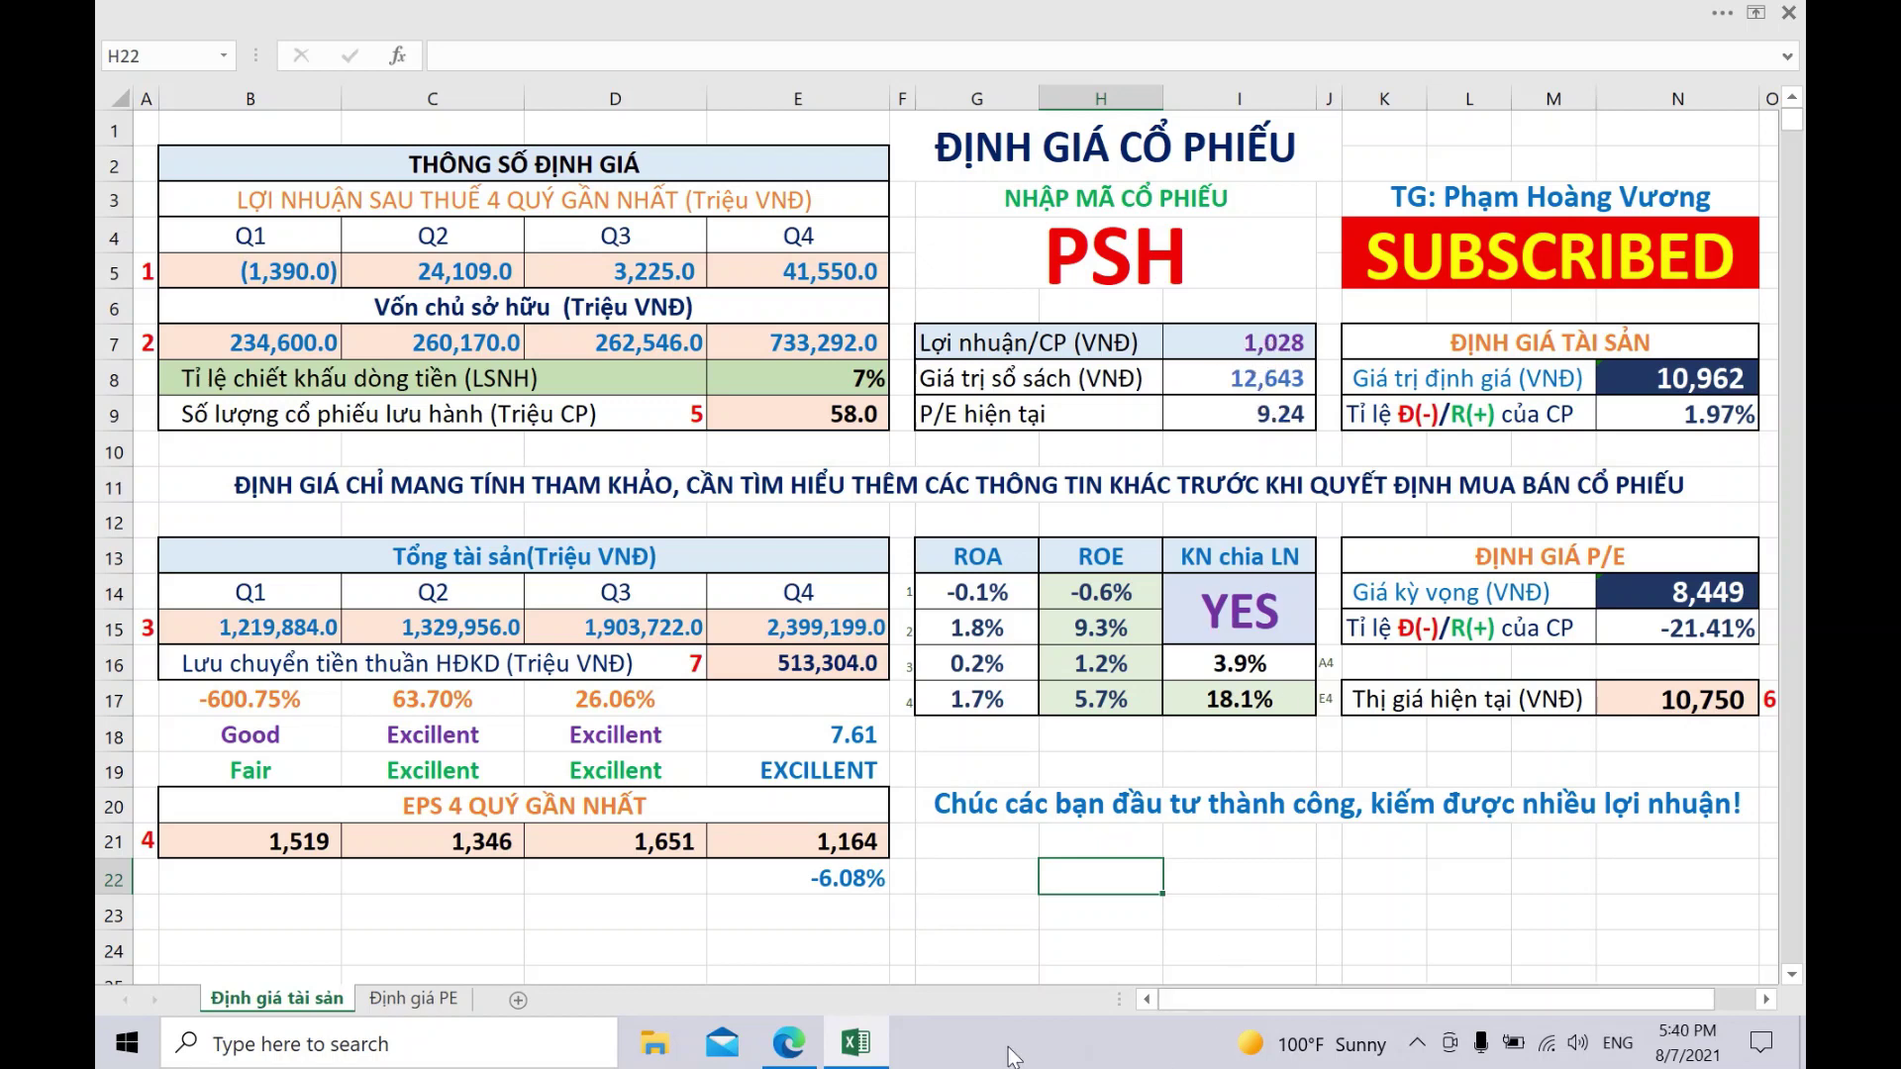
- Switch to Vietstock in Edge and search for the stock code PSH to open its company page
click(789, 1043)
scroll(1038, 511, up, 15)
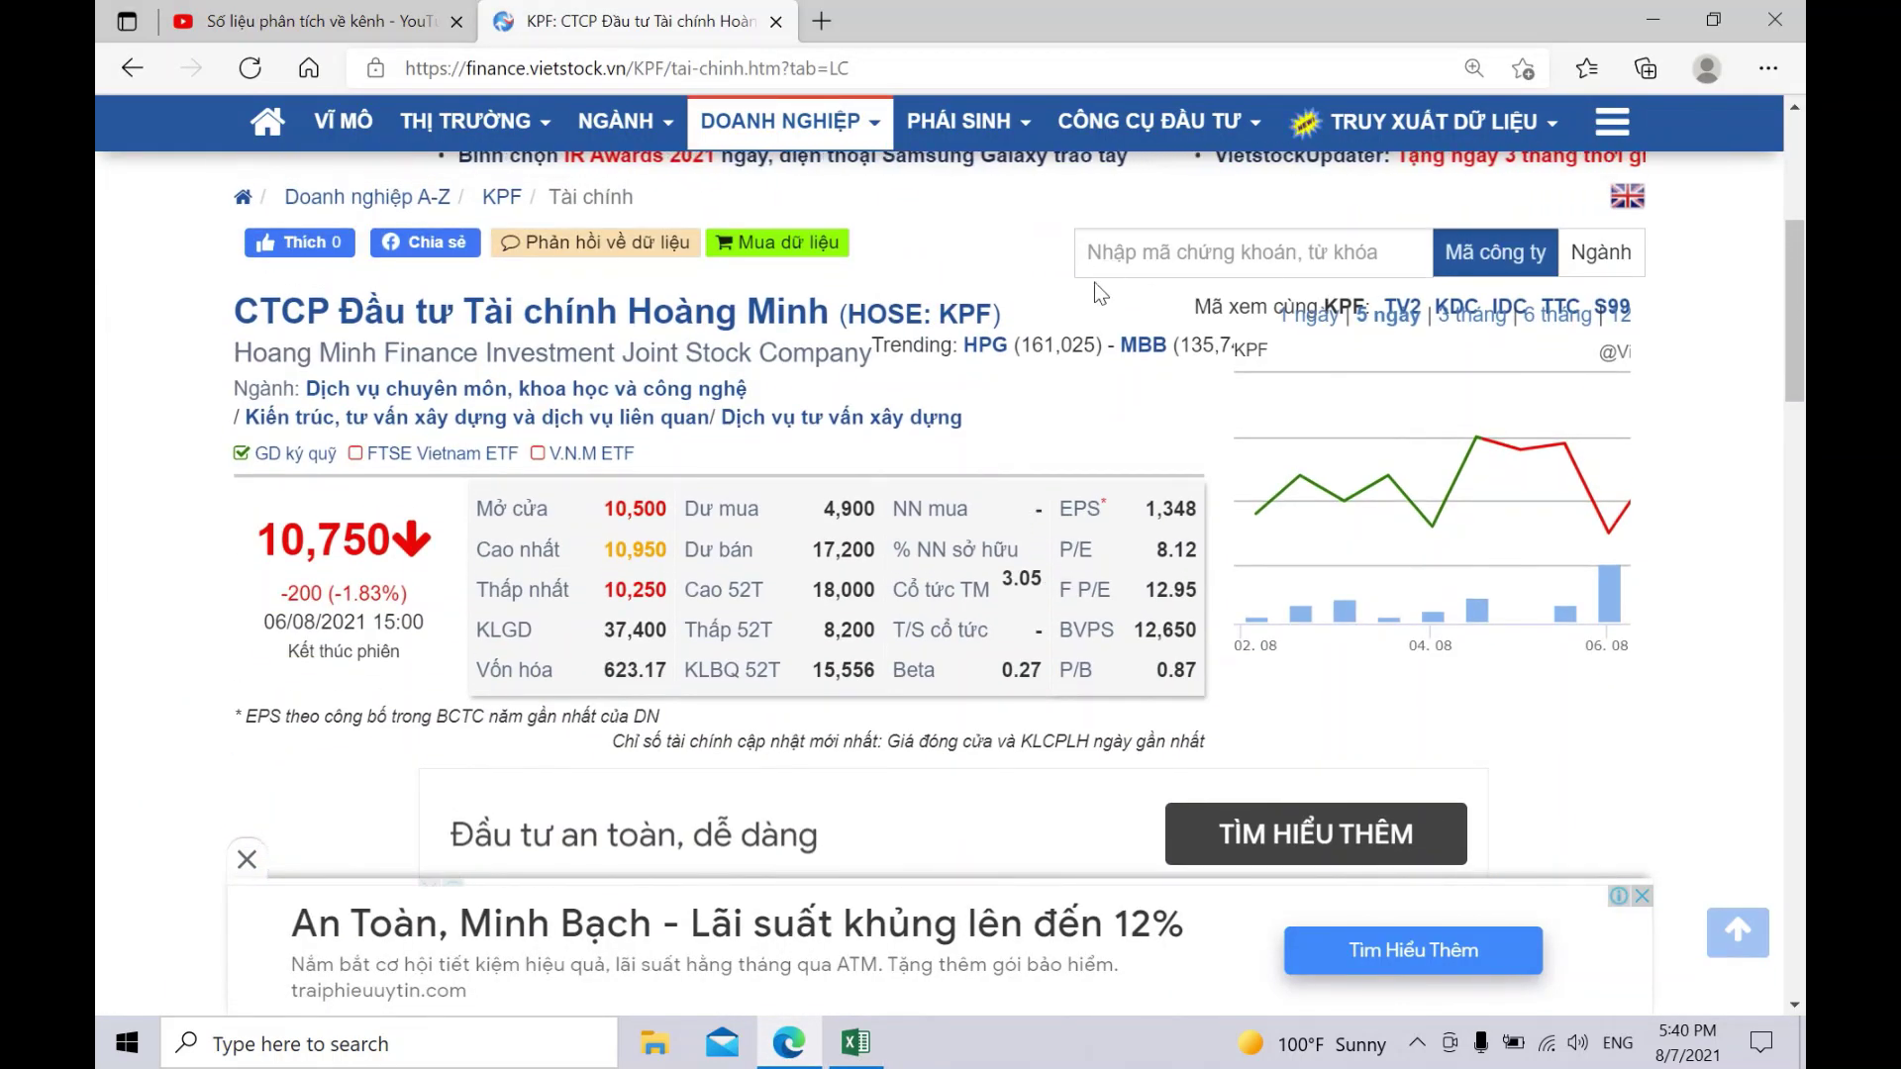
click(1109, 263)
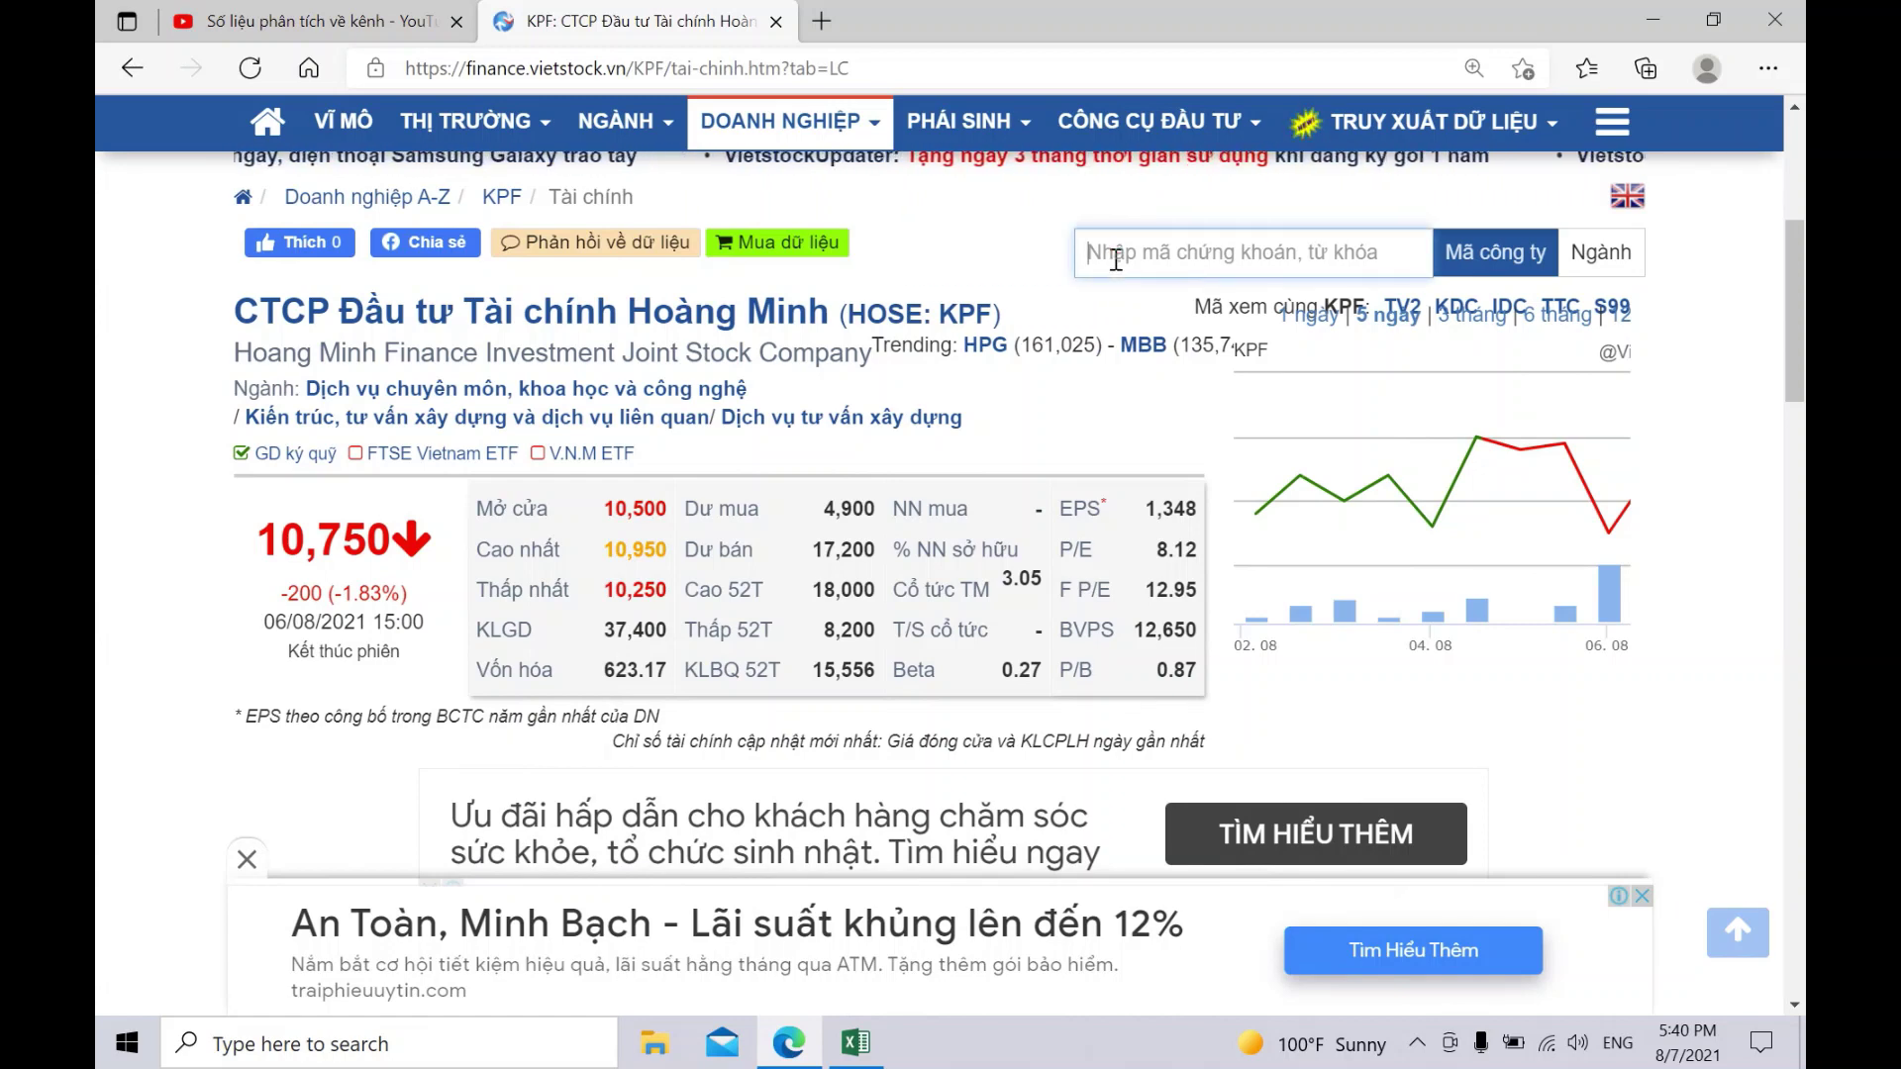
text(PSH)
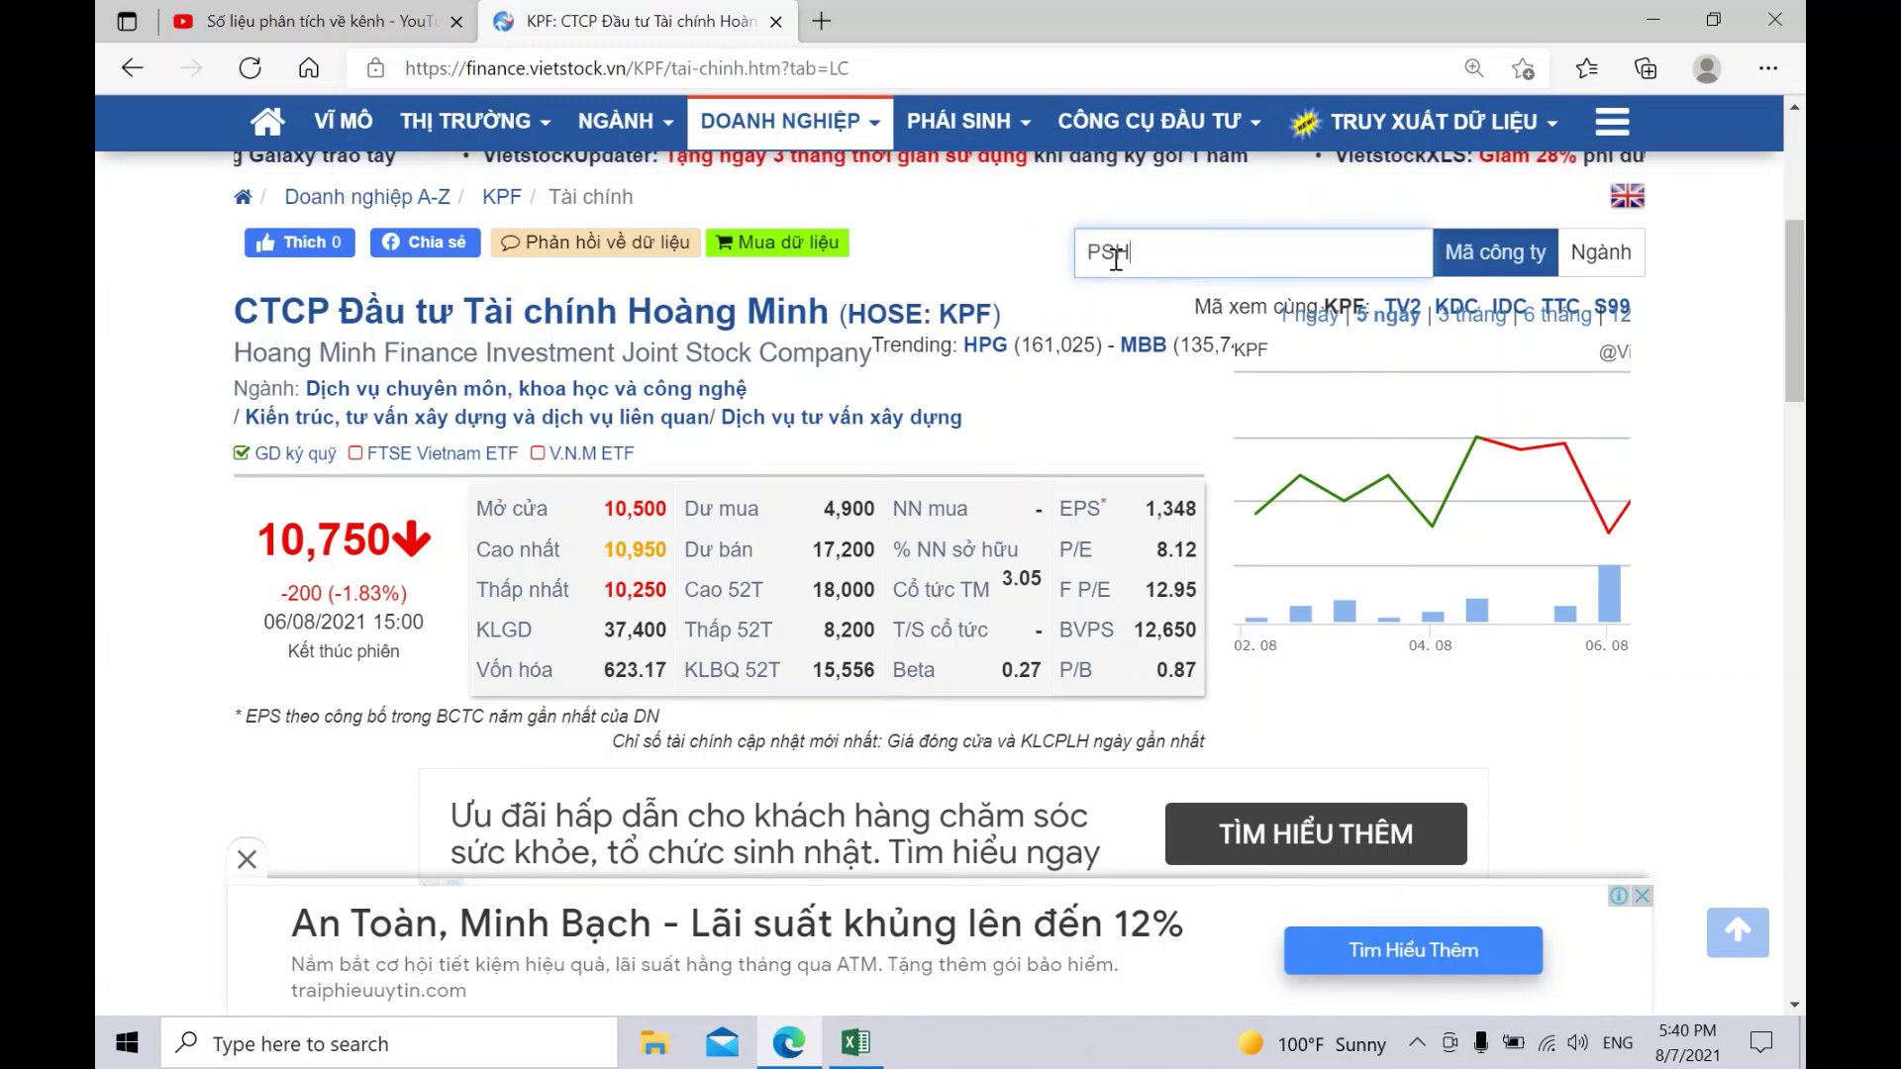
key(Return)
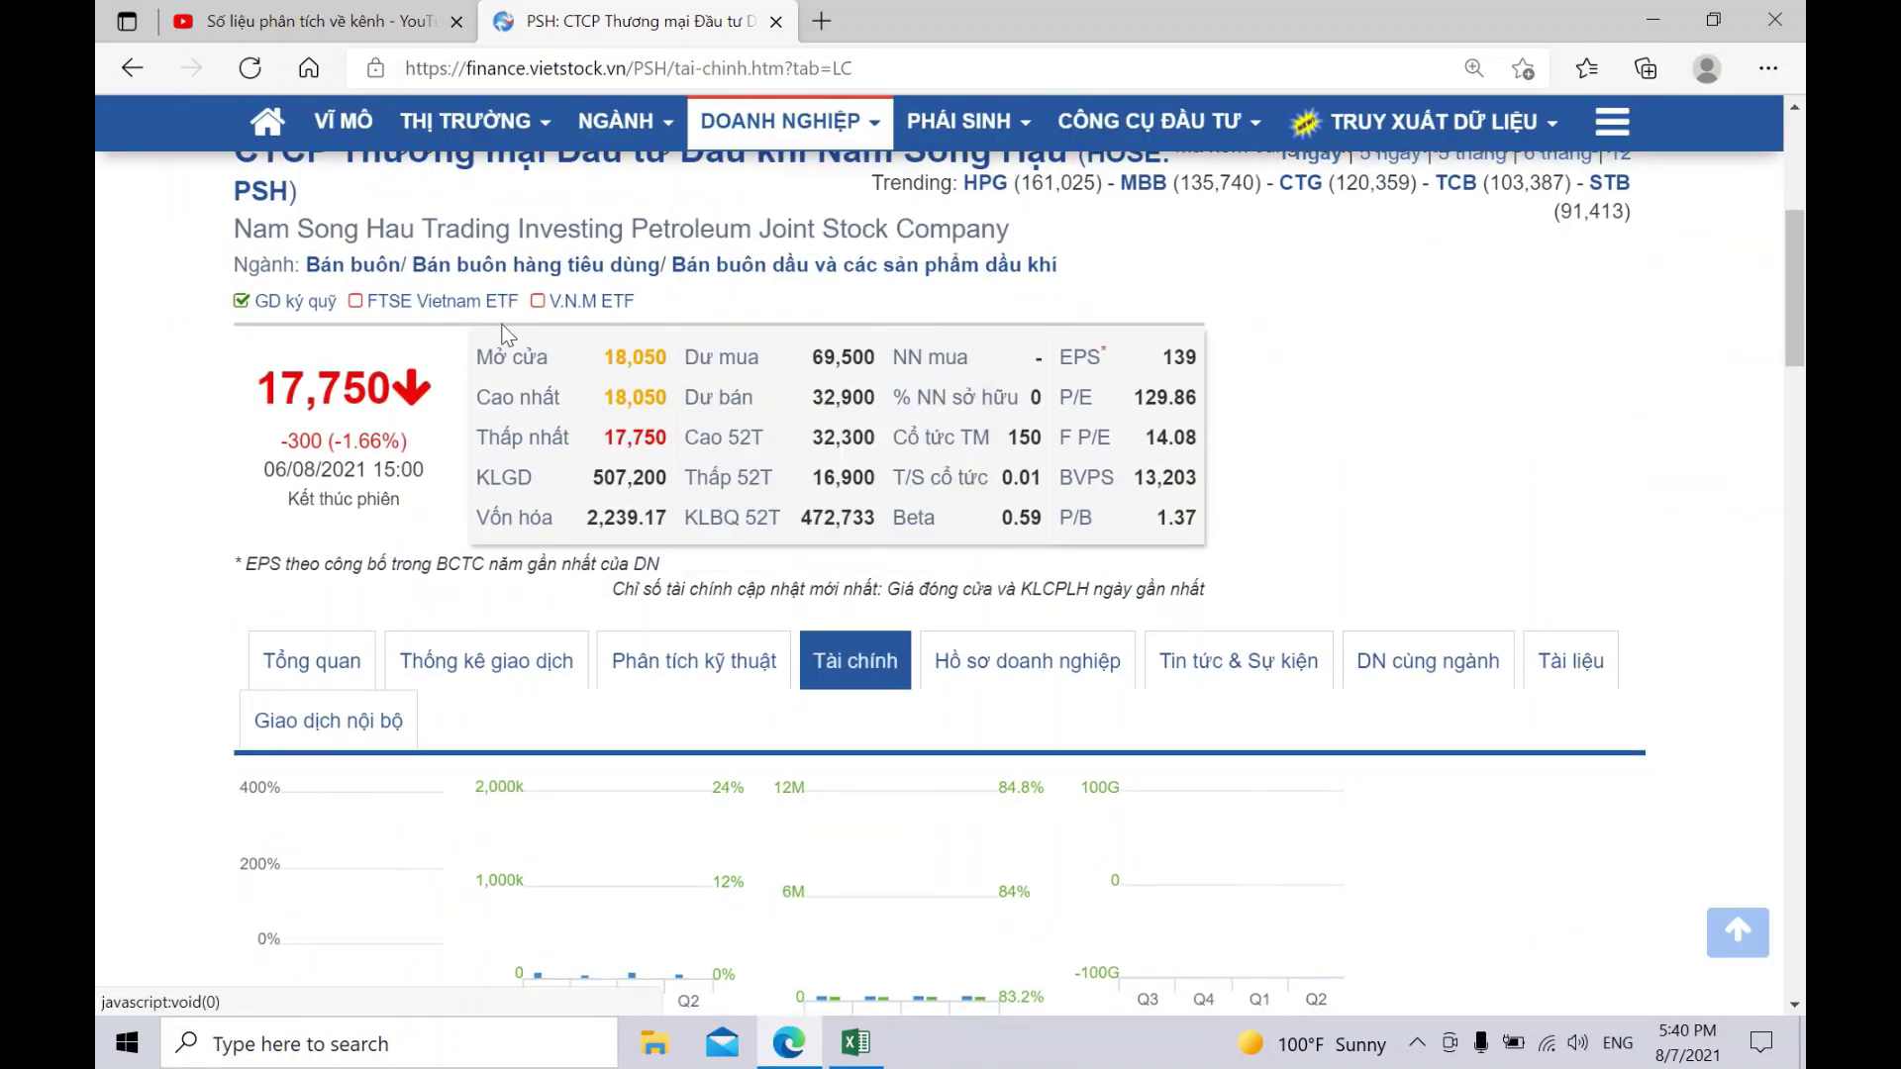
- Copy PSH's four LNST của CĐ cty mẹ values, 6,950, 15,816, 43,570 and 52,035, from the Tổng quan page into B5:E5 of the Excel sheet
scroll(408, 372, down, 4)
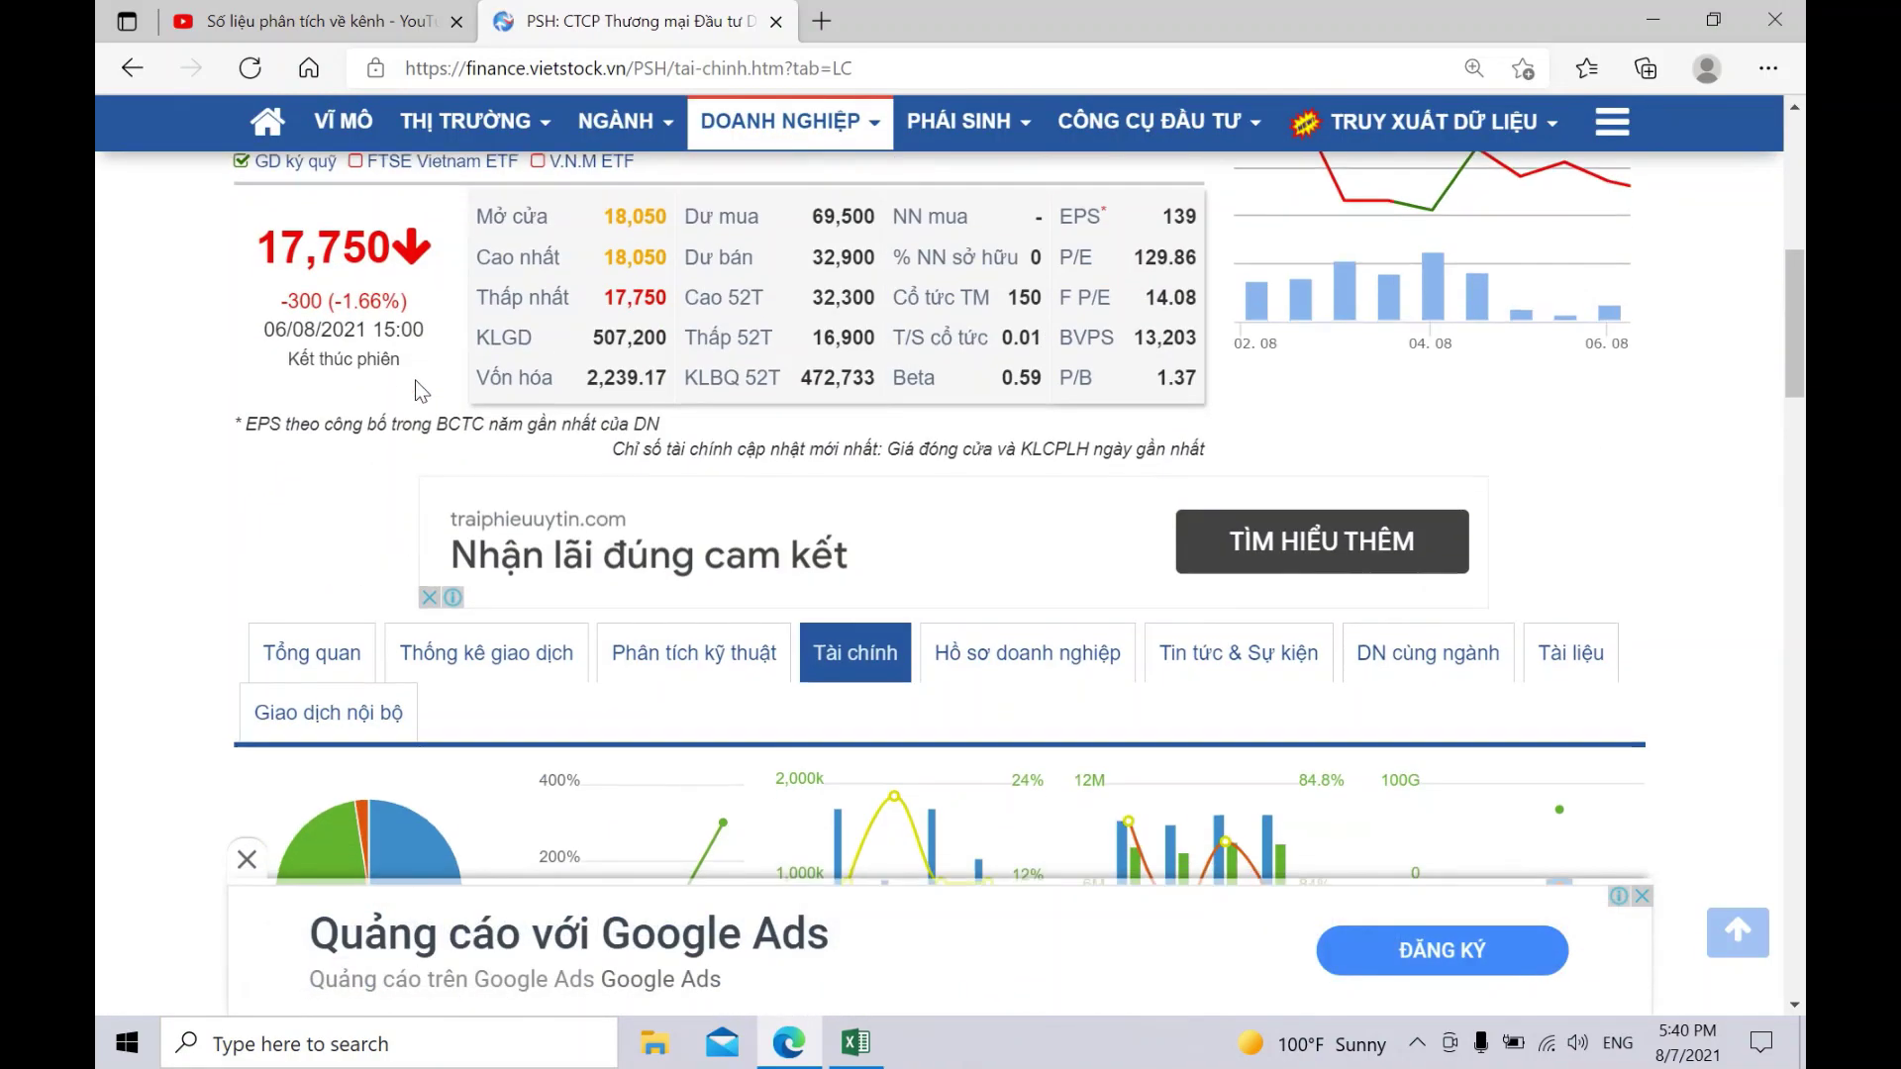
click(307, 655)
scroll(912, 426, down, 8)
scroll(913, 425, down, 5)
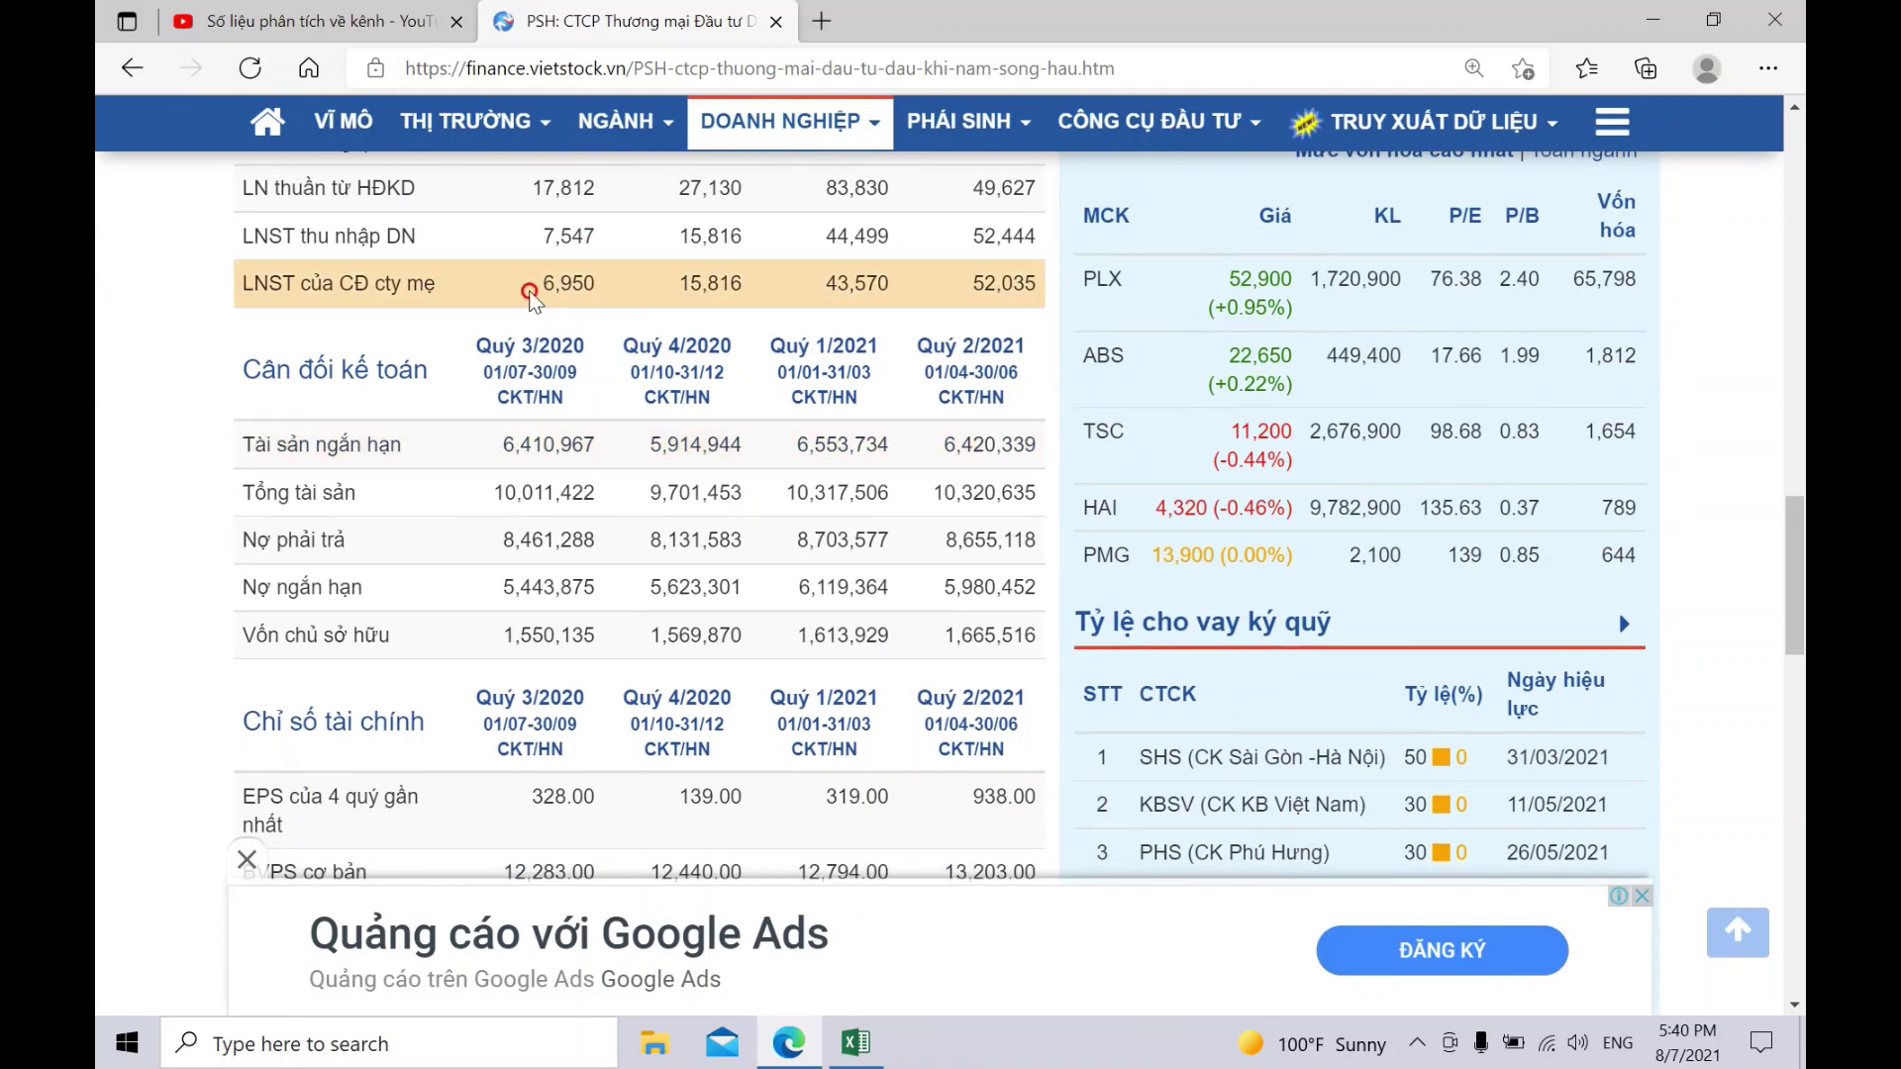
drag(531, 292, 1035, 292)
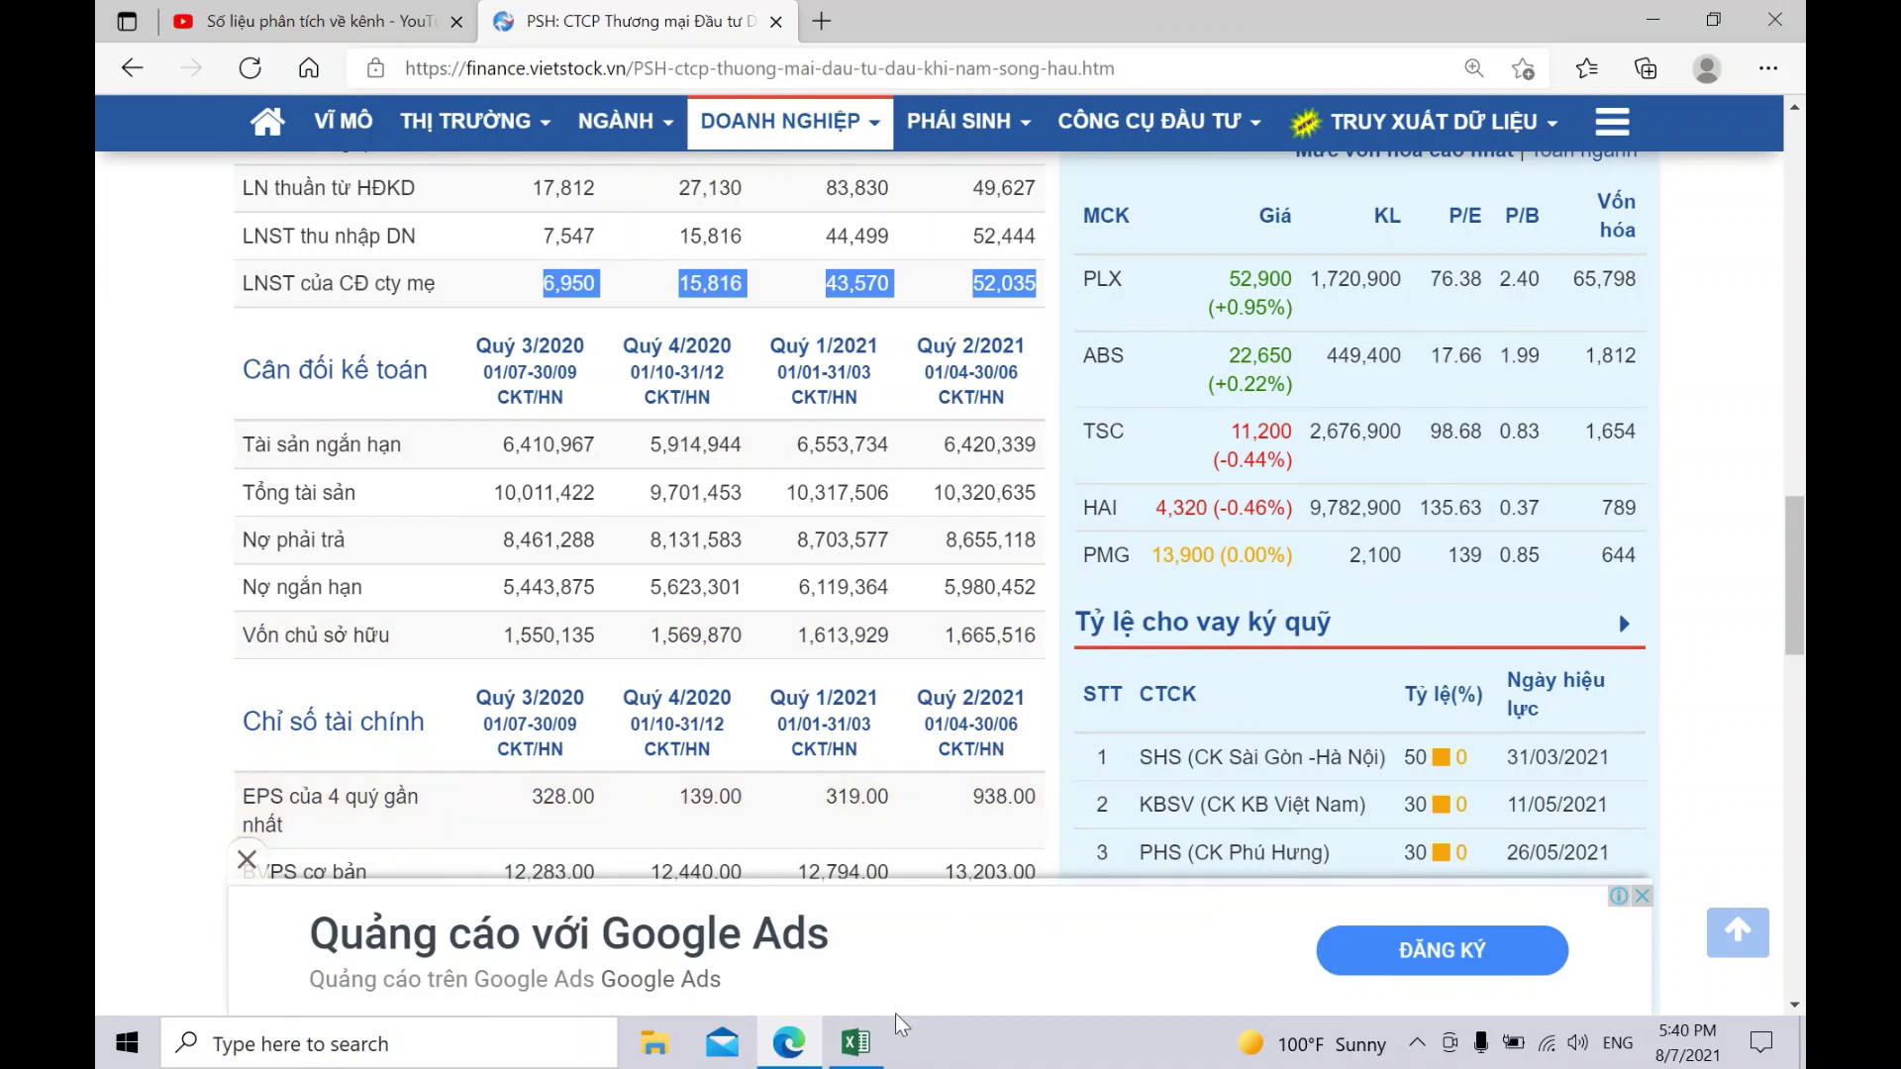
click(855, 1043)
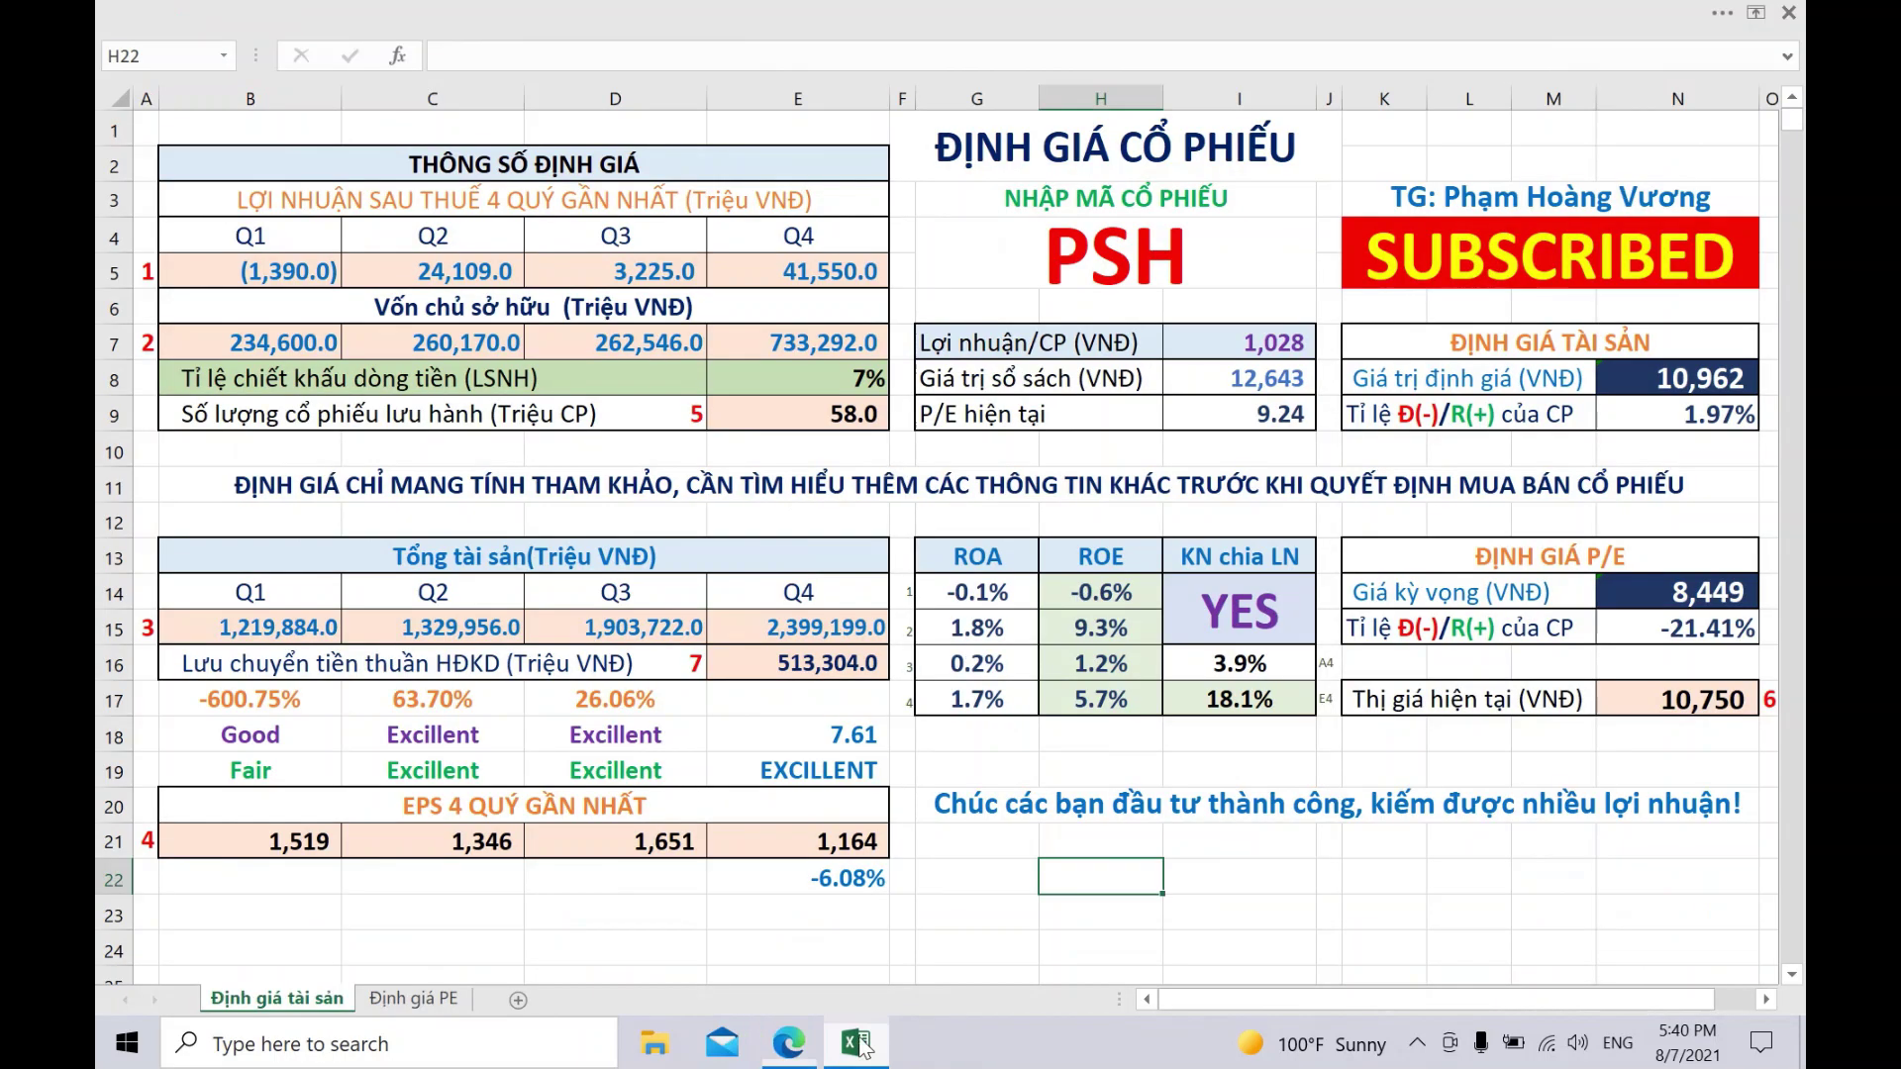
click(302, 276)
right_click(301, 275)
click(381, 393)
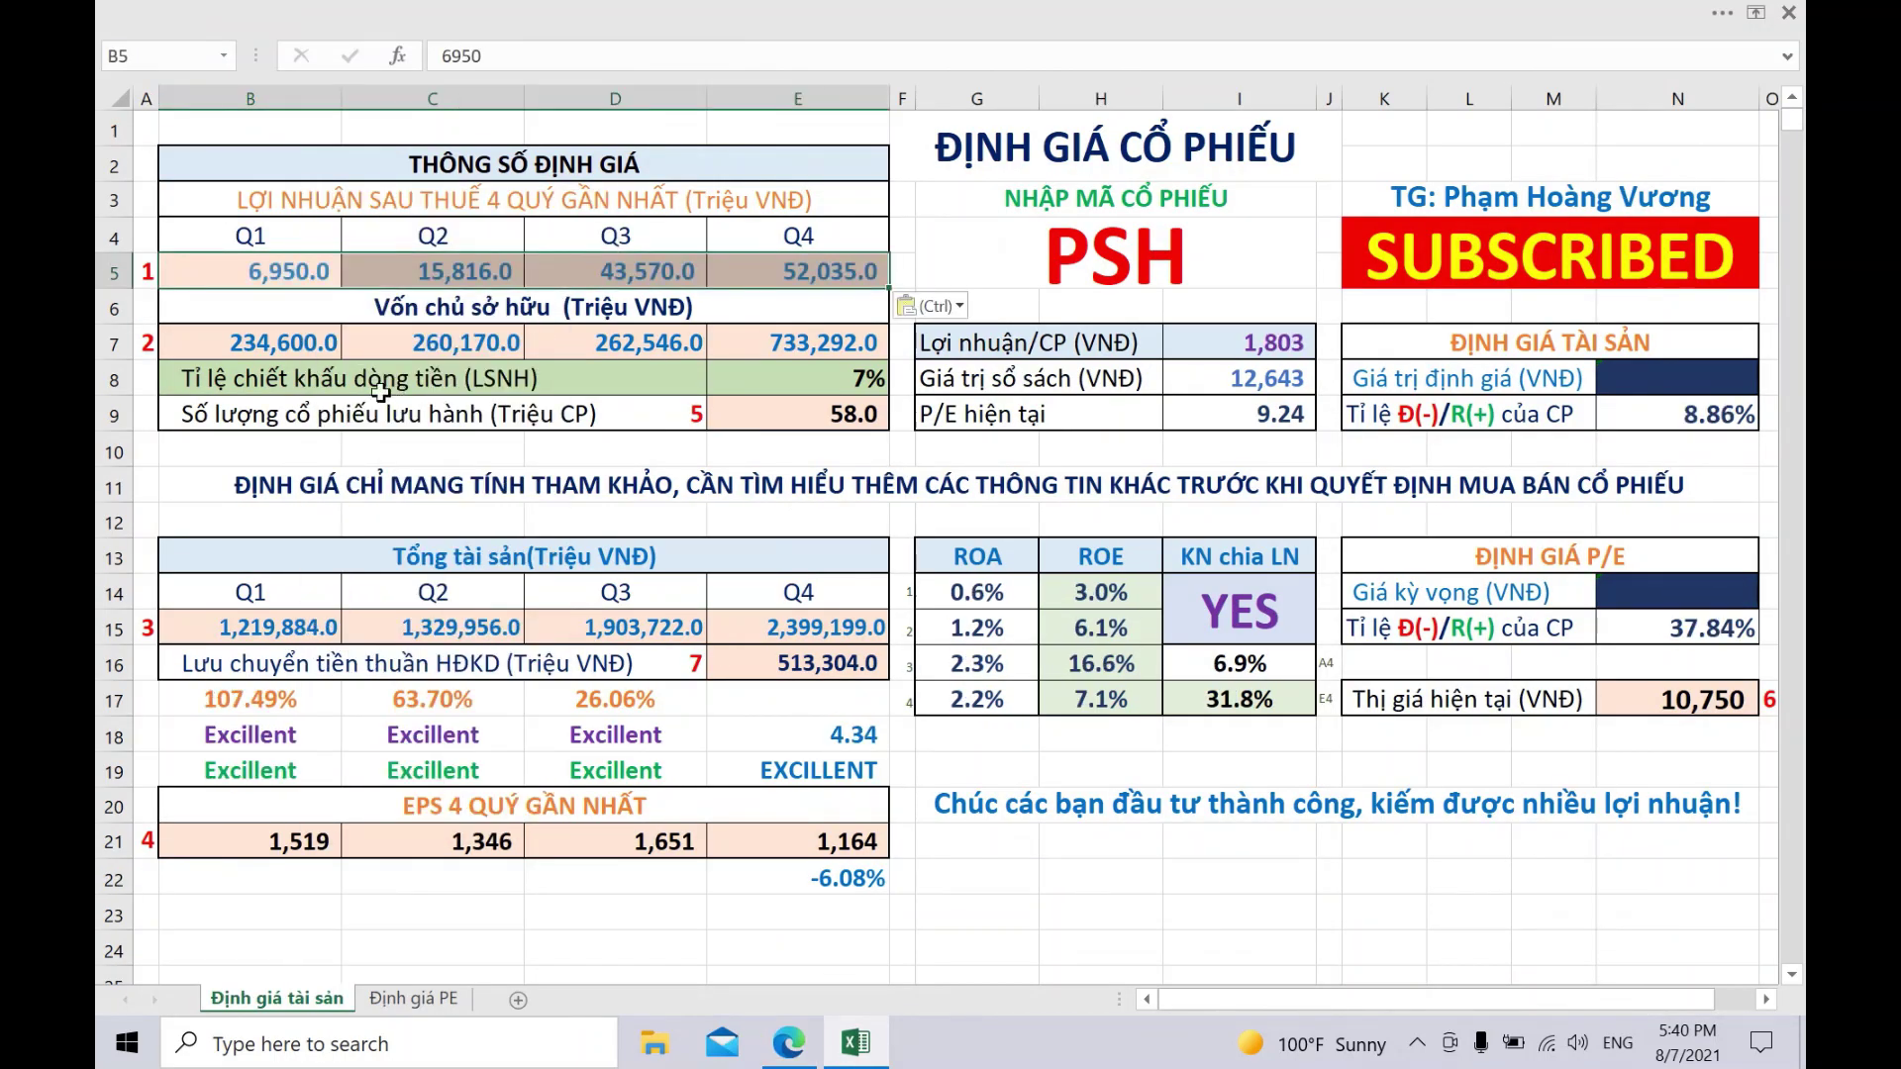
- Copy PSH's four quarterly Tổng tài sản values, 10,011,422 to 10,320,635, from Vietstock in Edge into B15:E15 of the Excel sheet, keeping the cell formatting
click(279, 352)
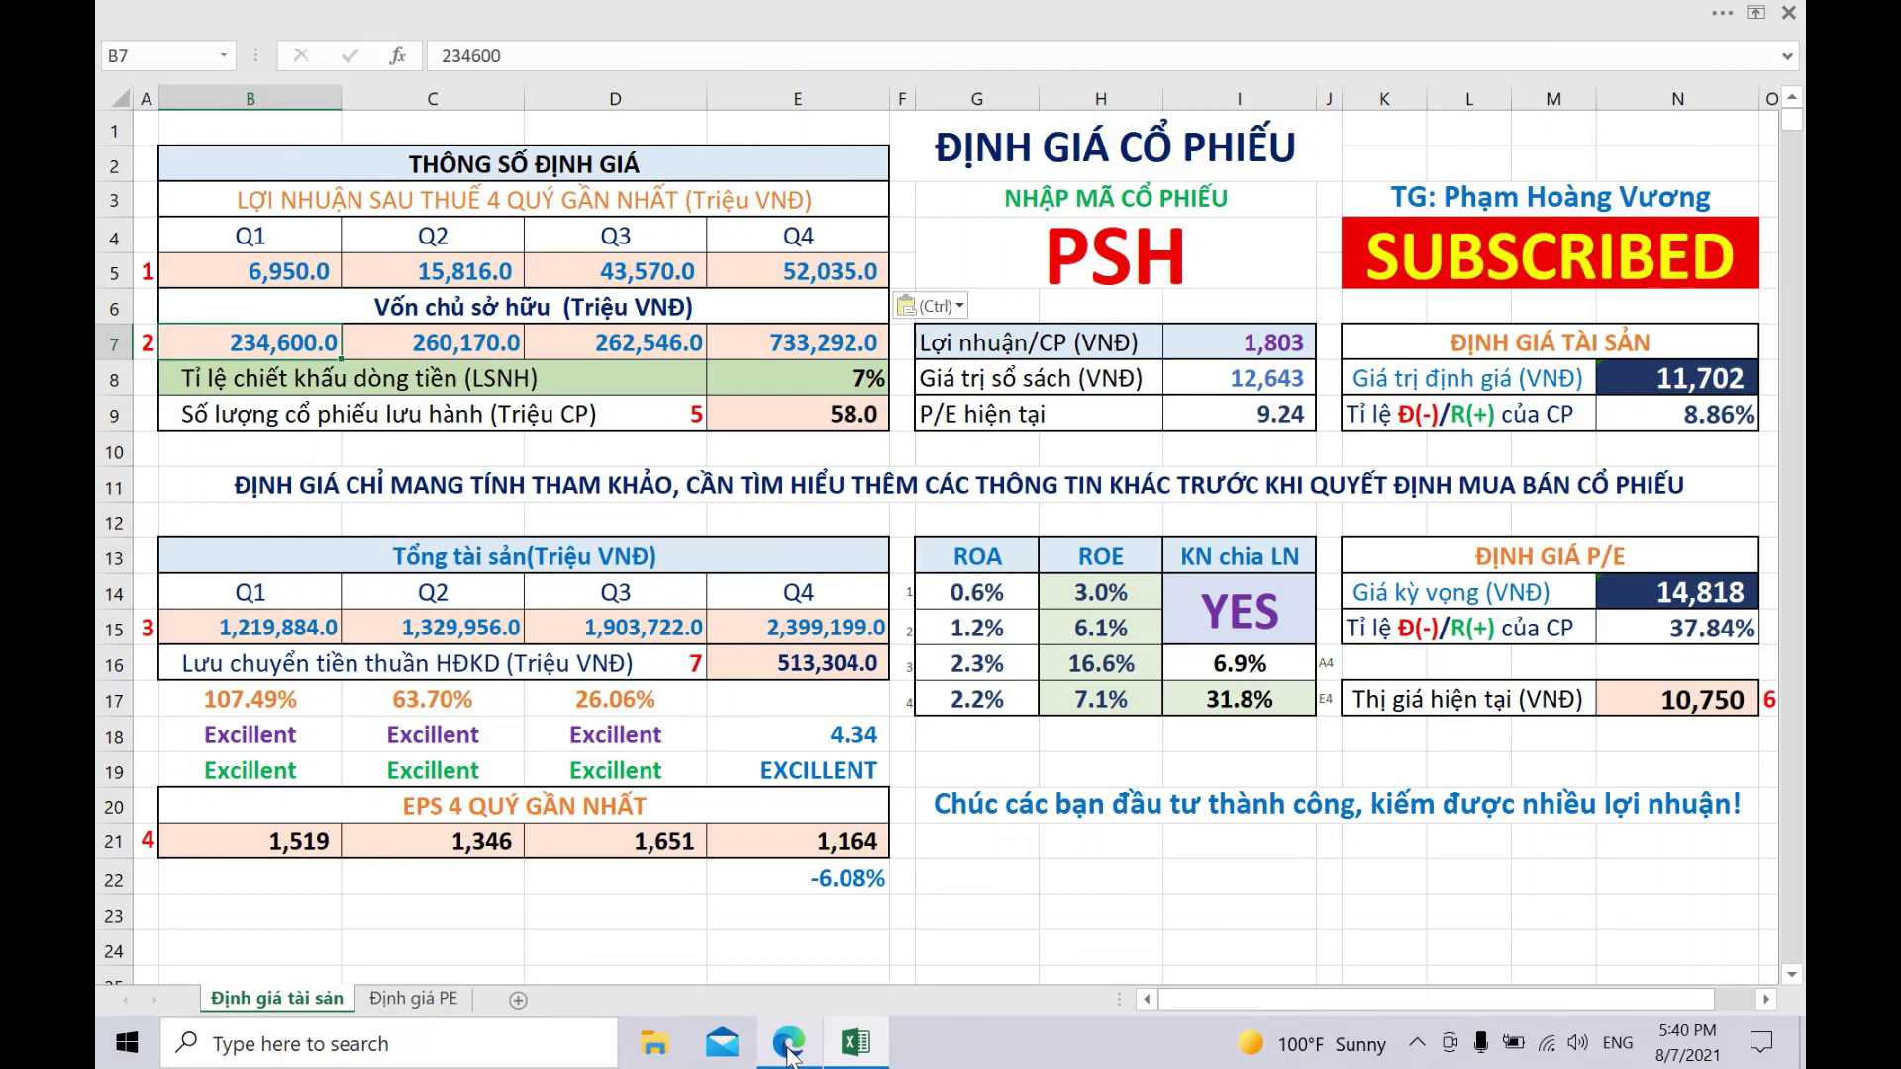
click(789, 1041)
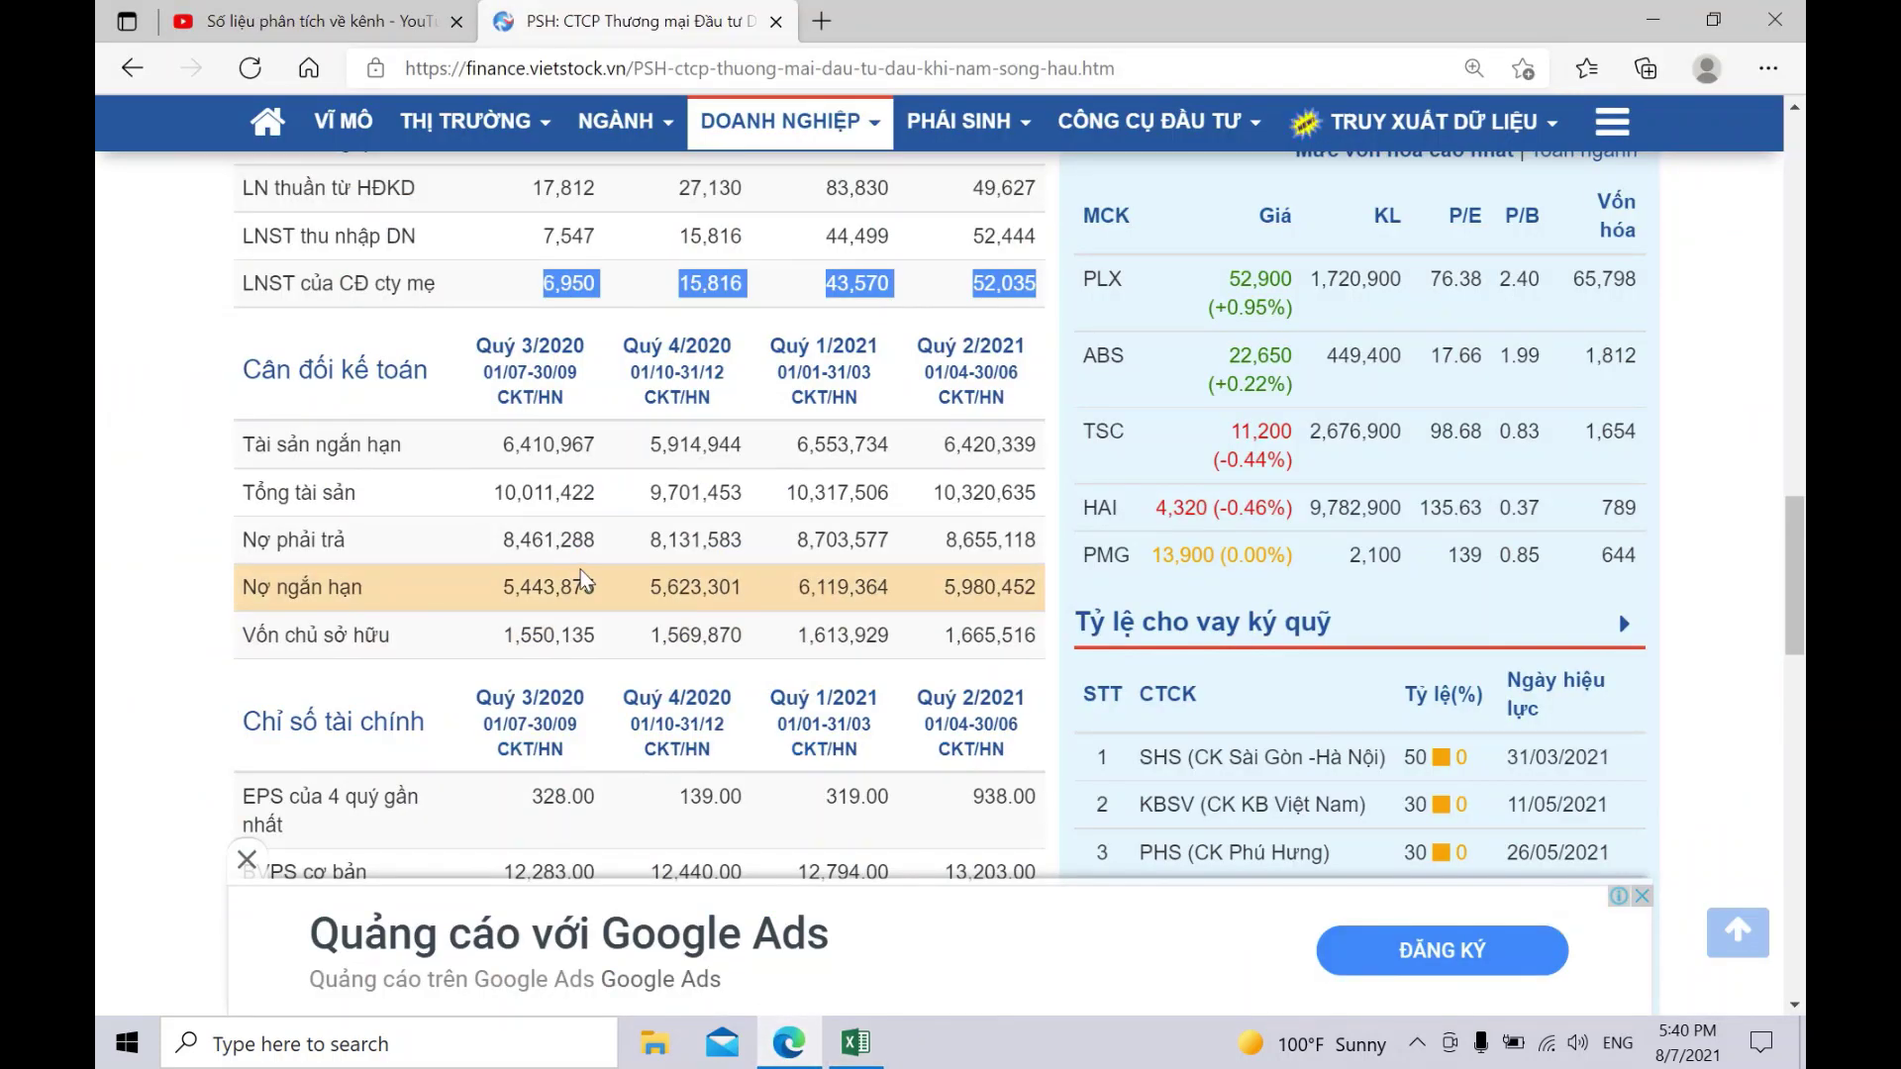
scroll(584, 579, down, 1)
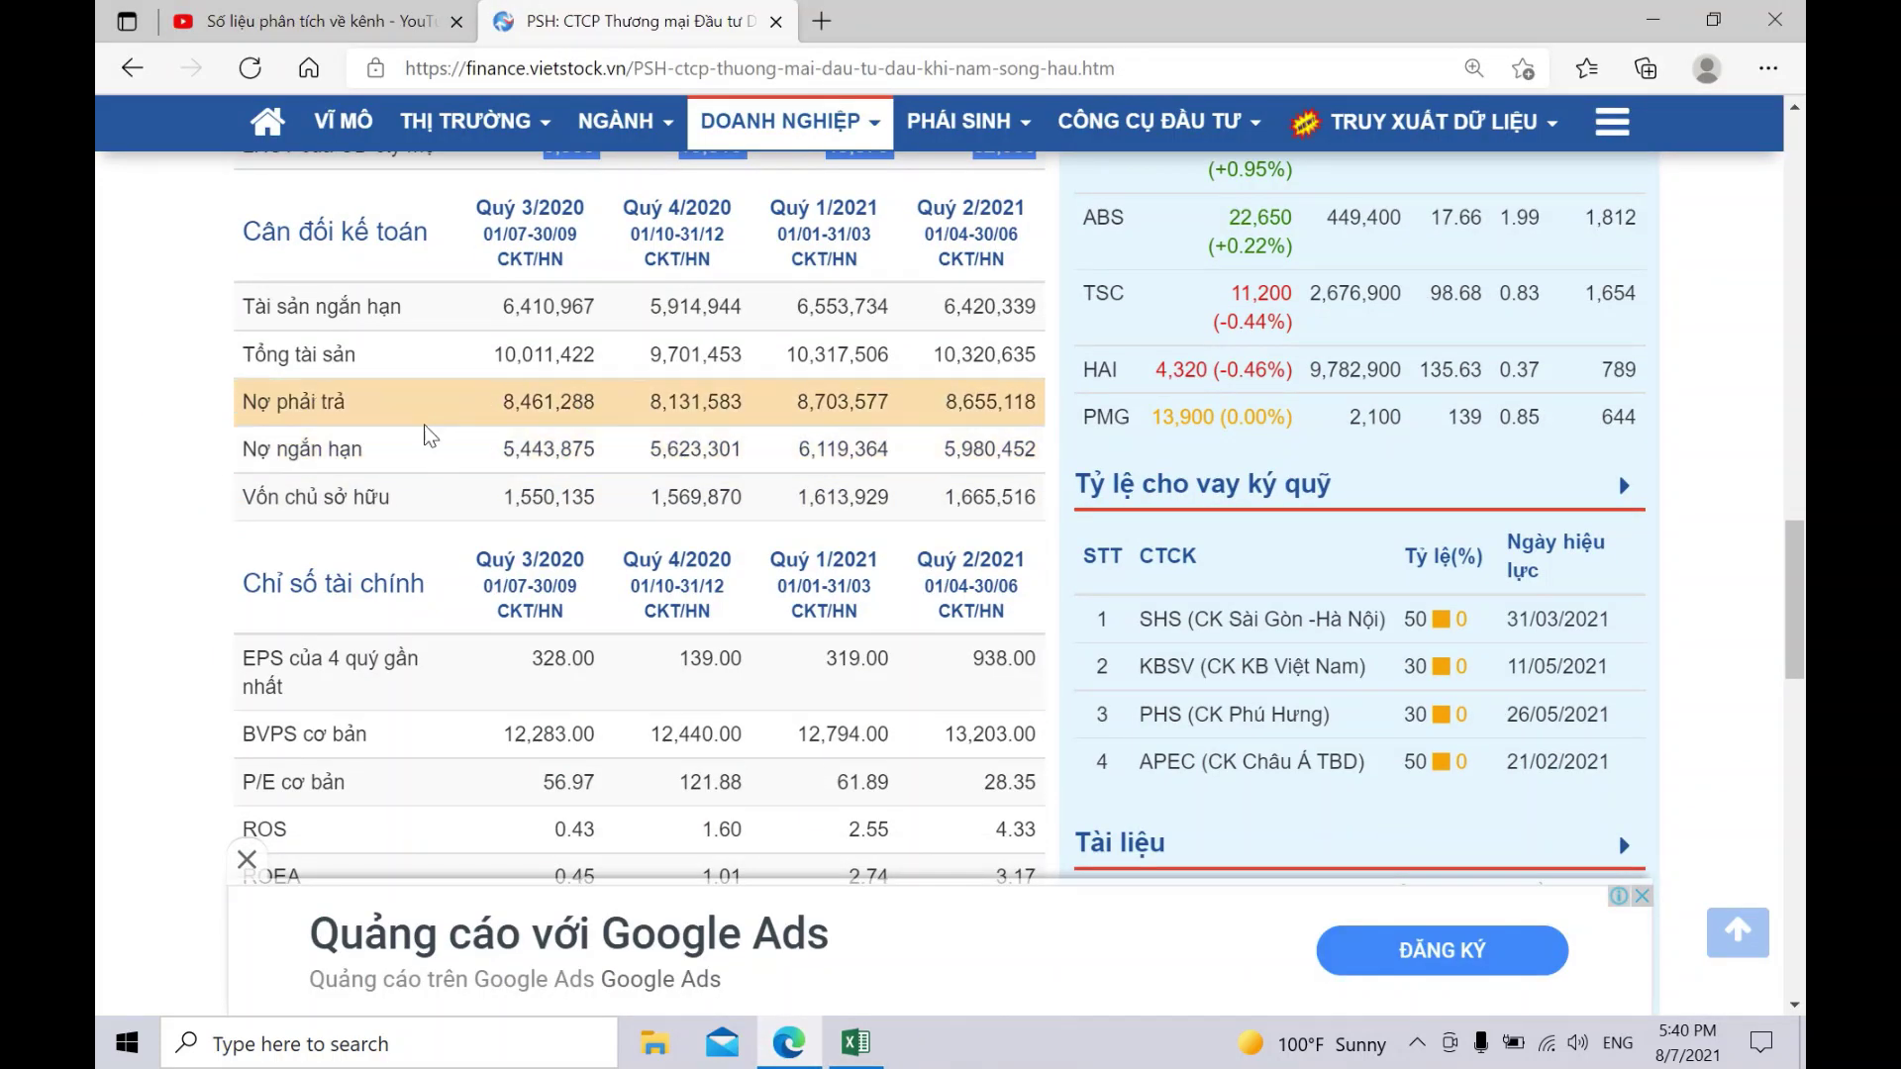
drag(472, 362, 1030, 361)
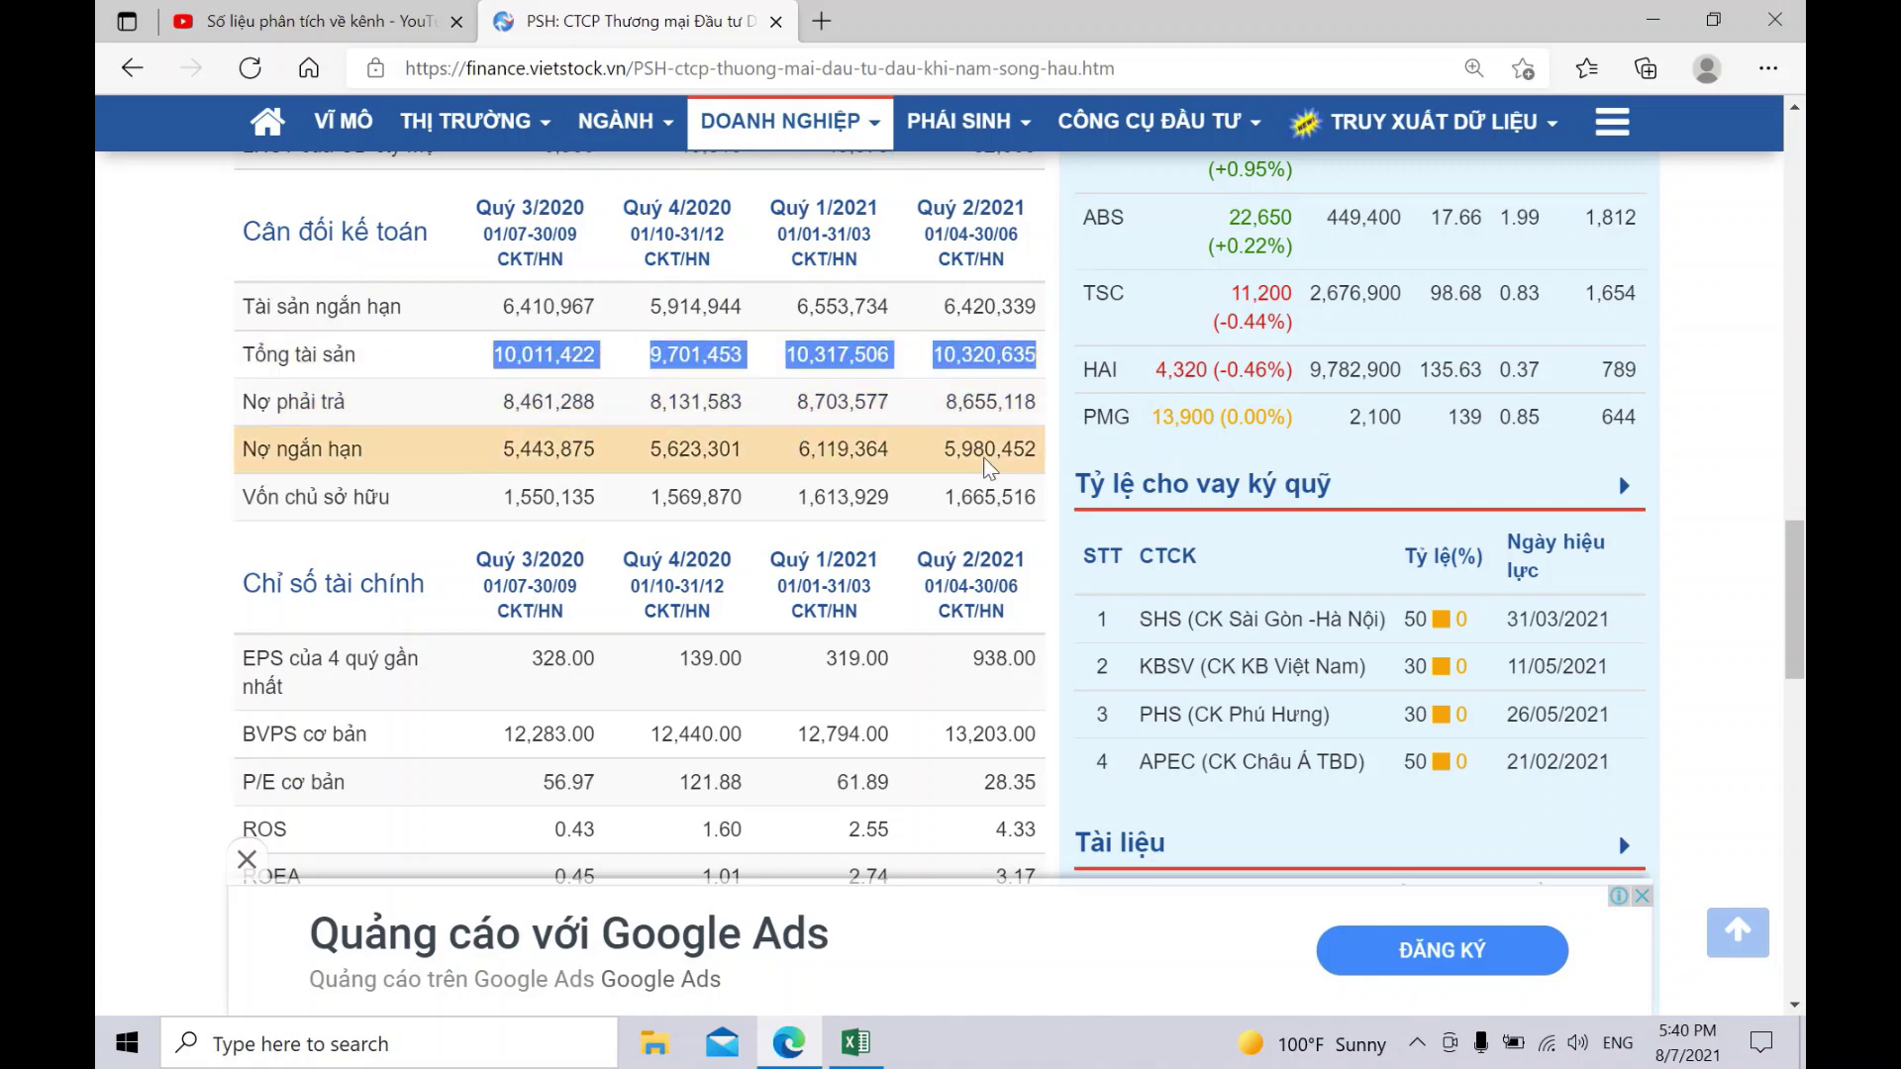
click(856, 1043)
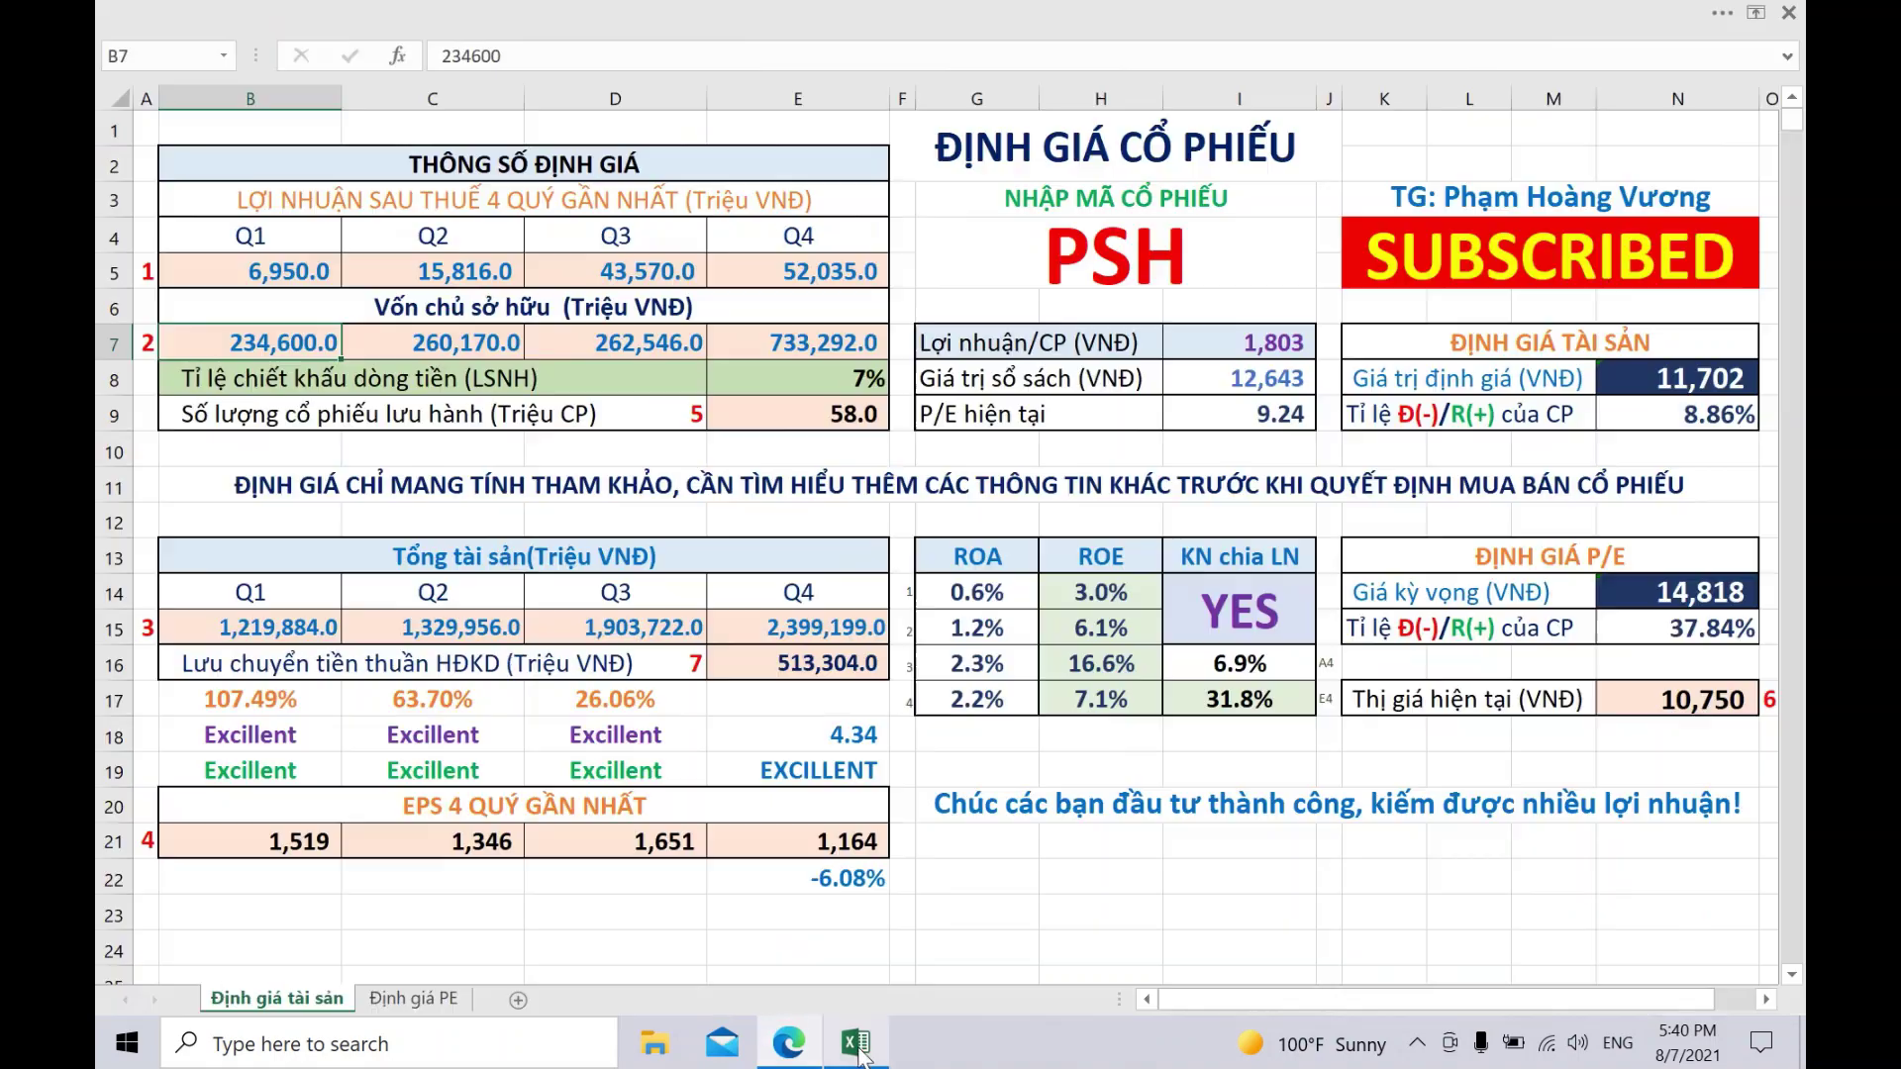
click(220, 624)
right_click(220, 624)
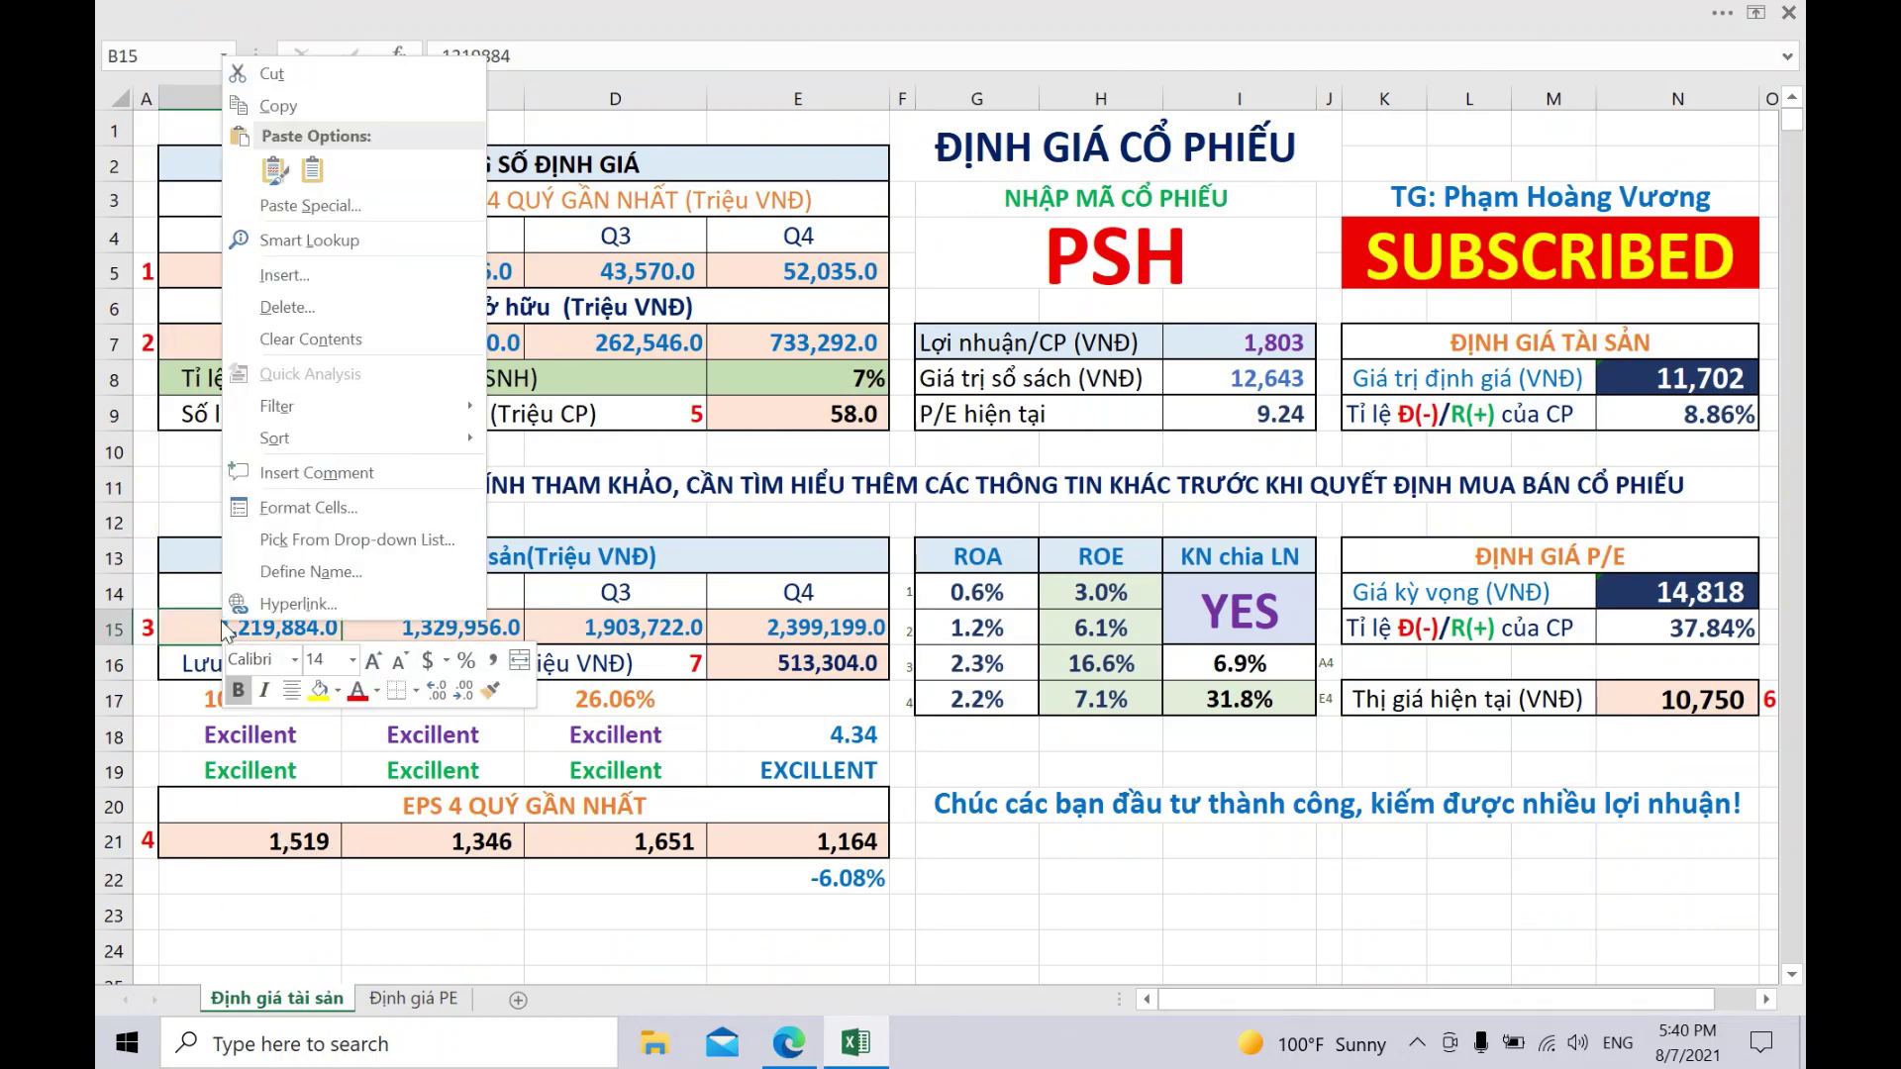
click(313, 171)
- Copy PSH's four quarterly Vốn chủ sở hữu values, 1,550,135 to 1,665,516, from Vietstock in Edge into B7:E7 of the Excel sheet, keeping the cell formatting
click(237, 338)
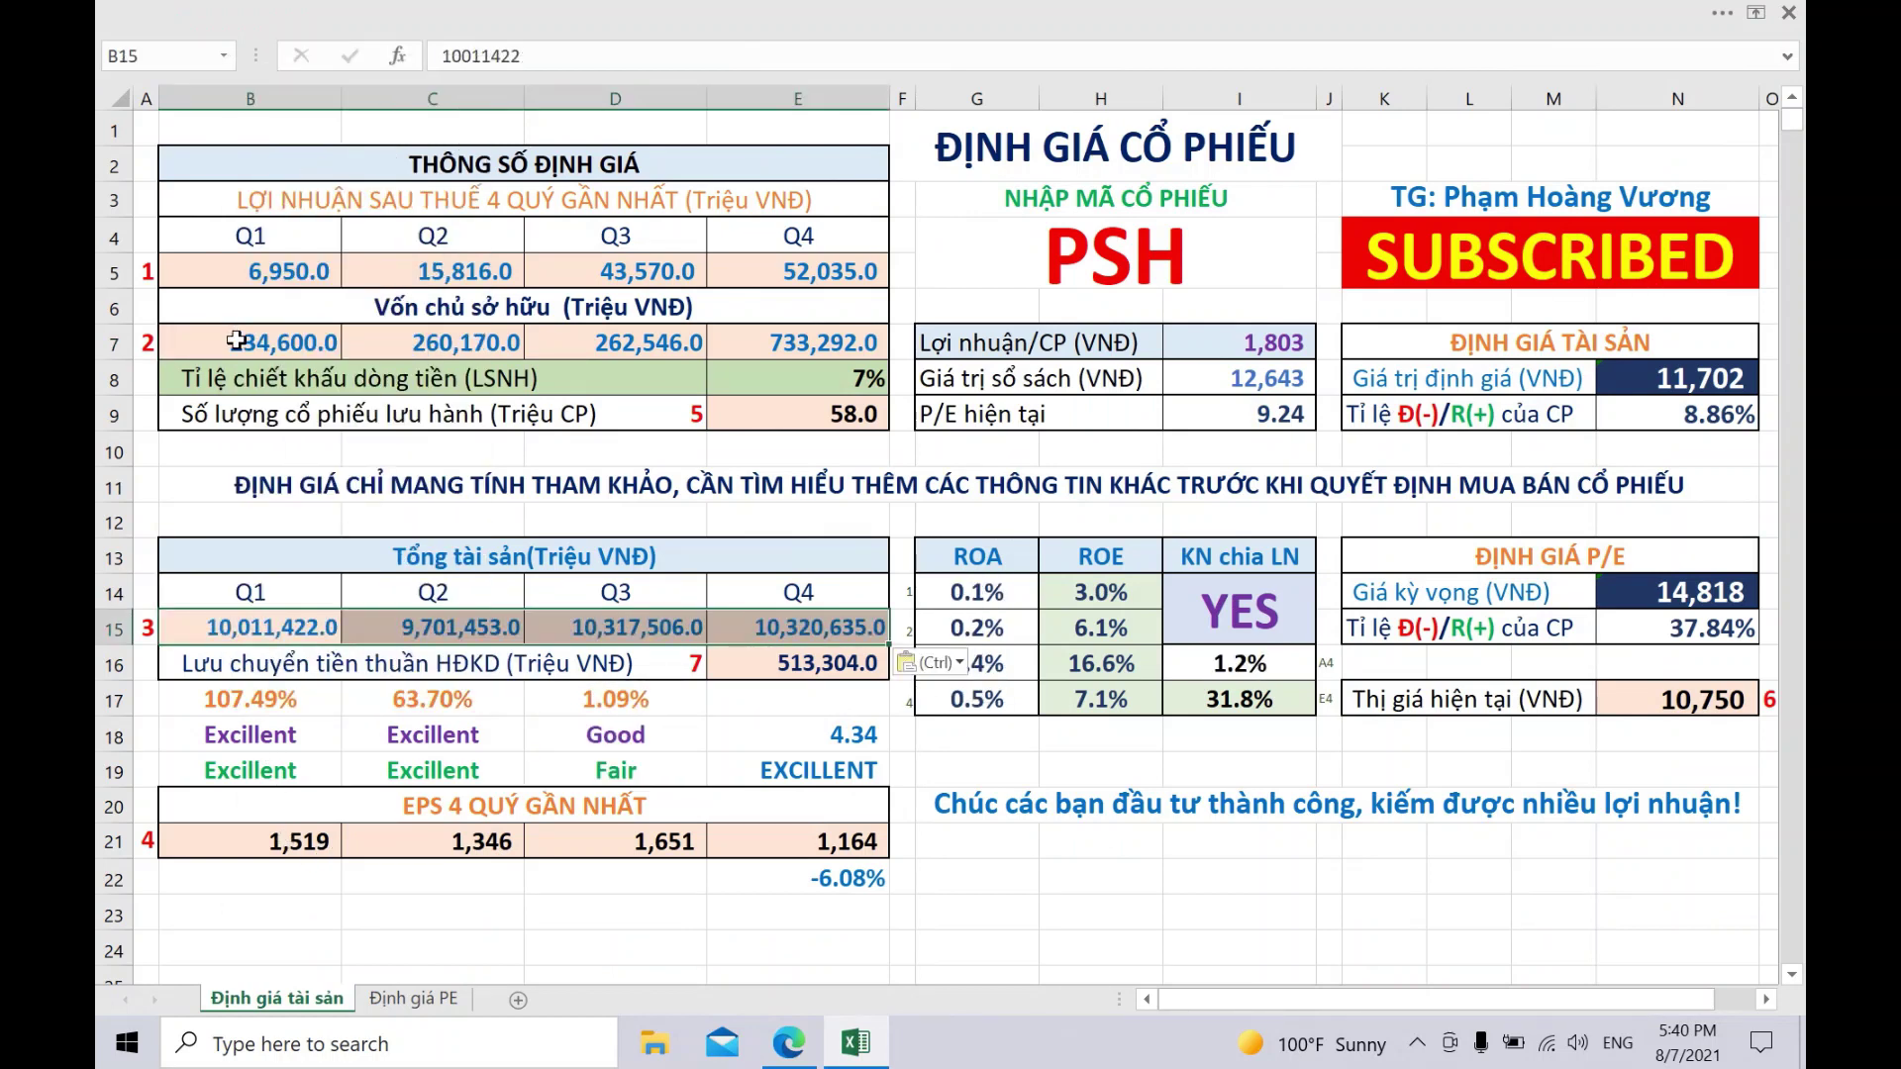
click(789, 1041)
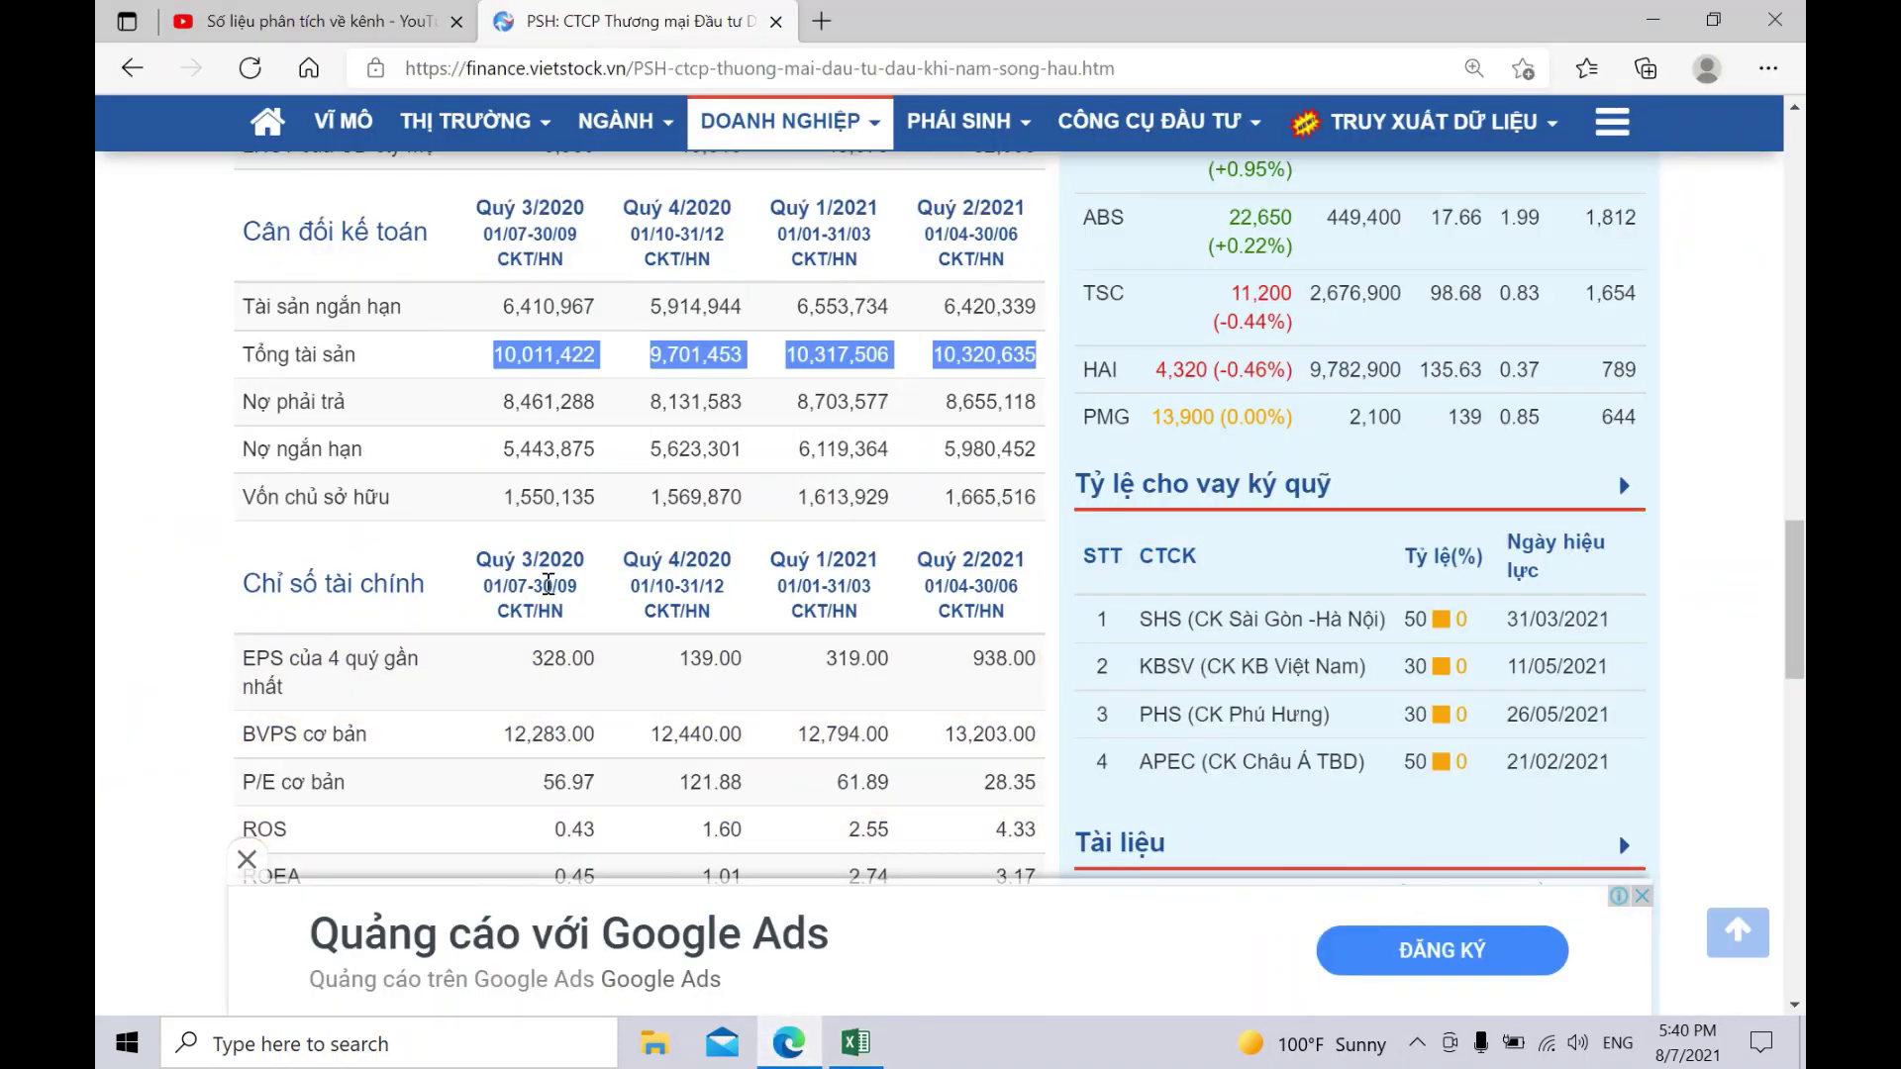
drag(503, 497, 1037, 499)
key(ctrl+c)
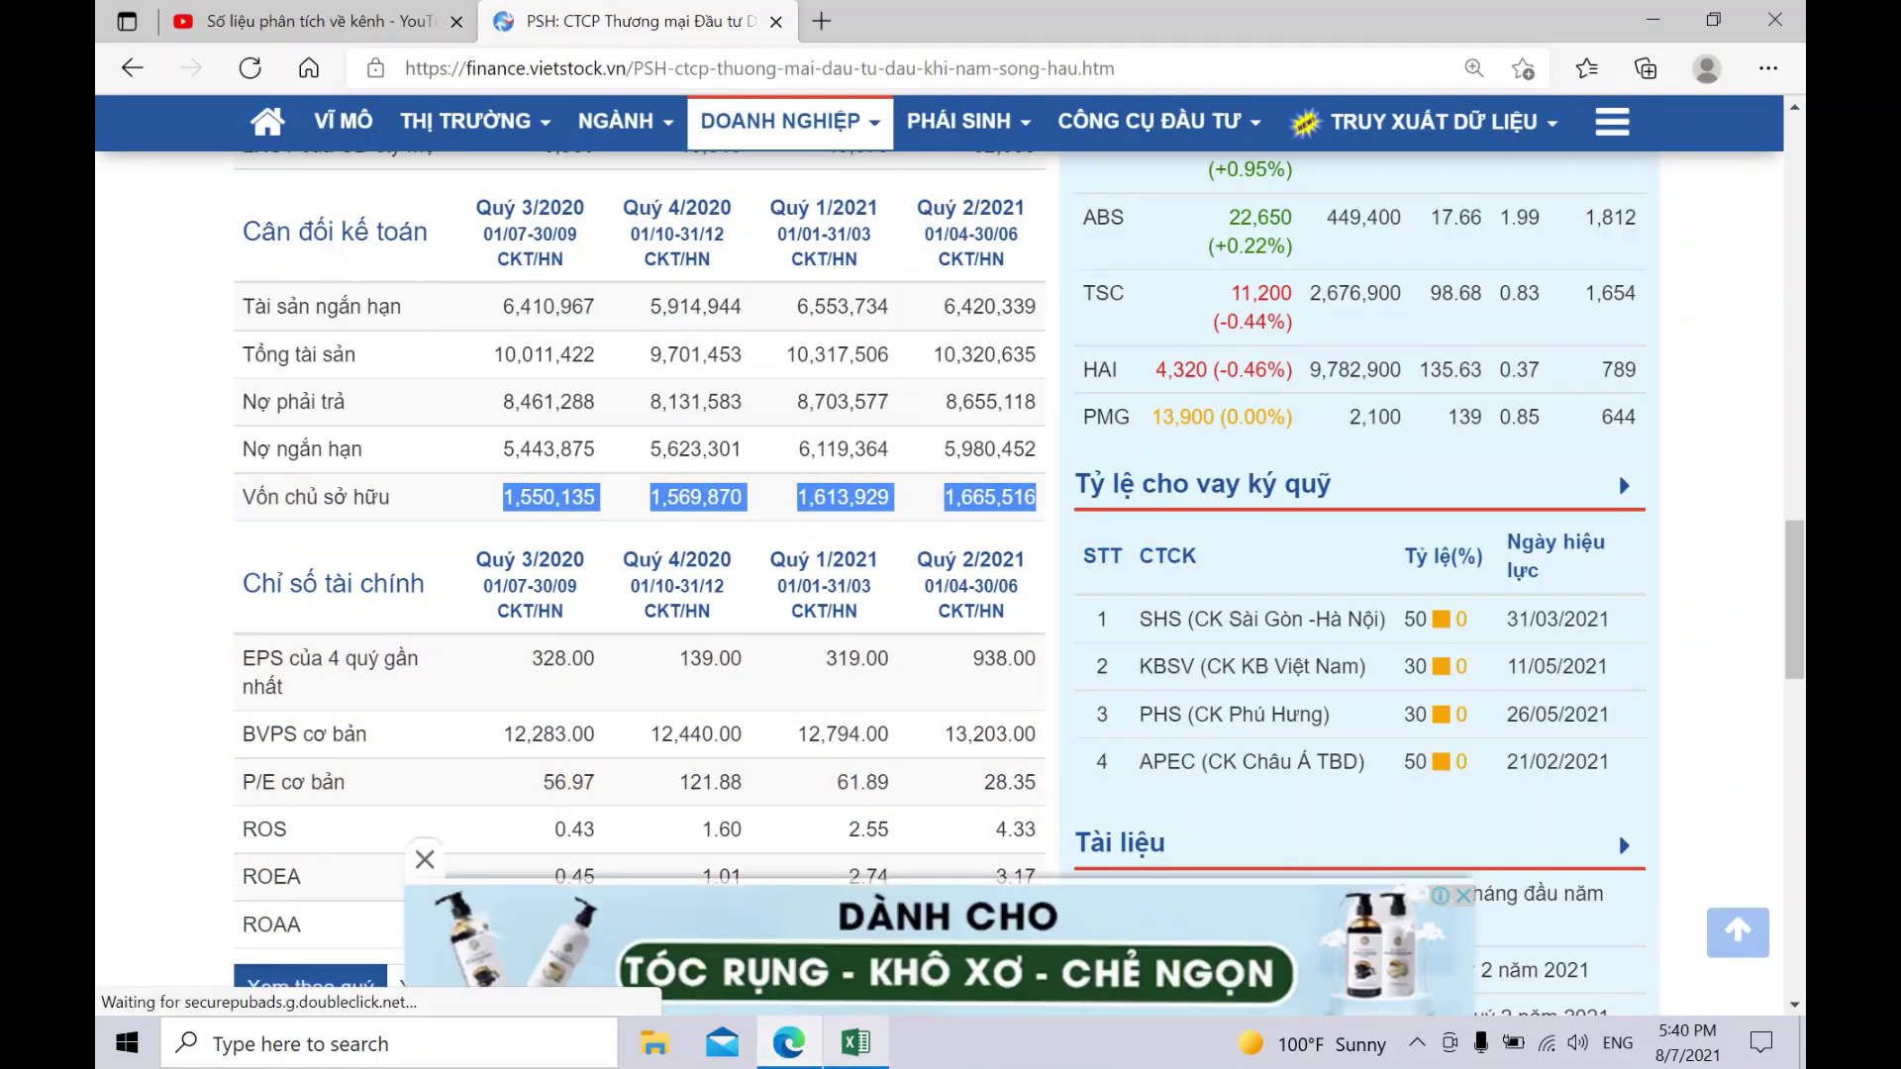
click(859, 1047)
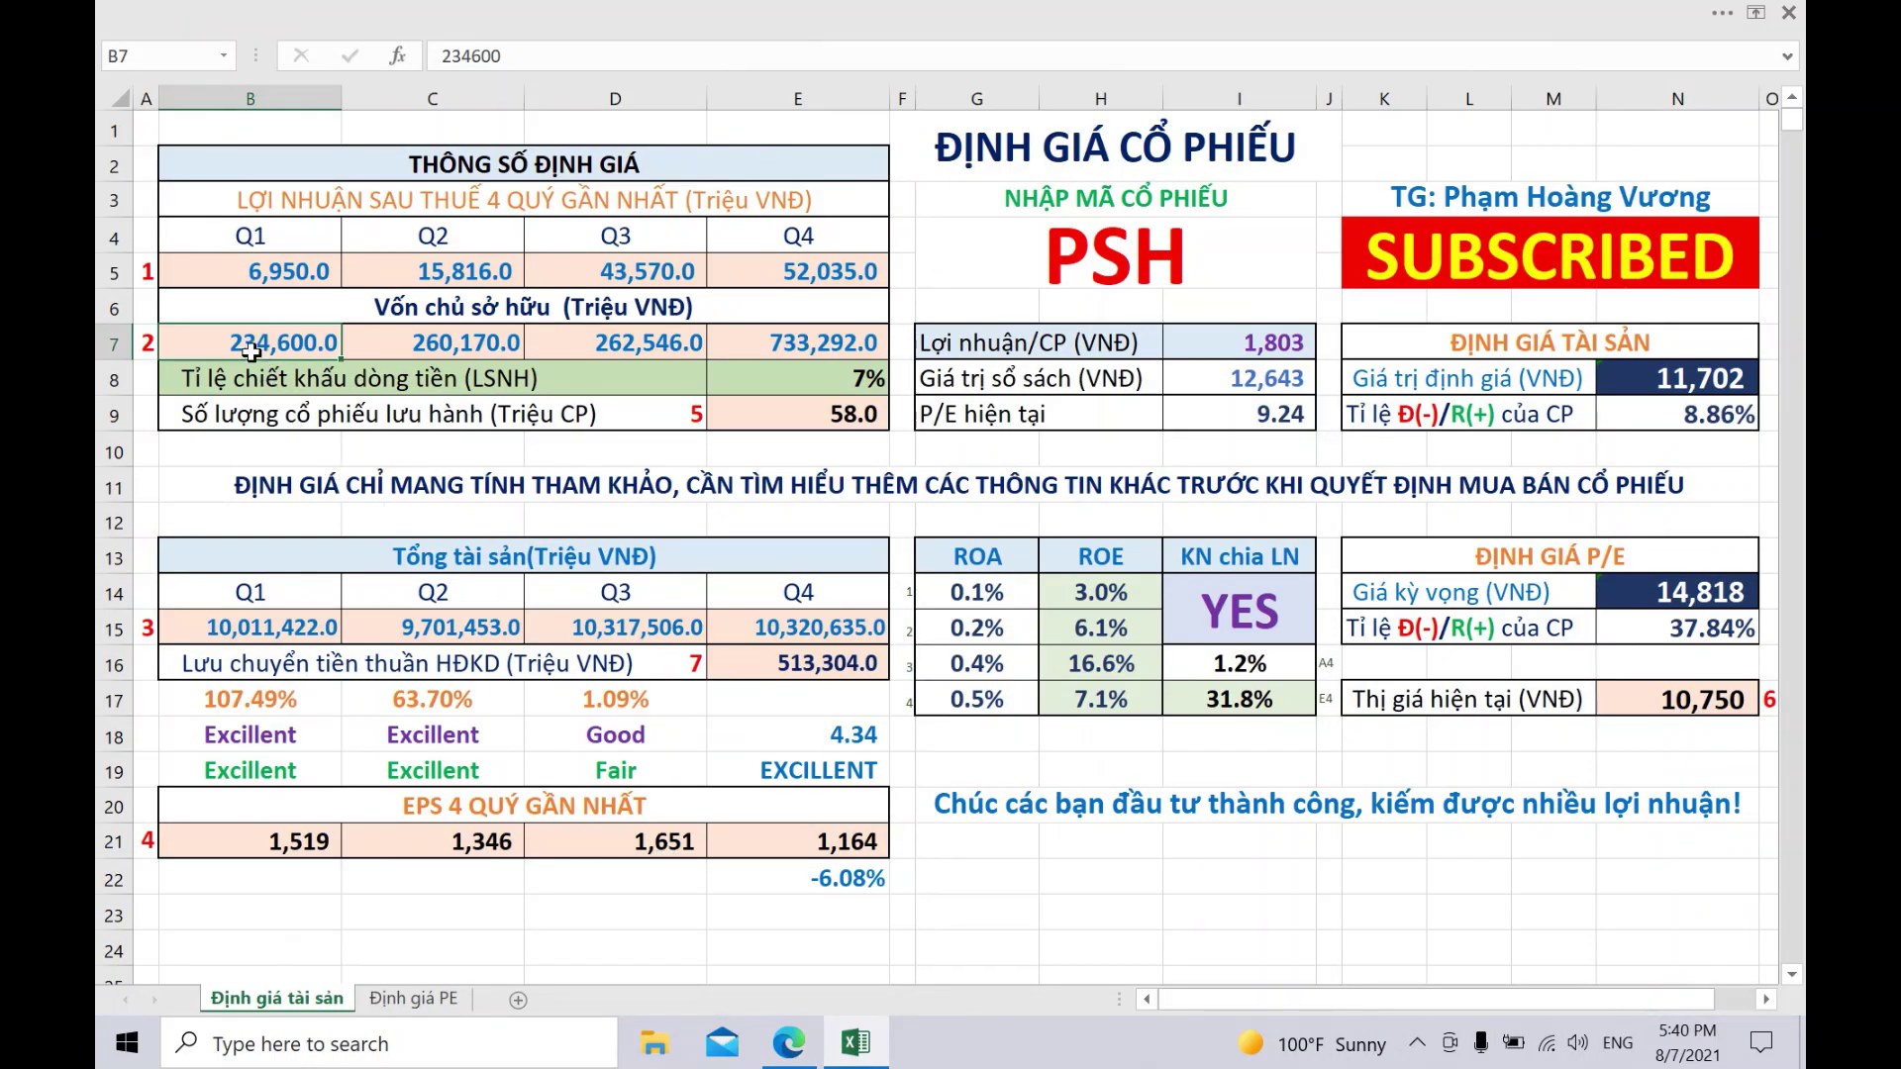
right_click(244, 343)
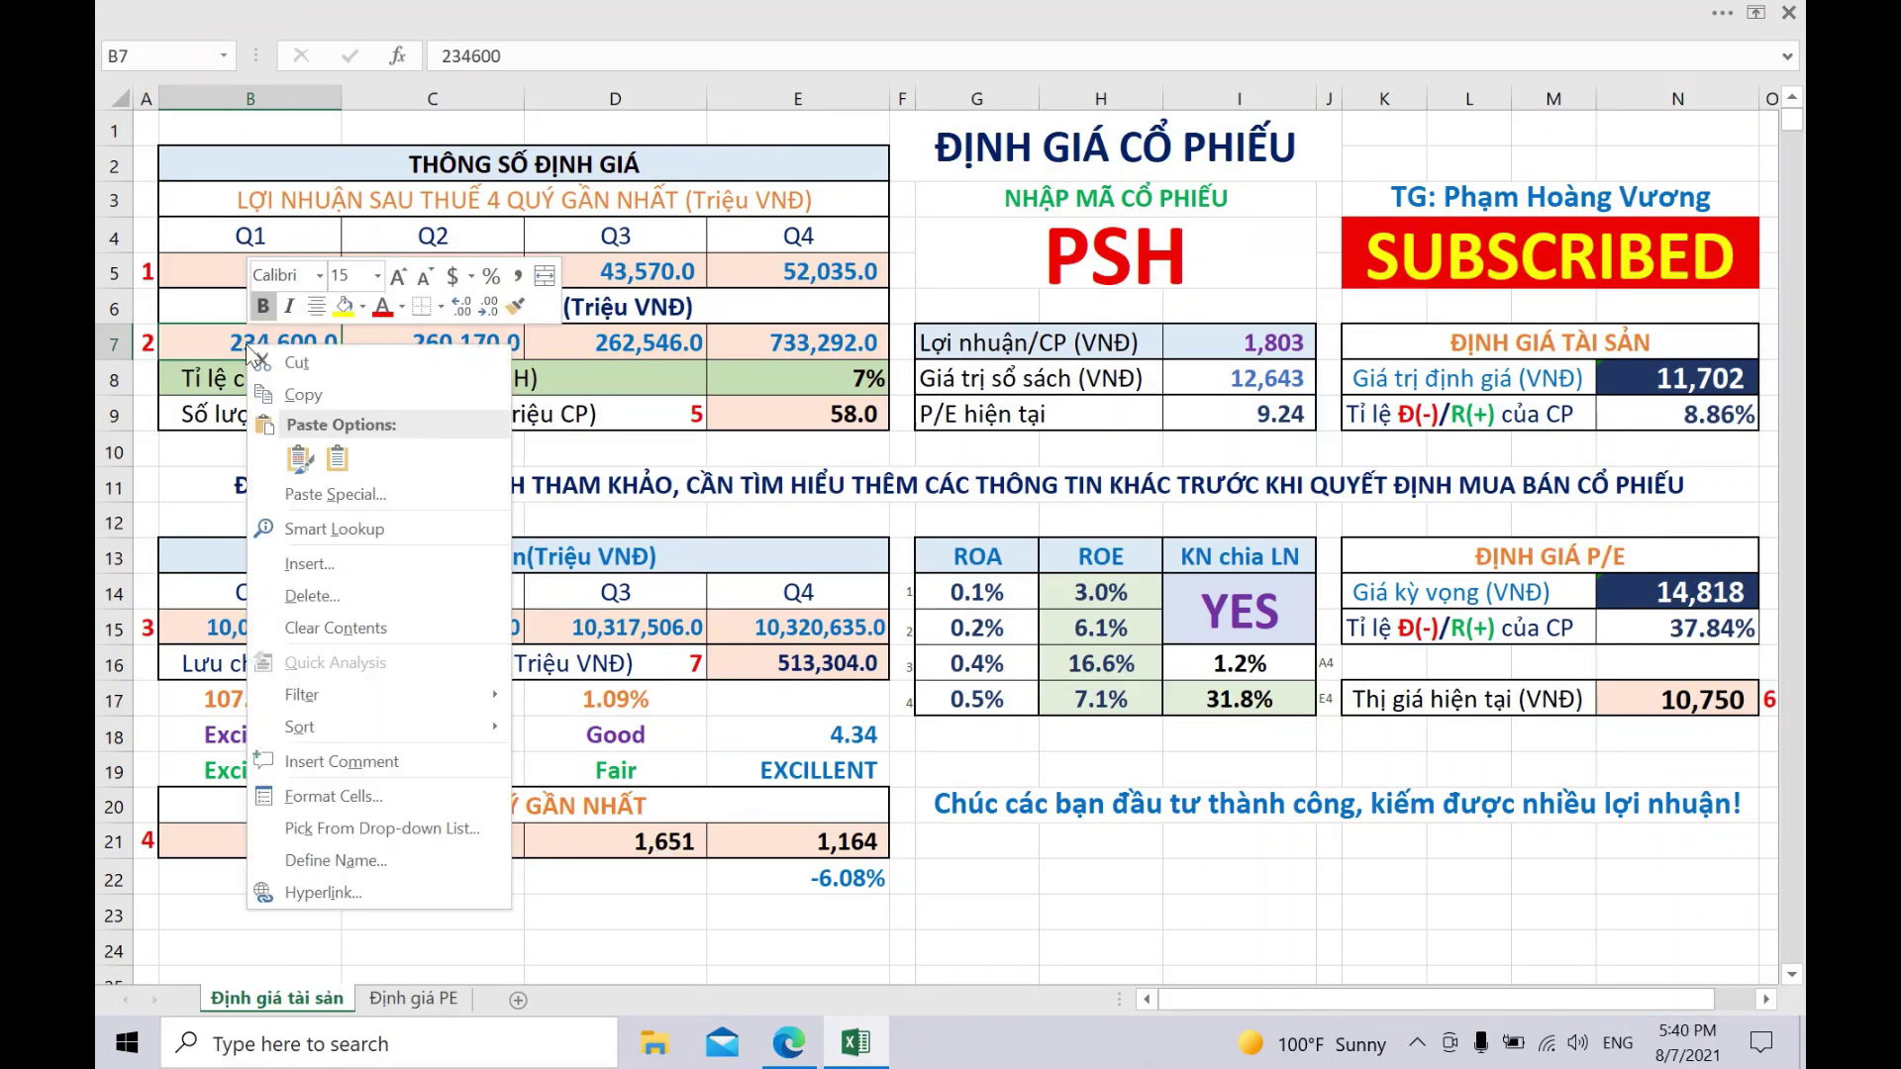
click(331, 450)
- Copy PSH's four EPS values, 328, 139, 319 and 938, from Vietstock in Edge into B21:E21 of the Excel sheet, keeping the cell formatting
click(271, 840)
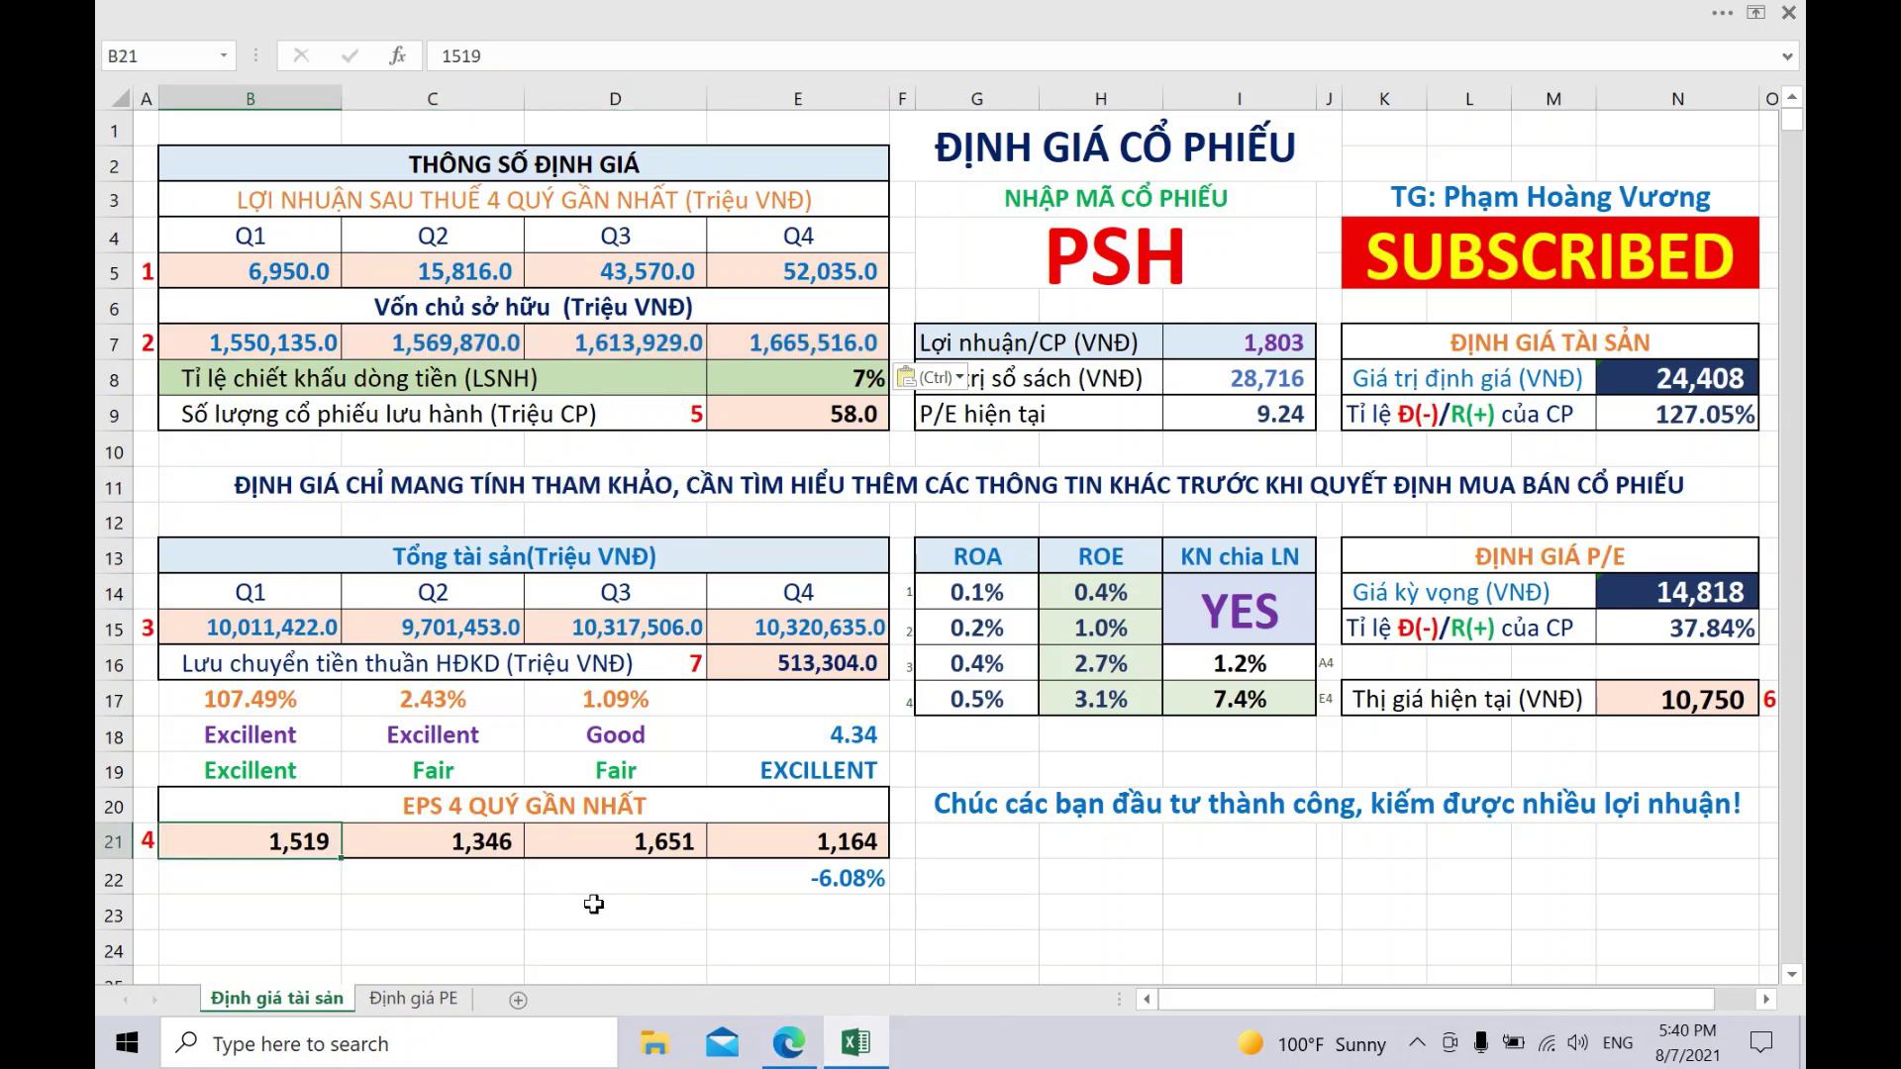
click(789, 1042)
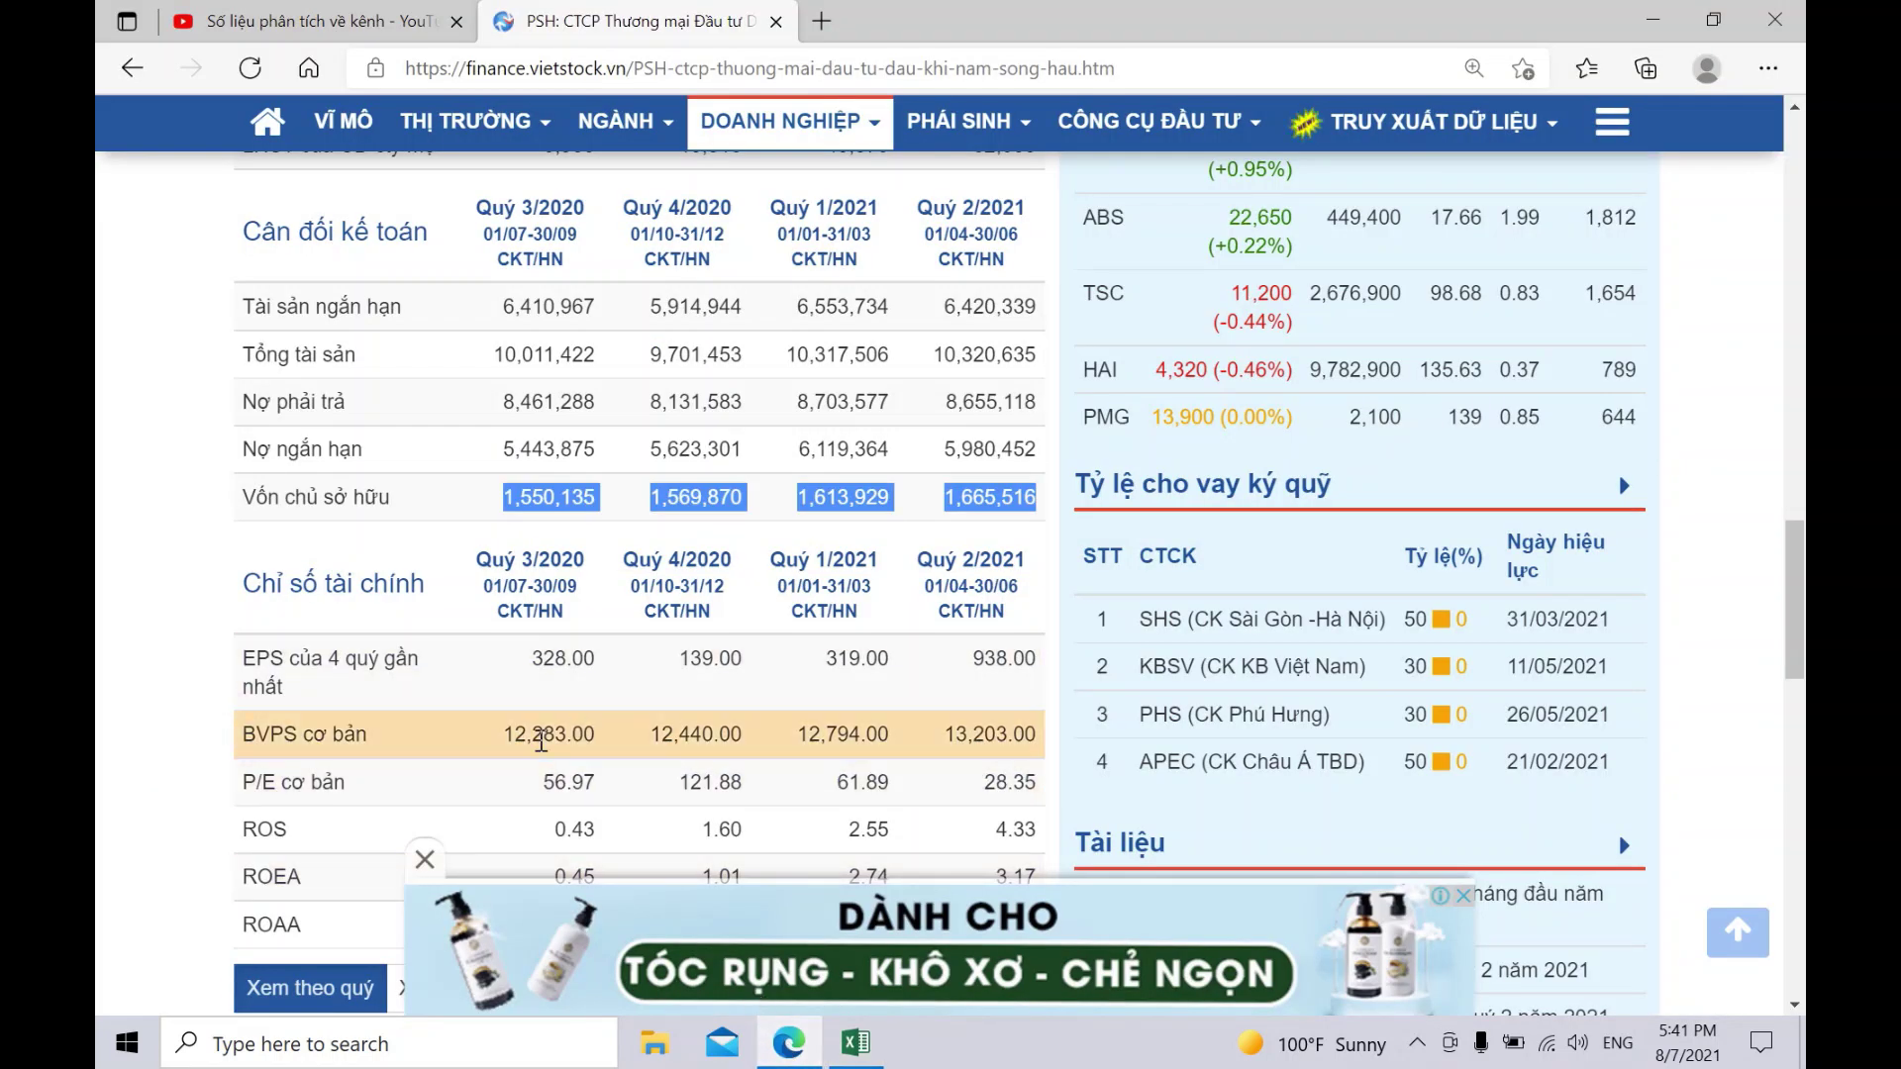
drag(515, 656, 1031, 653)
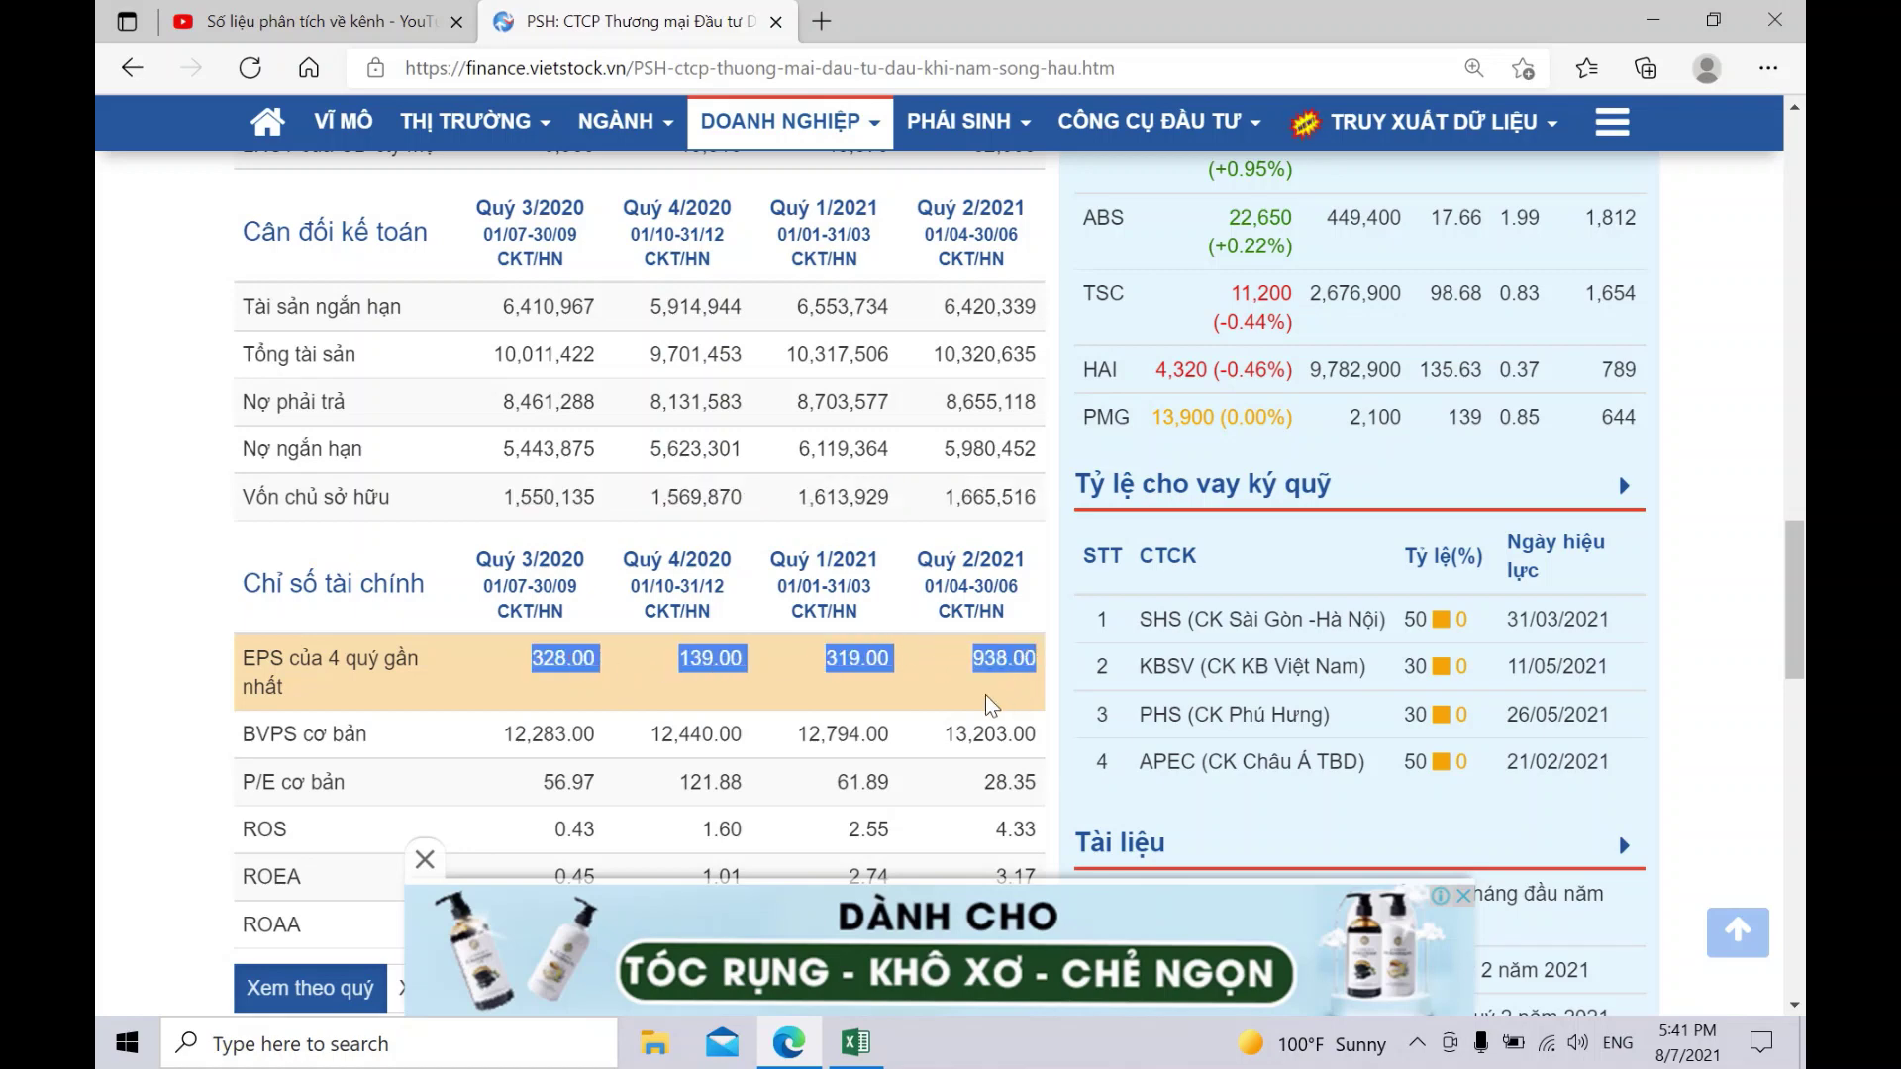
click(856, 1042)
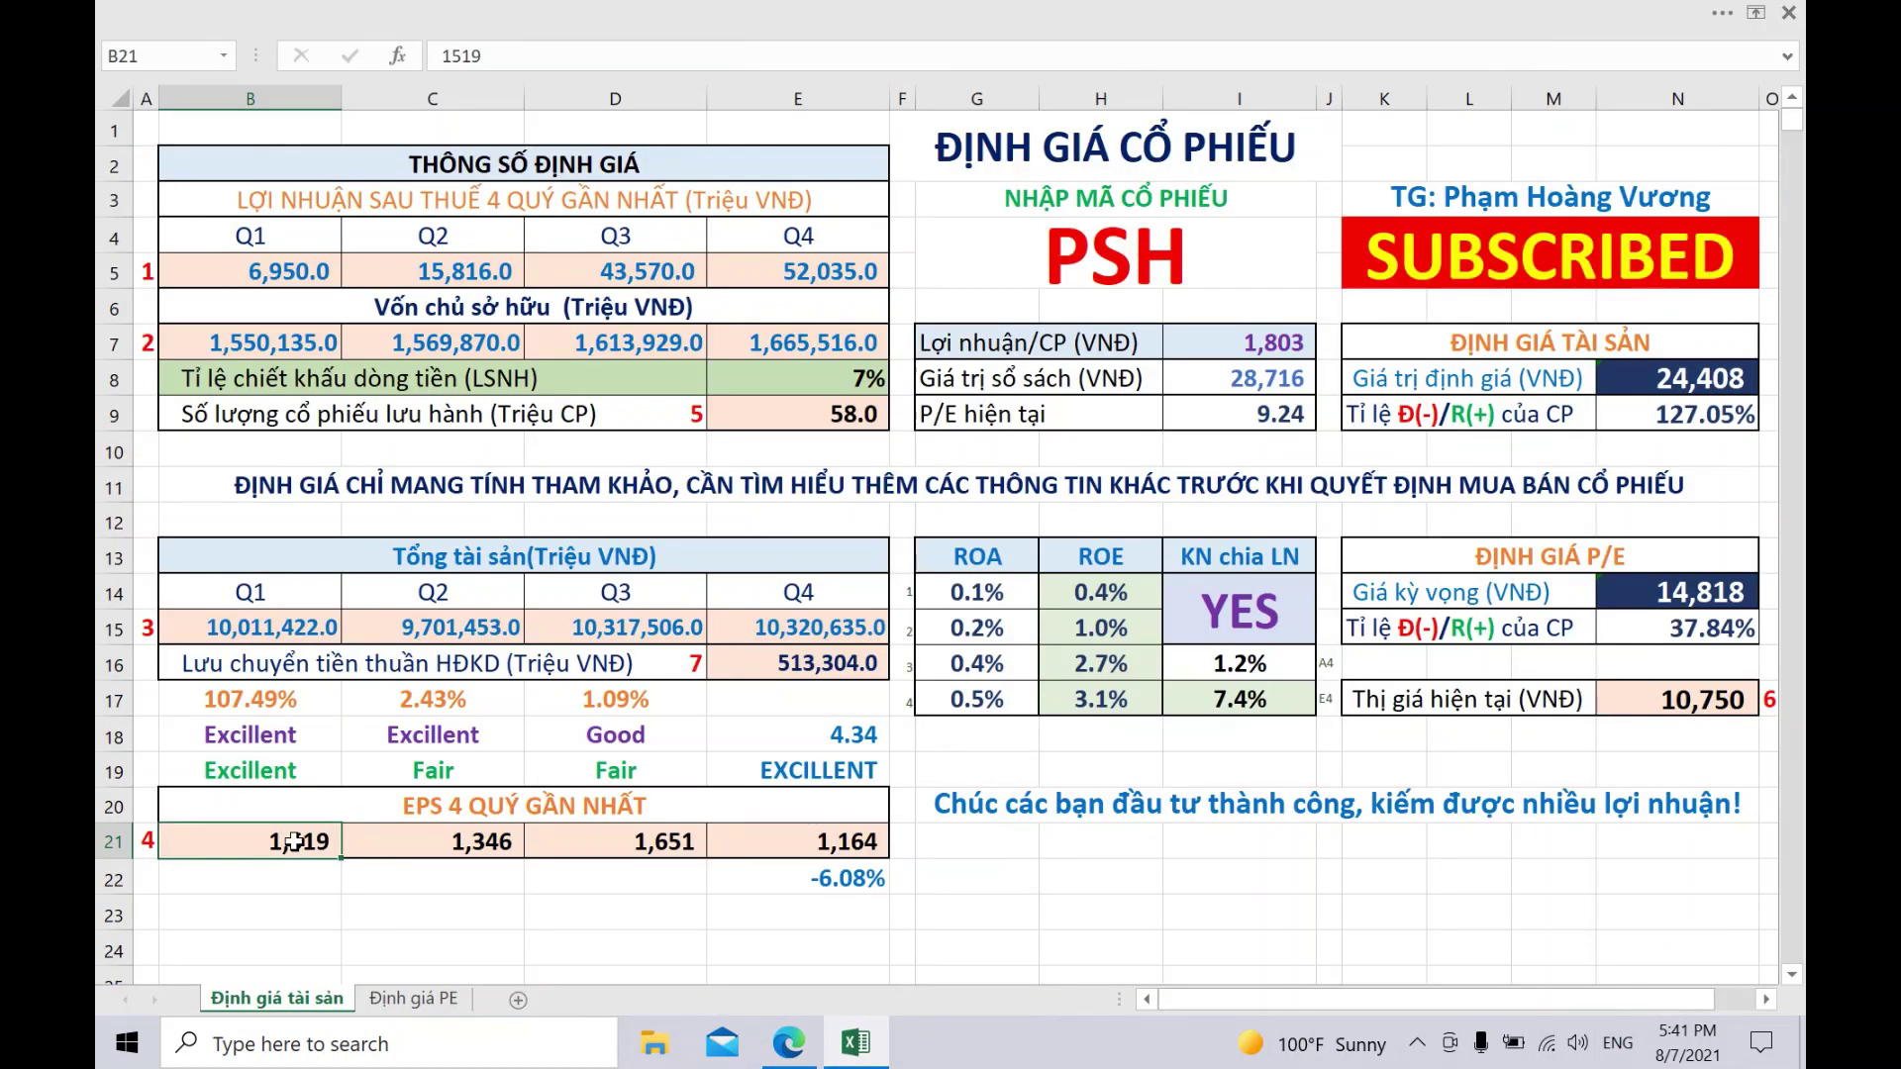
right_click(293, 841)
click(374, 382)
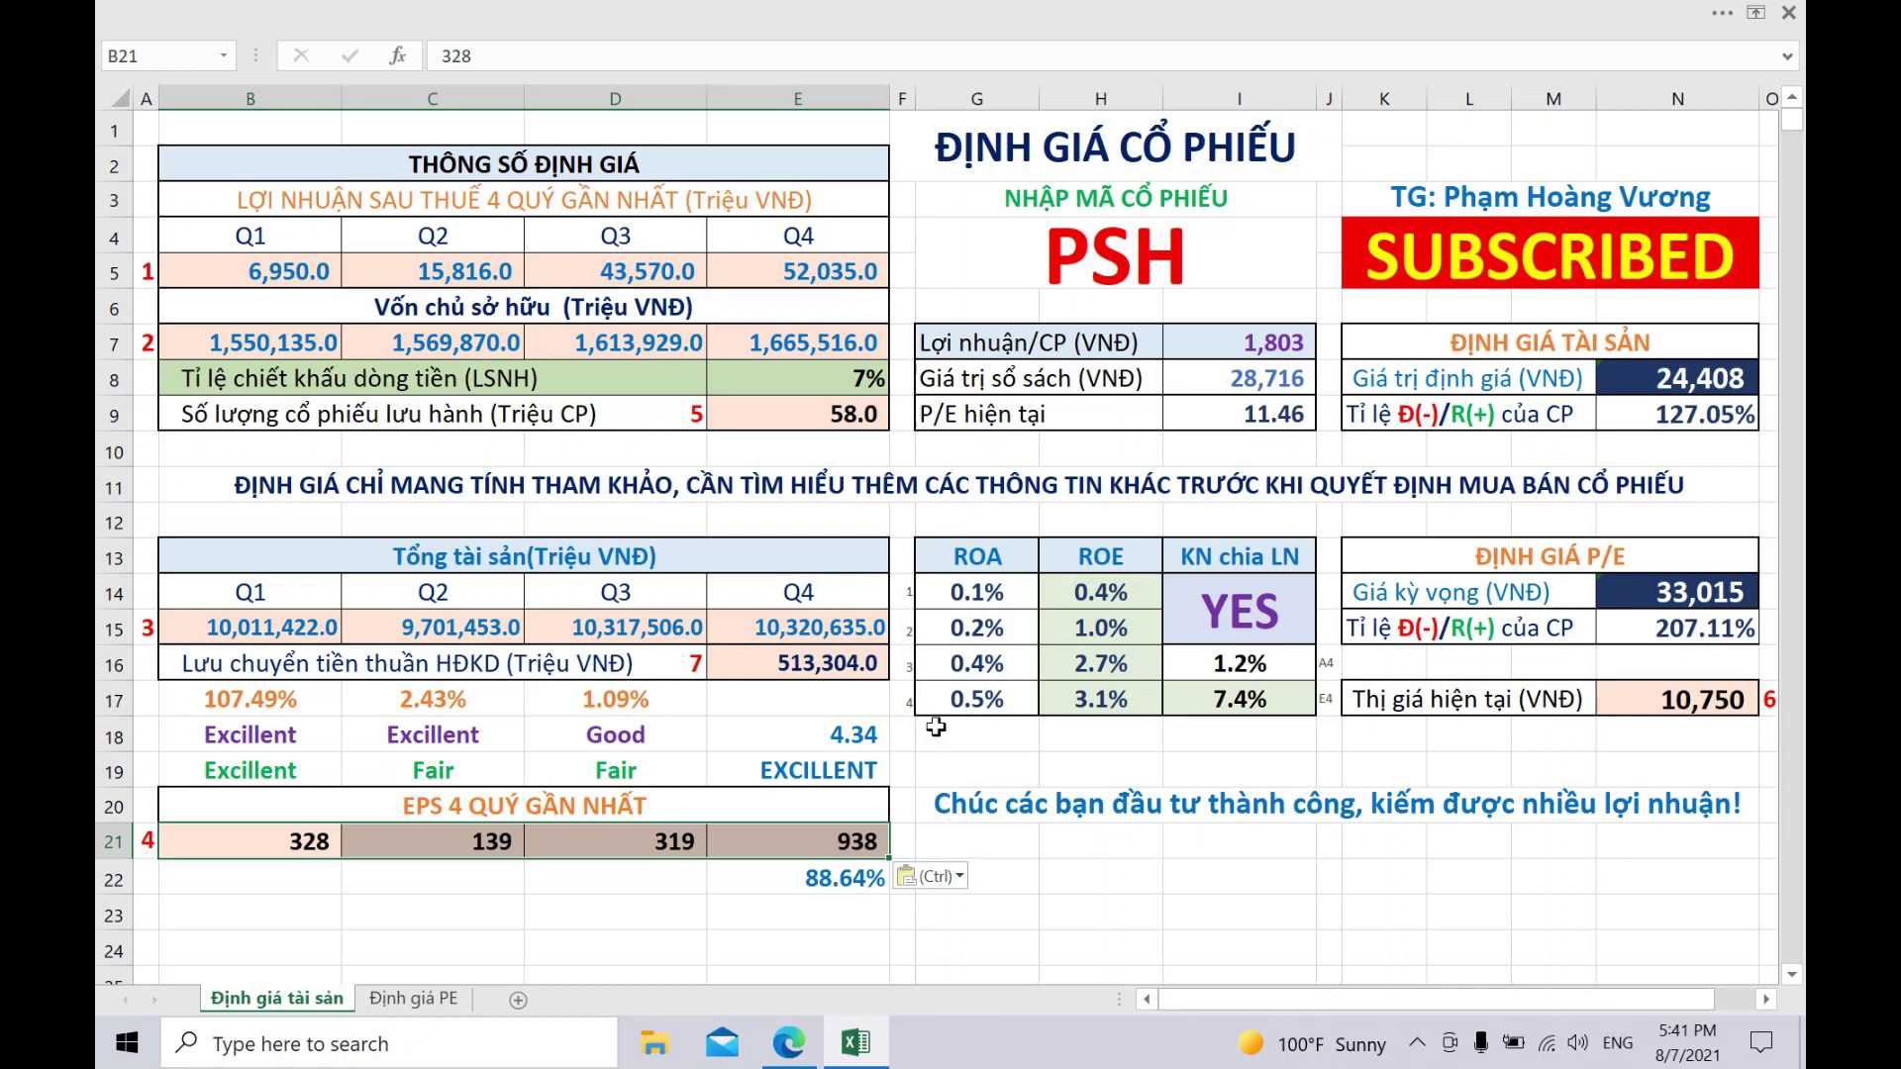
- Open PSH's Hồ sơ doanh nghiệp page on Vietstock in Edge and copy the leading 126 of KL Cổ phiếu đang lưu hành
click(839, 437)
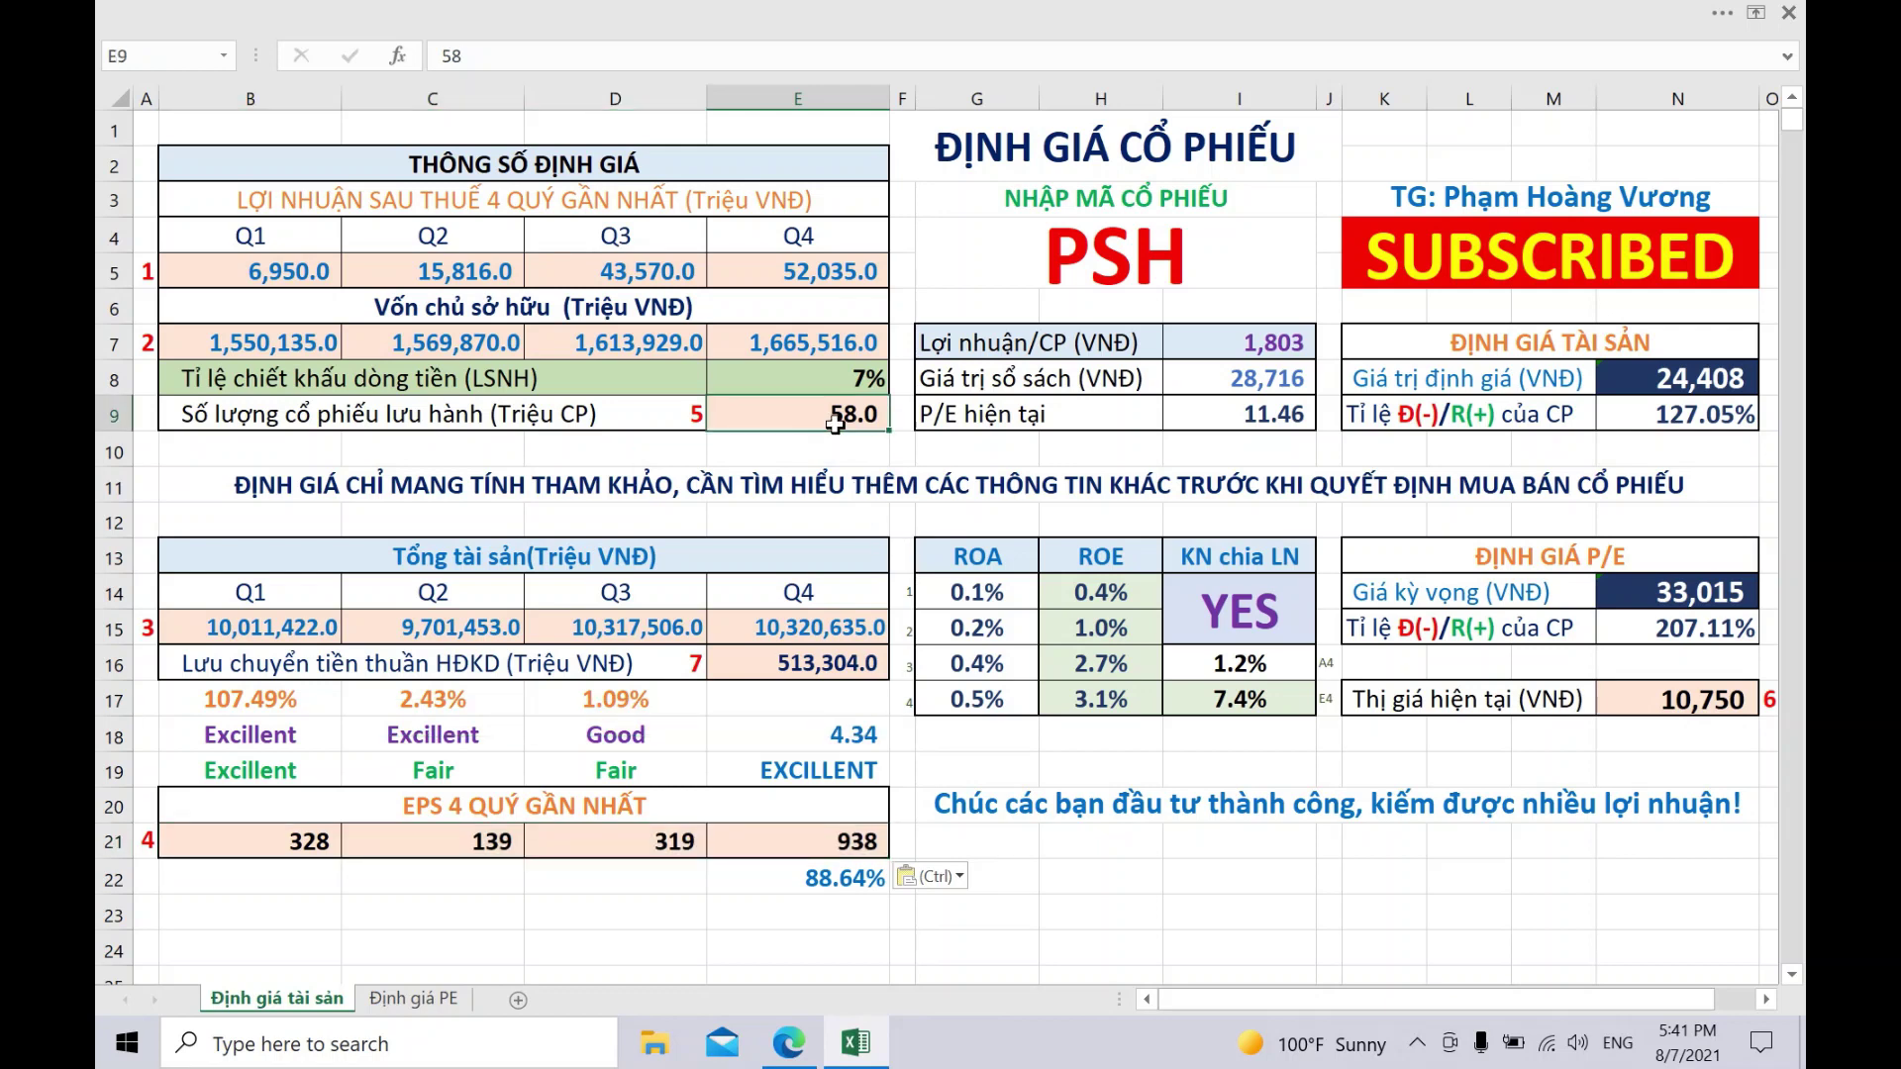
click(789, 1049)
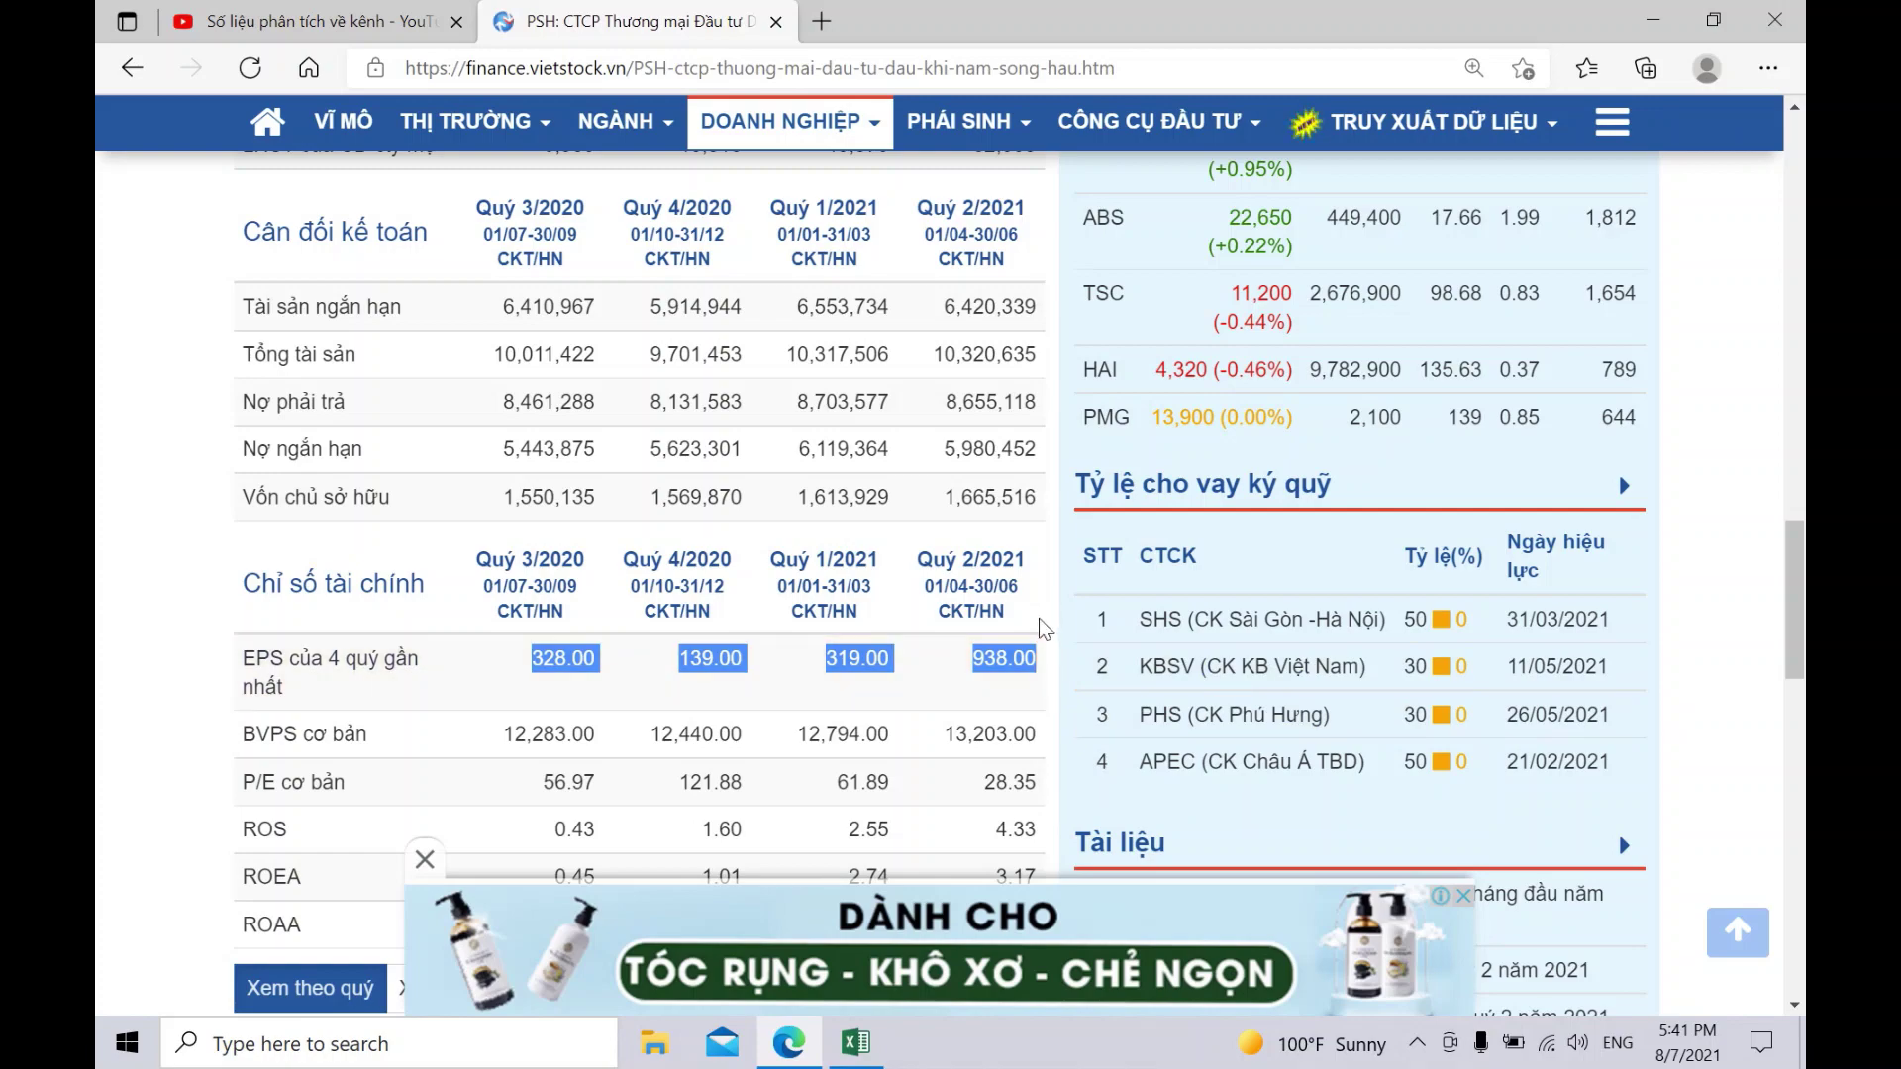
scroll(1039, 628, up, 15)
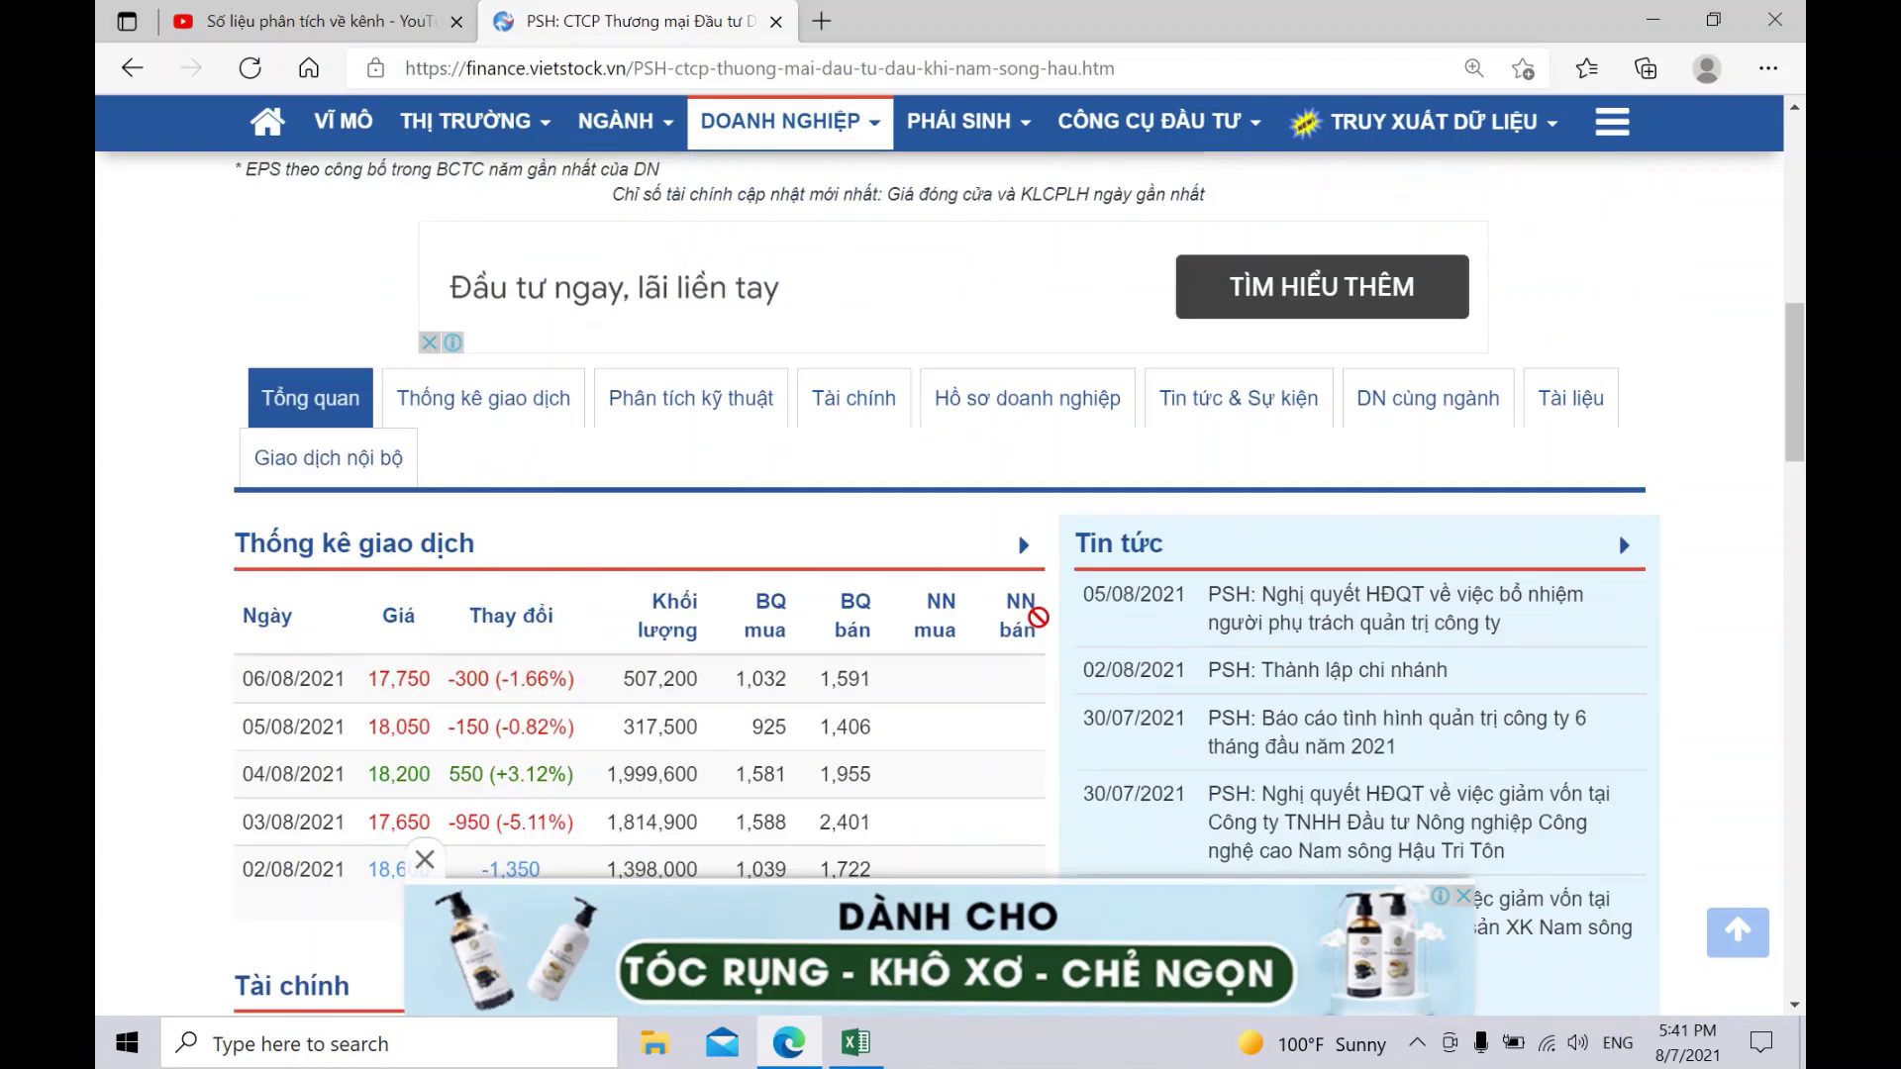
click(1039, 515)
scroll(1083, 565, down, 10)
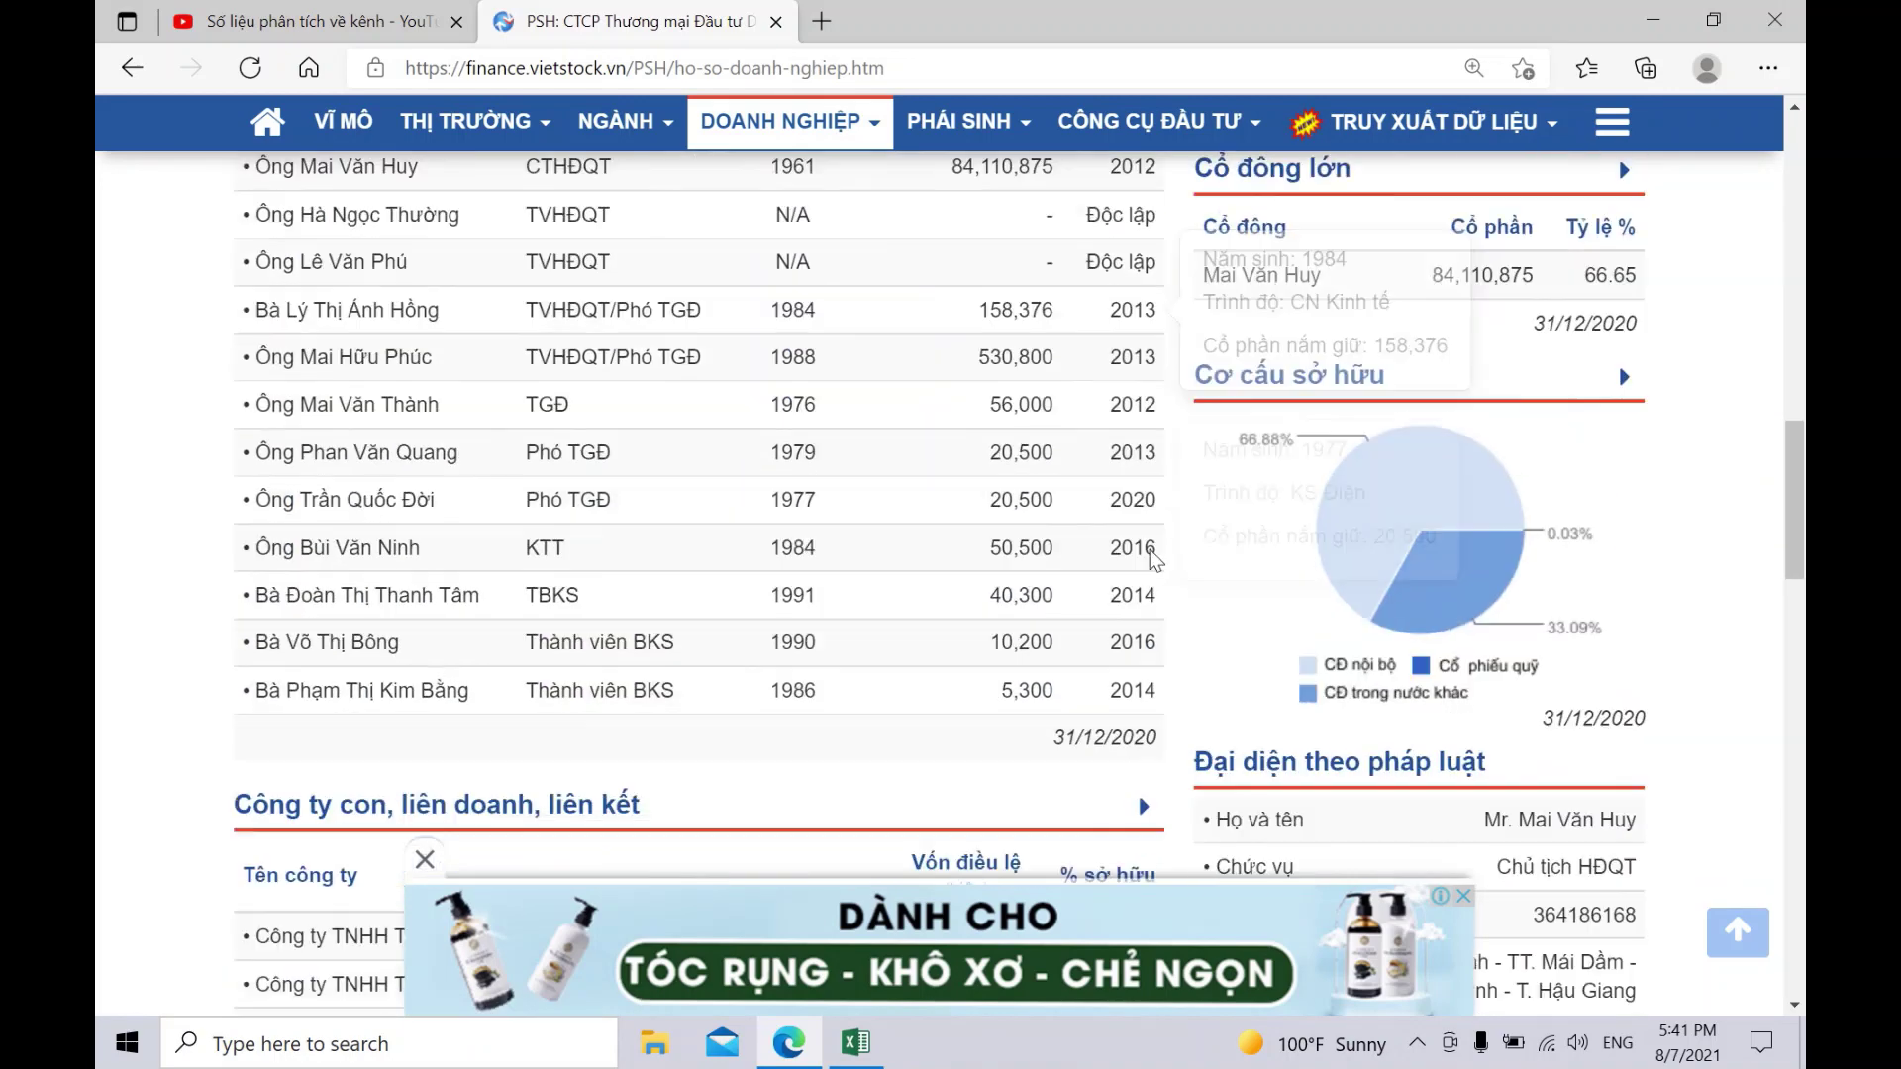
scroll(1083, 565, up, 5)
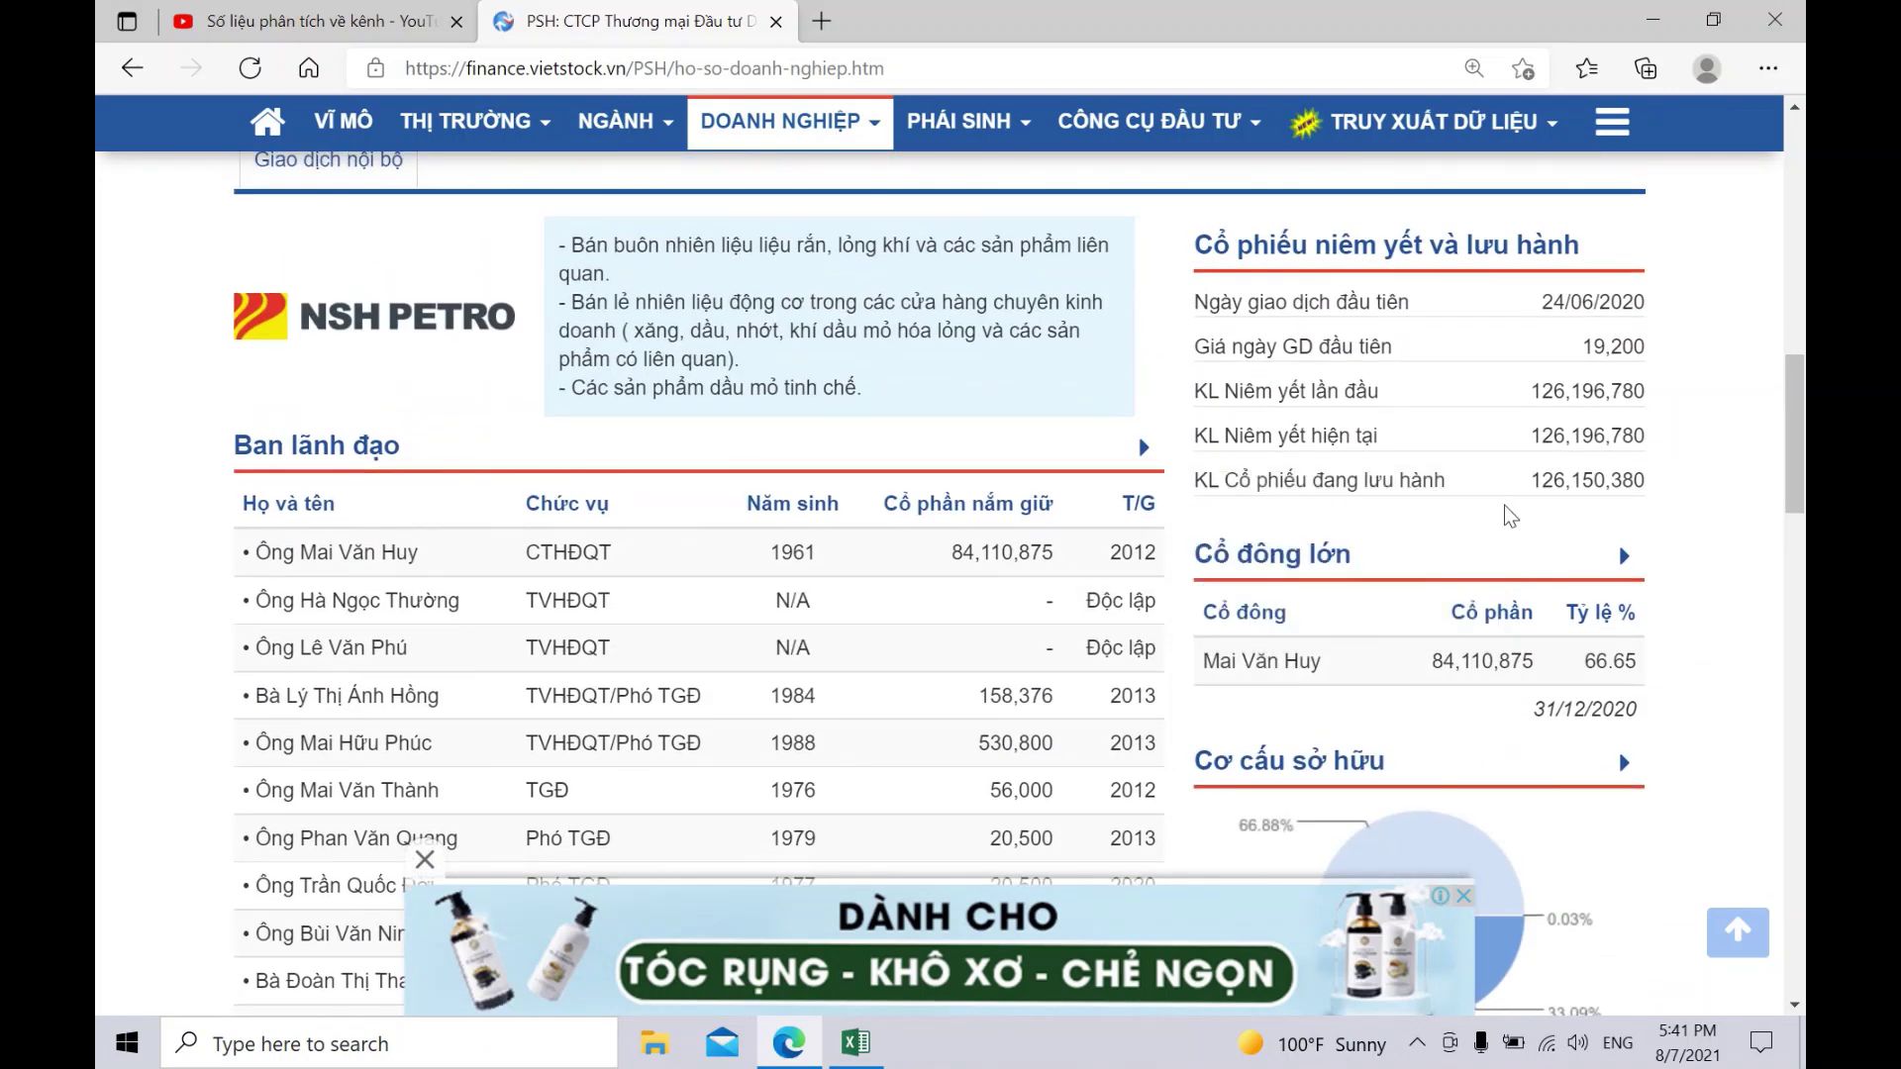
drag(1531, 480, 1564, 482)
key(ctrl+c)
- Paste the share count into E9 of the Excel sheet and set it to 126.1 million shares
click(855, 1042)
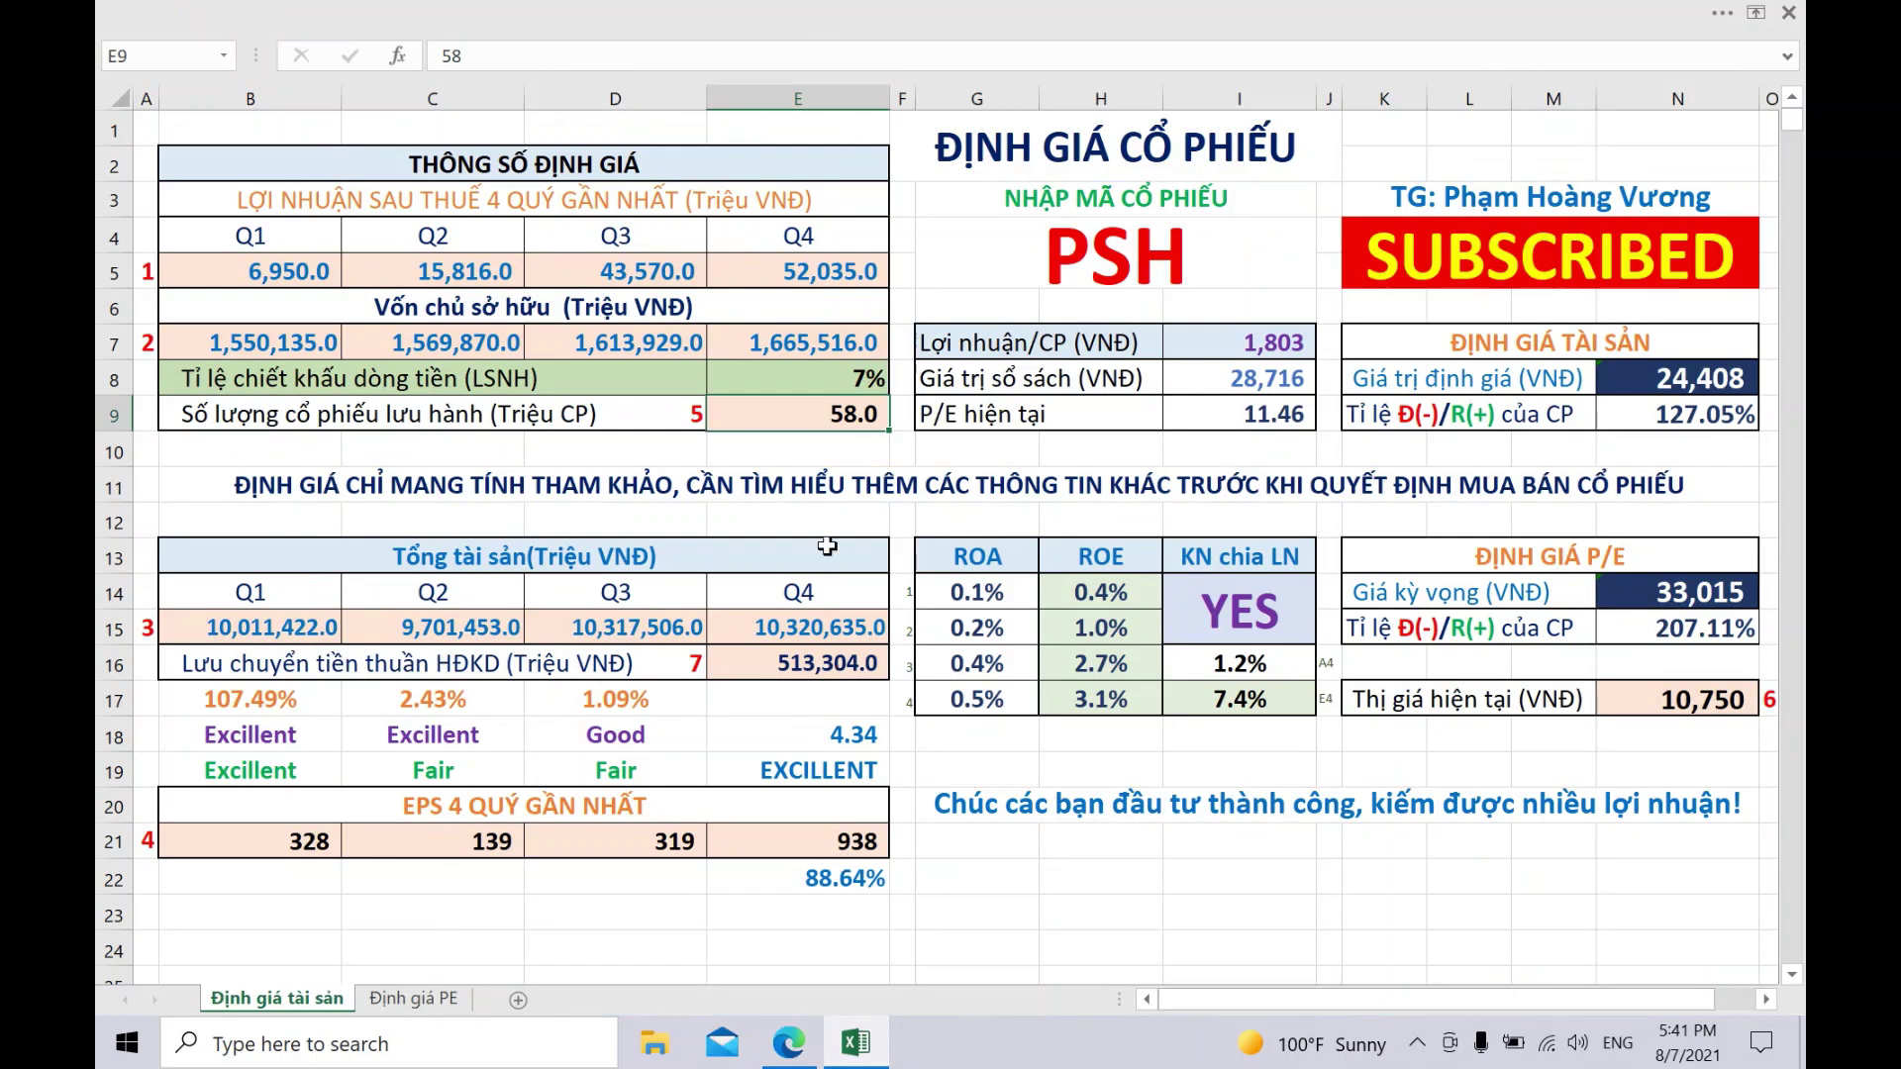
right_click(814, 424)
click(904, 525)
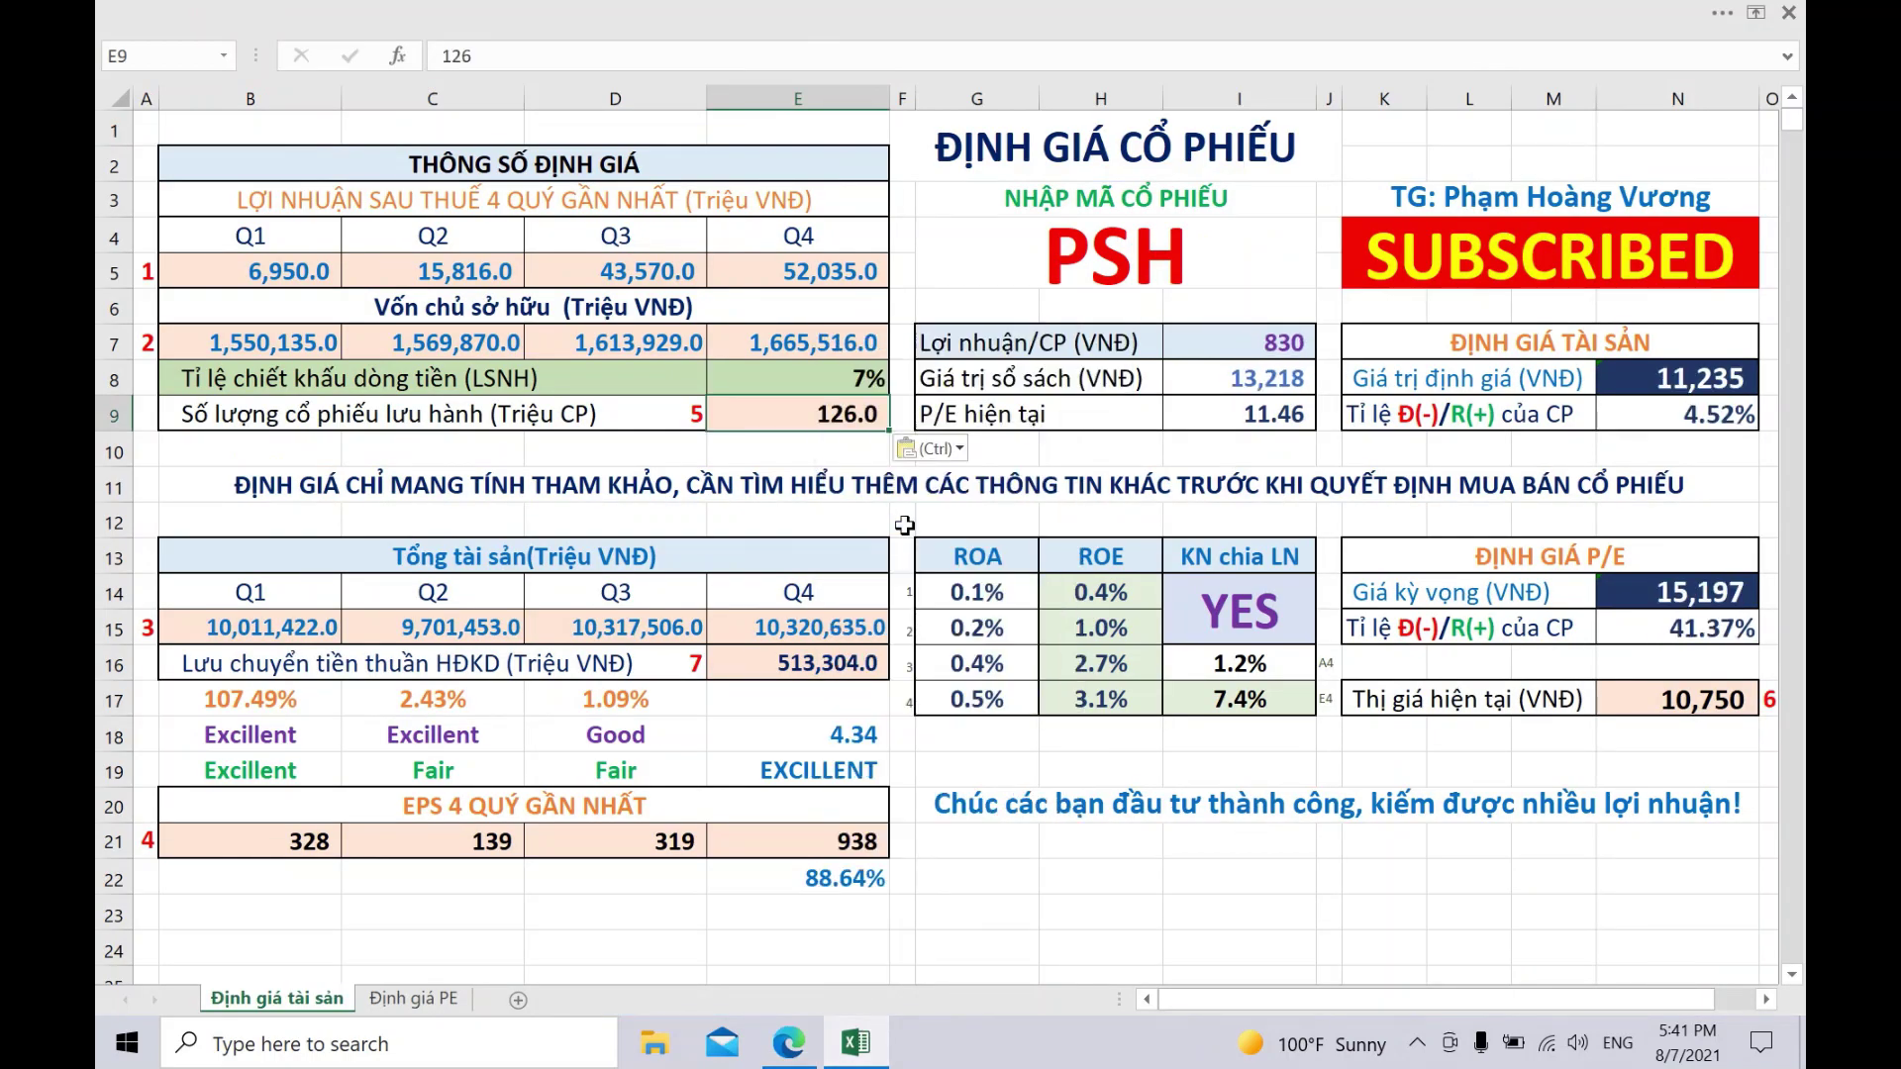
text(.)
text(6.1)
key(Return)
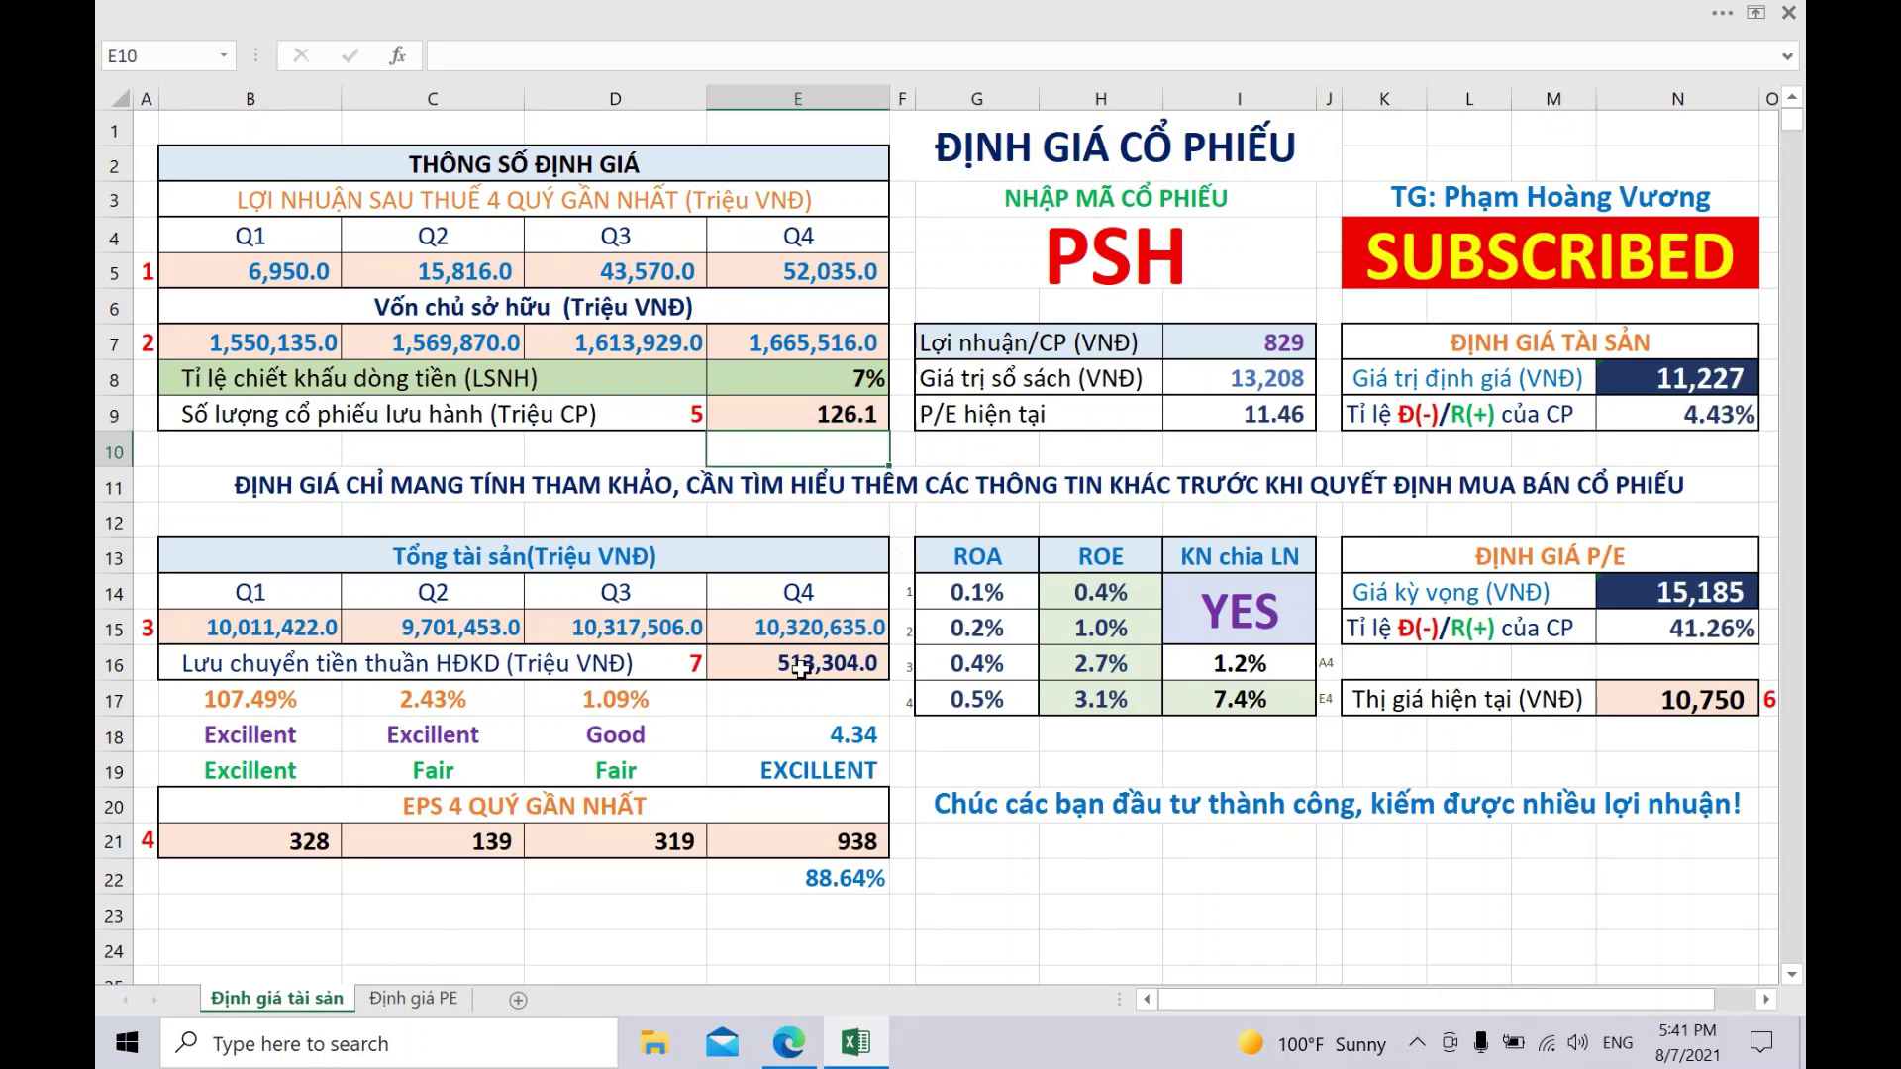
- Select E16 for the net operating cash flow, then switch to Edge and open PSH's Lưu chuyển tiền tệ statement under Tài chính on Vietstock
click(800, 669)
click(788, 1041)
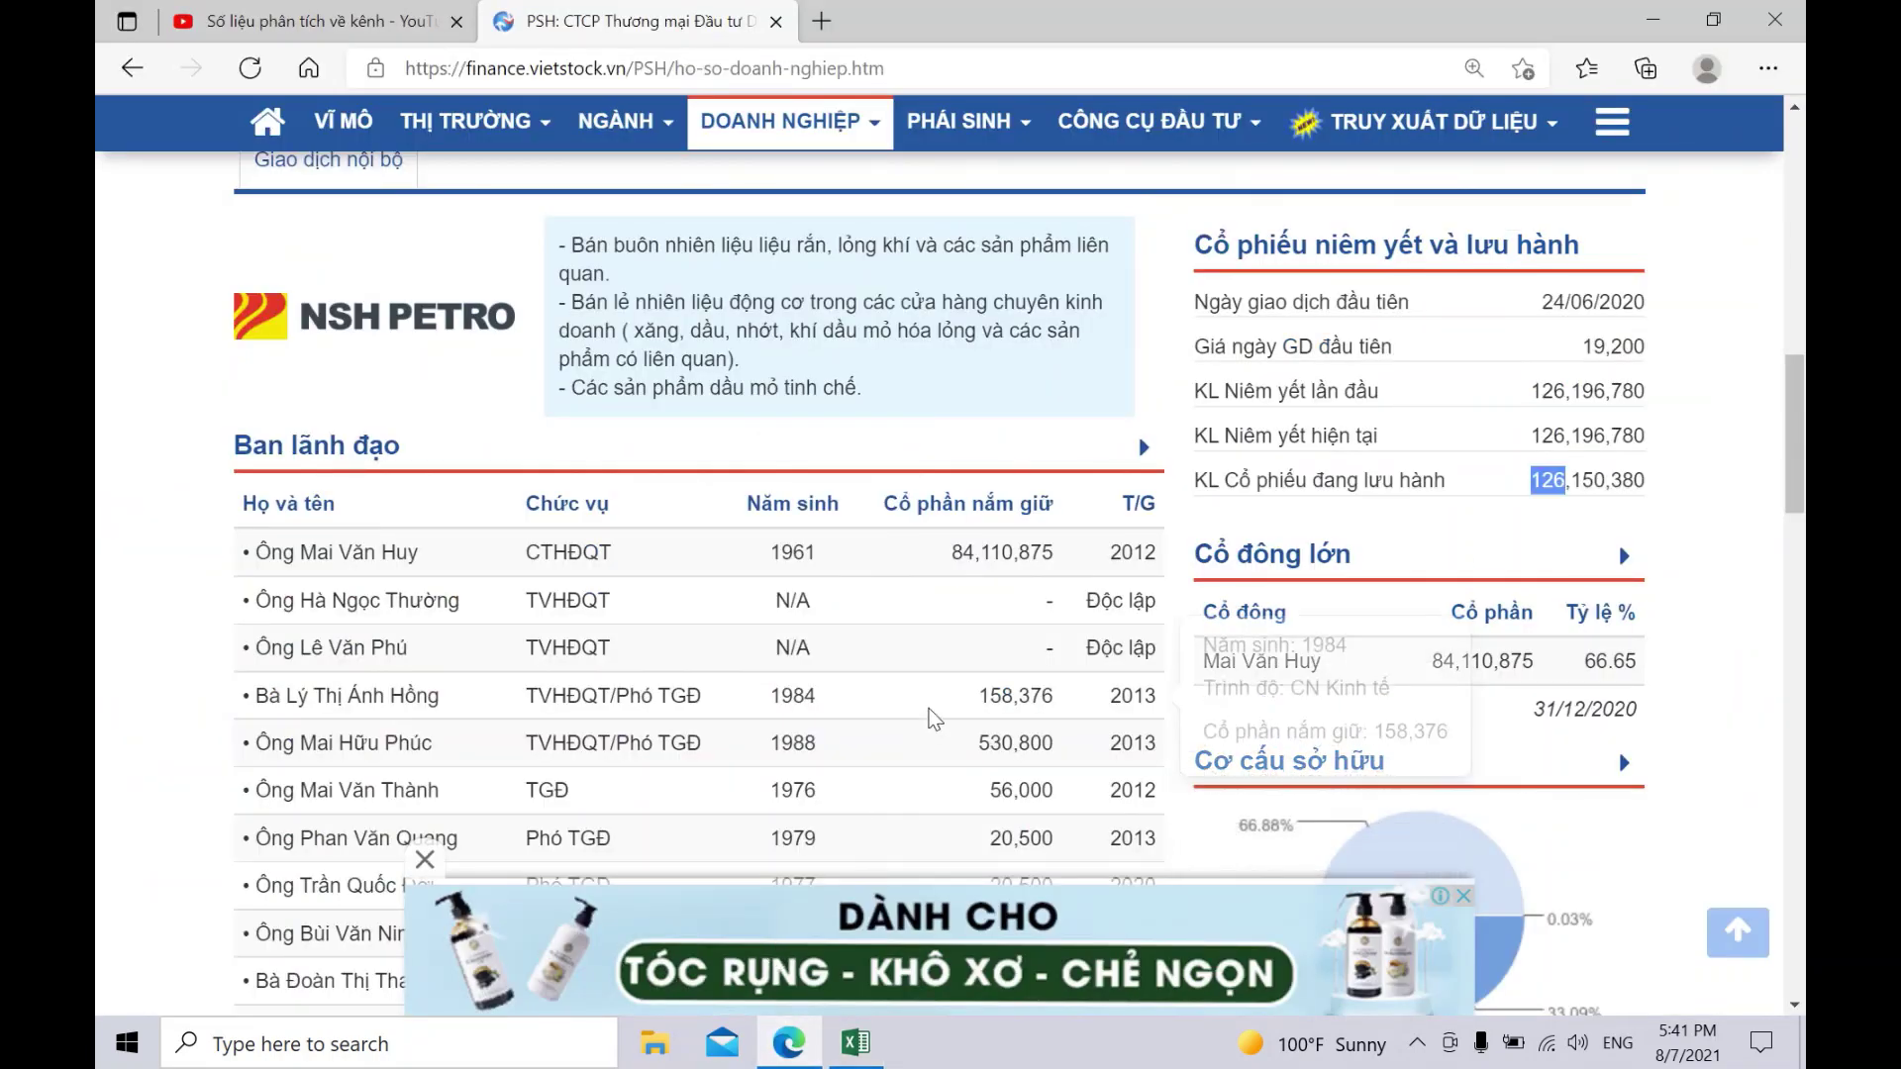
scroll(931, 718, up, 10)
scroll(931, 718, down, 3)
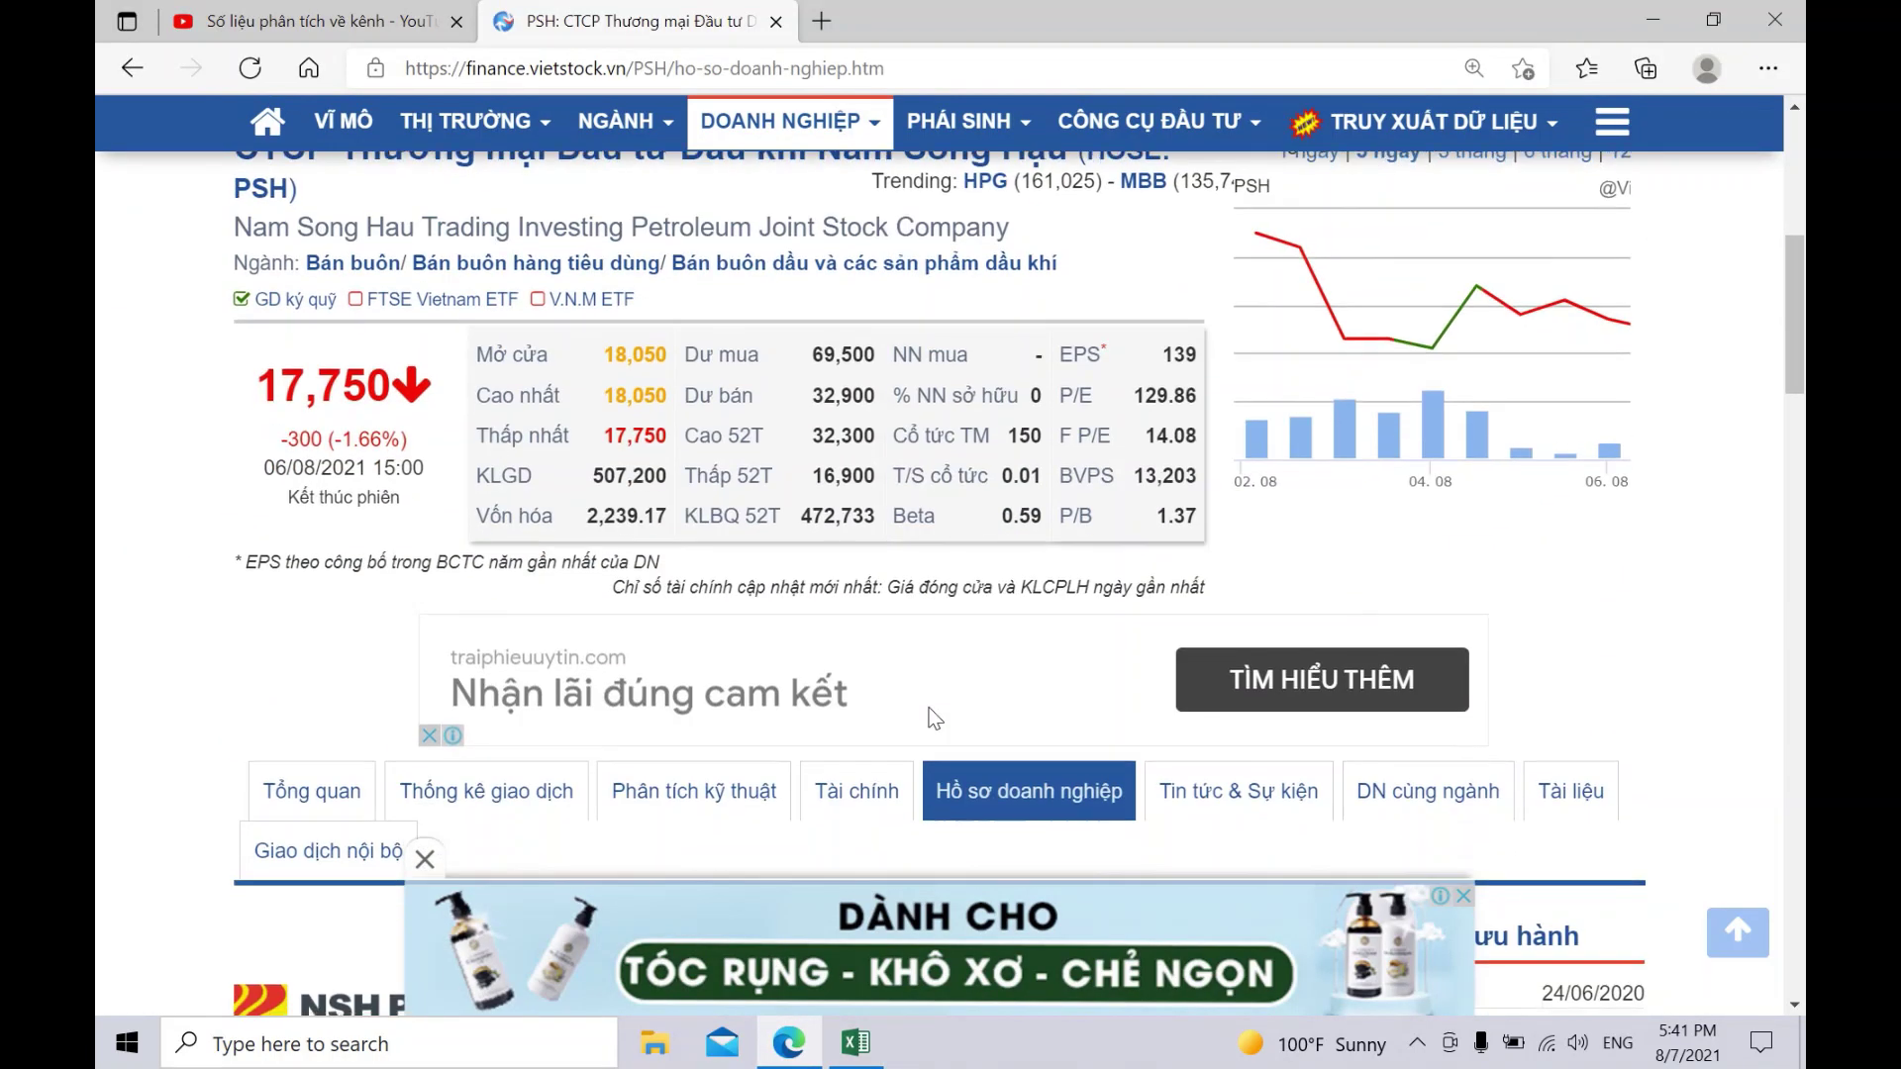
scroll(931, 717, down, 1)
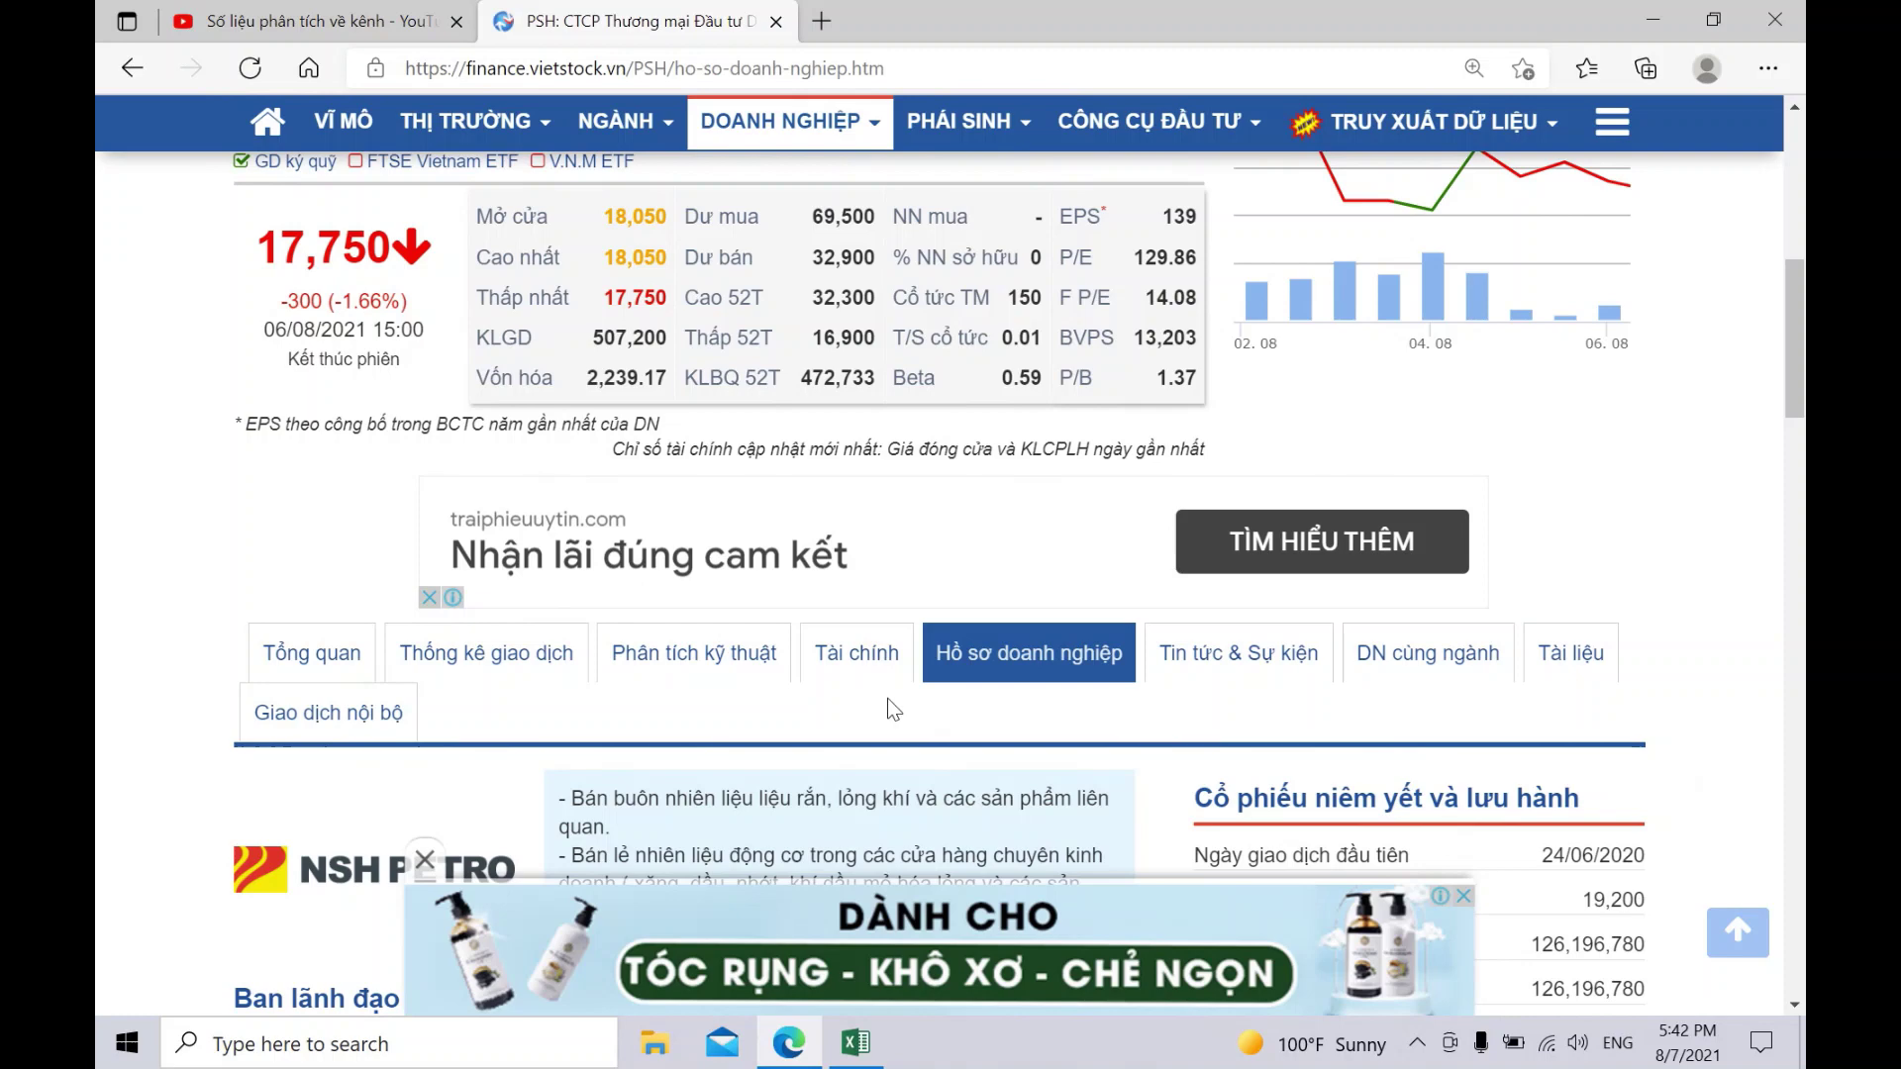
click(858, 657)
scroll(891, 644, down, 4)
click(891, 633)
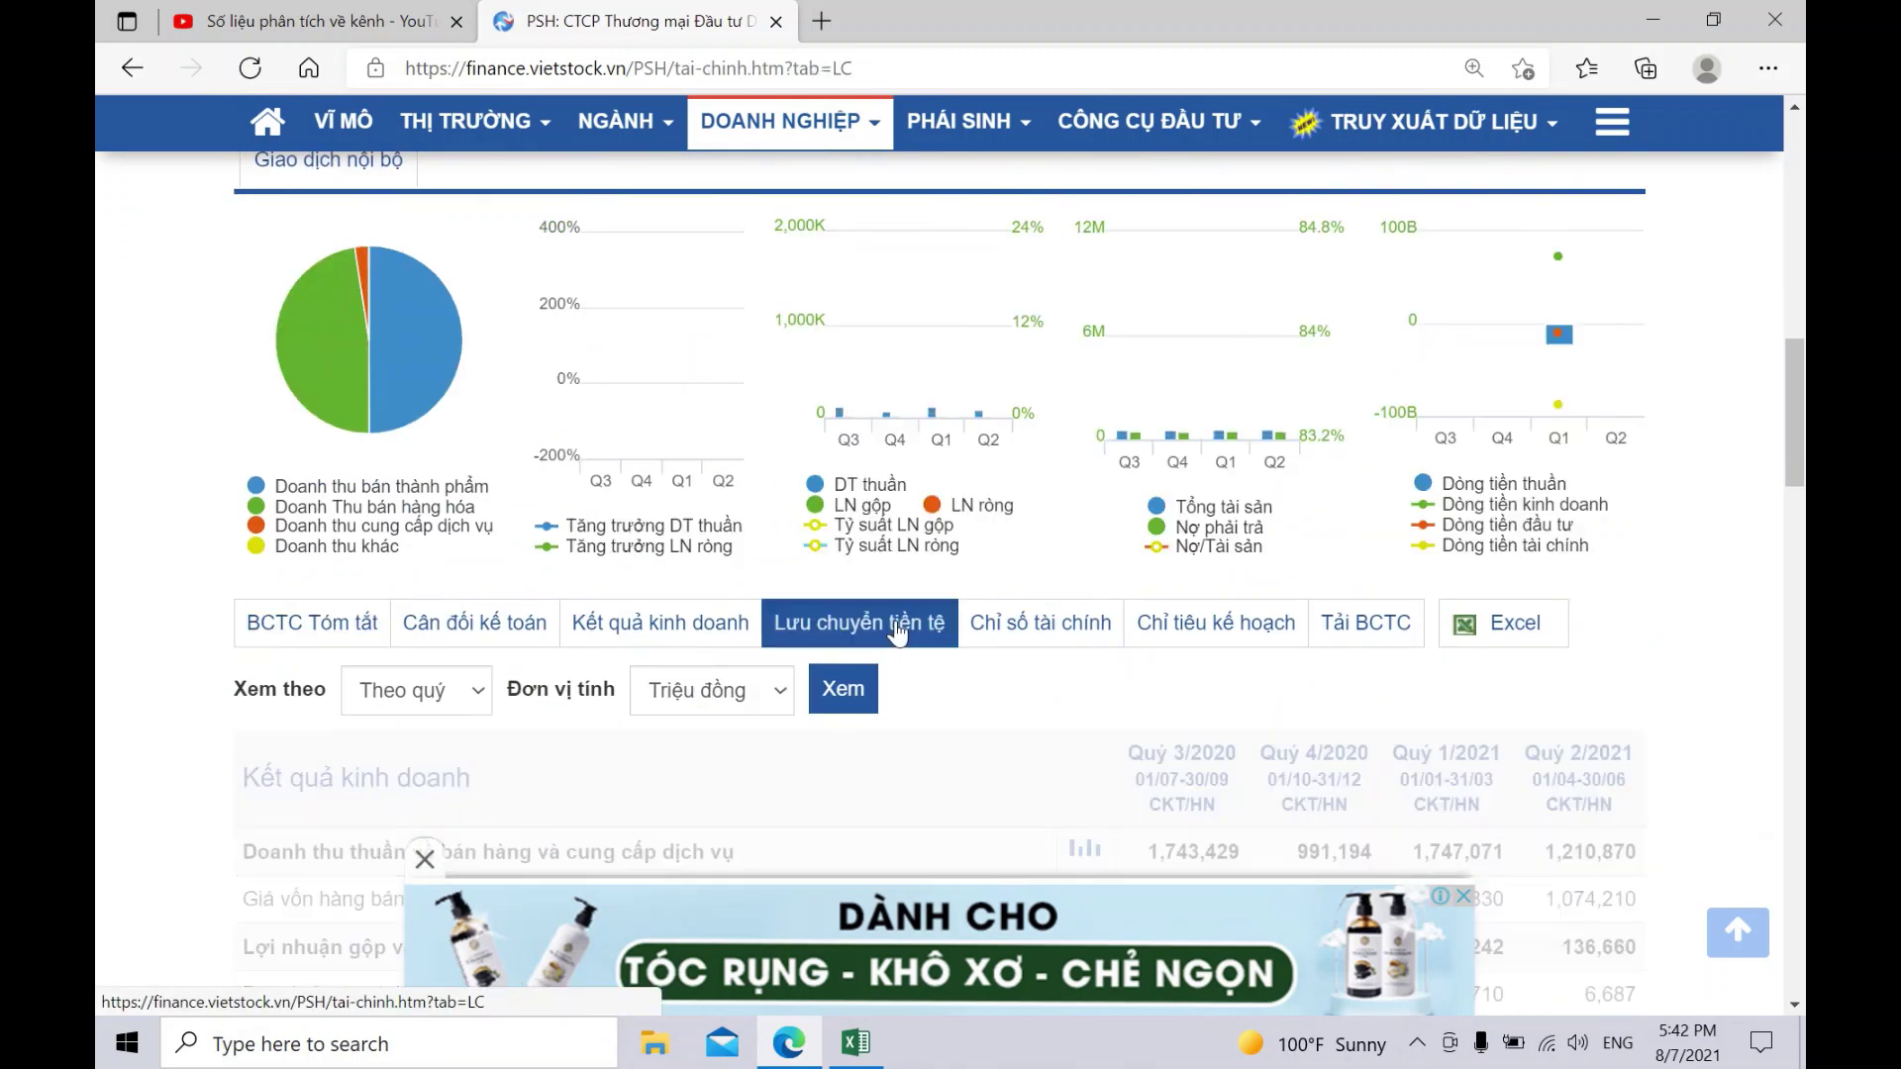
- Copy the Quý 1/2021 net operating cash flow, 72,623, from Vietstock into E16 of the Excel sheet, keeping the cell formatting
scroll(905, 658, down, 6)
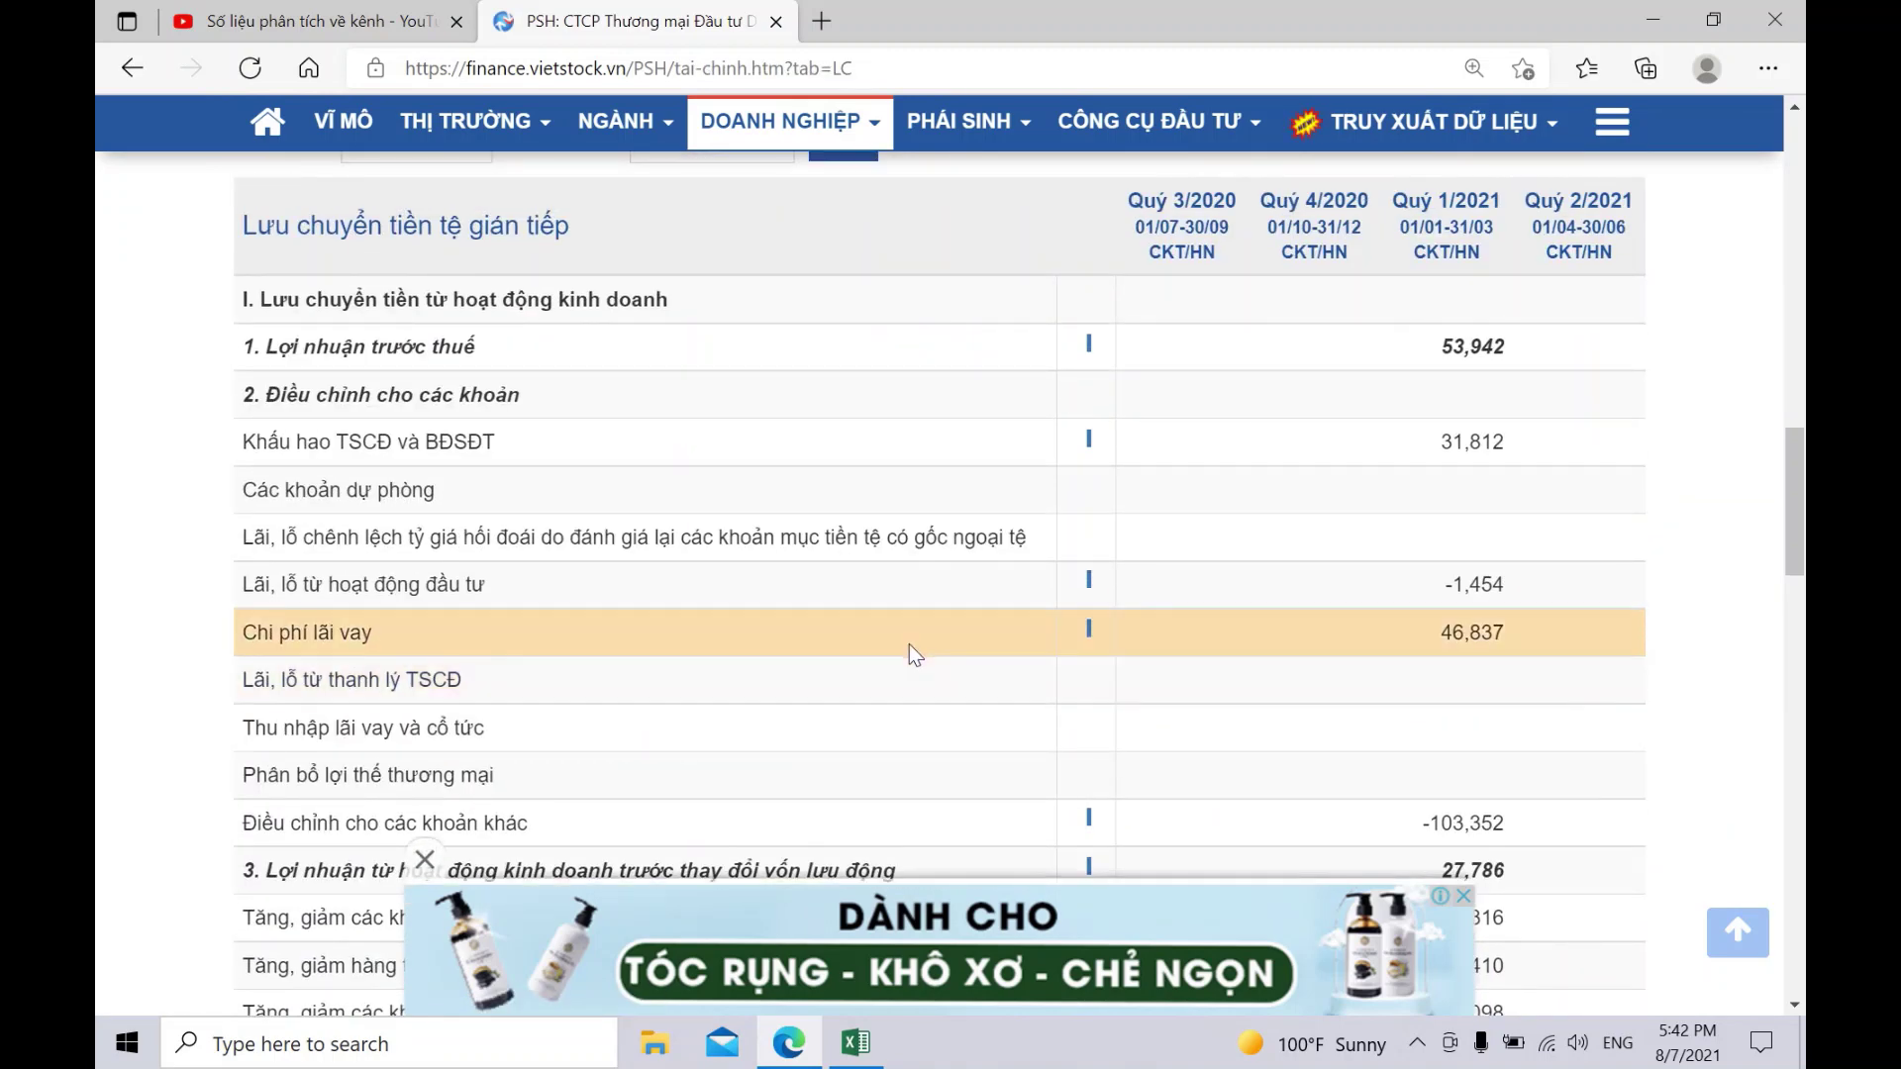
scroll(908, 650, down, 5)
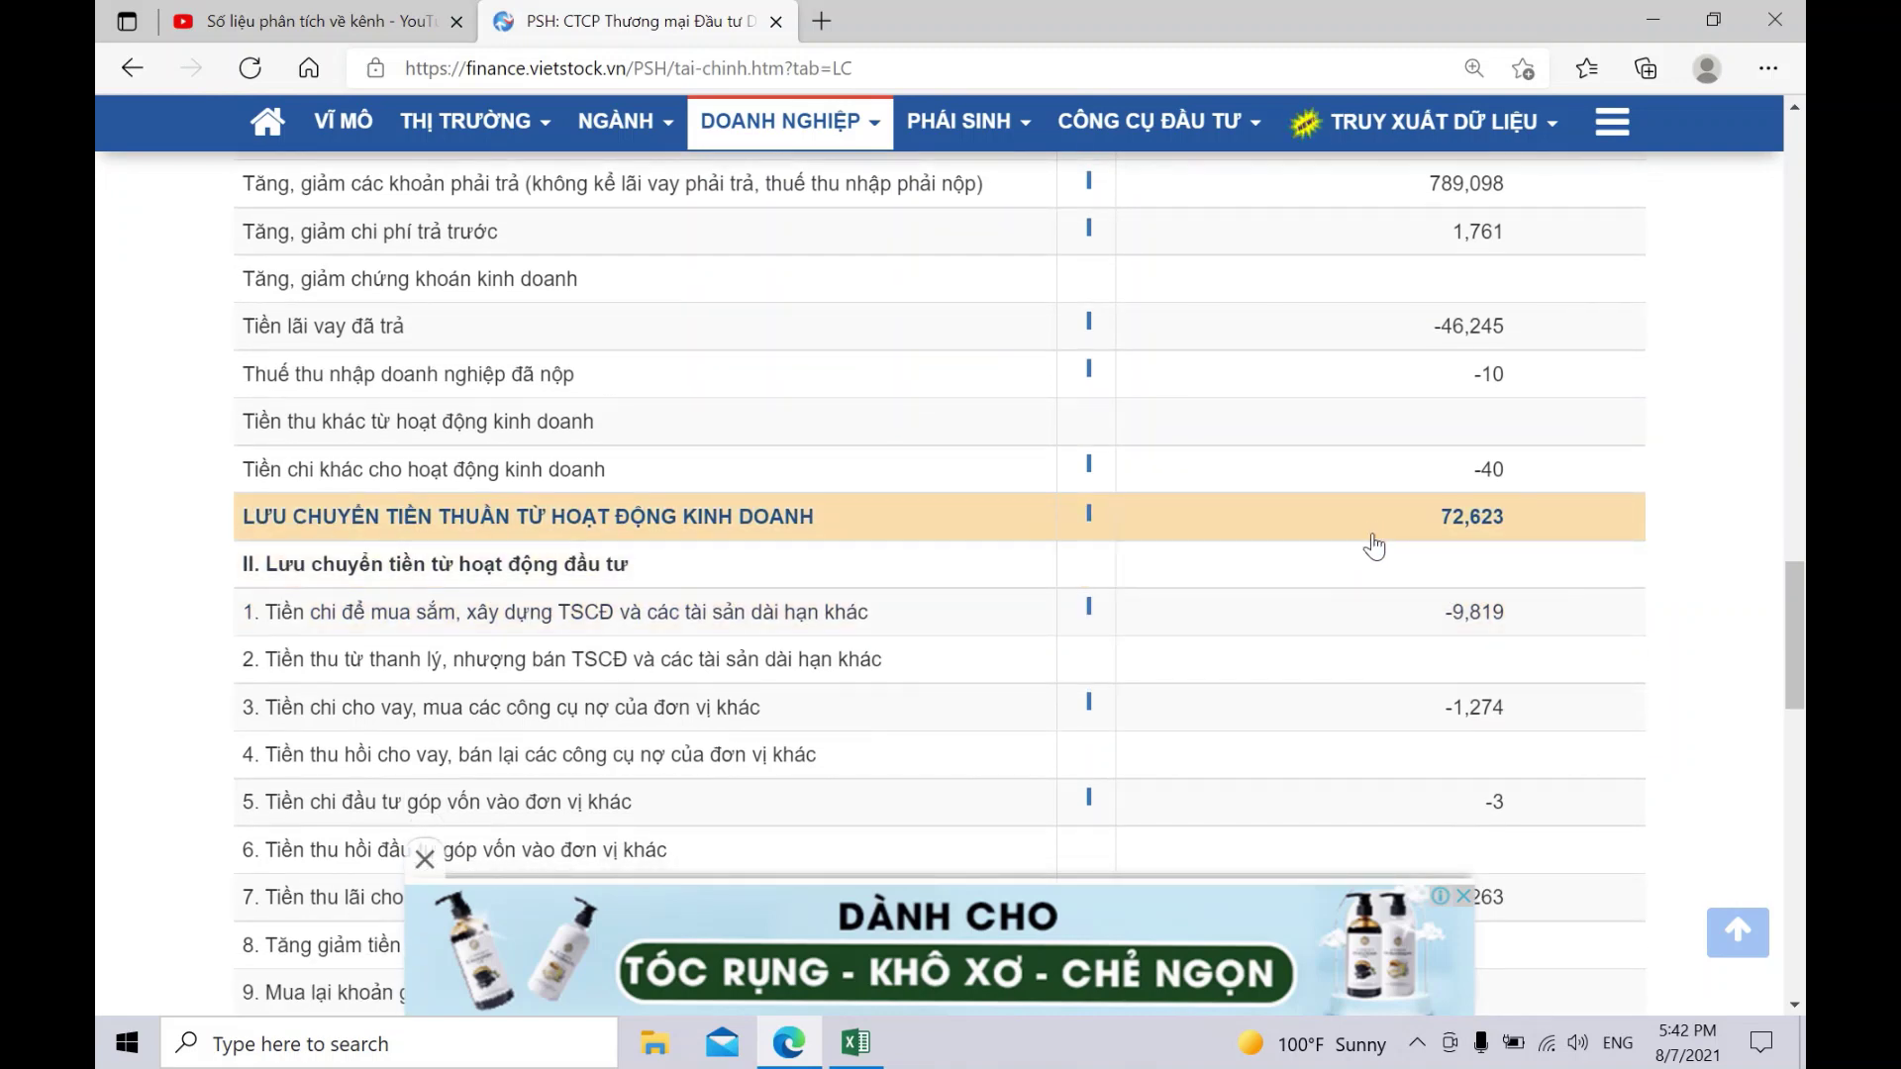
double_click(1485, 518)
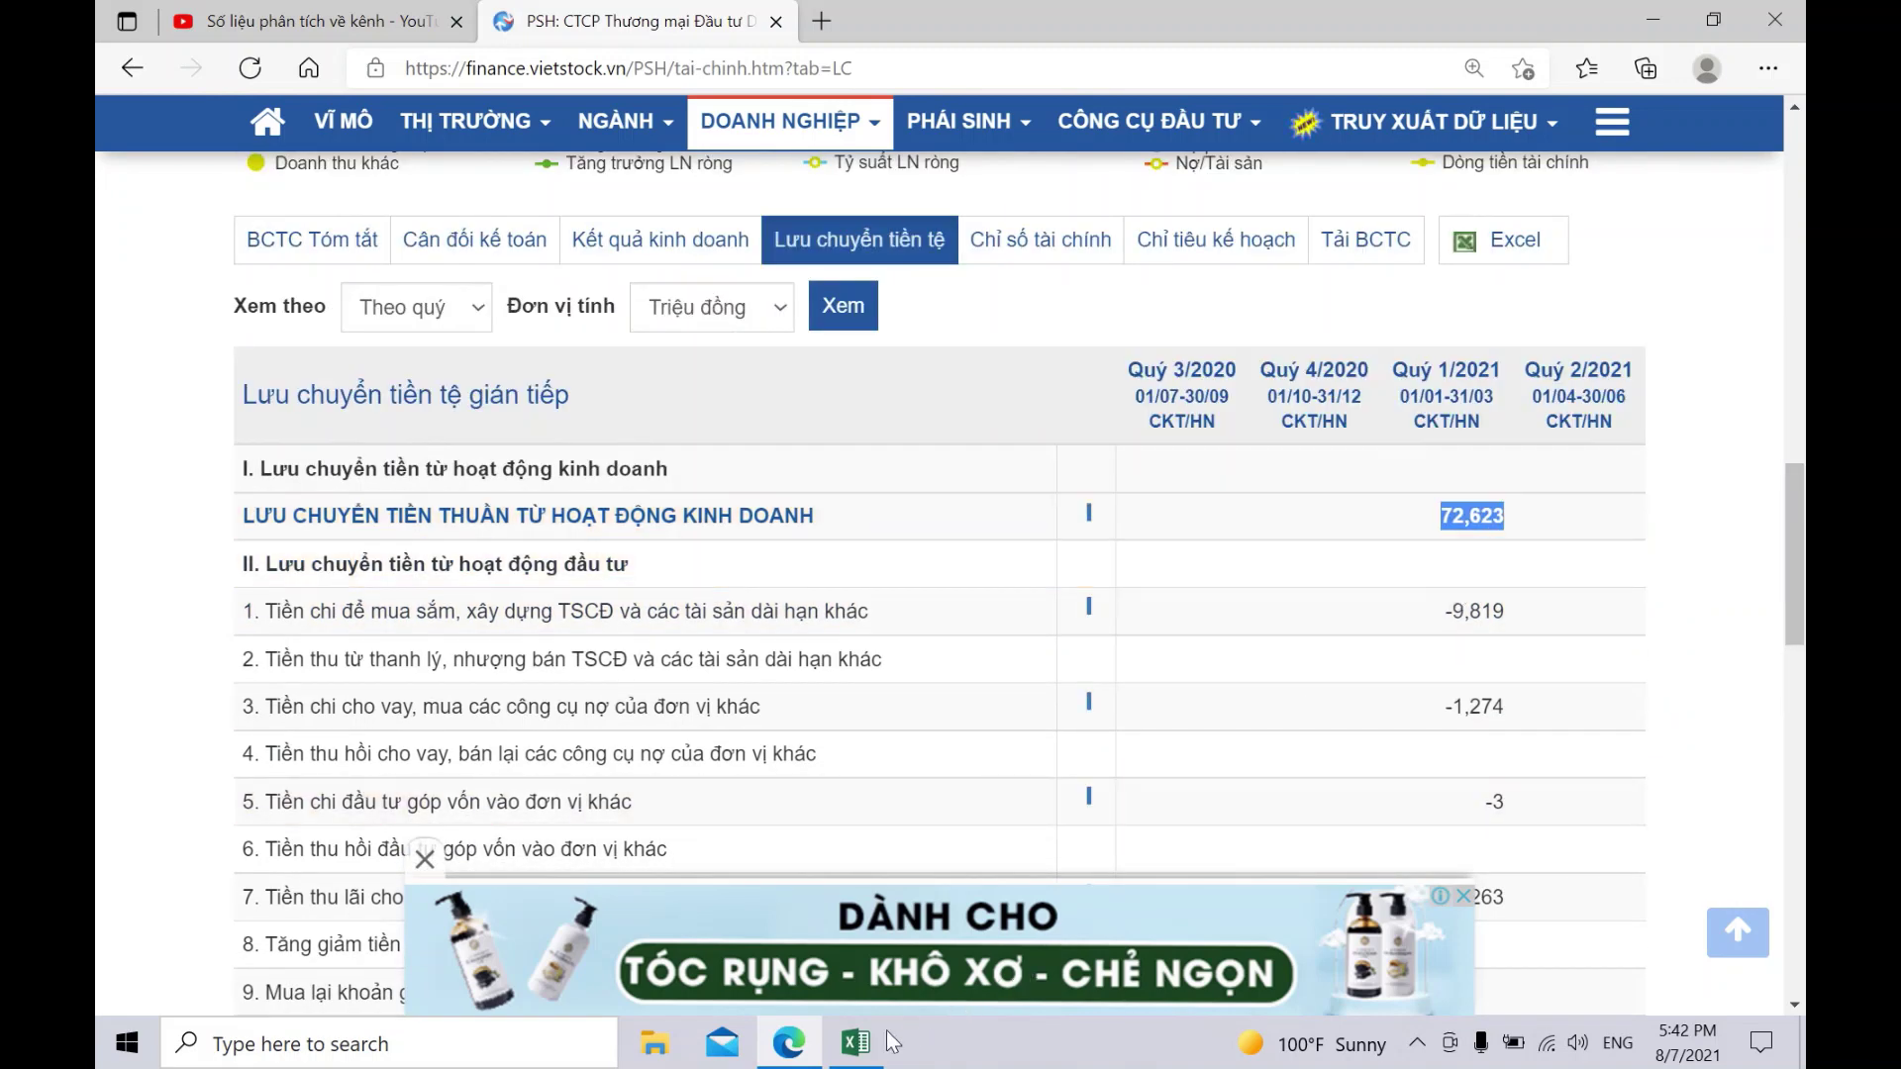
click(857, 1040)
right_click(824, 668)
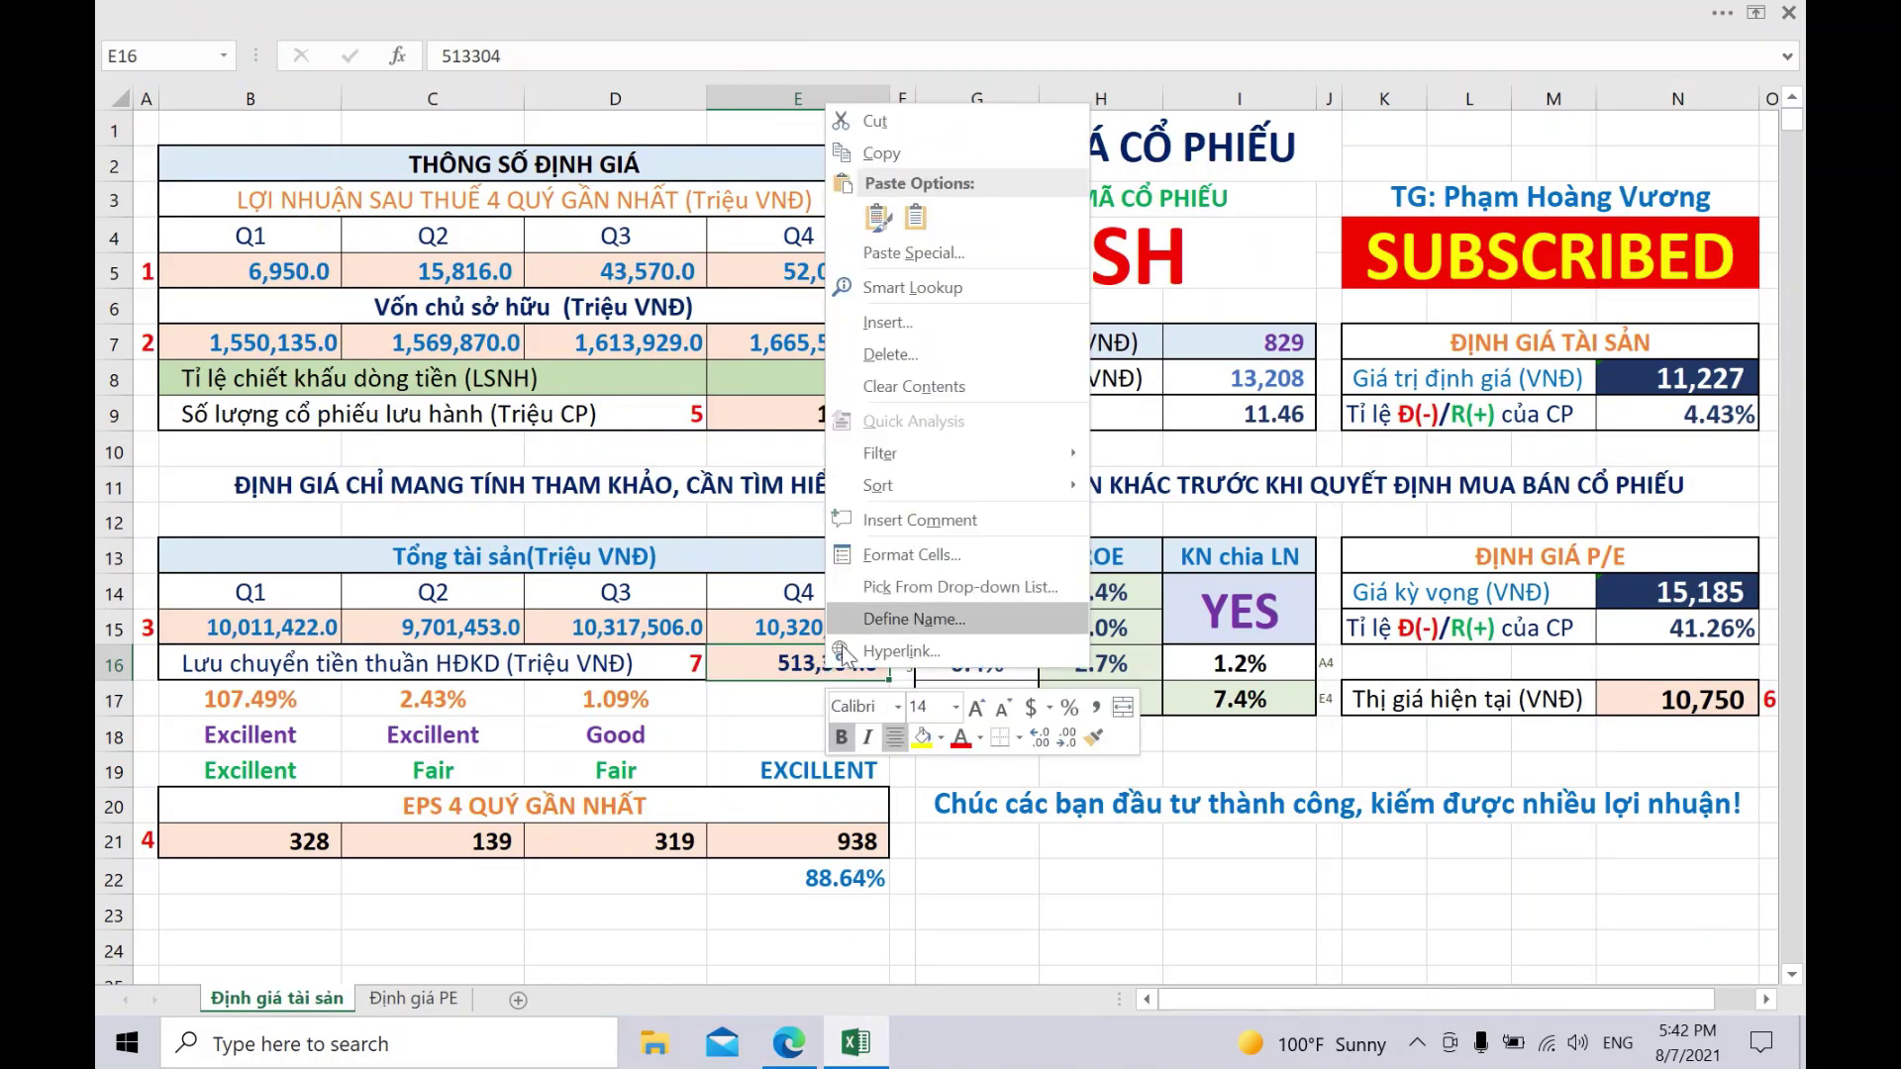
click(915, 217)
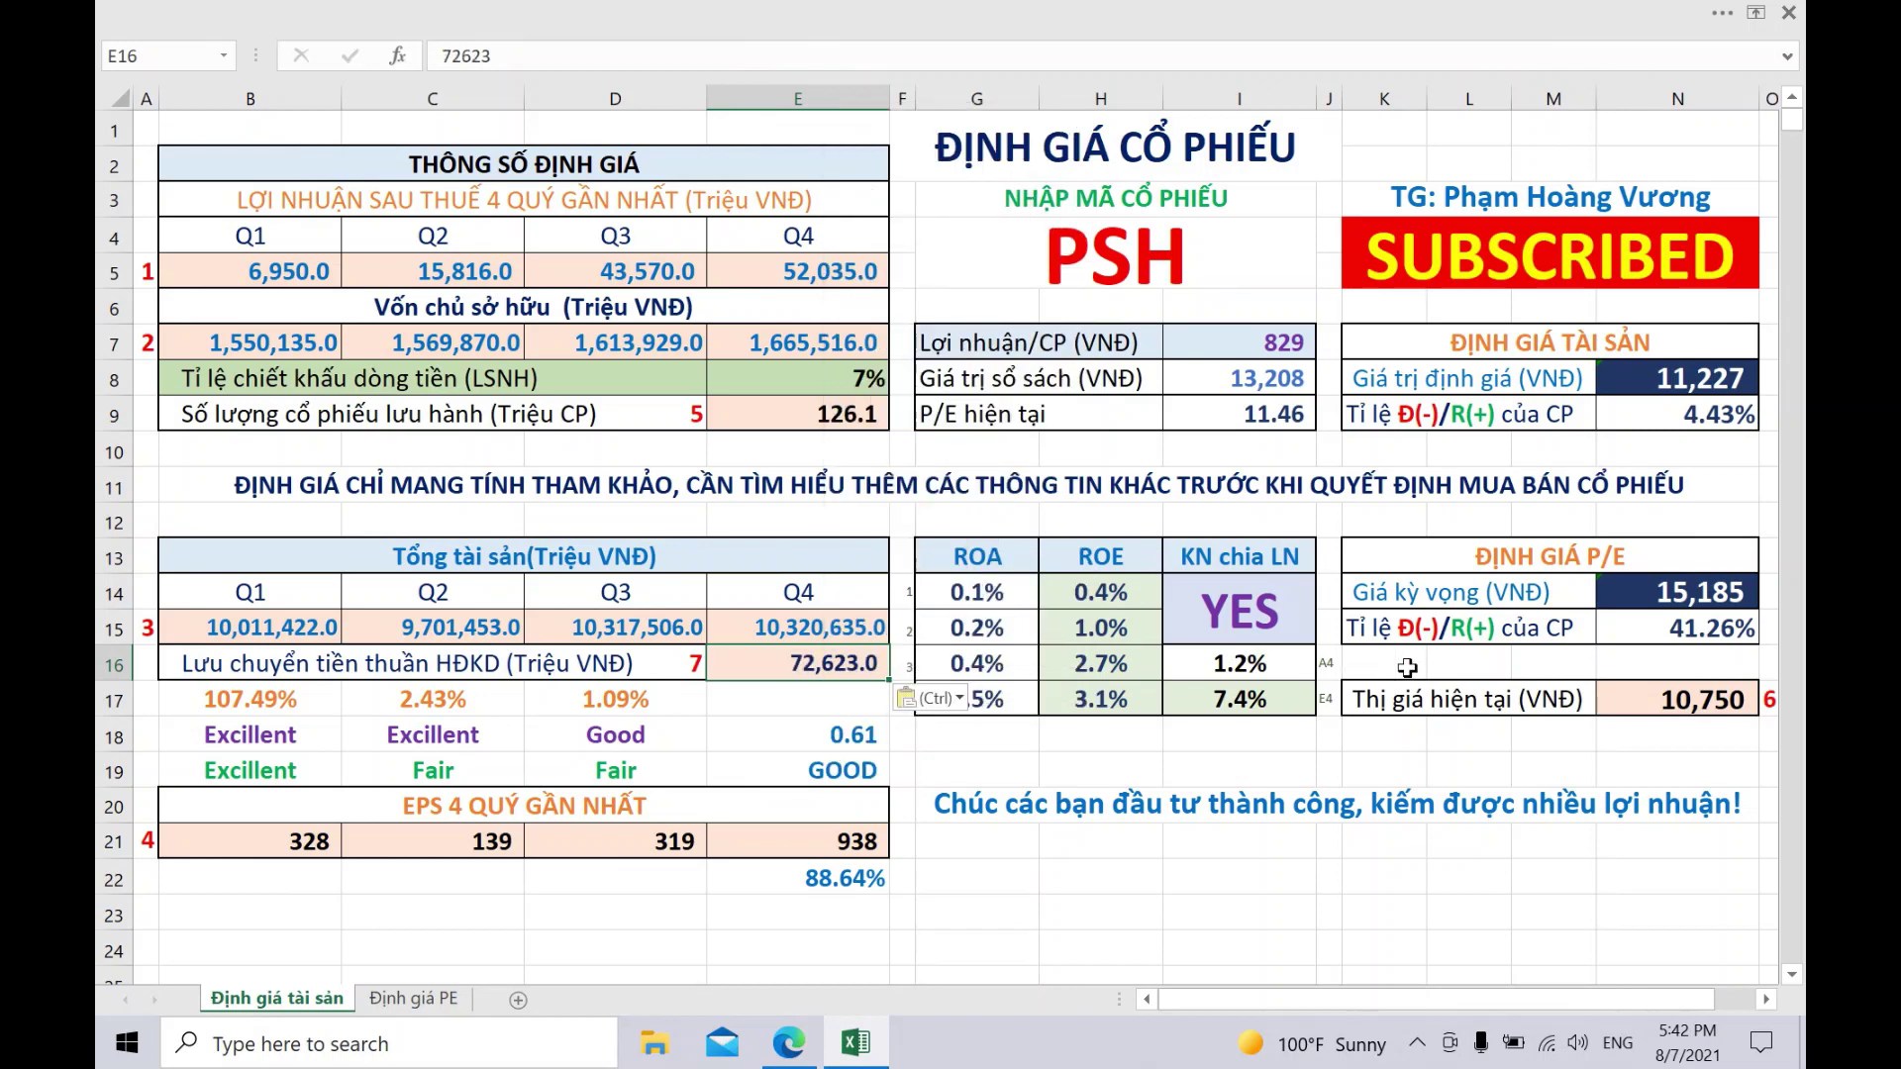
- Set the current market price, Thị giá hiện tại, in N17 to 17,750
click(1663, 704)
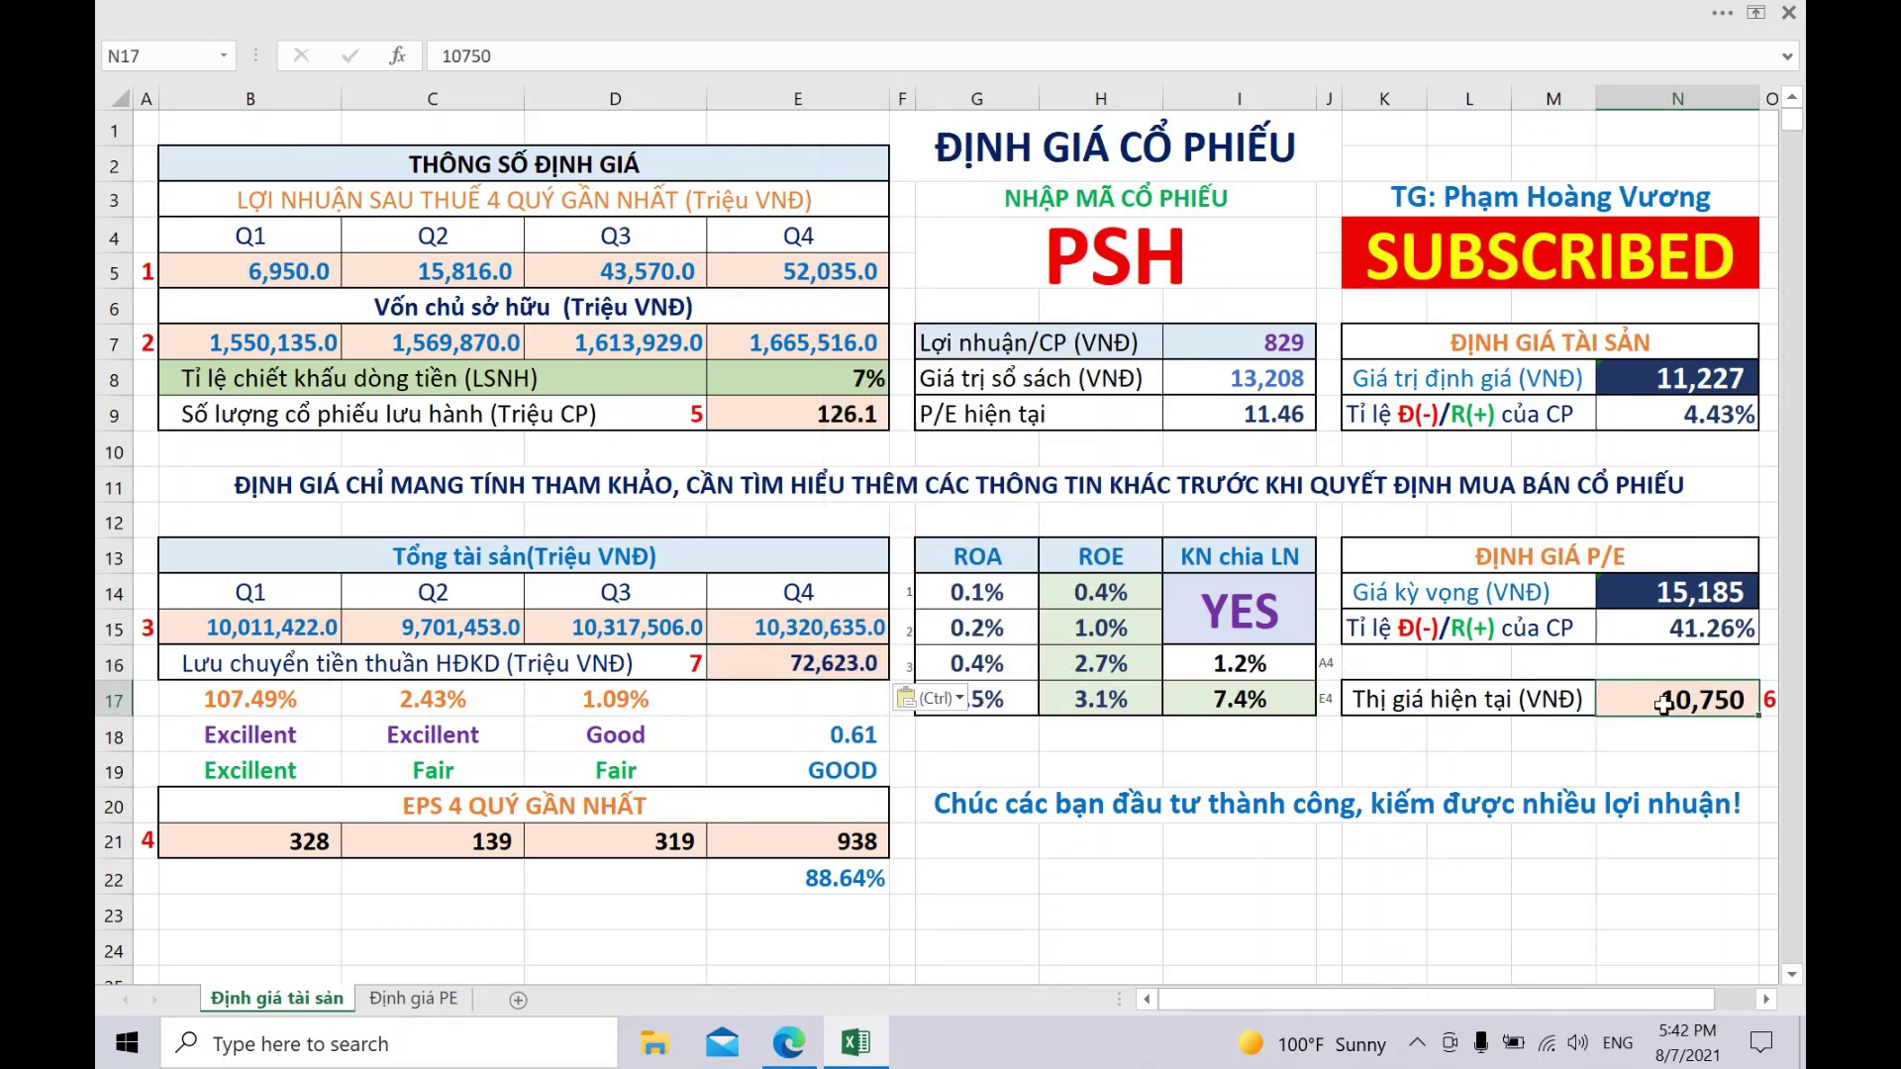
text(17)
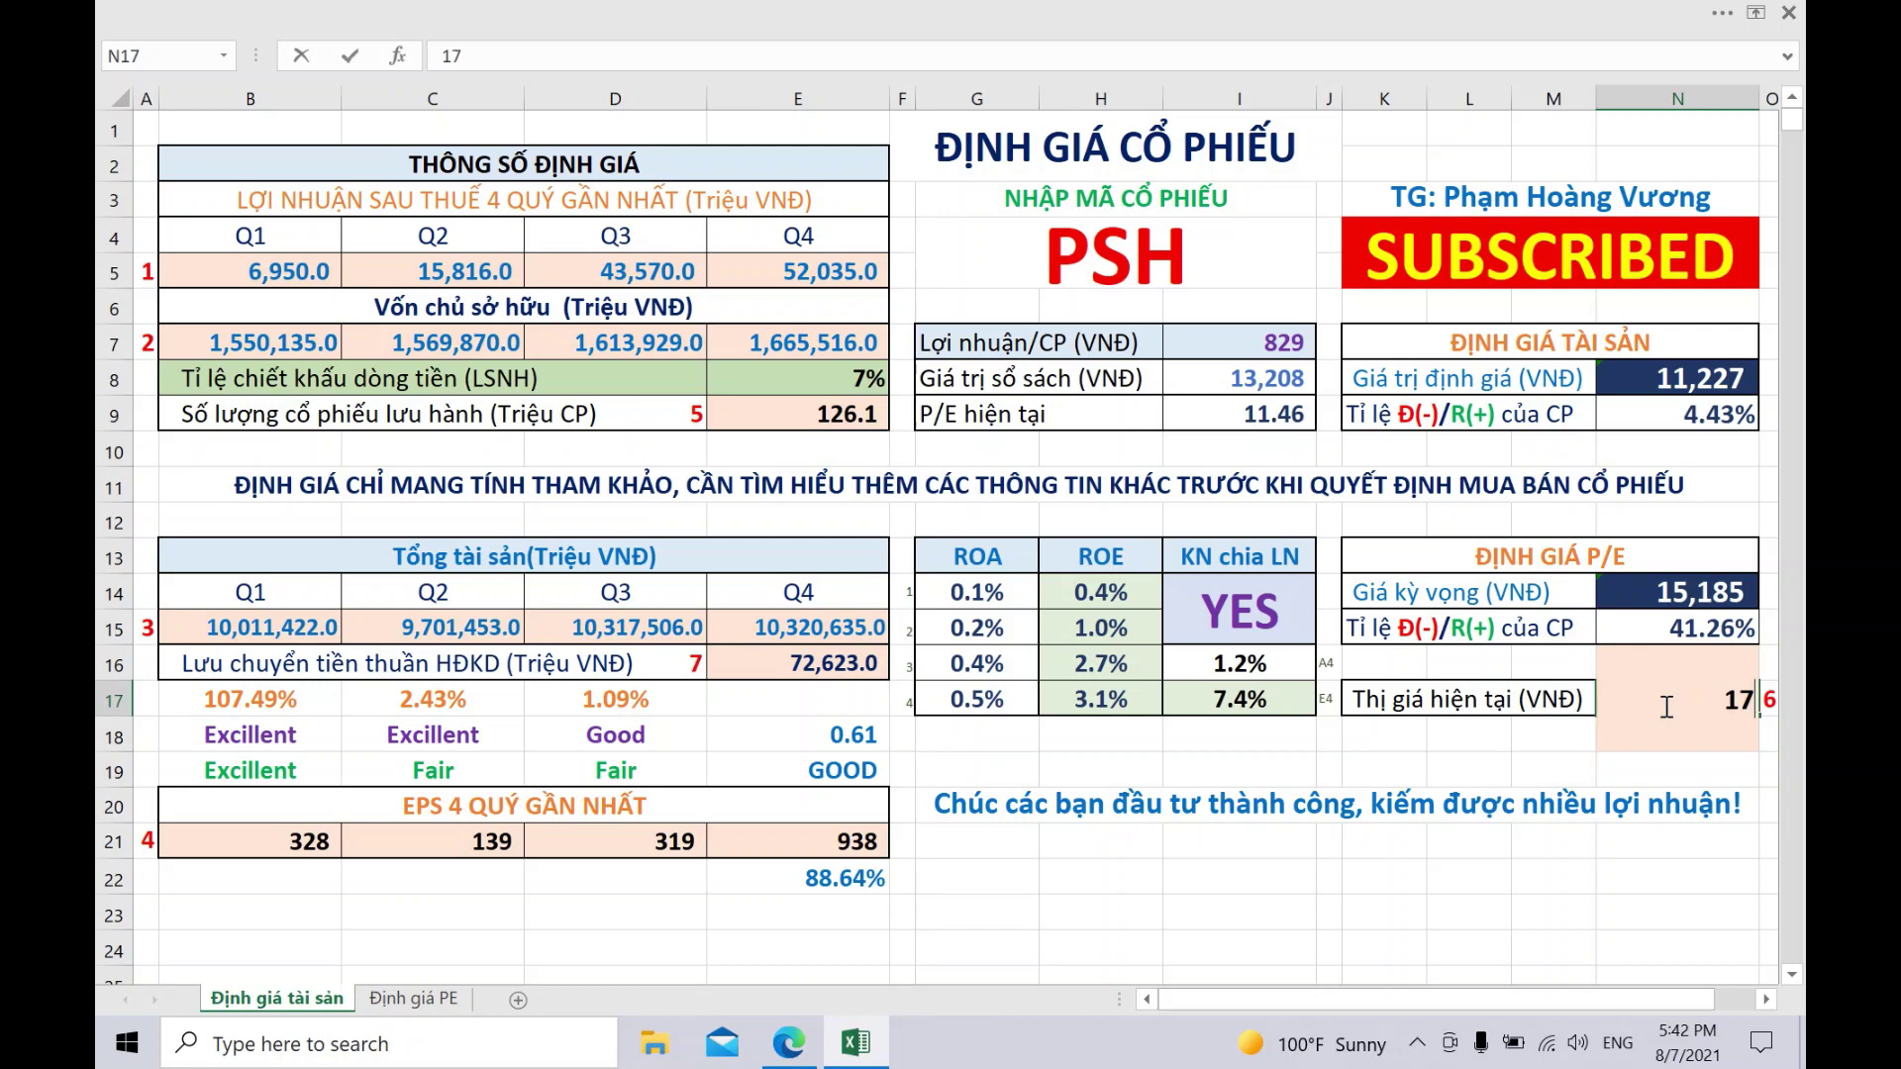
text(,750)
key(Return)
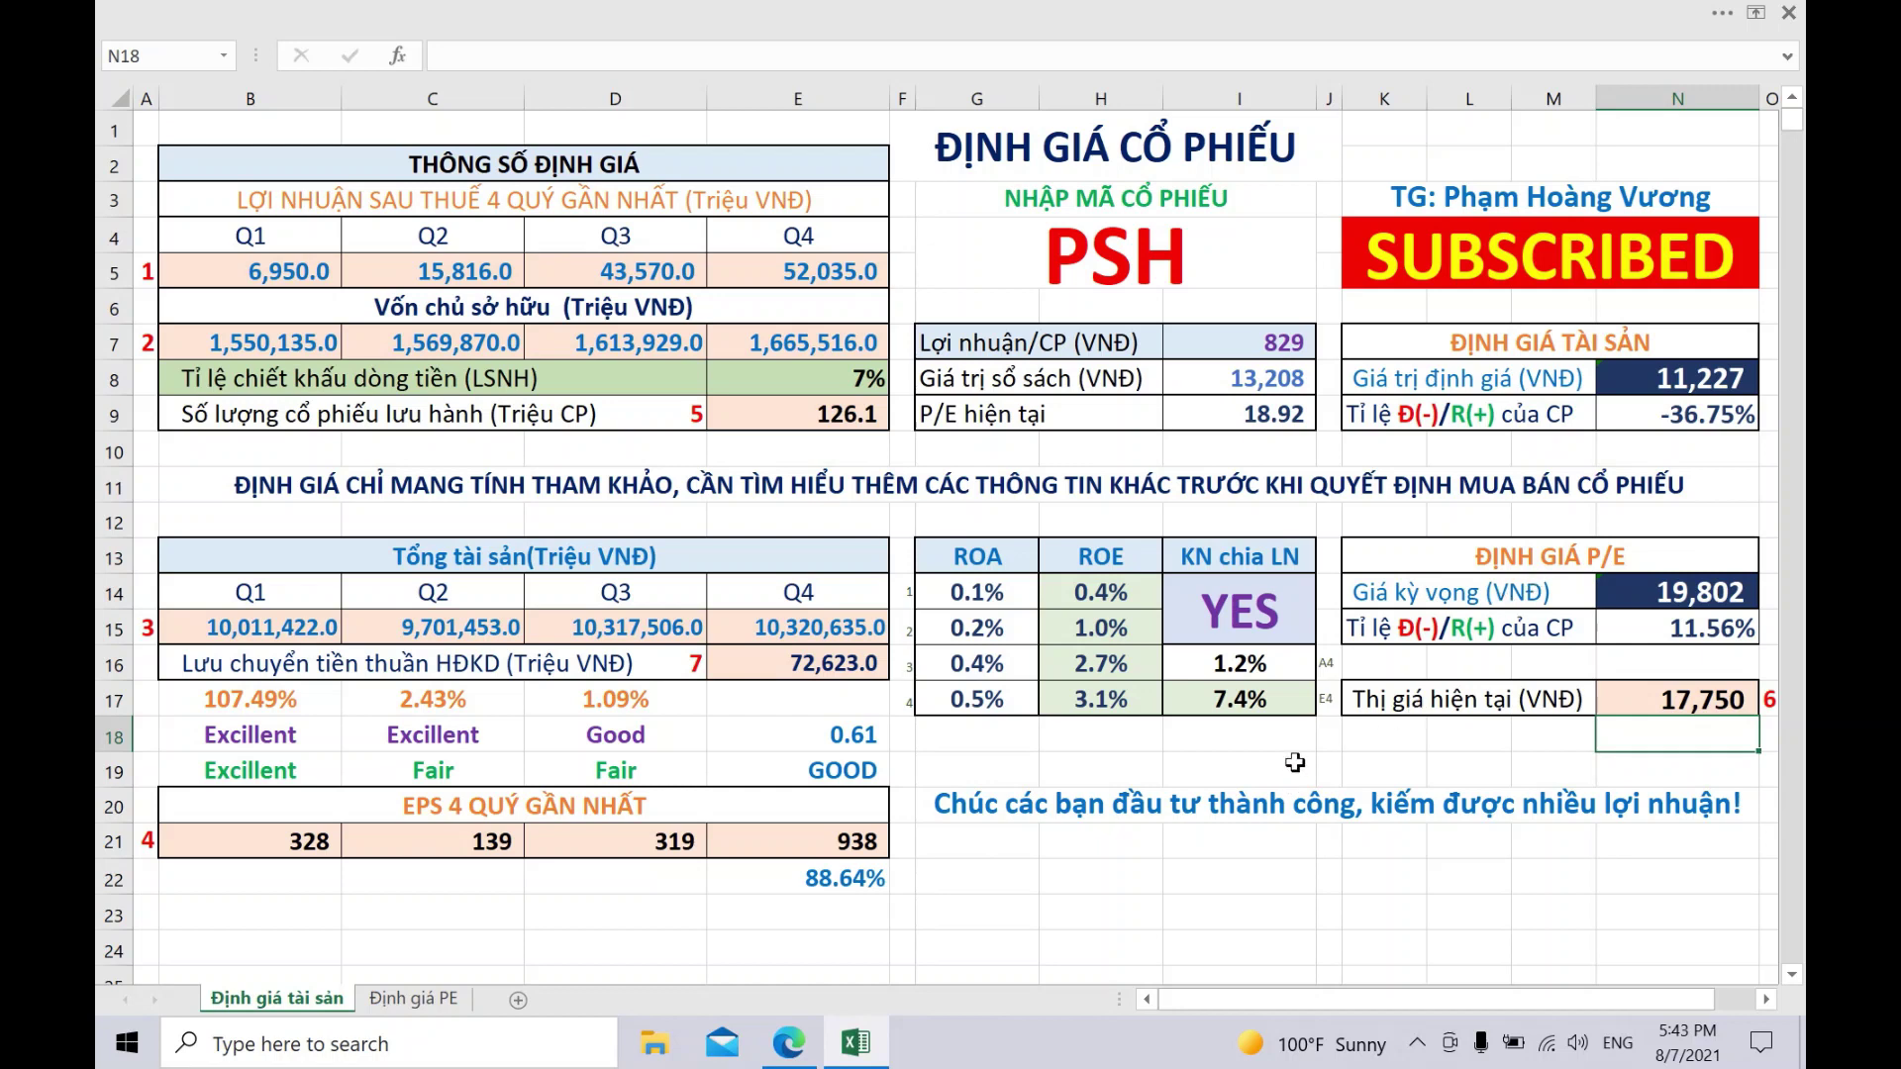
click(1142, 874)
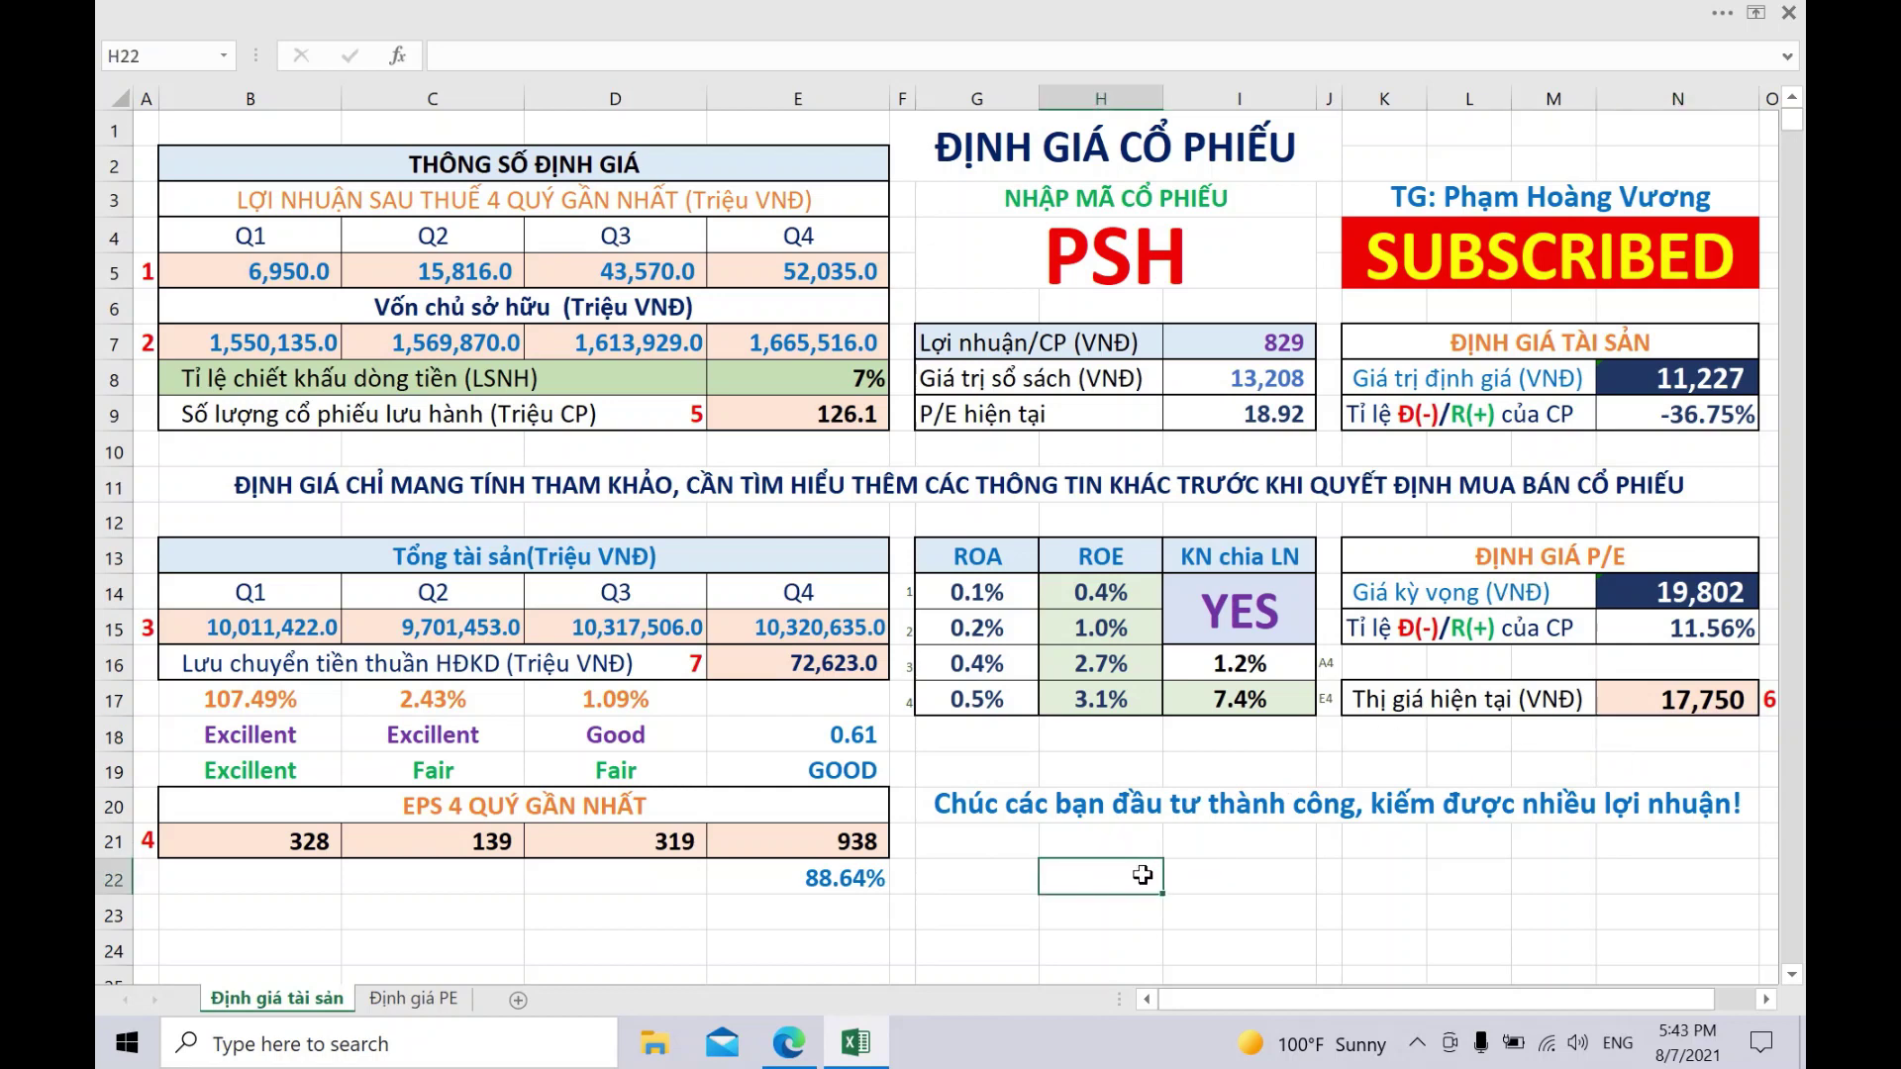